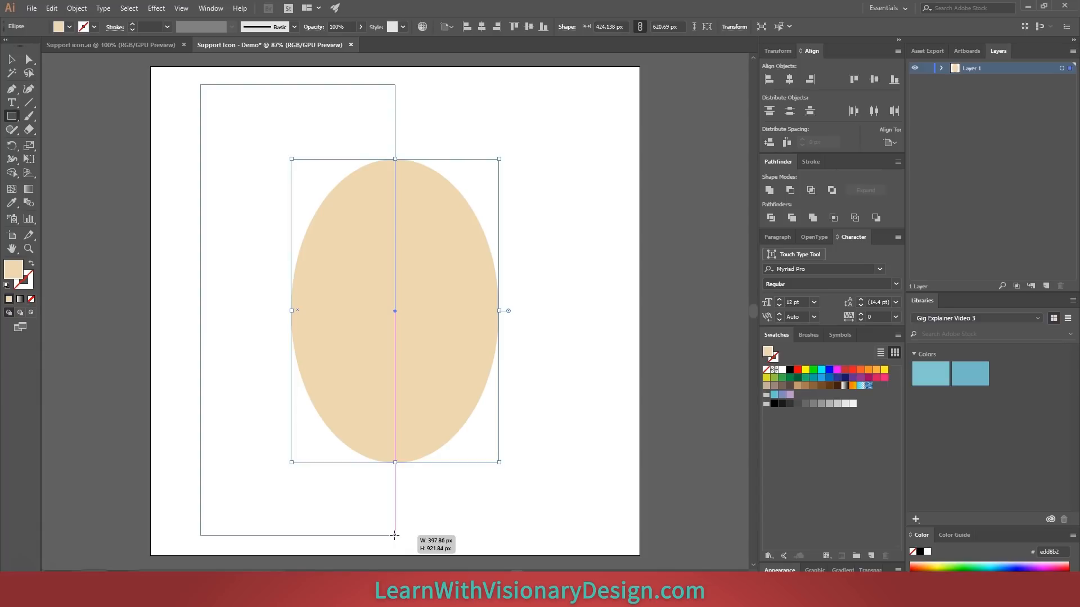
# Draw a rectangle about 398 × 922 px over the ellipse's left half and subtract it from the ellipse.
pyautogui.moveTo(395, 535); pyautogui.dragTo(394, 535)
pyautogui.press('v')
pyautogui.hotkey('ctrl', 'shift', 'a')
pyautogui.click(310, 121)
pyautogui.keyDown('shift'); pyautogui.click(464, 283); pyautogui.keyUp('shift')
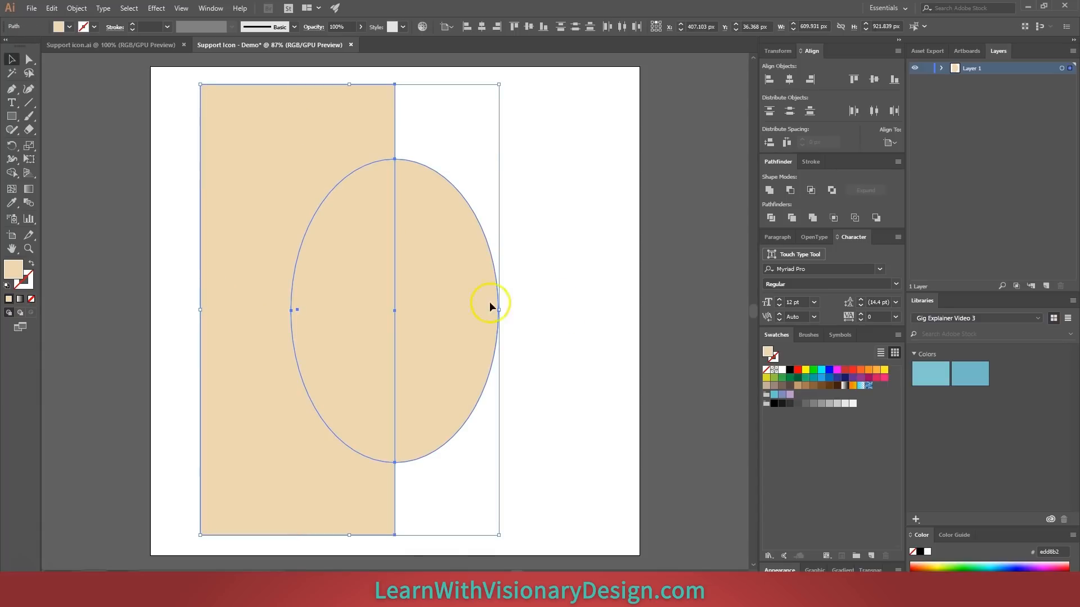
pyautogui.click(792, 191)
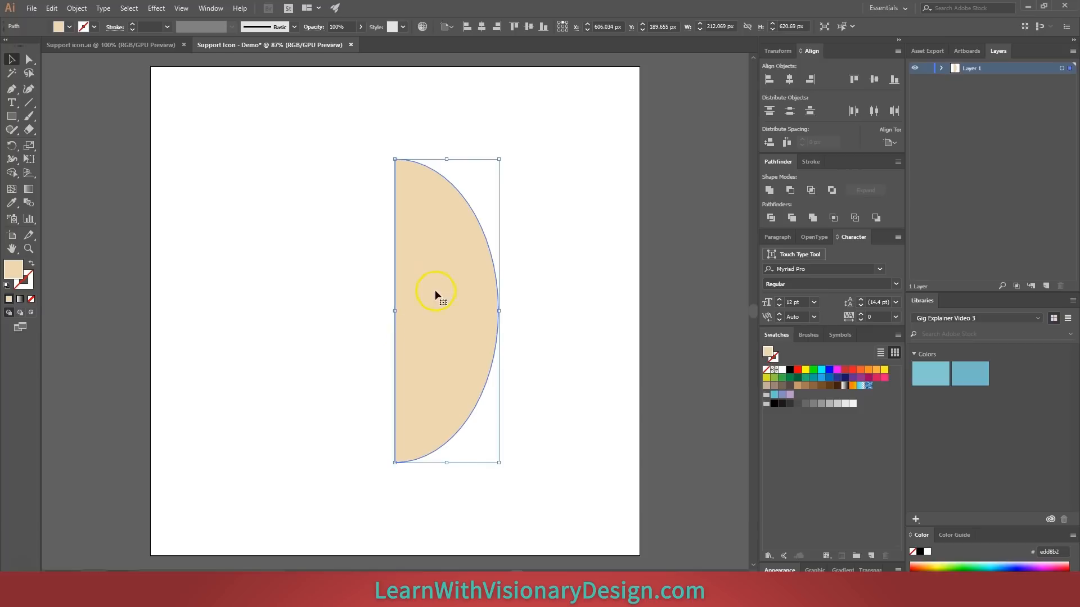
# Reshape the half ellipse with the Curvature tool, pulling its curved edge outward near the forehead and near the chin.
pyautogui.hotkey('shift', '`')
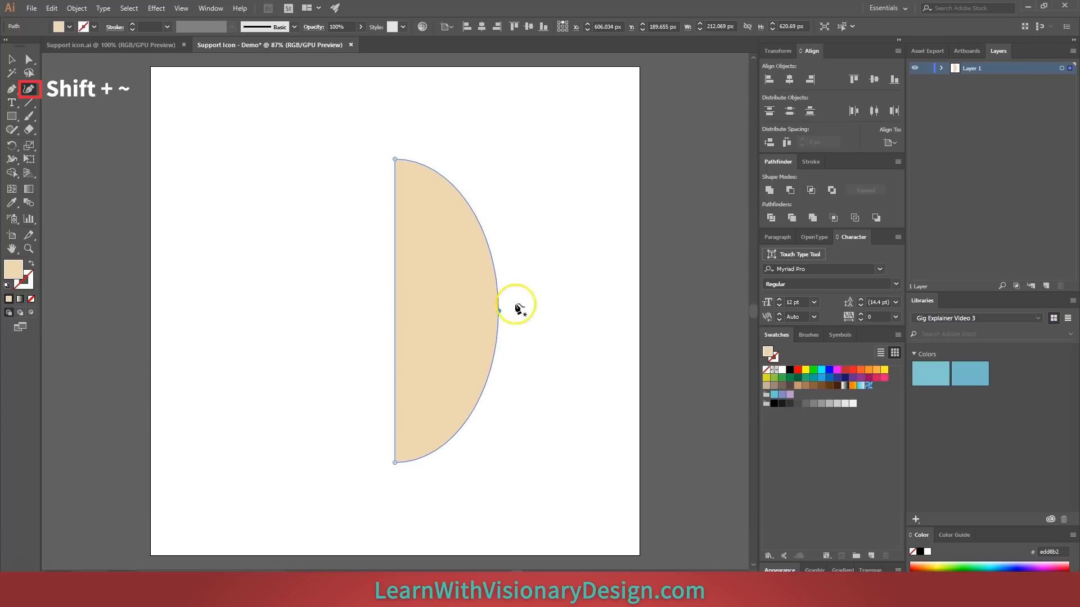
pyautogui.moveTo(468, 203); pyautogui.dragTo(474, 179)
pyautogui.moveTo(460, 409); pyautogui.dragTo(447, 435)
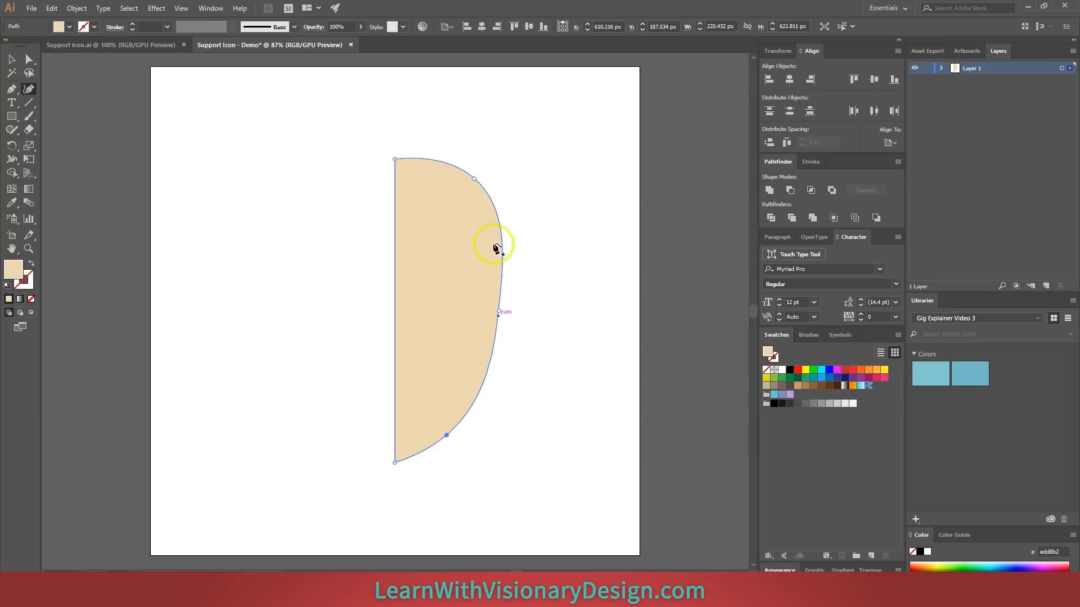
pyautogui.moveTo(475, 176); pyautogui.dragTo(477, 178)
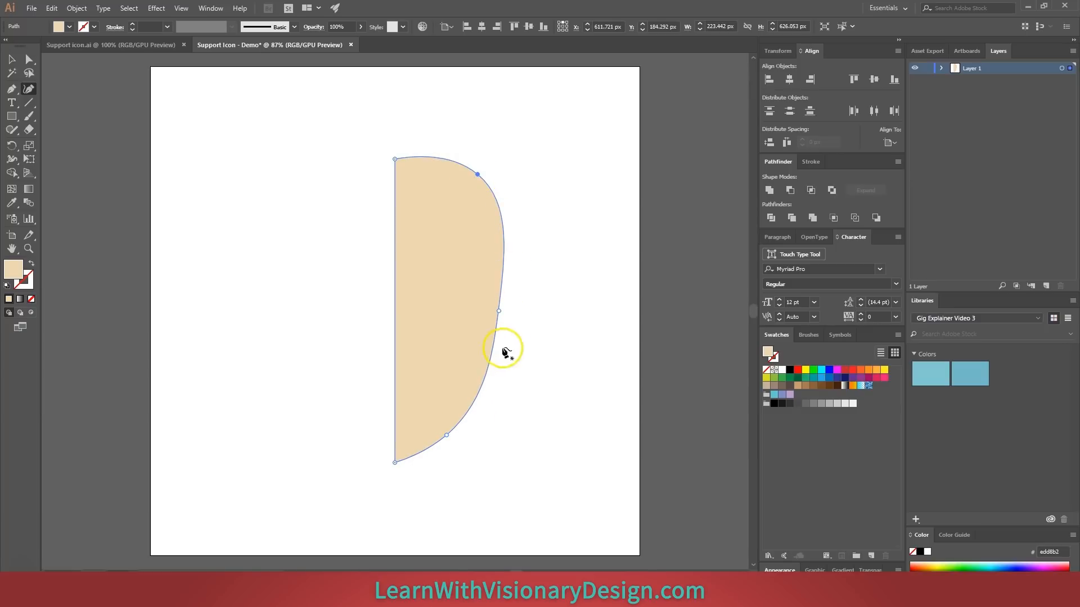
pyautogui.click(477, 181)
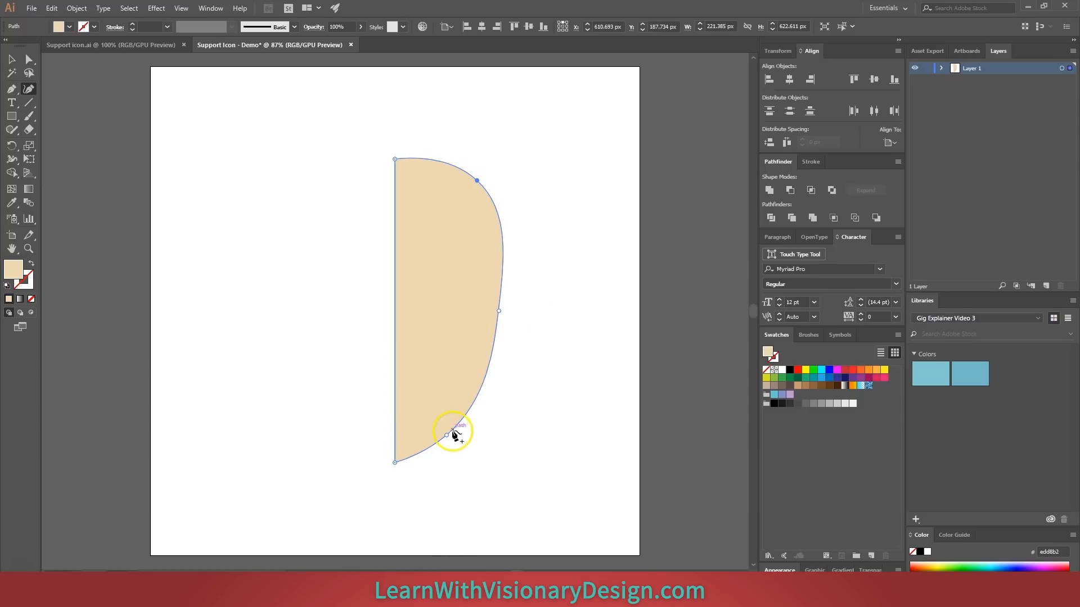
pyautogui.moveTo(444, 443); pyautogui.dragTo(446, 441)
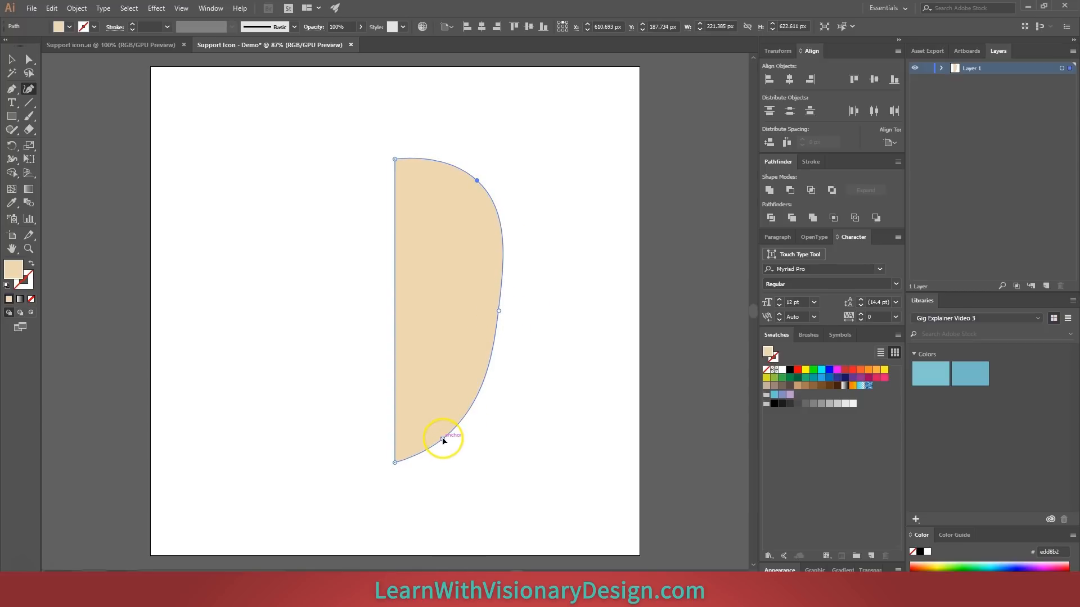
# Reflect a copy of the half face across the vertical axis and place it against the straight edge of the original.
pyautogui.press('v')
pyautogui.click(76, 8)
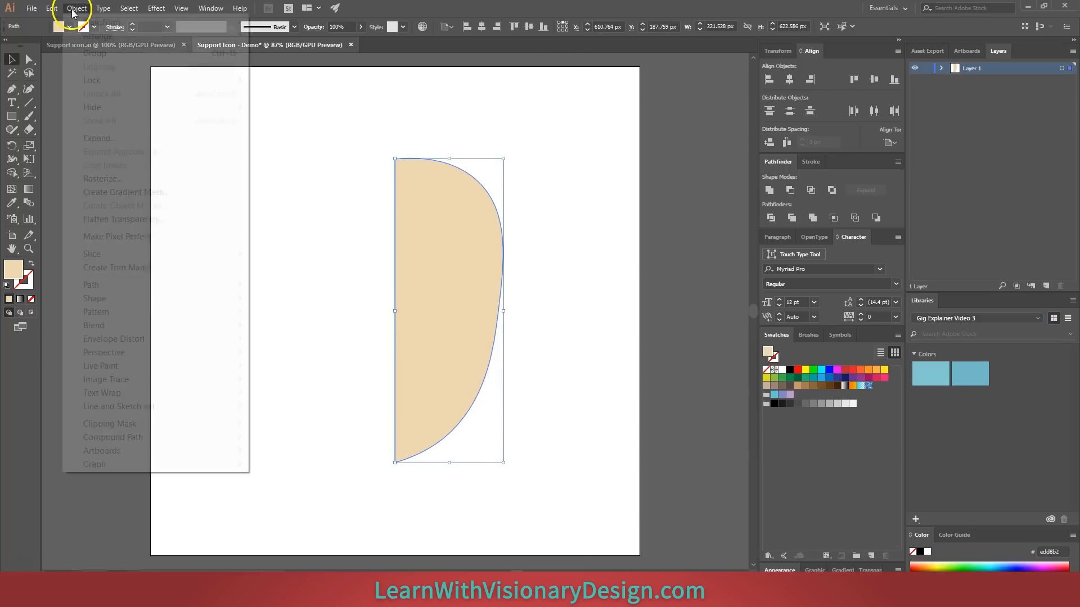
pyautogui.moveTo(102, 22)
pyautogui.click(288, 68)
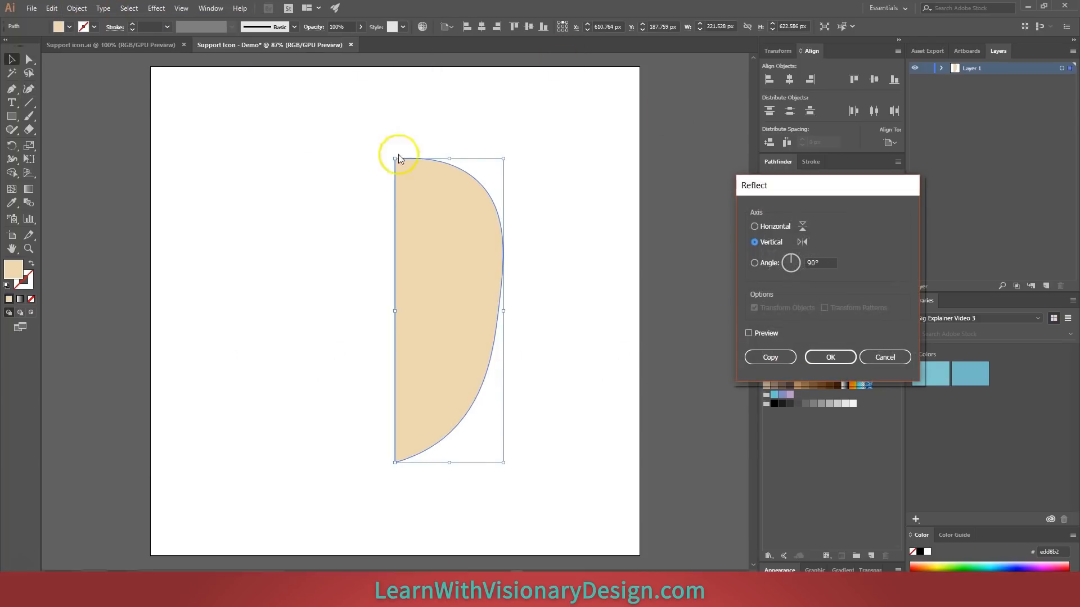
pyautogui.click(772, 359)
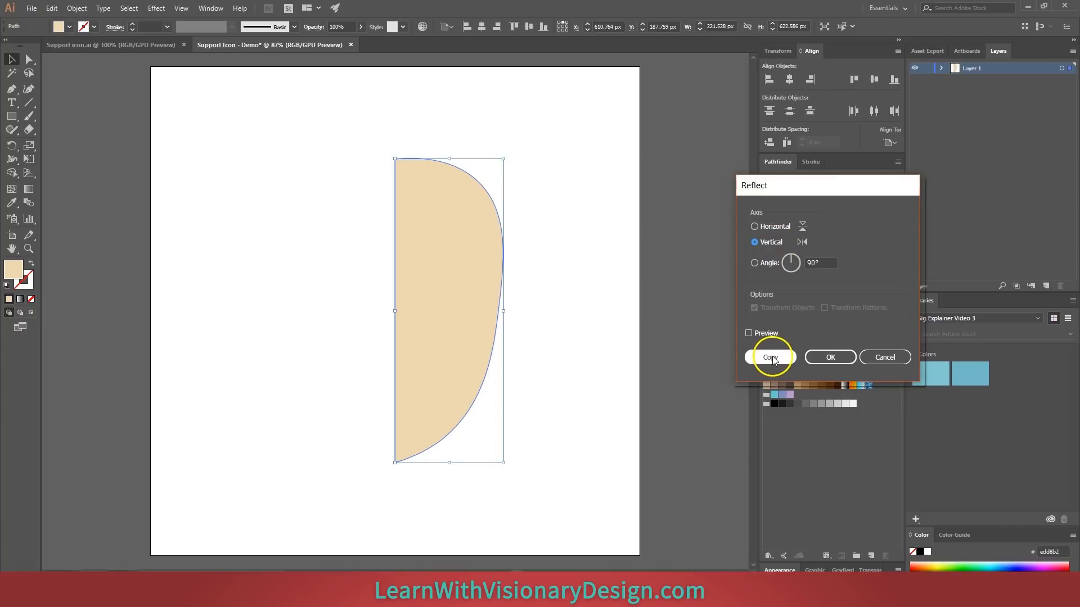
pyautogui.moveTo(483, 268); pyautogui.dragTo(374, 243)
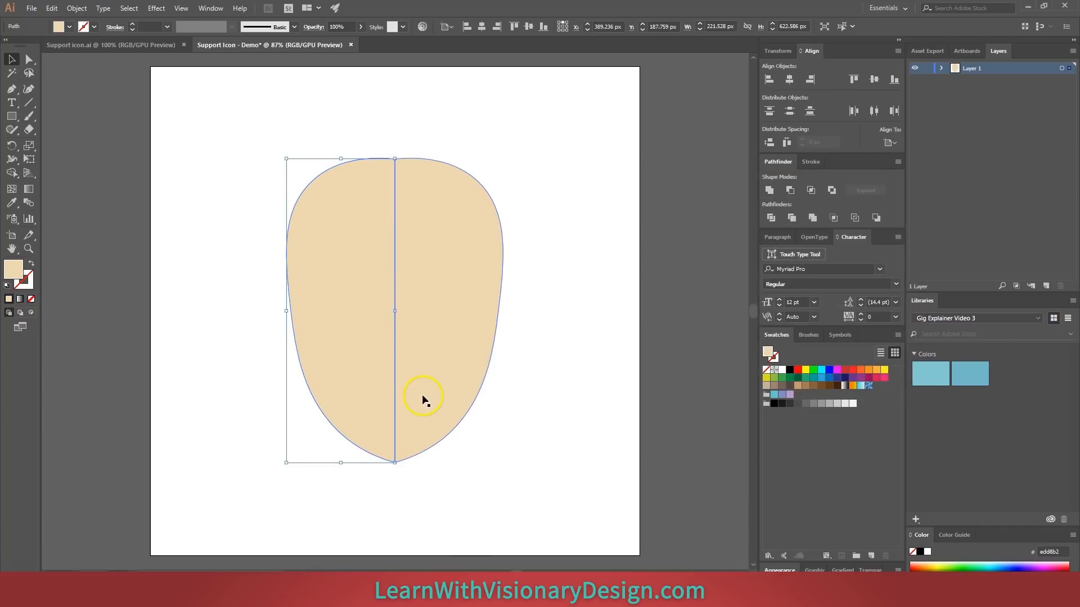
# Unite the two face halves into a single shape and keep it selected.
pyautogui.keyDown('shift'); pyautogui.click(435, 267); pyautogui.keyUp('shift')
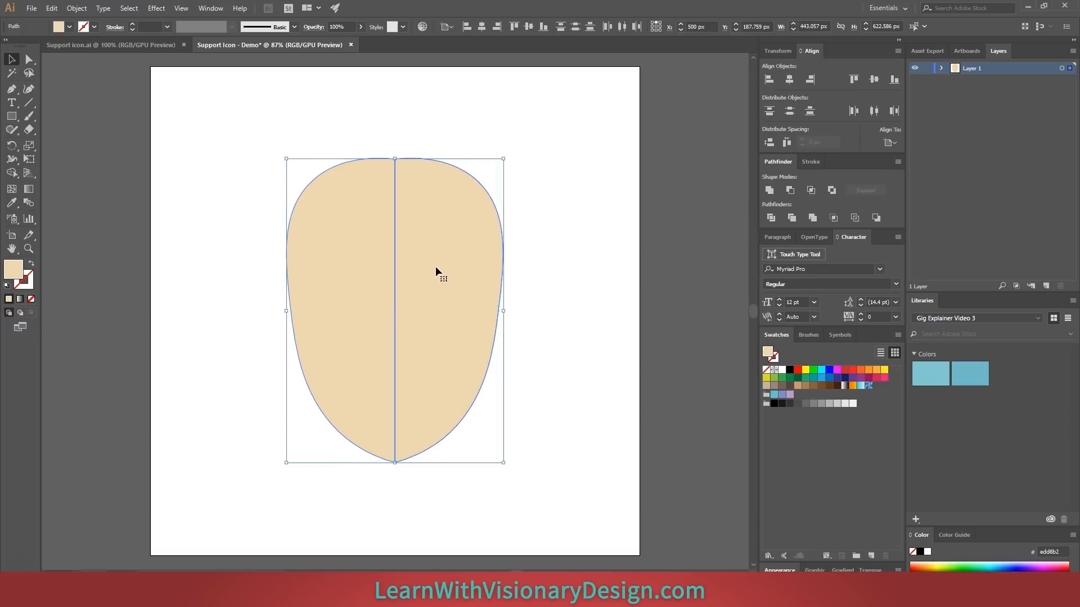
pyautogui.click(769, 190)
pyautogui.click(337, 238)
# Smooth the face's top and chin centre points with the Curvature tool, then widen the face slightly from its centre.
pyautogui.hotkey('shift', '`')
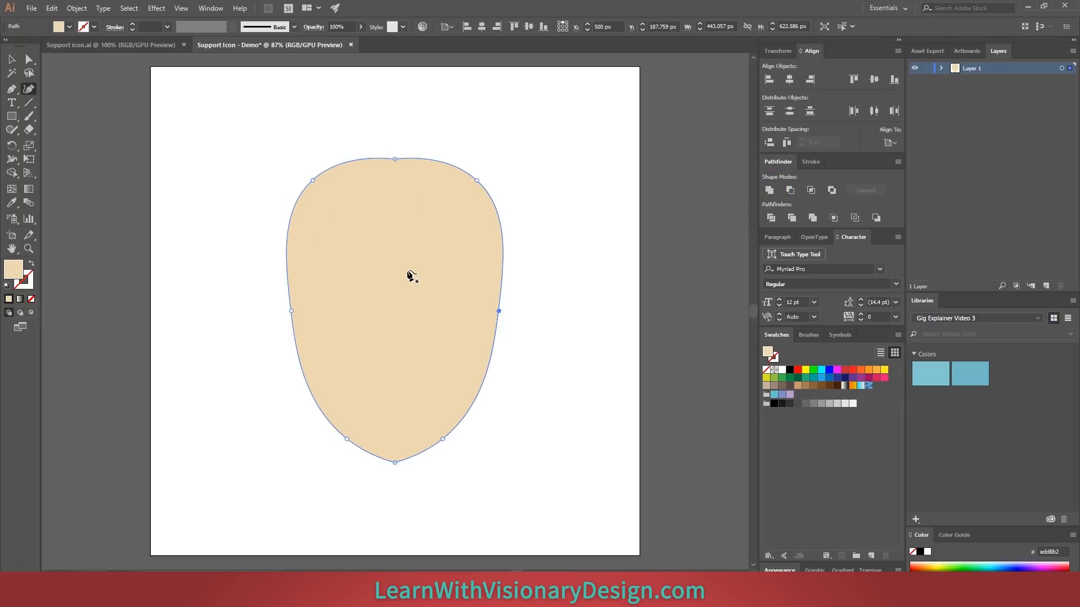
pyautogui.click(404, 148)
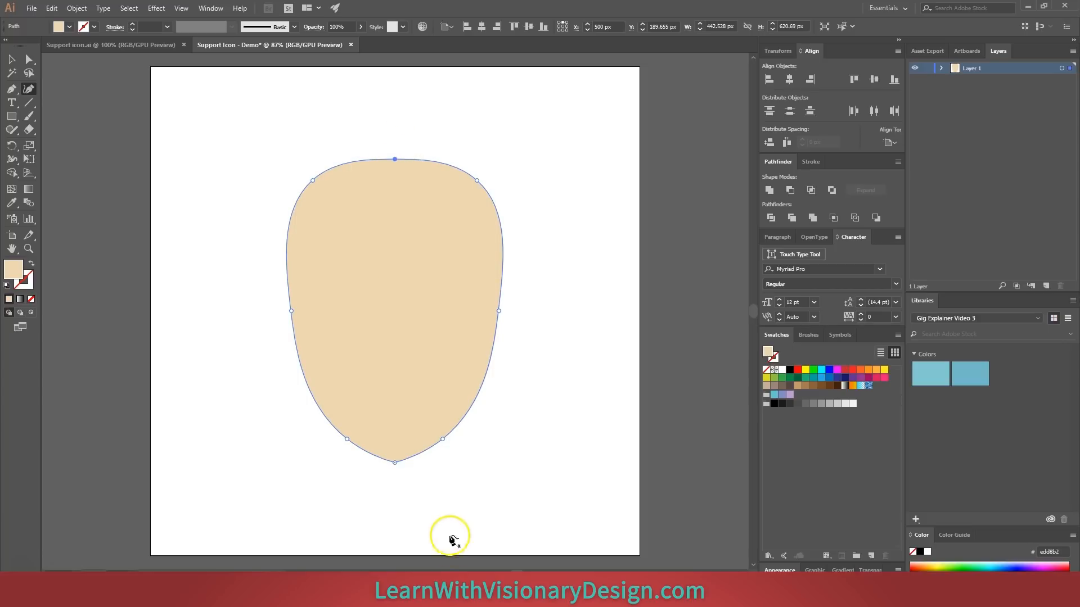
pyautogui.click(395, 463)
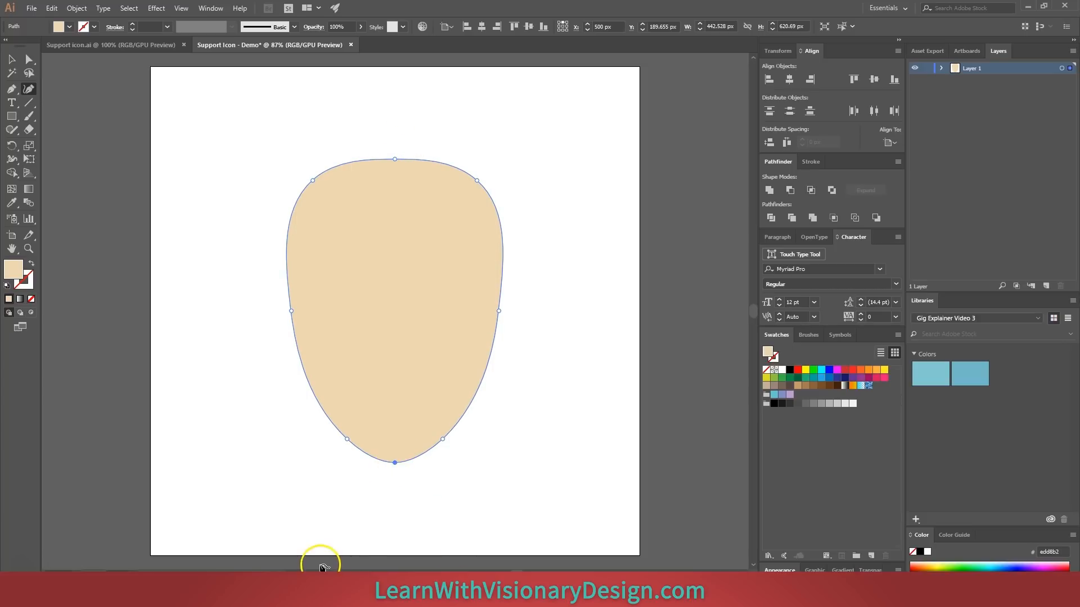
pyautogui.press('v')
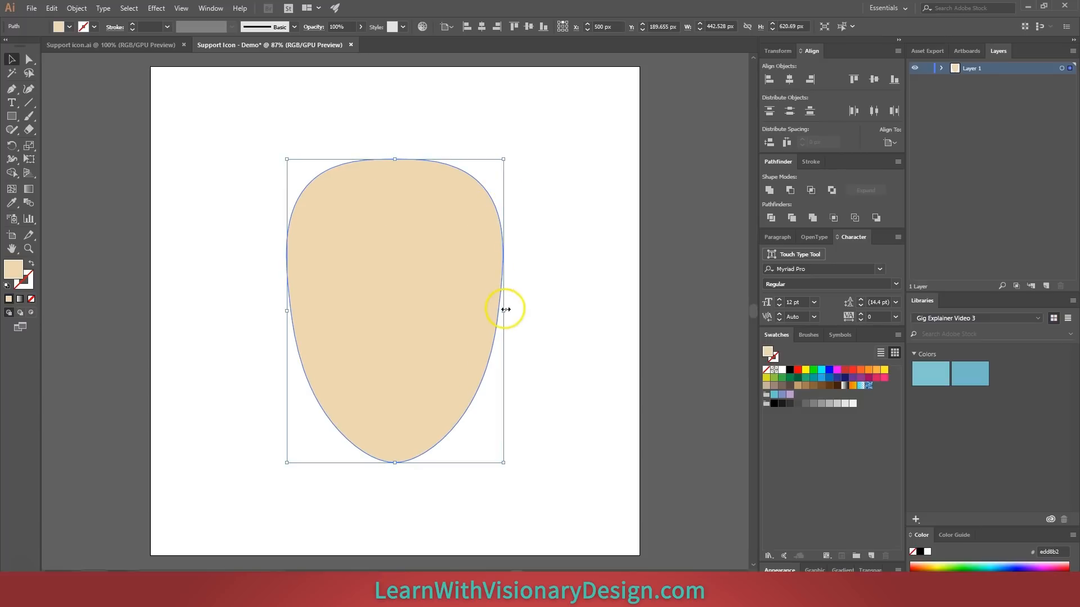
pyautogui.moveTo(504, 314); pyautogui.dragTo(507, 315)
pyautogui.click(562, 326)
# Draw a curved fringe shape with the Pen tool over the forehead's right side and fill it with dark brown 603813.
pyautogui.press('p')
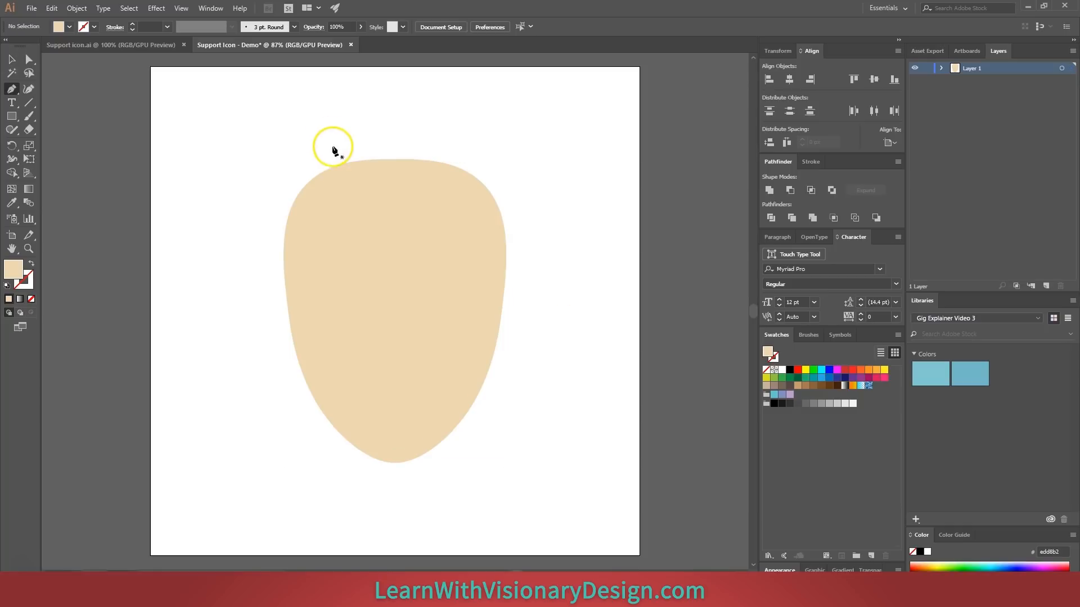
pyautogui.click(331, 155)
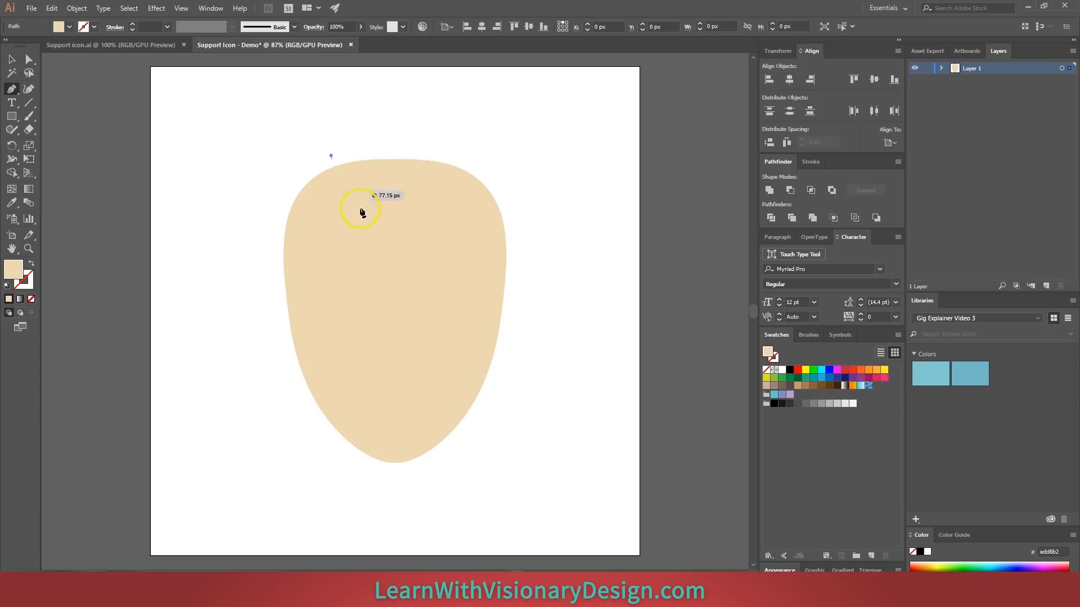
pyautogui.moveTo(519, 239); pyautogui.dragTo(663, 215)
pyautogui.click(519, 238)
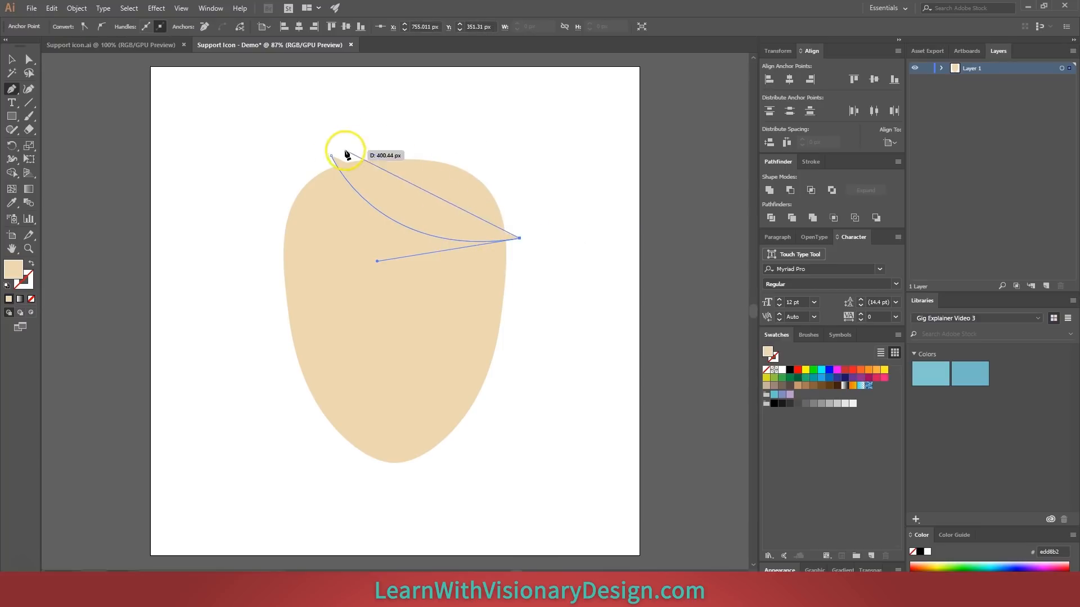
pyautogui.moveTo(332, 156); pyautogui.dragTo(136, 207)
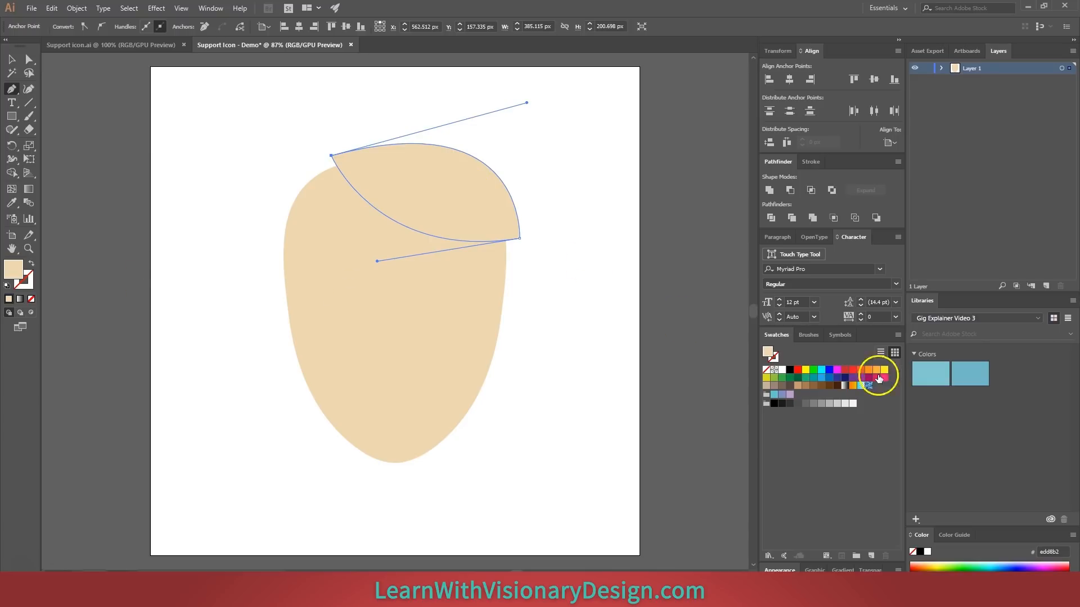
pyautogui.click(830, 386)
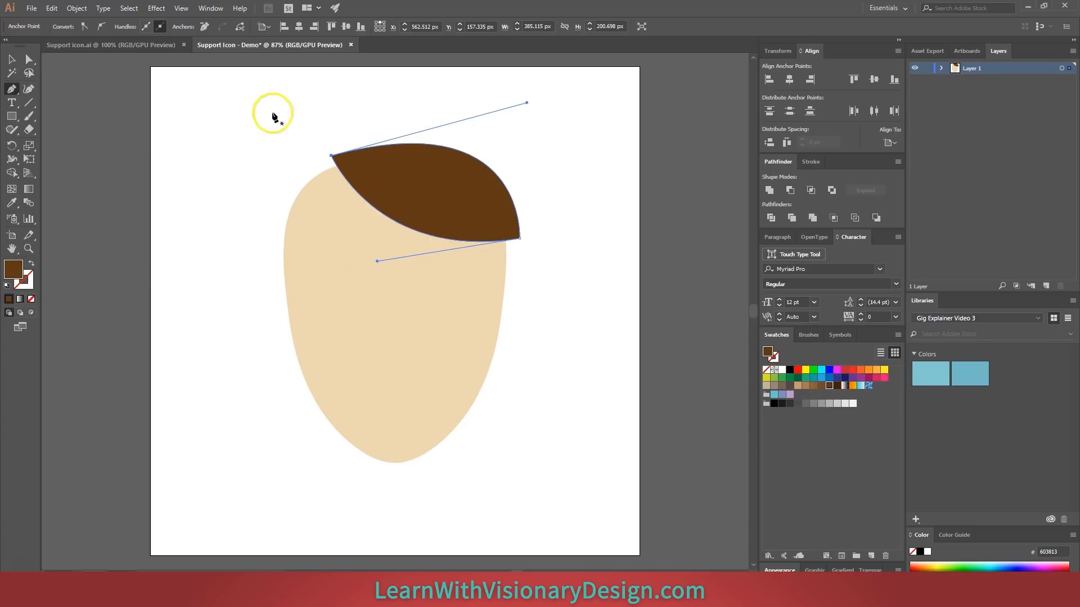
# Draw a second curved brown fringe shape with the Pen tool over the forehead's left side, meeting the first at the parting.
pyautogui.click(273, 241)
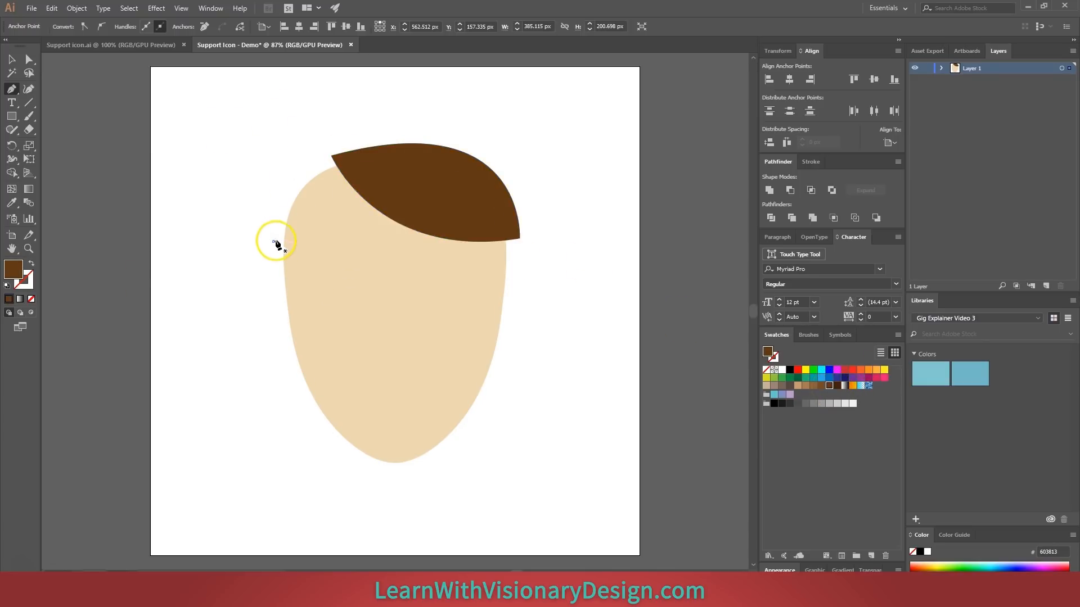
pyautogui.moveTo(373, 147); pyautogui.dragTo(400, 107)
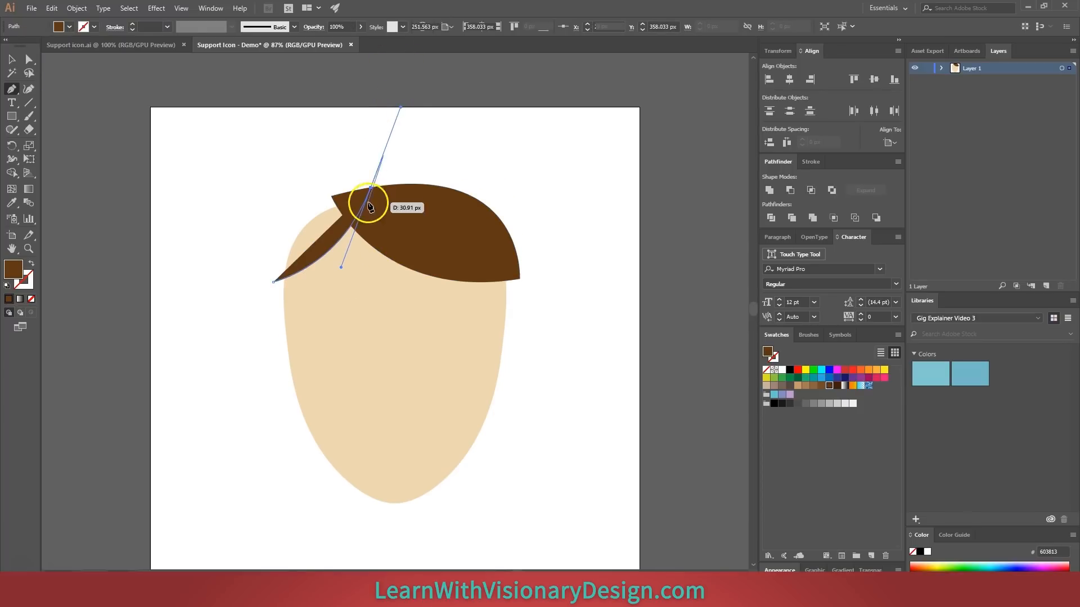
pyautogui.click(370, 187)
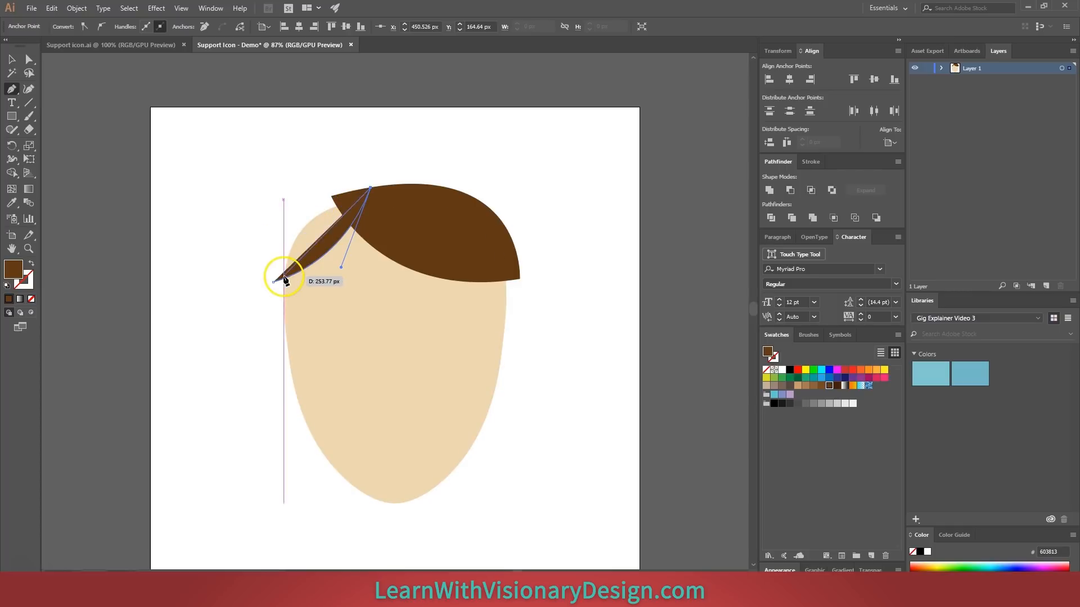
pyautogui.moveTo(274, 282); pyautogui.dragTo(281, 409)
pyautogui.keyDown('ctrl'); pyautogui.click(524, 373); pyautogui.keyUp('ctrl')
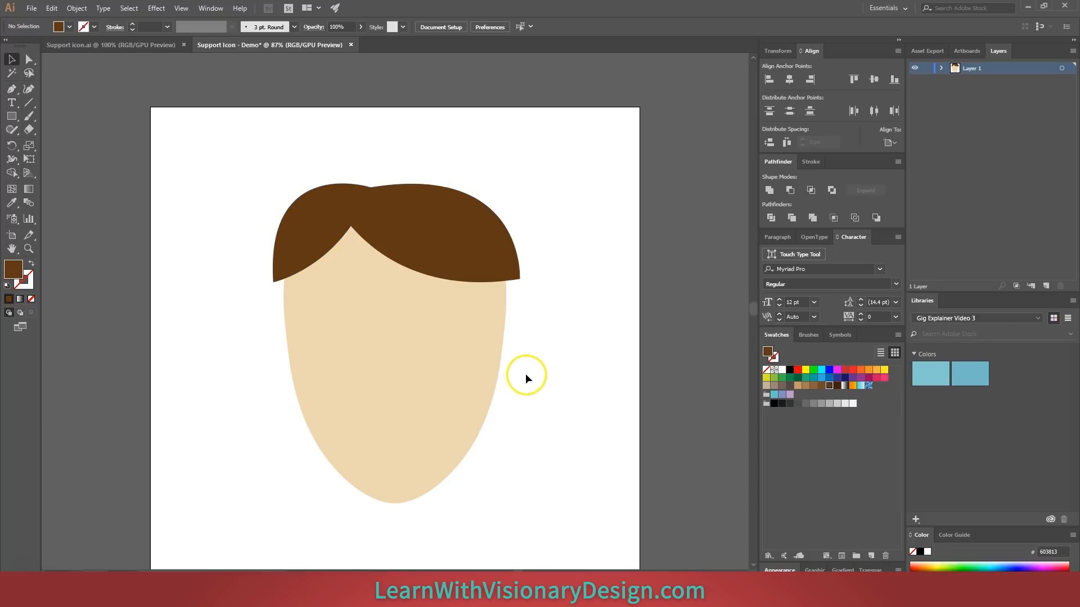
# Draw a brown rectangle about 512 × 709 px around the whole head and send it to the back.
pyautogui.press('m')
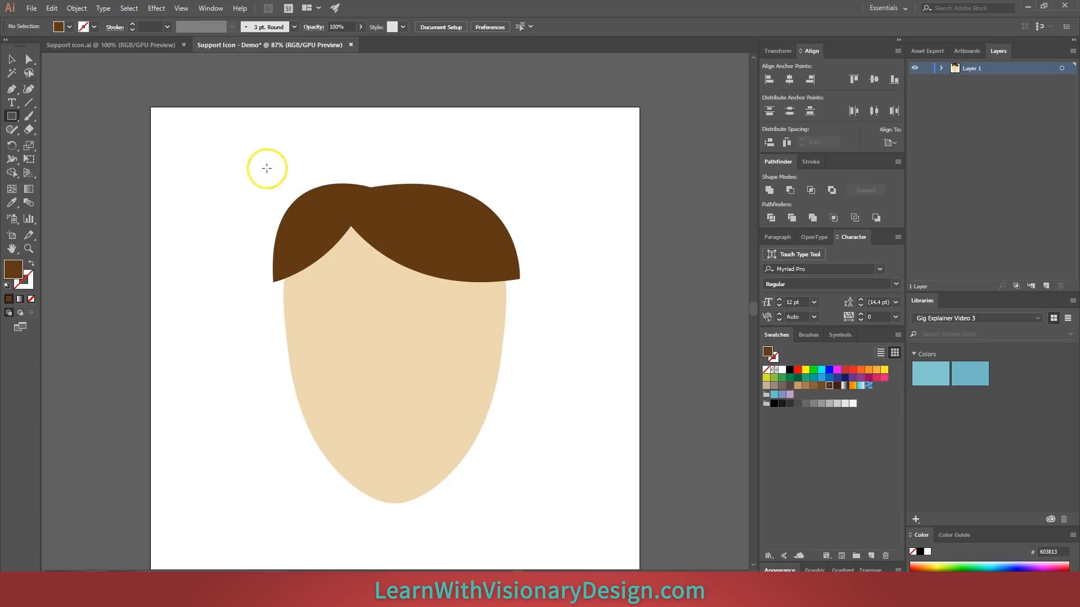
pyautogui.moveTo(270, 171); pyautogui.dragTo(519, 518)
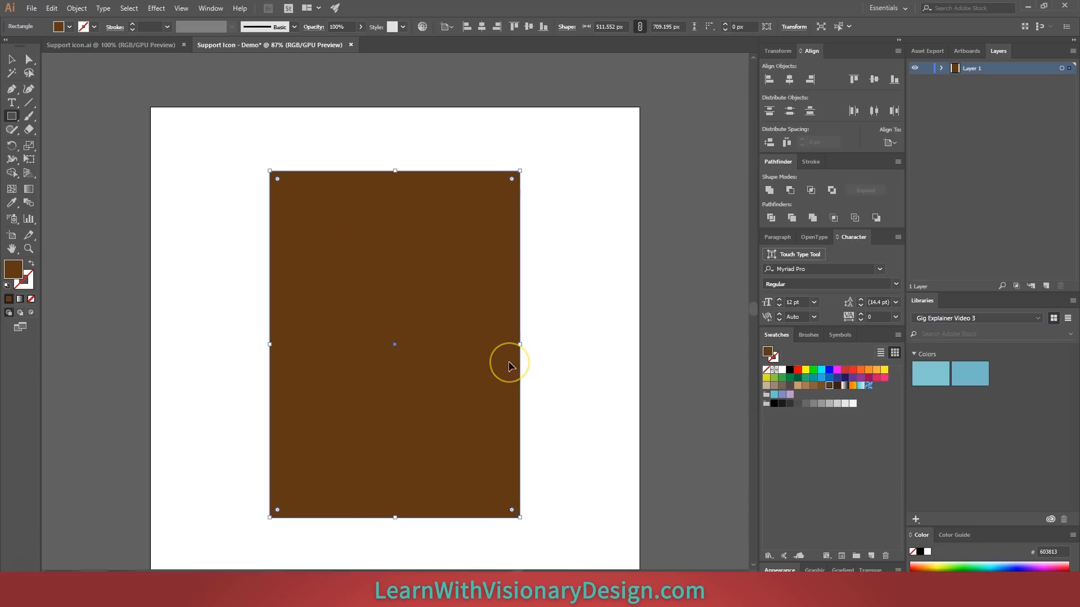
pyautogui.hotkey('ctrl', 'shift', '[')
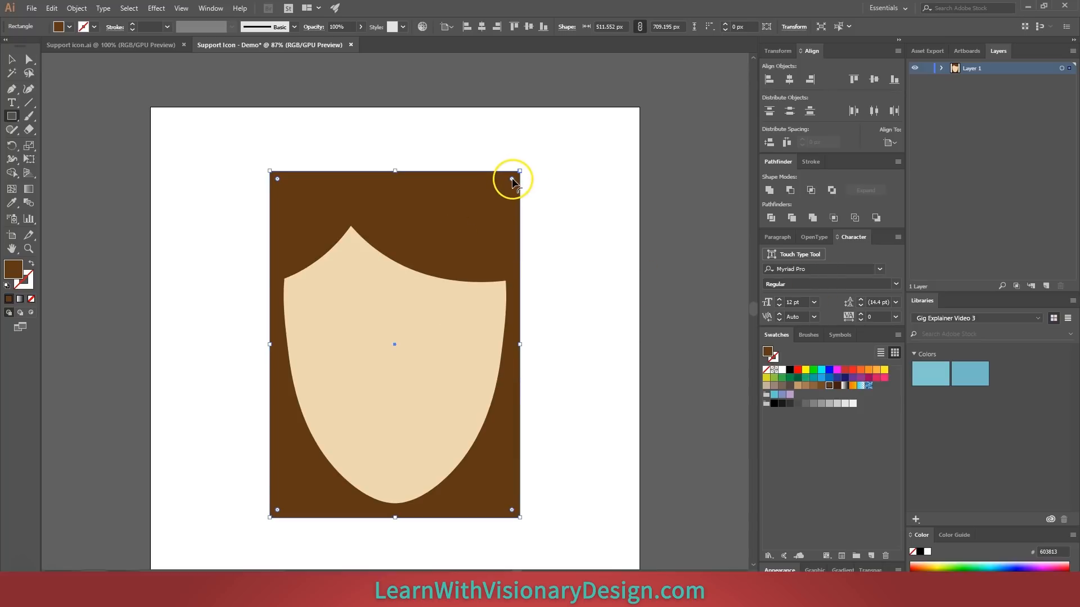
# Flare the back hair rectangle's bottom edge symmetrically to about 682 px wide with a perspective distortion.
pyautogui.click(29, 162)
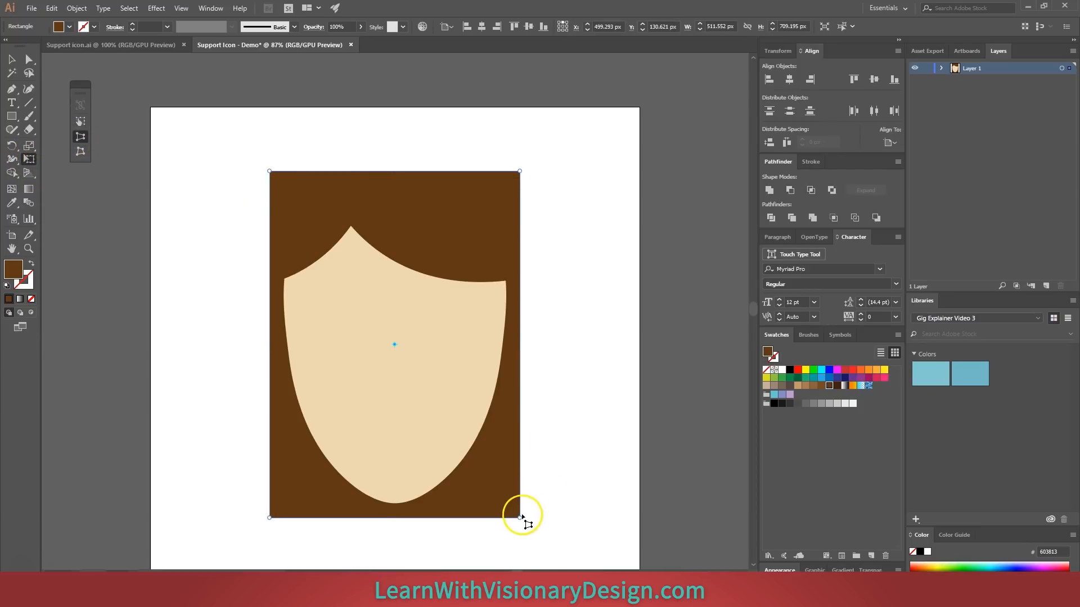
pyautogui.moveTo(522, 518); pyautogui.dragTo(559, 529)
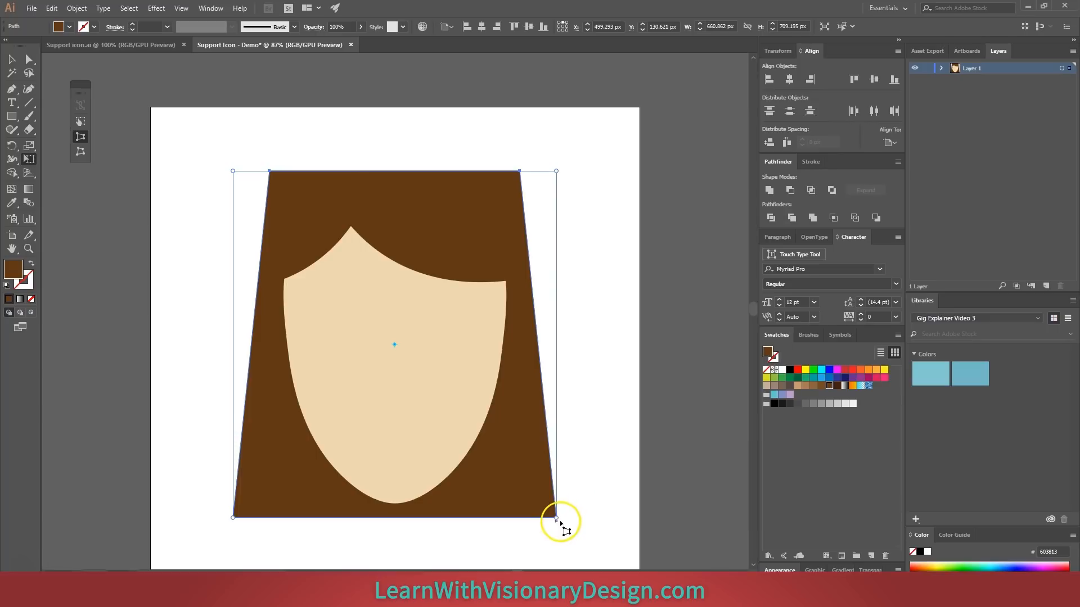
pyautogui.moveTo(557, 519); pyautogui.dragTo(562, 518)
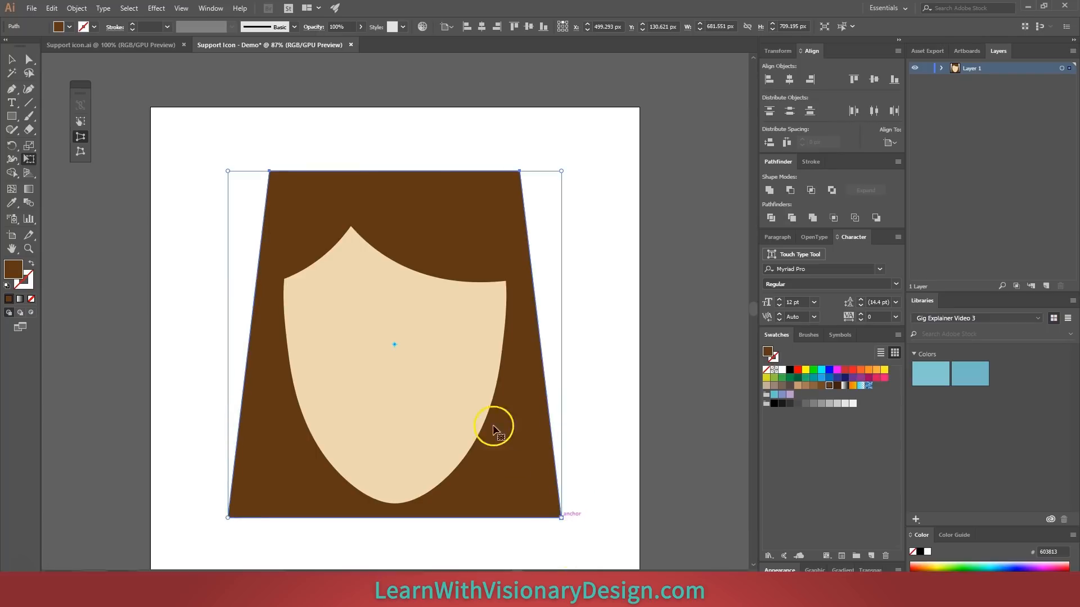
# Round all corners of the back hair shape generously and extend its top edge upward to about 746 px total height.
pyautogui.press('v')
pyautogui.press('a')
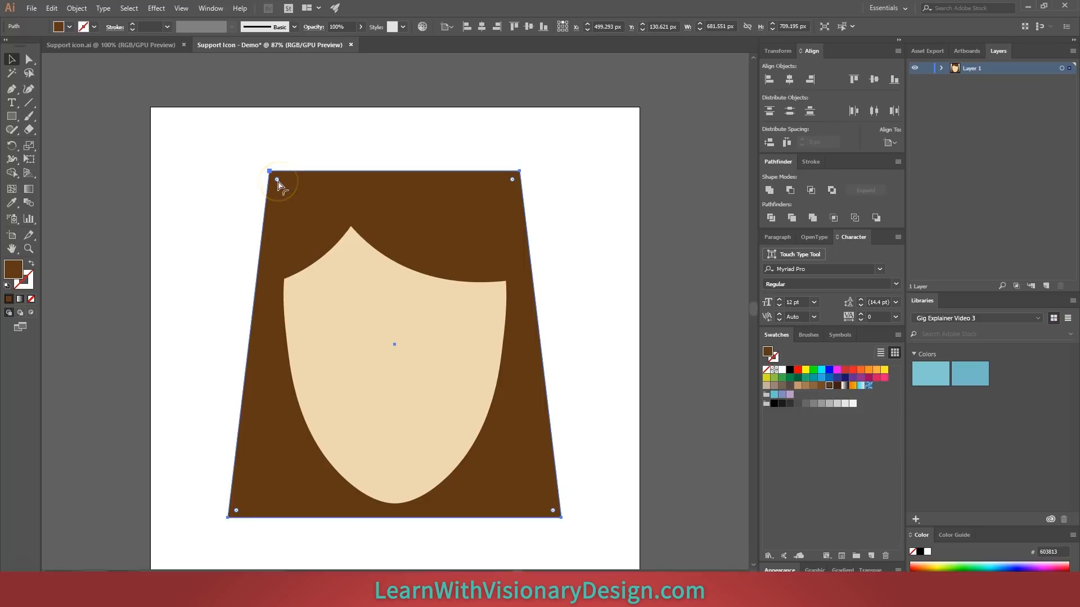
pyautogui.moveTo(276, 179); pyautogui.dragTo(351, 231)
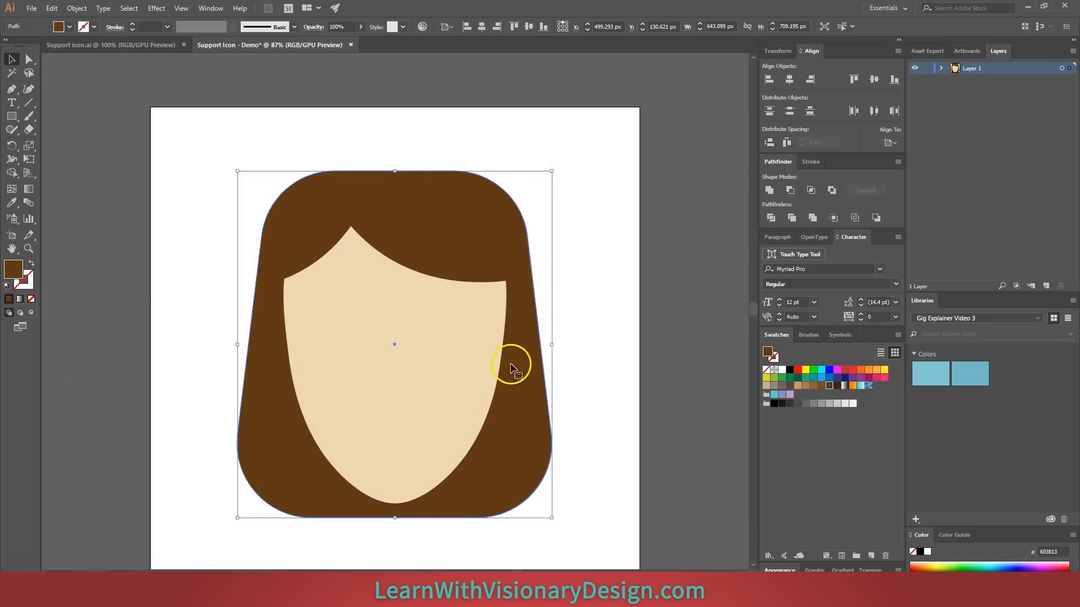
pyautogui.moveTo(395, 170); pyautogui.dragTo(396, 153)
pyautogui.click(626, 444)
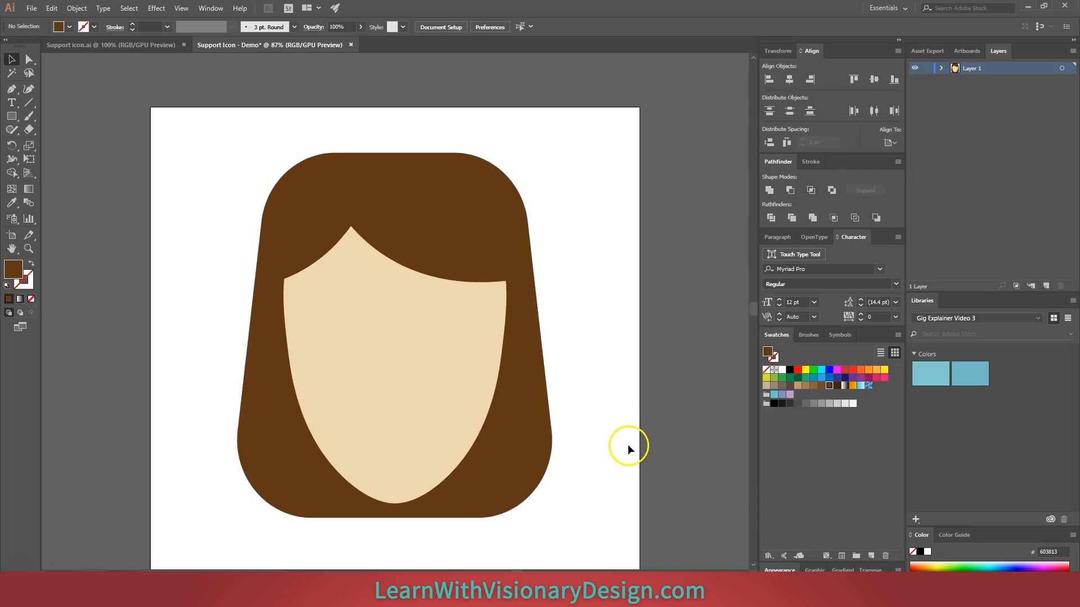
# Remove the two flat top-edge anchors of the back hair shape so its crown becomes one smooth arch, about 794 px total height.
pyautogui.click(541, 433)
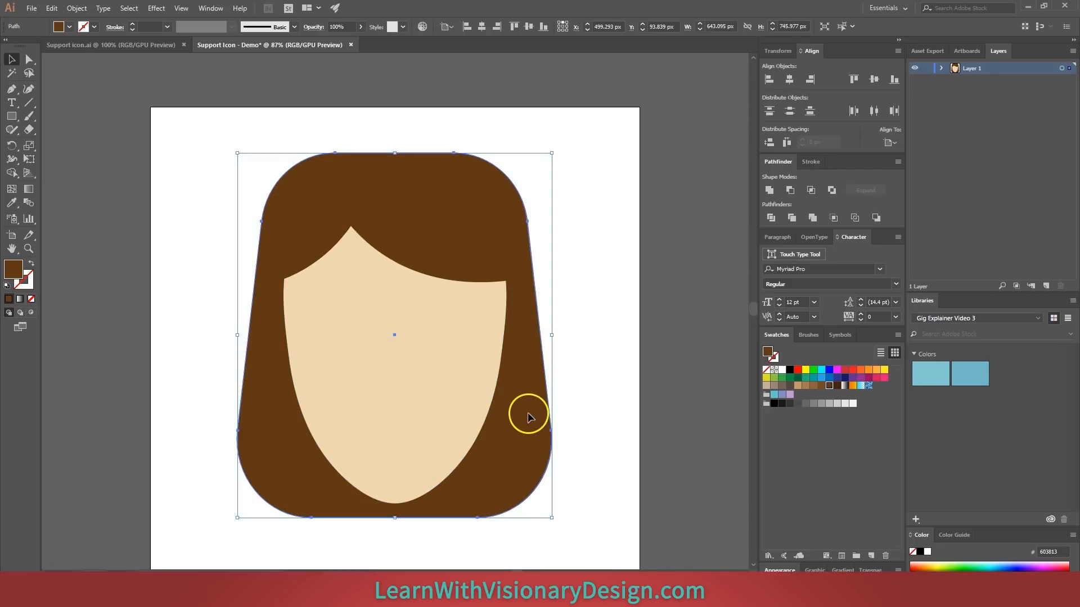
pyautogui.hotkey('shift', '~')
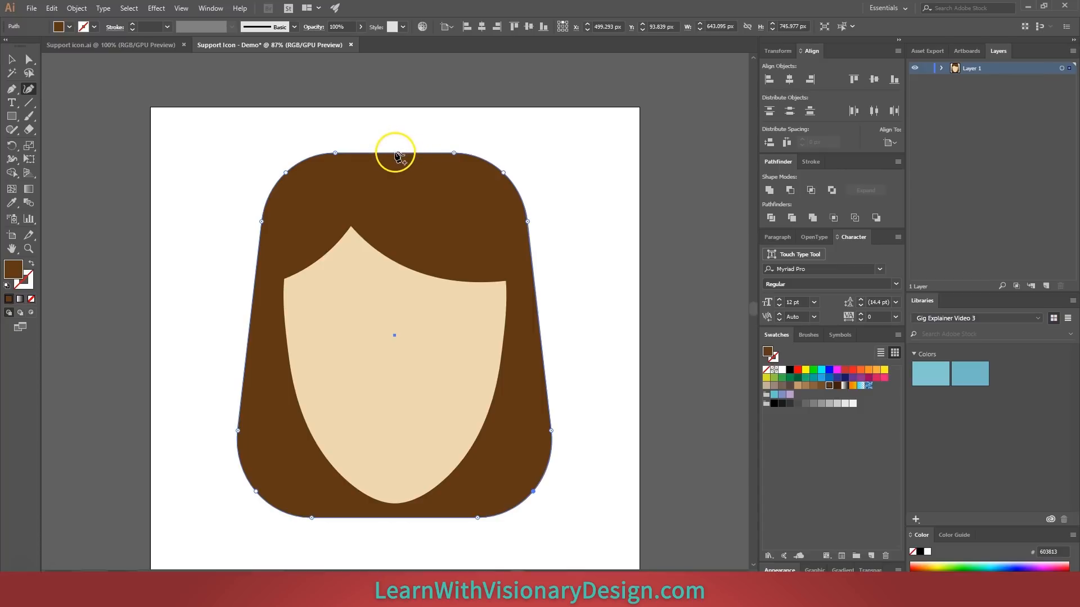
pyautogui.click(454, 153)
pyautogui.press('Delete')
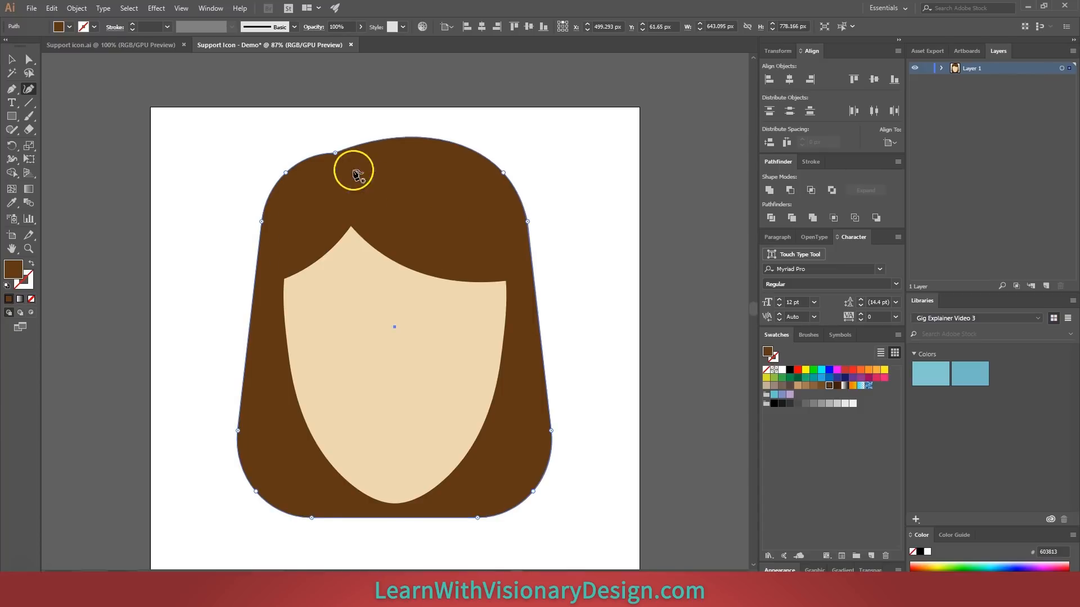
pyautogui.moveTo(336, 153); pyautogui.dragTo(405, 116)
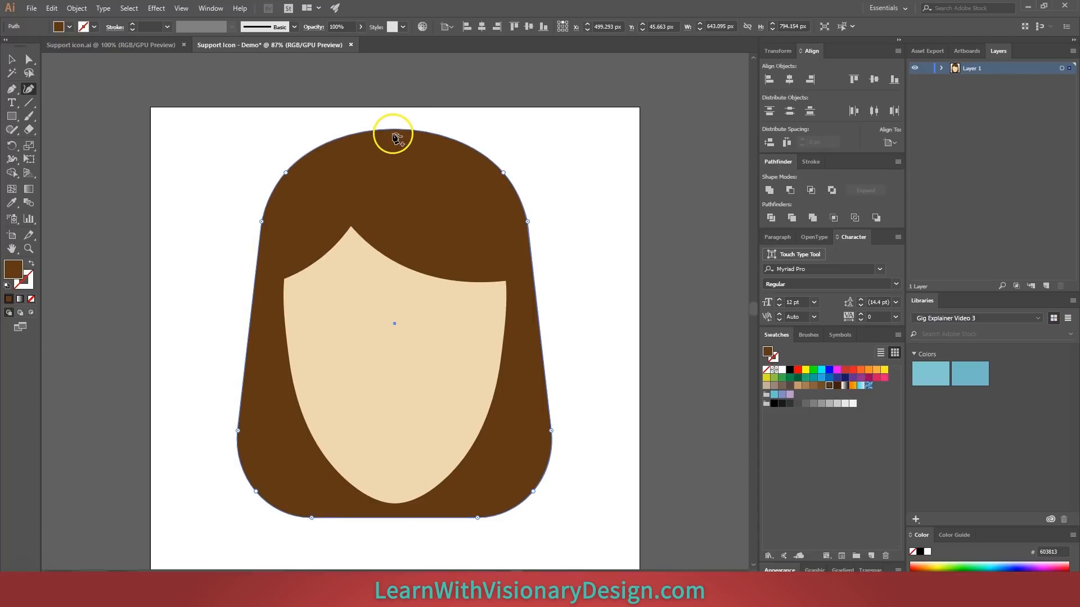
# Remove the back hair's two bottom-edge anchors and pull the new bottom curve up to a gentle arc, about 821 px total height.
pyautogui.click(473, 517)
pyautogui.press('Delete')
pyautogui.click(310, 518)
pyautogui.press('Delete')
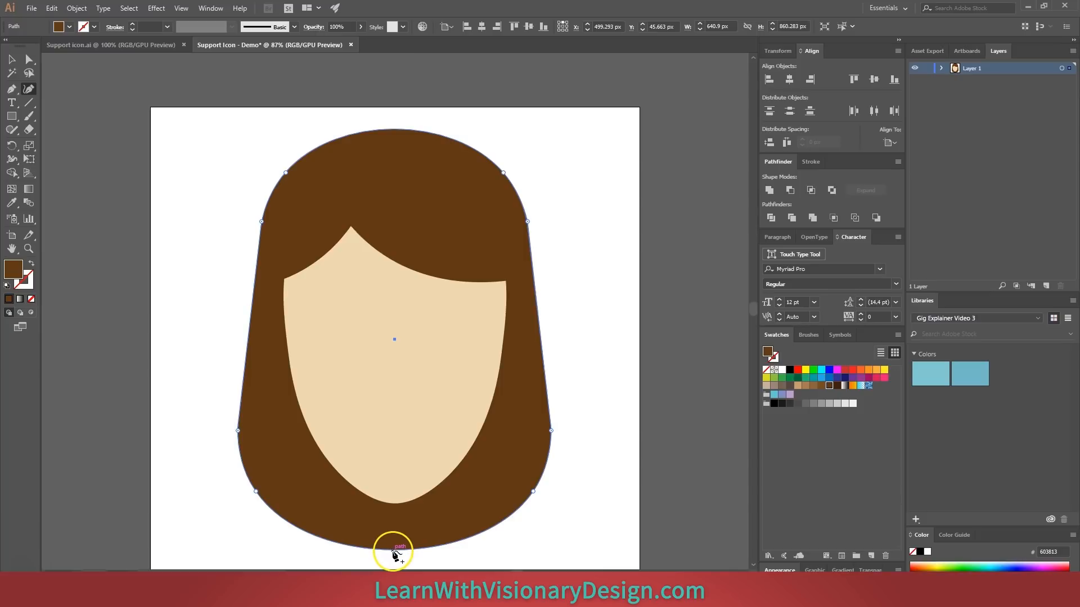
pyautogui.moveTo(394, 550); pyautogui.dragTo(392, 531)
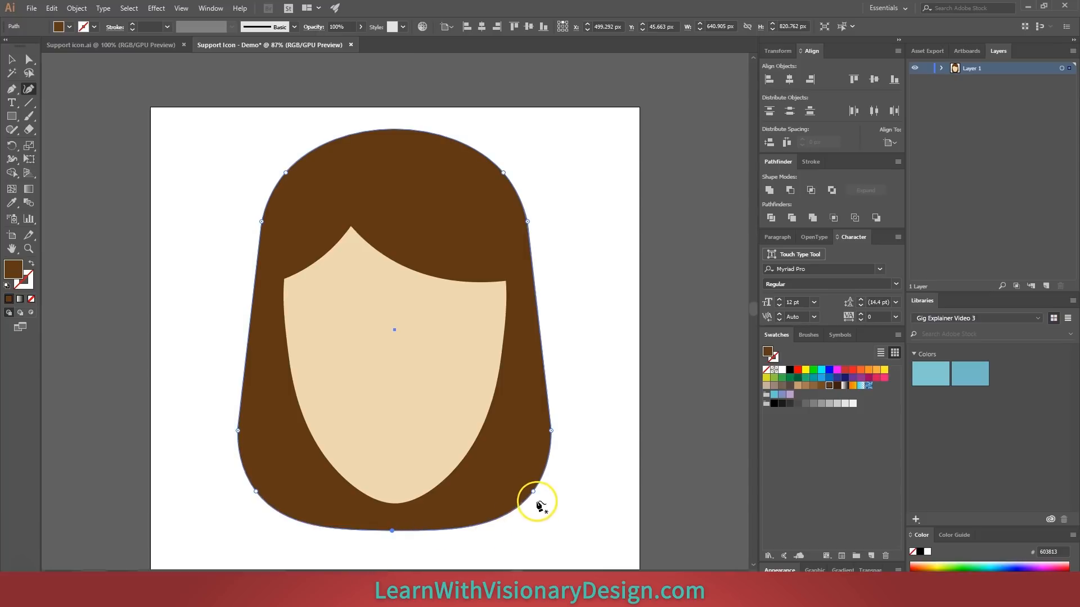
pyautogui.moveTo(535, 493); pyautogui.dragTo(541, 494)
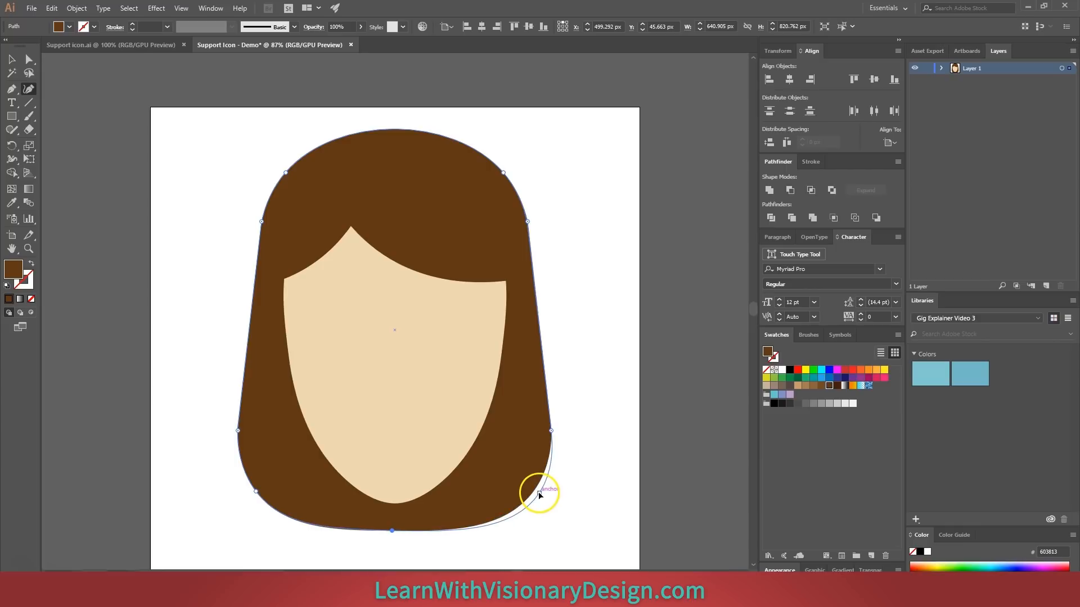
pyautogui.moveTo(256, 492); pyautogui.dragTo(247, 499)
pyautogui.hotkey('ctrl', 'z')
pyautogui.hotkey('ctrl', 'z')
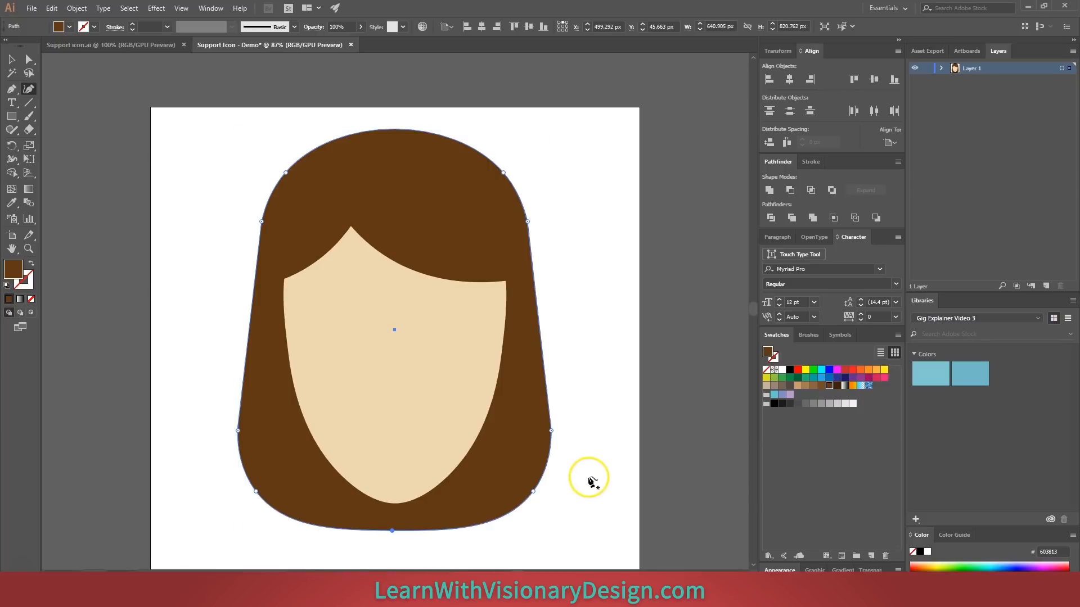
# Flatten the crown of the back hair slightly with a centre point and resize the whole shape symmetrically to about 663 × 785 px.
pyautogui.click(392, 131)
pyautogui.moveTo(392, 133); pyautogui.dragTo(392, 139)
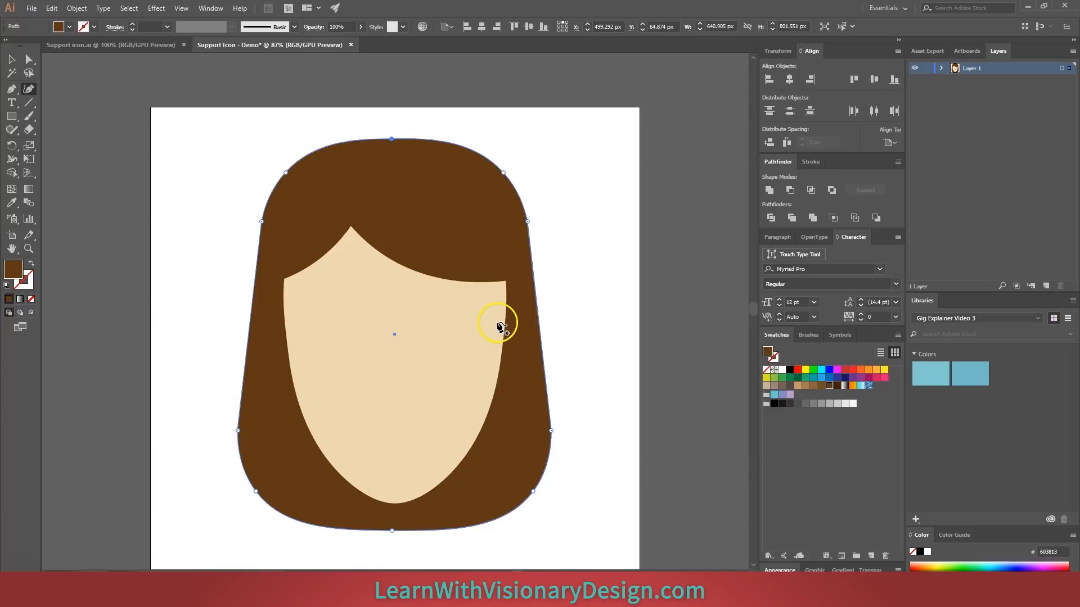
pyautogui.press('v')
pyautogui.moveTo(550, 334); pyautogui.dragTo(556, 334)
pyautogui.moveTo(395, 138); pyautogui.dragTo(395, 142)
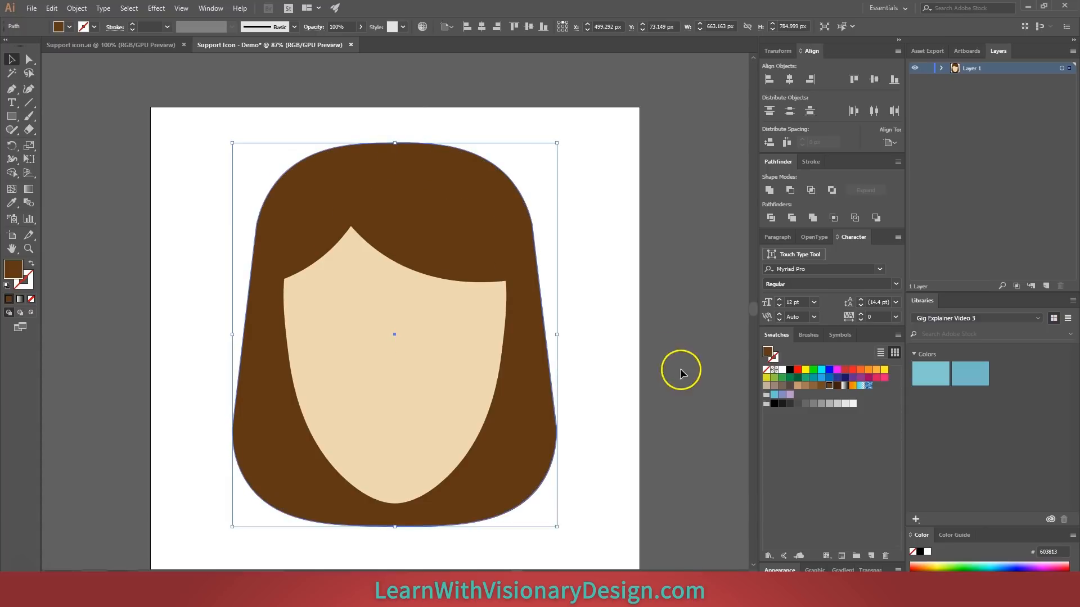
# Widen the face shape symmetrically to about 487 px.
pyautogui.click(627, 369)
pyautogui.click(338, 397)
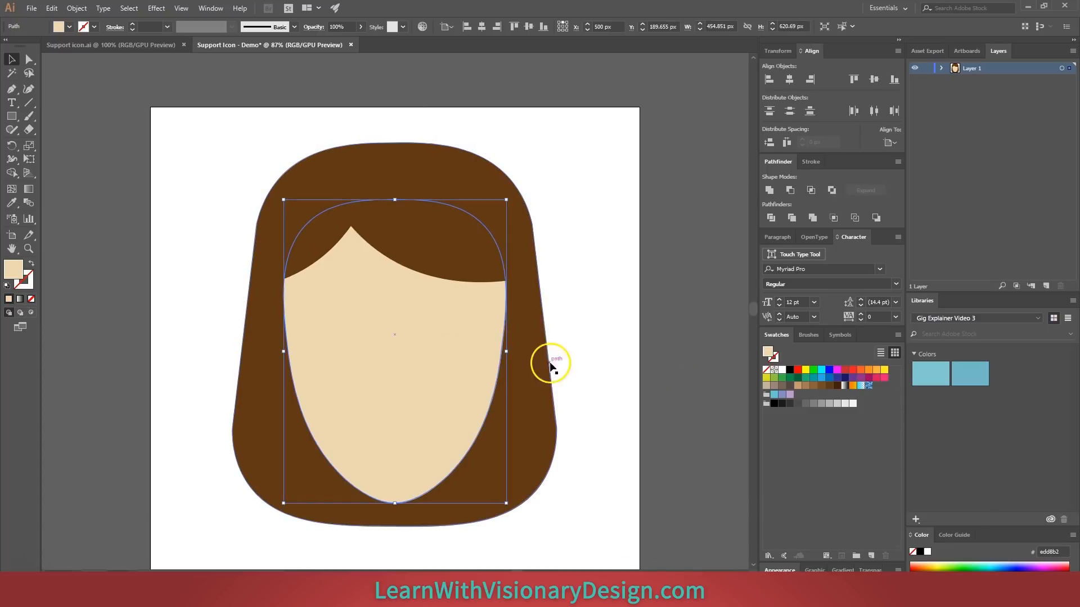
pyautogui.moveTo(507, 353); pyautogui.dragTo(516, 357)
# Move the two fringe pieces slightly down and adjust their size so they span the widened face and still meet at the parting.
pyautogui.click(477, 276)
pyautogui.click(242, 256)
pyautogui.click(295, 242)
pyautogui.moveTo(370, 284); pyautogui.dragTo(382, 296)
pyautogui.moveTo(342, 231); pyautogui.dragTo(336, 235)
pyautogui.moveTo(448, 228); pyautogui.dragTo(444, 238)
pyautogui.moveTo(515, 194); pyautogui.dragTo(521, 176)
pyautogui.click(602, 290)
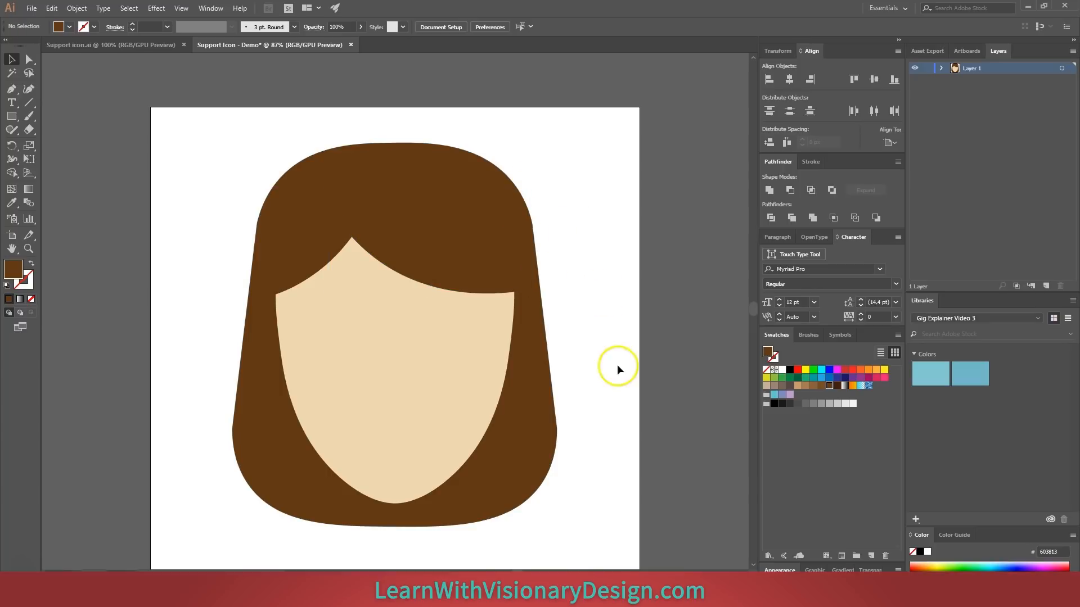
# Unite a copy of the two fringe pieces into a single shape with Pathfinder.
pyautogui.click(448, 250)
pyautogui.keyDown('shift'); pyautogui.click(312, 256); pyautogui.keyUp('shift')
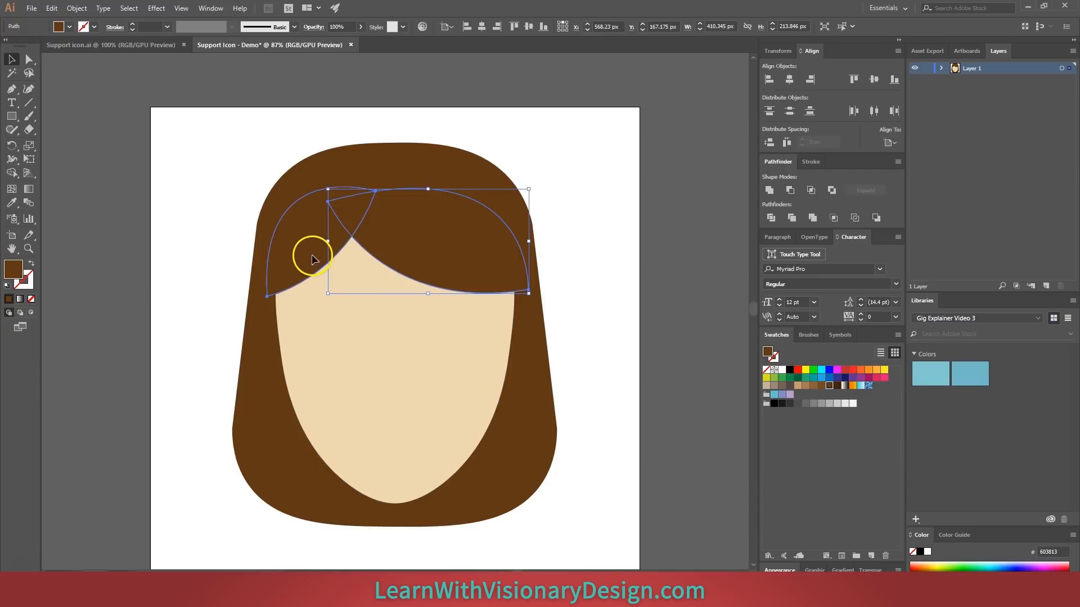
pyautogui.click(771, 191)
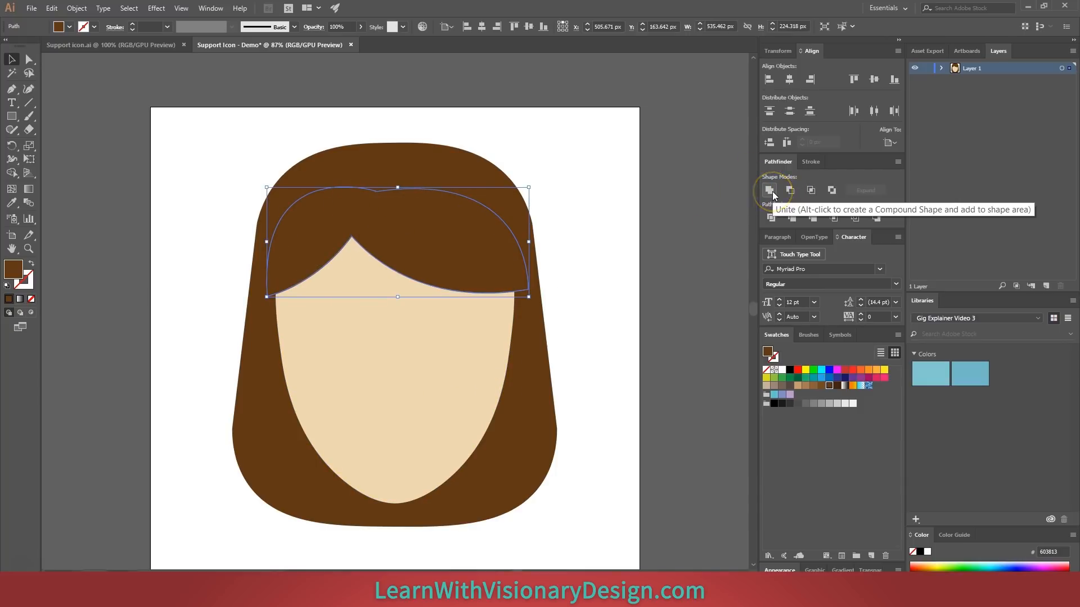
# Fill the united fringe shape with black and offset it about 20 px downward behind the brown fringe.
pyautogui.click(790, 370)
pyautogui.moveTo(473, 256); pyautogui.dragTo(474, 265)
pyautogui.press('a')
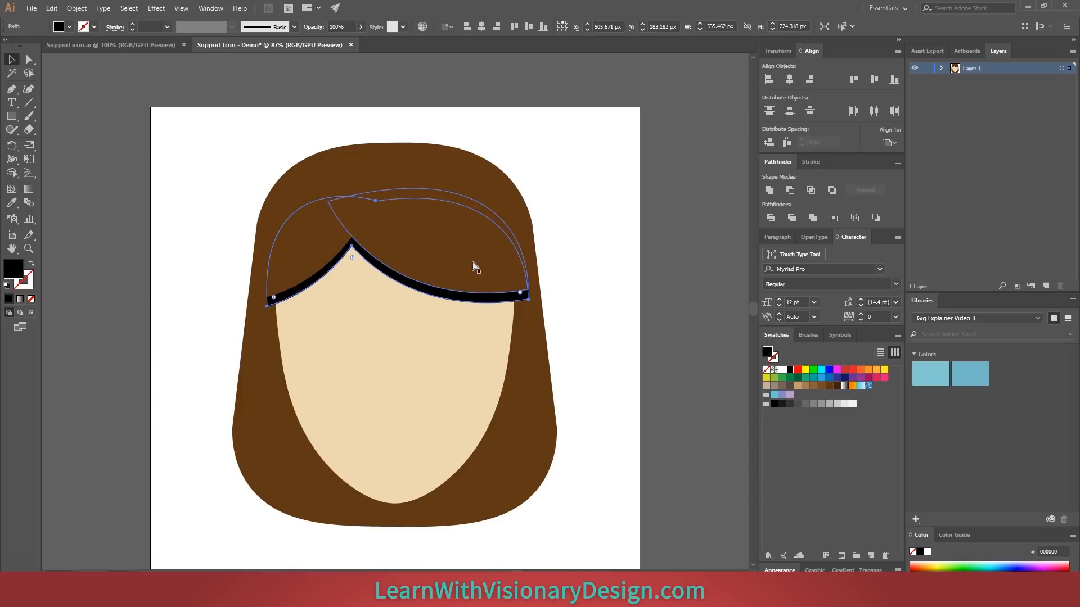
pyautogui.click(474, 267)
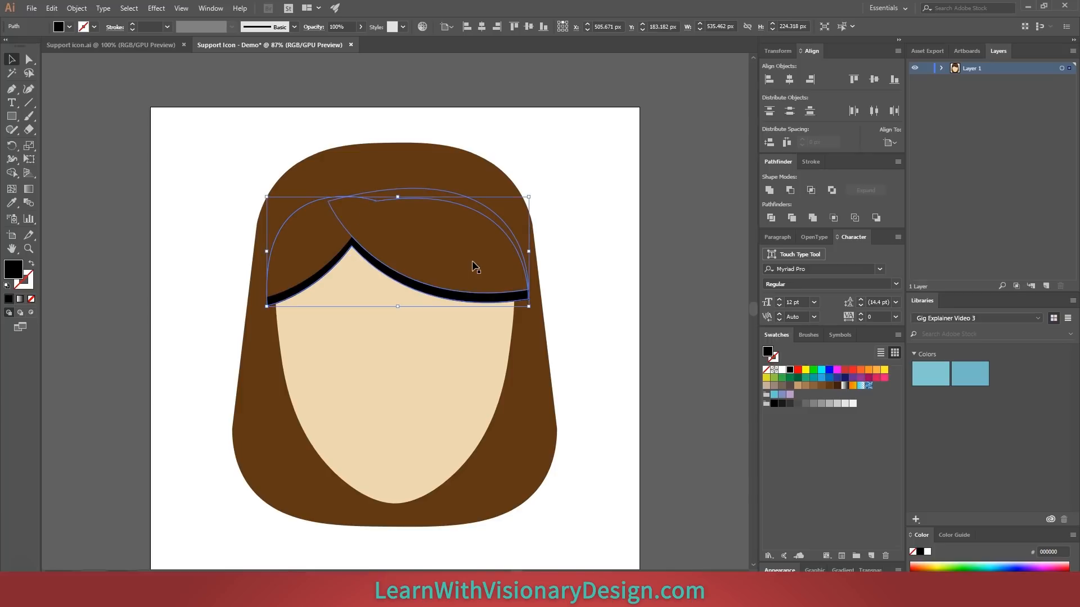
# Bring a copy of the face shape to the front and intersect it with the black fringe shape to trim the shadow.
pyautogui.click(400, 398)
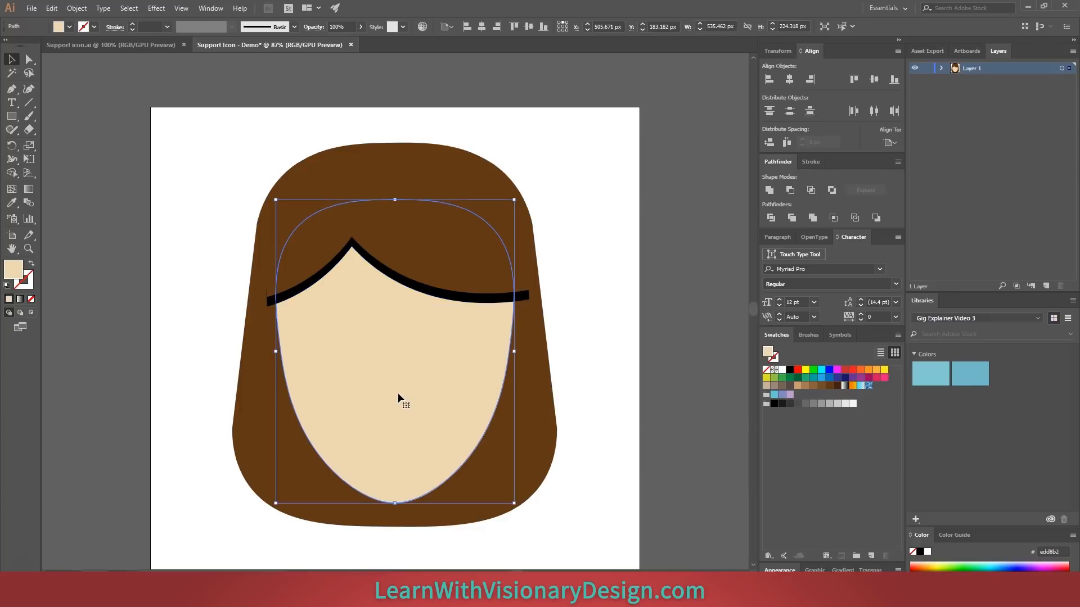
pyautogui.press('a')
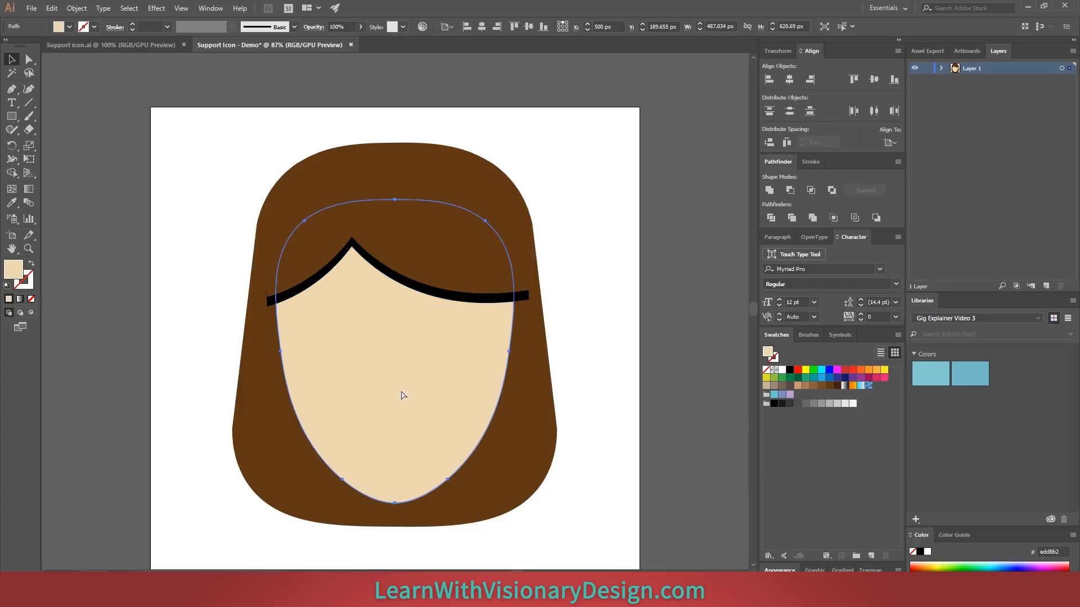
pyautogui.press('v')
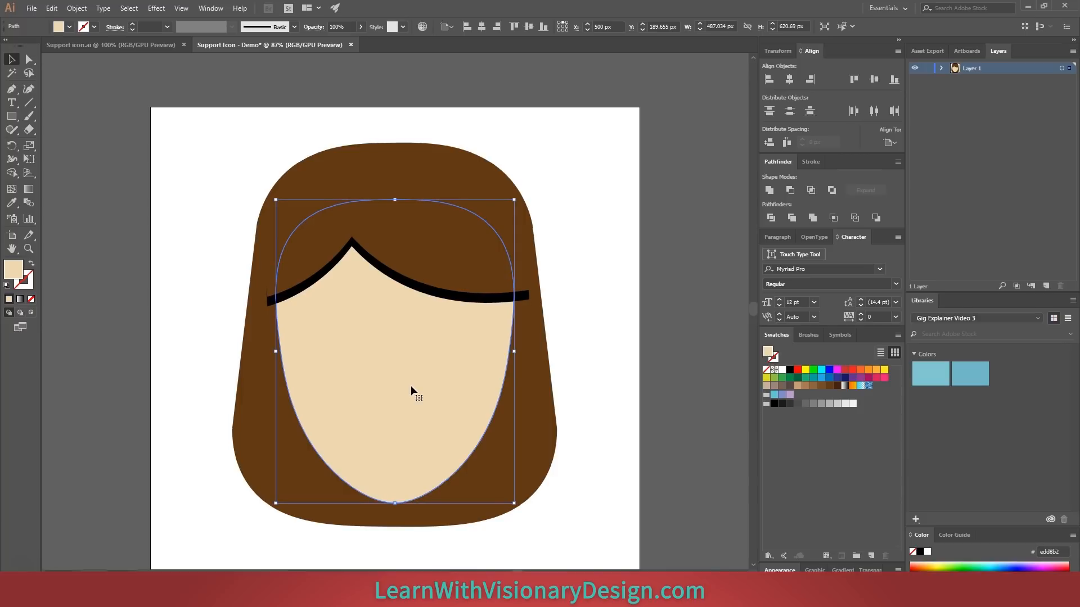
pyautogui.press('a')
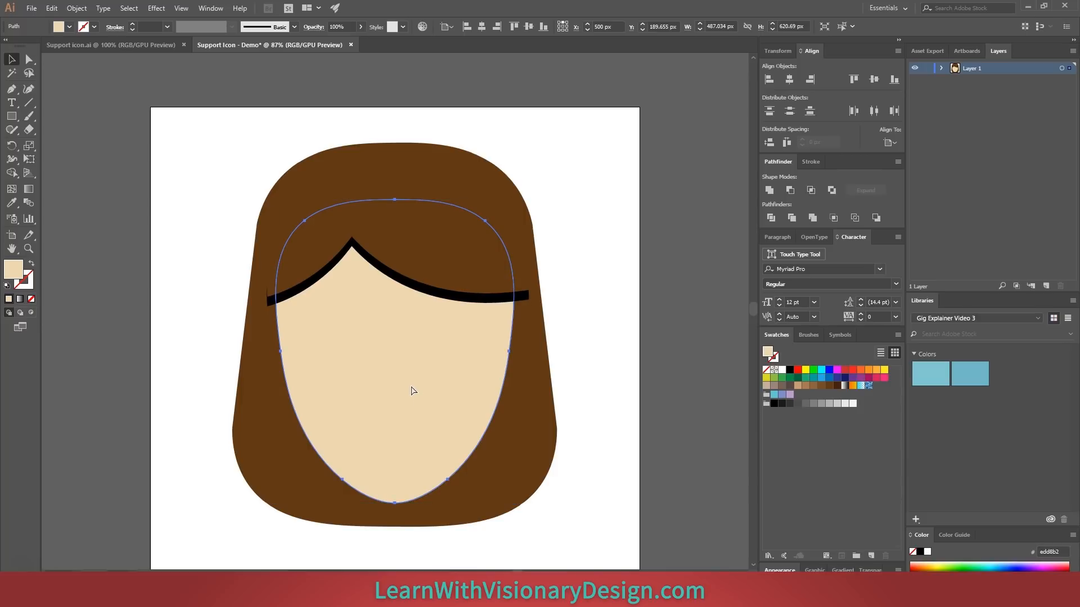
pyautogui.hotkey('ctrl', 'shift', ']')
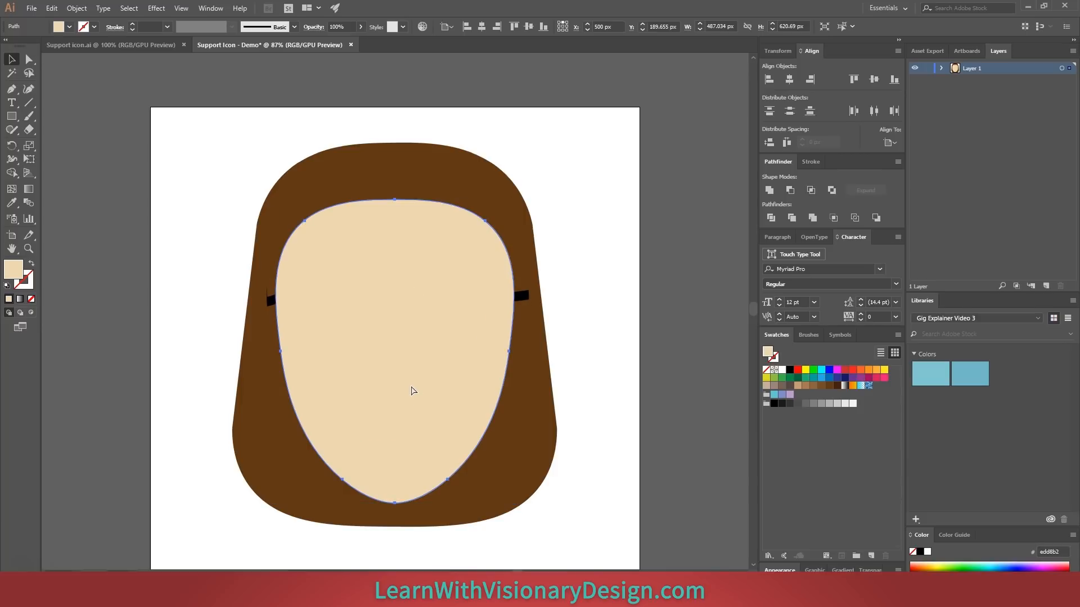
pyautogui.keyDown('shift'); pyautogui.click(525, 298); pyautogui.keyUp('shift')
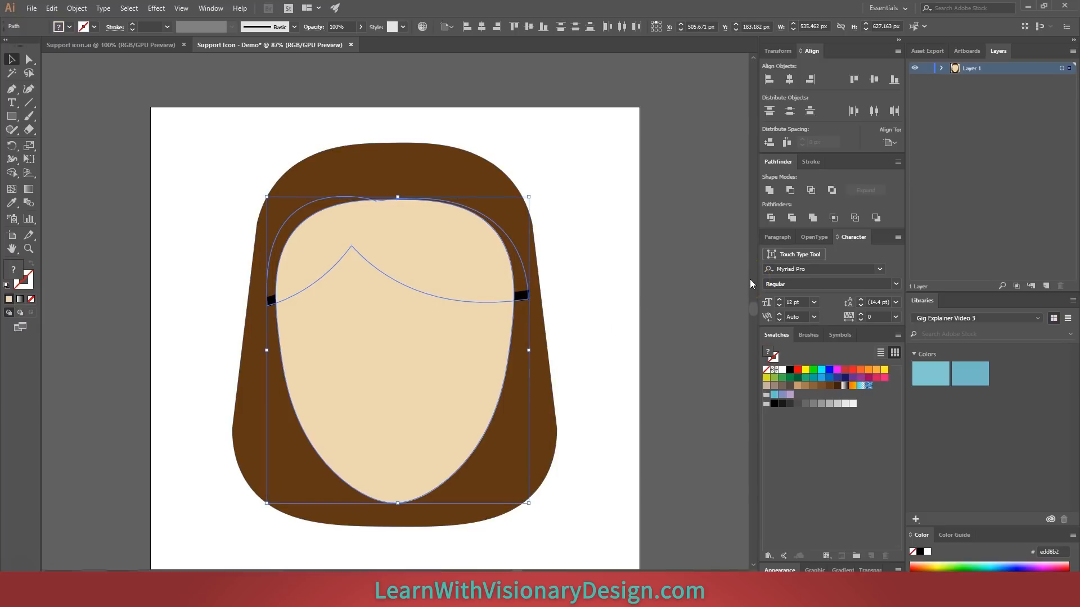
pyautogui.click(811, 190)
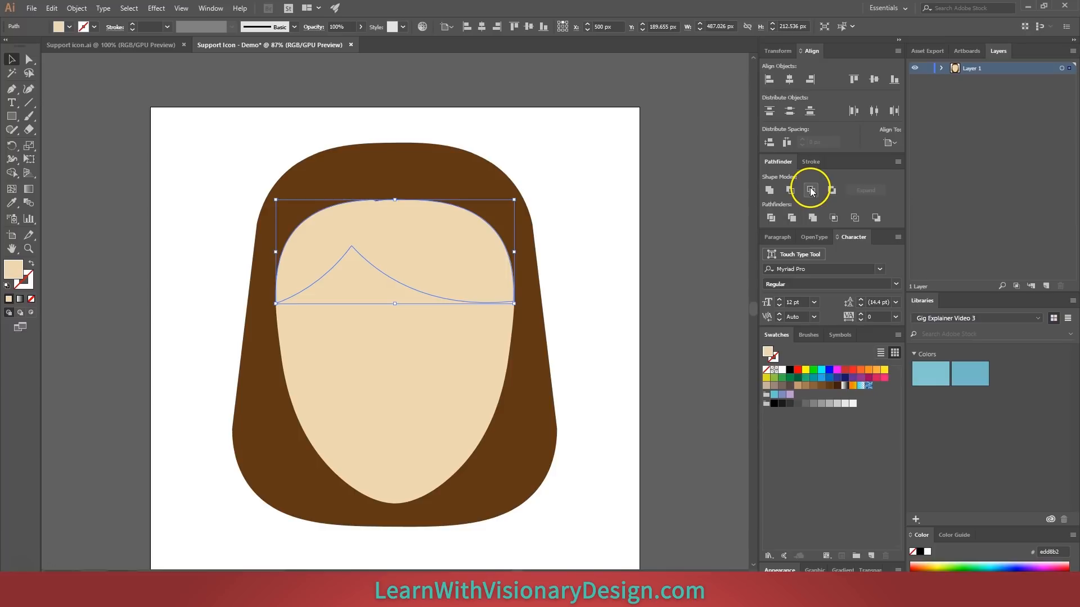
# Fill the trimmed shadow shape with black behind the fringe and set its opacity to 20%.
pyautogui.click(791, 371)
pyautogui.moveTo(510, 290)
pyautogui.mouseDown()
pyautogui.moveTo(519, 291)
pyautogui.moveTo(510, 289)
pyautogui.mouseUp()
pyautogui.click(335, 27)
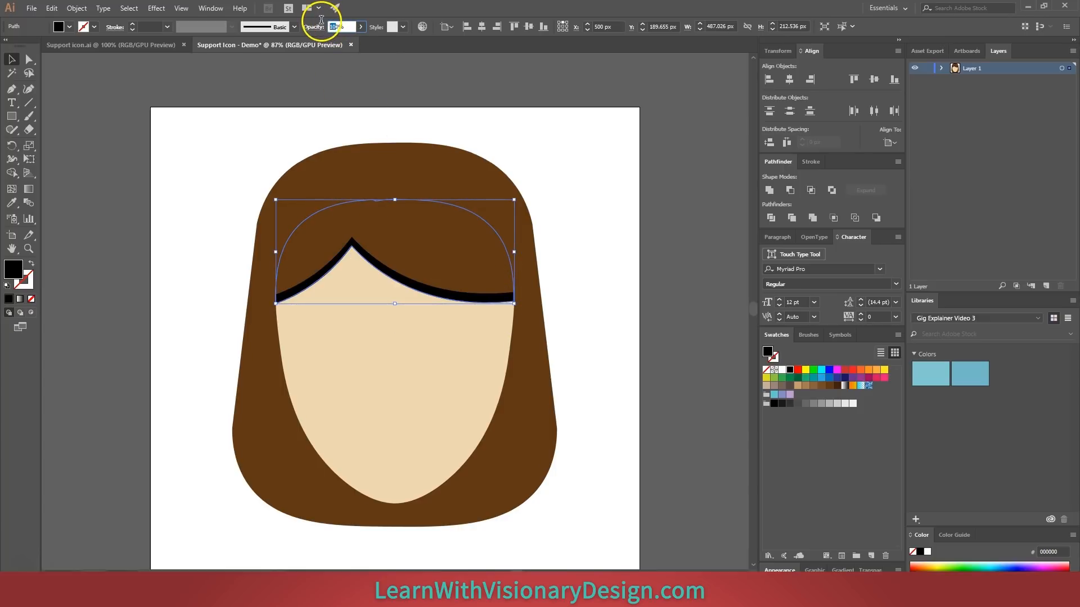
pyautogui.write('50')
pyautogui.press('Return')
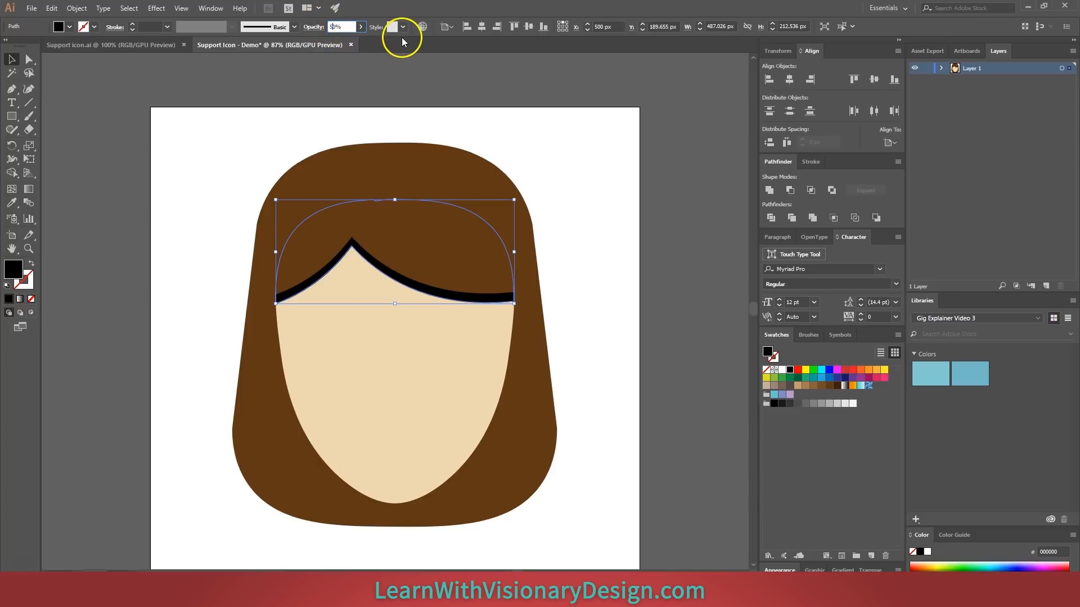
pyautogui.click(334, 27)
pyautogui.write('20')
pyautogui.press('Return')
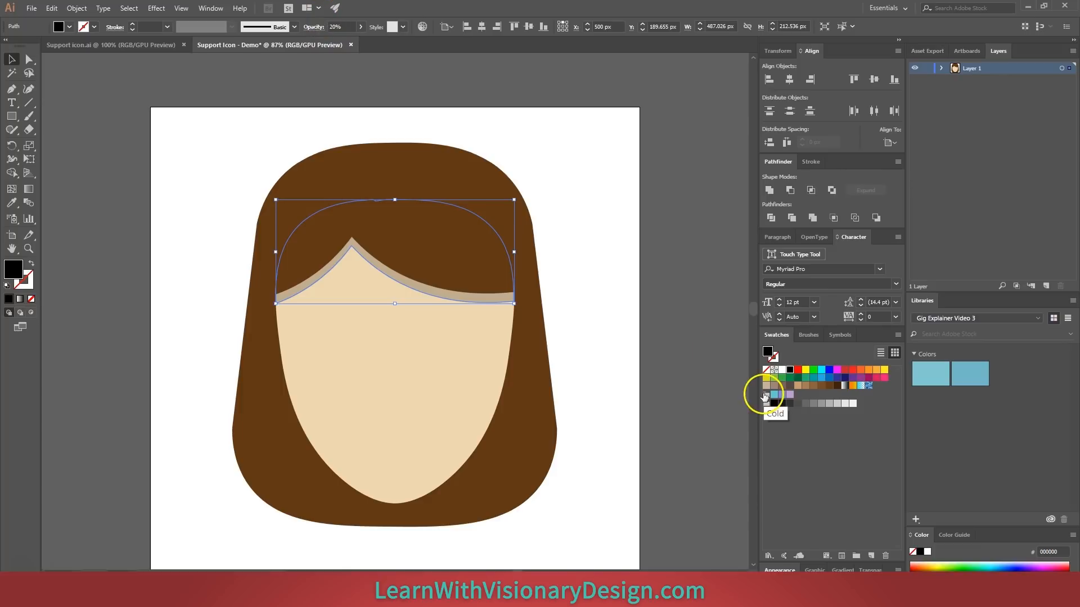
pyautogui.click(643, 295)
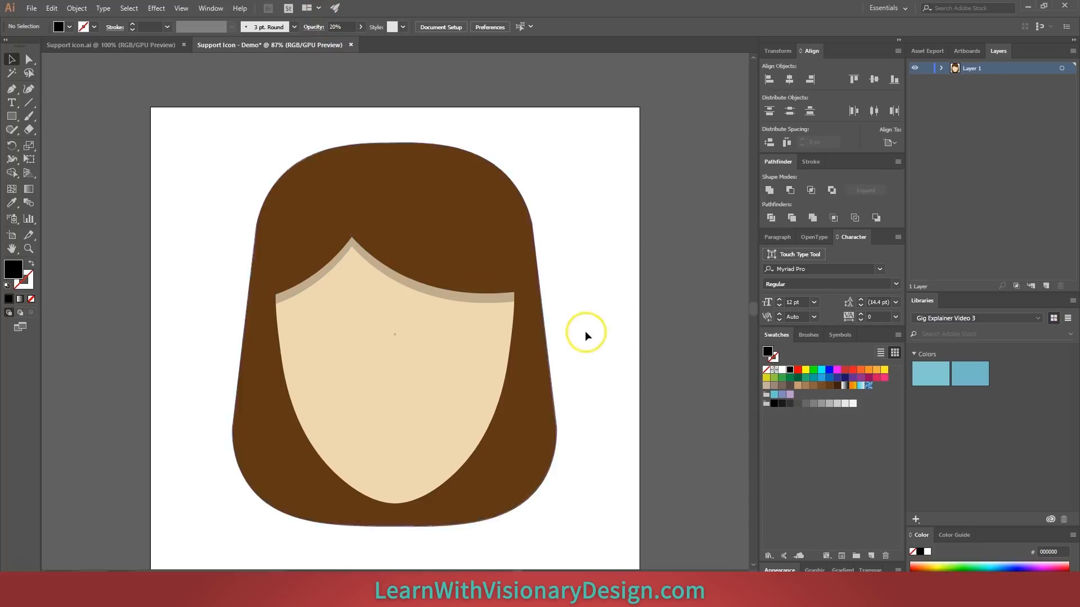
# Draw an ellipse about 571 × 715 px over the head and fill it with red.
pyautogui.press('l')
pyautogui.moveTo(258, 145); pyautogui.dragTo(536, 496)
pyautogui.click(861, 377)
pyautogui.click(853, 370)
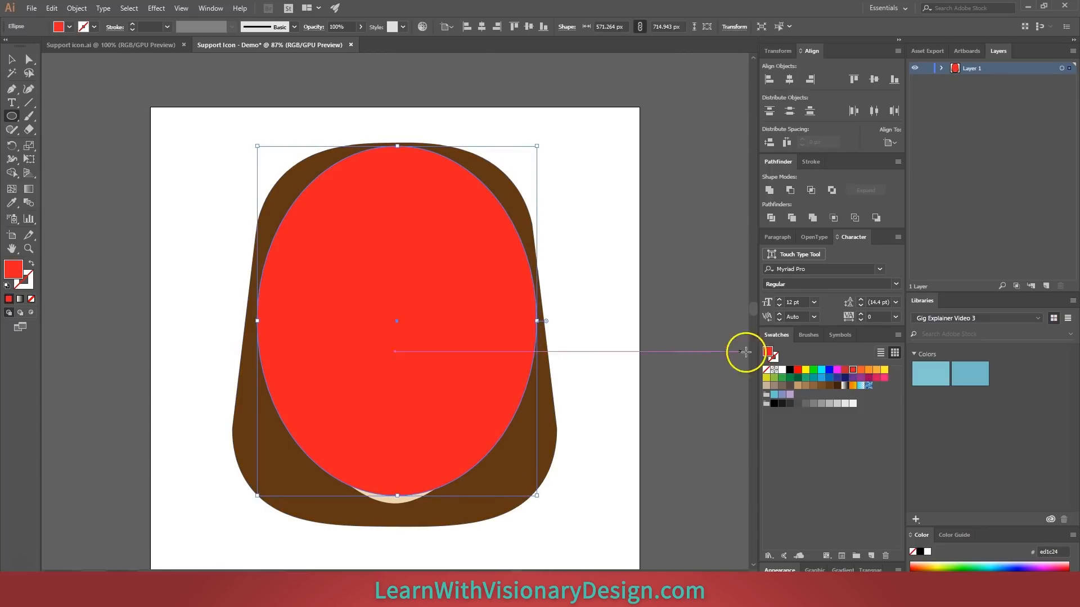
# Recolour the ellipse's fill to a muted orange-red, d8553f.
pyautogui.doubleClick(14, 268)
pyautogui.moveTo(713, 182); pyautogui.dragTo(726, 319)
pyautogui.moveTo(649, 205)
pyautogui.mouseDown()
pyautogui.moveTo(646, 217)
pyautogui.moveTo(646, 203)
pyautogui.mouseUp()
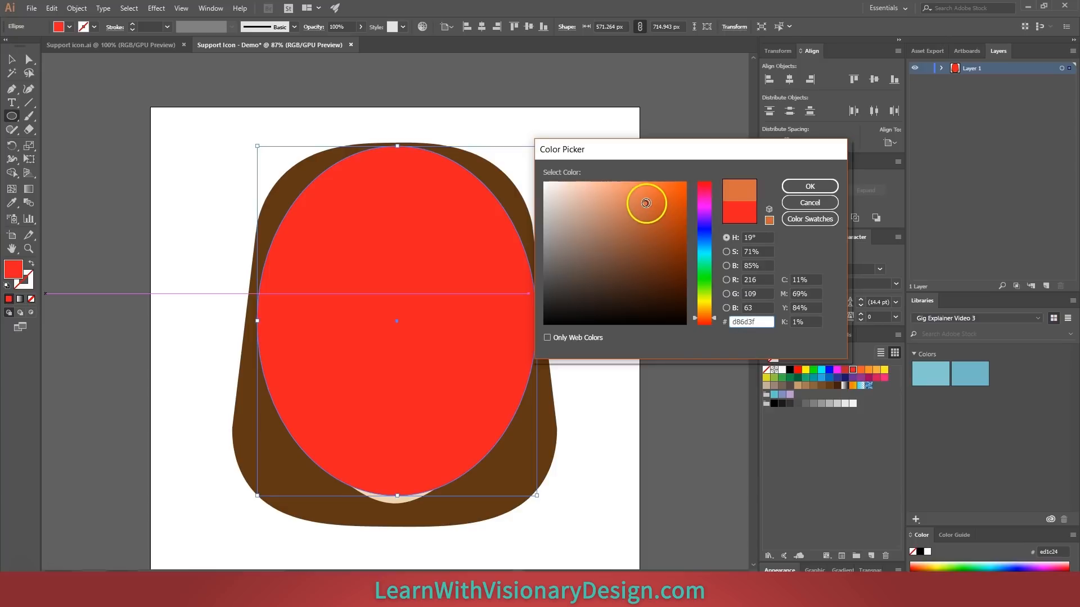
pyautogui.click(713, 319)
pyautogui.click(810, 187)
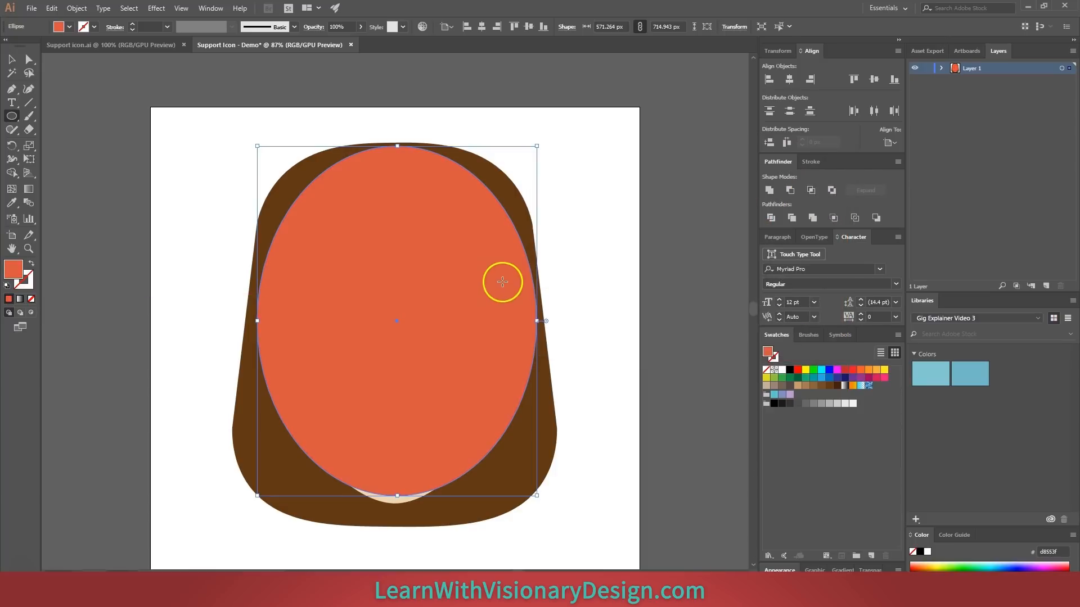
# Subtract a concentric copy scaled to about 521 × 652 px from the orange-red ellipse, and centre the resulting ring on the head.
pyautogui.press('v')
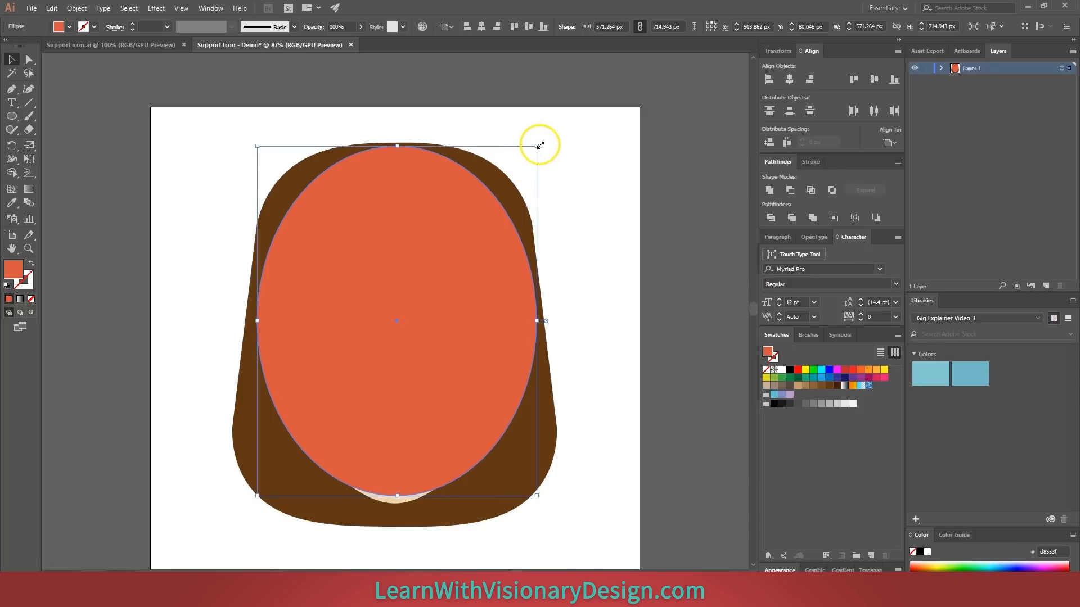
pyautogui.moveTo(537, 145); pyautogui.dragTo(524, 144)
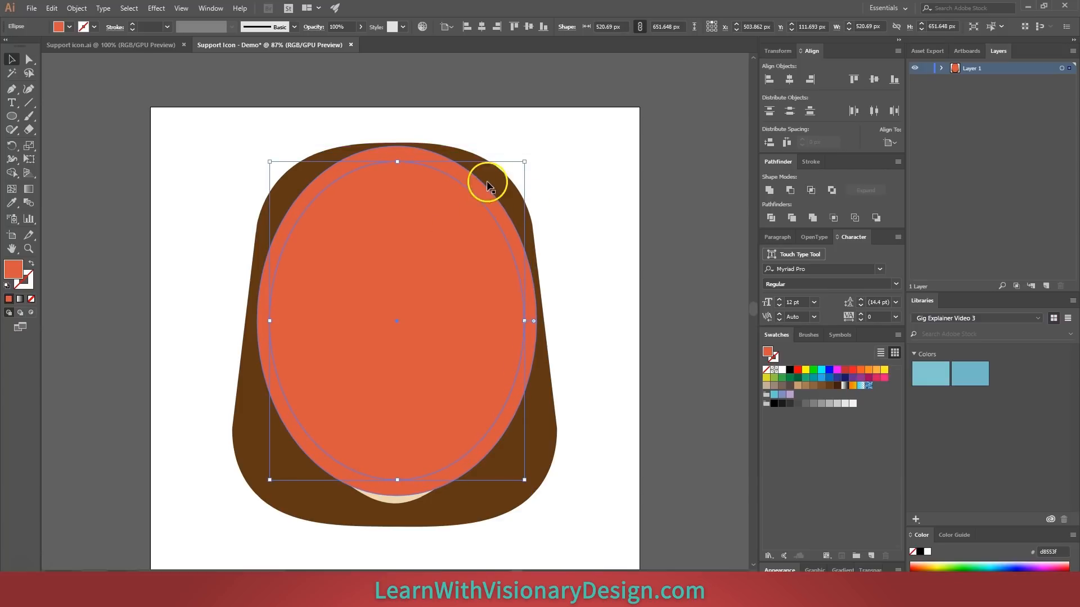
pyautogui.keyDown('shift'); pyautogui.click(476, 190); pyautogui.keyUp('shift')
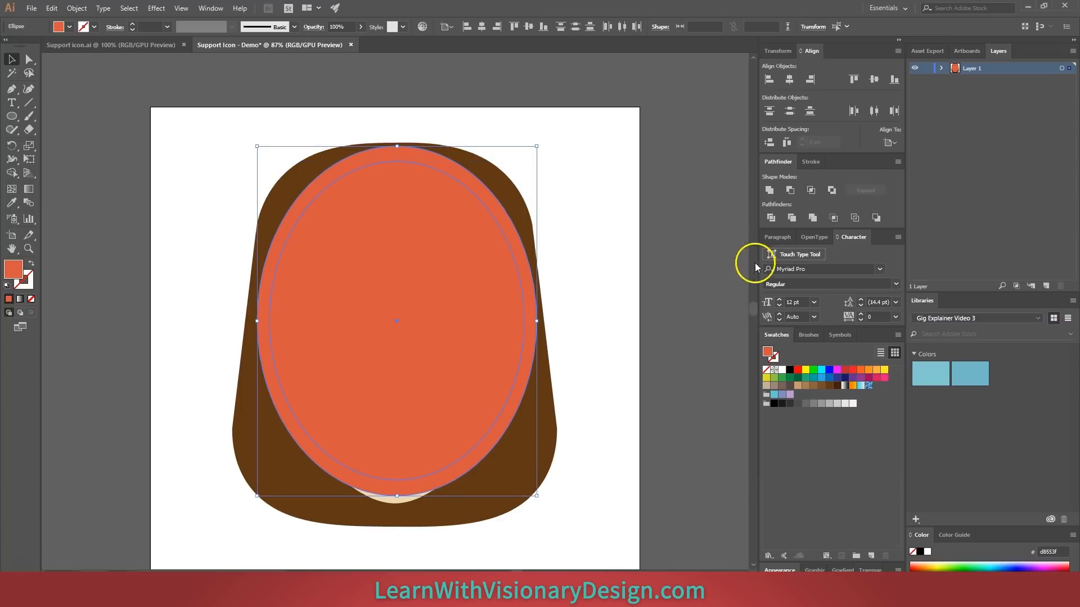
pyautogui.click(791, 191)
pyautogui.moveTo(480, 195); pyautogui.dragTo(478, 195)
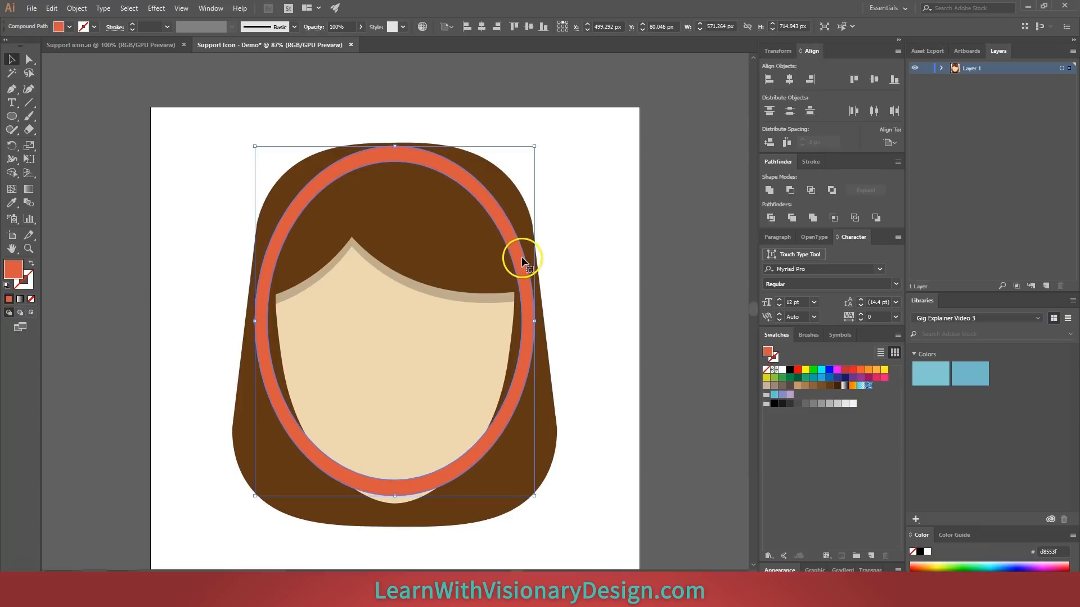
pyautogui.click(211, 367)
pyautogui.press('m')
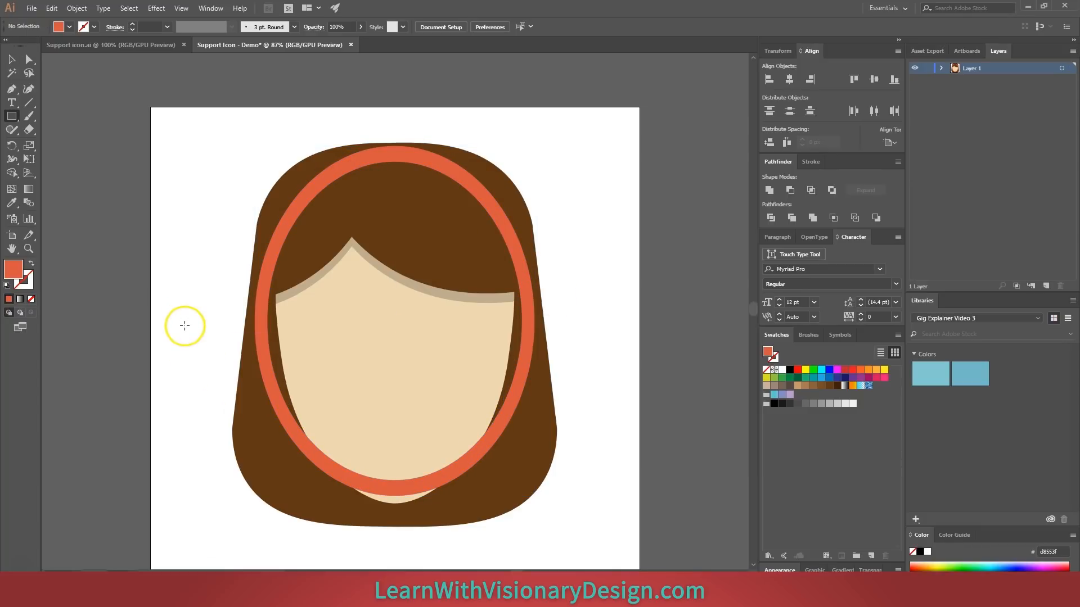
# Cut away the lower half of the orange-red ring with a rectangle about 899 × 410 px, leaving a headband arch.
pyautogui.moveTo(185, 335); pyautogui.dragTo(624, 536)
pyautogui.press('v')
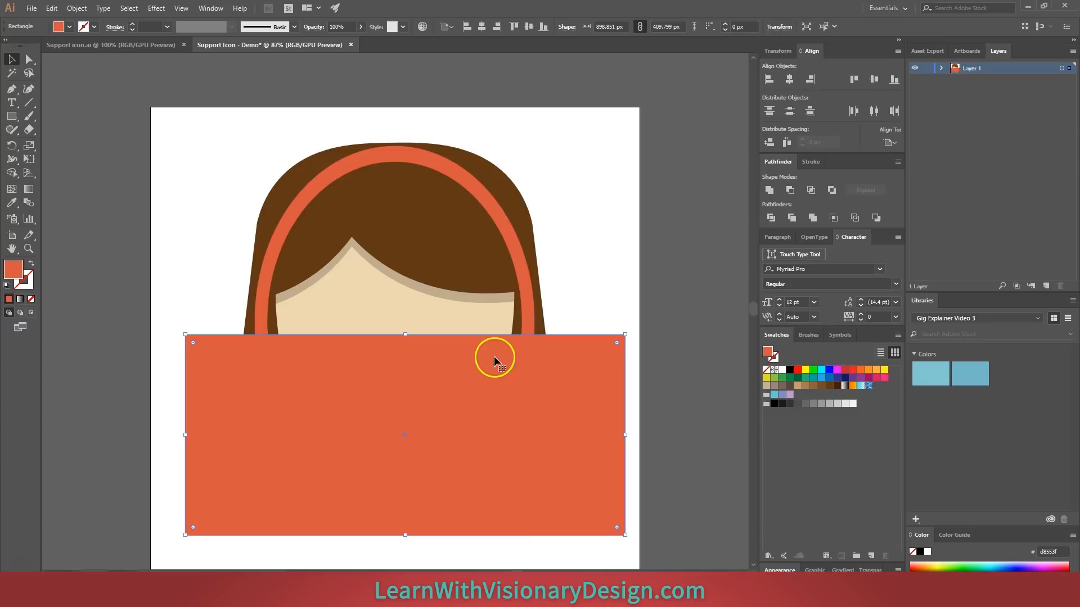
pyautogui.keyDown('shift'); pyautogui.click(525, 300); pyautogui.keyUp('shift')
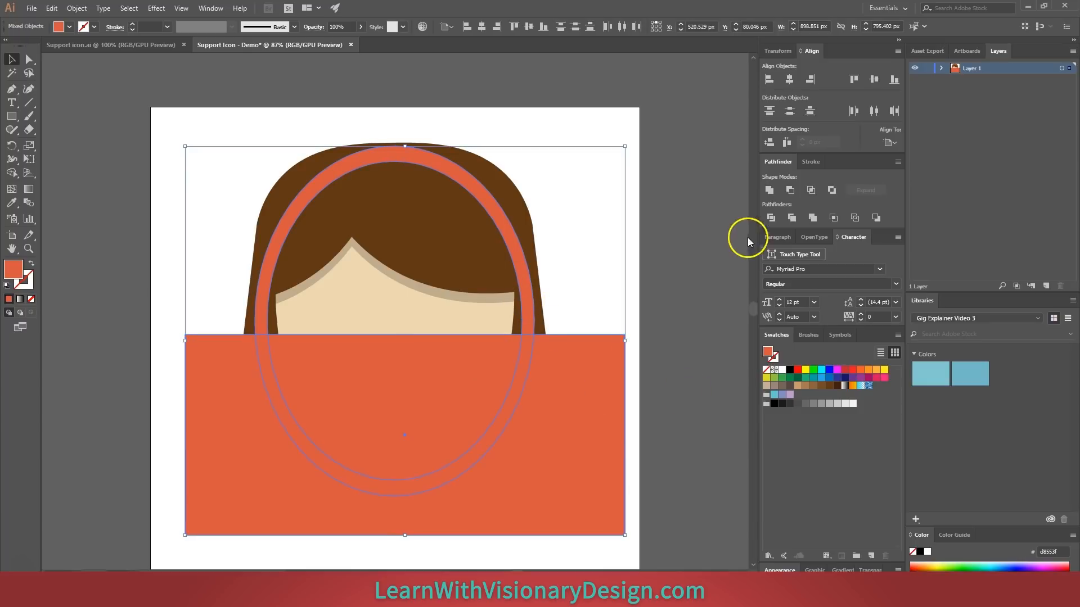
pyautogui.click(790, 191)
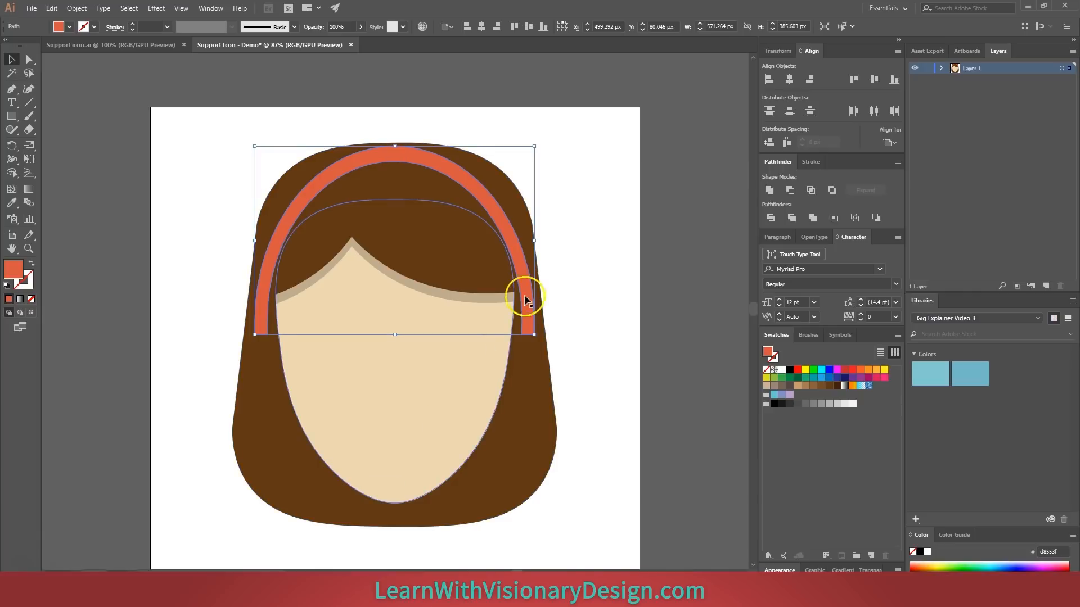
pyautogui.click(580, 311)
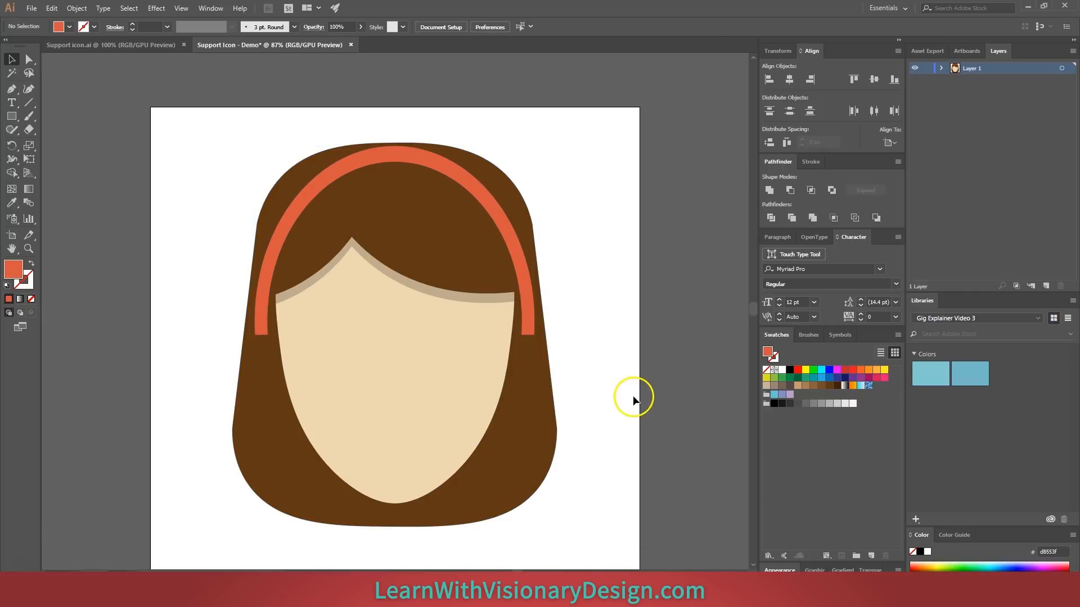
# Draw a rounded rectangle about 80 × 259 px with about 17 px corners beside the head's right side, and fill it with darker red bc4637.
pyautogui.press('m')
pyautogui.moveTo(557, 260); pyautogui.dragTo(605, 387)
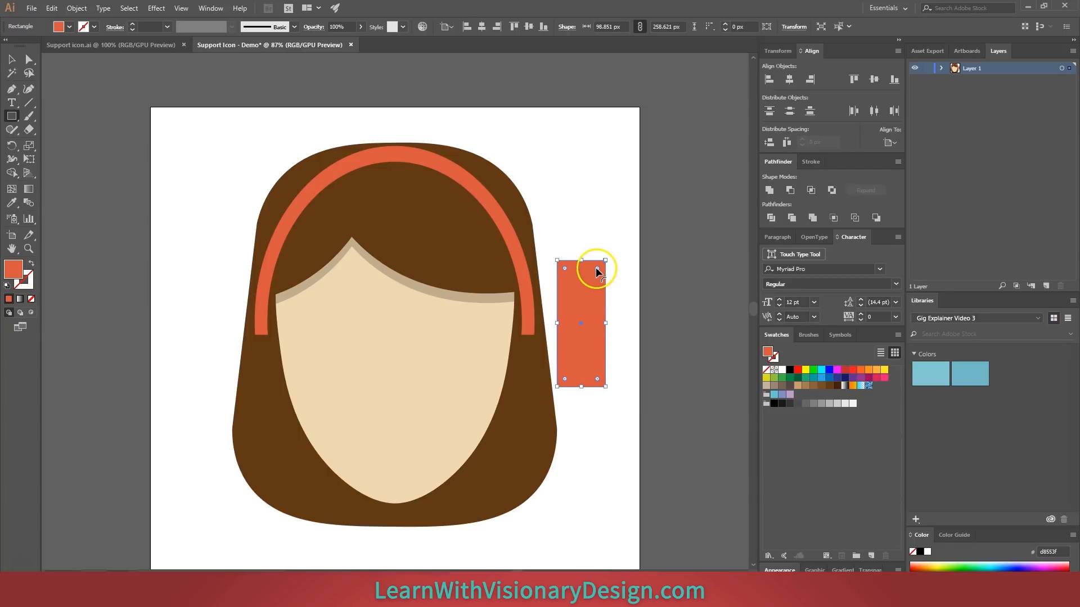
pyautogui.moveTo(597, 268)
pyautogui.mouseDown()
pyautogui.moveTo(592, 279)
pyautogui.moveTo(595, 268)
pyautogui.mouseUp()
pyautogui.moveTo(605, 323); pyautogui.dragTo(601, 326)
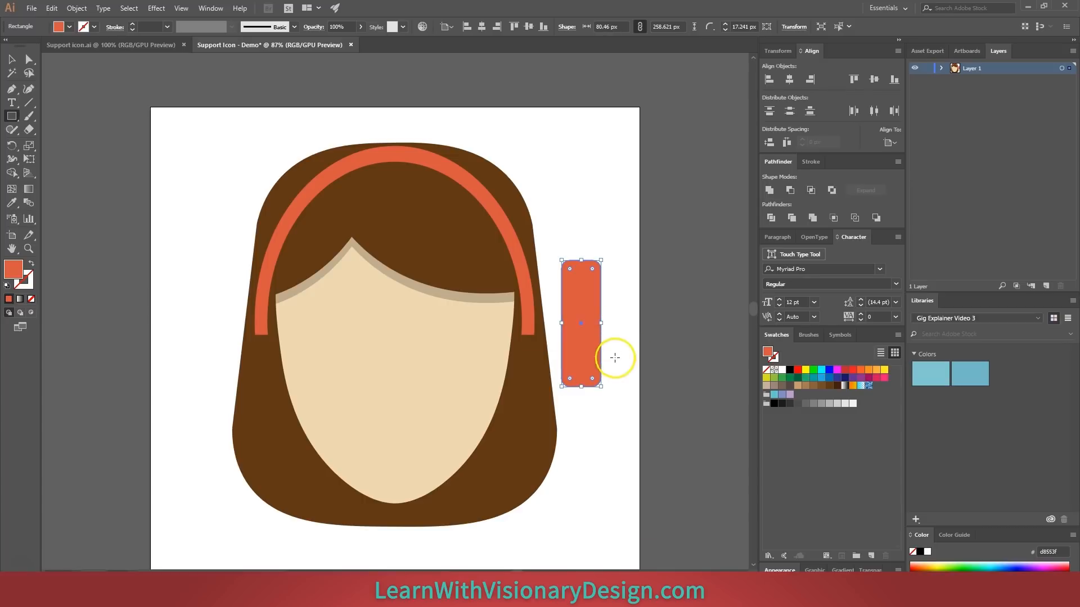
pyautogui.doubleClick(13, 269)
pyautogui.click(645, 219)
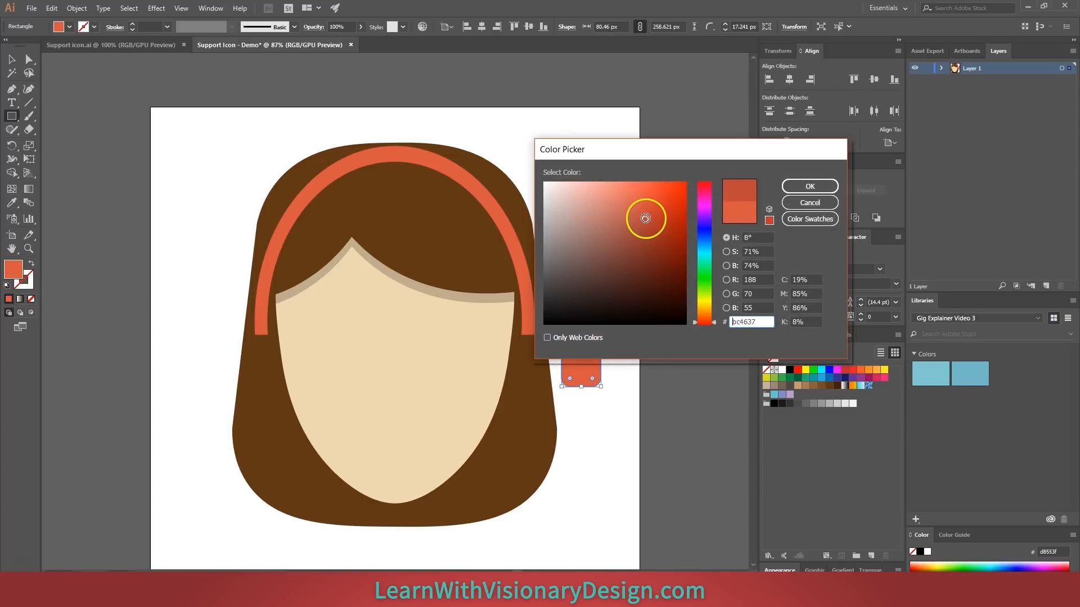
pyautogui.click(813, 188)
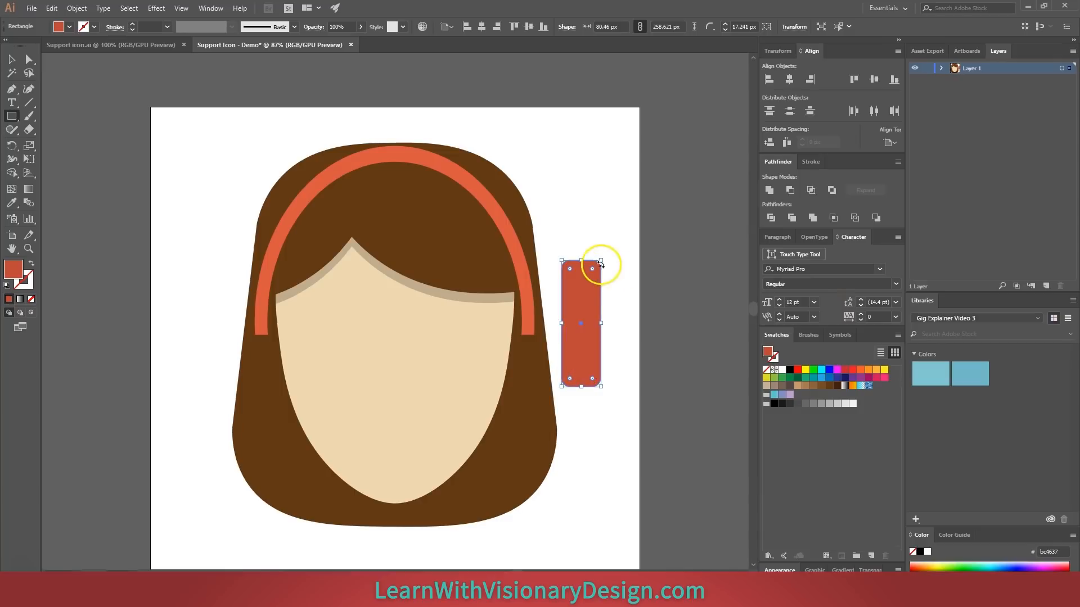
# Shorten the dark red rounded rectangle slightly and place it over the headband's right end as an ear pad.
pyautogui.moveTo(580, 261); pyautogui.dragTo(580, 266)
pyautogui.press('v')
pyautogui.moveTo(579, 302); pyautogui.dragTo(537, 330)
pyautogui.click(589, 352)
# Draw a circle about 225 px across over the ear pad and fill it with the headband's orange-red.
pyautogui.press('l')
pyautogui.moveTo(483, 301); pyautogui.dragTo(570, 376)
pyautogui.press('v')
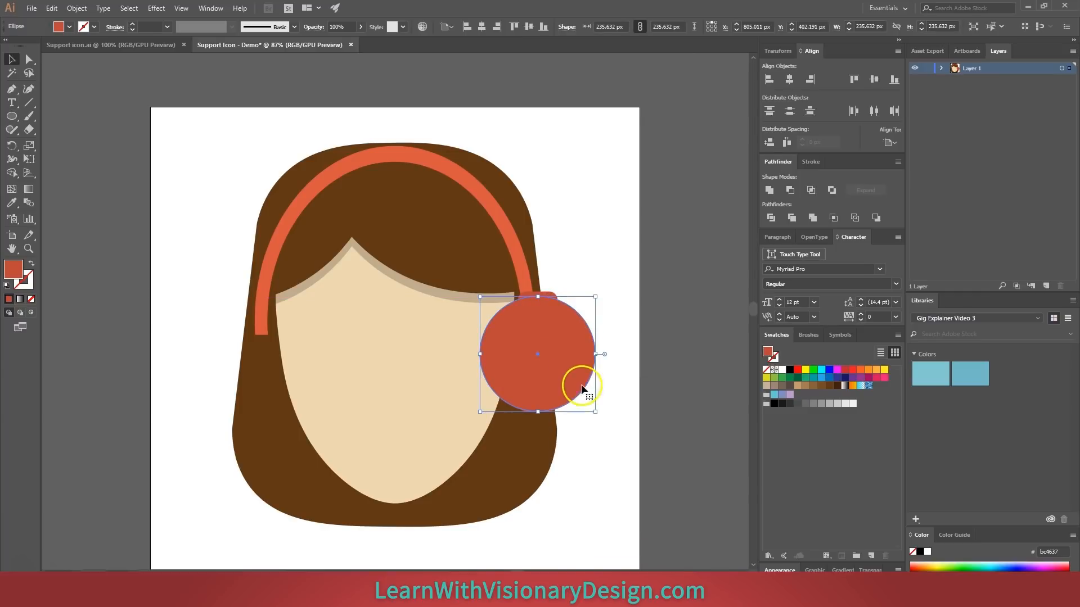
pyautogui.moveTo(595, 297); pyautogui.dragTo(589, 303)
pyautogui.moveTo(571, 368); pyautogui.dragTo(559, 357)
pyautogui.press('i')
pyautogui.click(526, 264)
pyautogui.press('v')
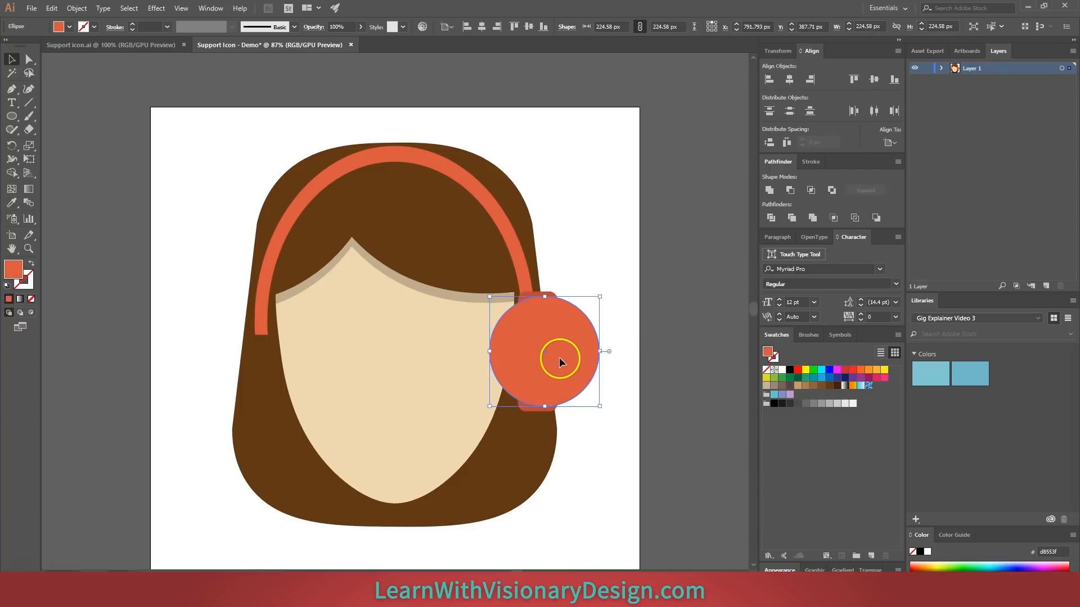
# Subtract a rectangle about 199 × 371 px from the circle's left half and send the remaining half circle behind the ear pad.
pyautogui.press('m')
pyautogui.moveTo(447, 257); pyautogui.dragTo(543, 437)
pyautogui.press('v')
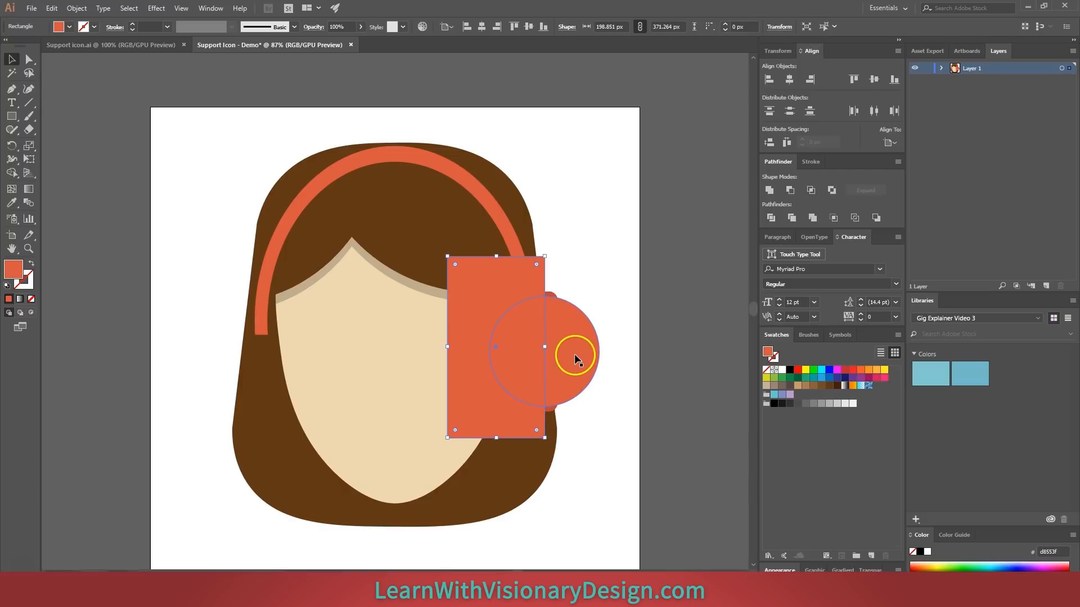
pyautogui.keyDown('shift'); pyautogui.click(575, 350); pyautogui.keyUp('shift')
pyautogui.click(789, 190)
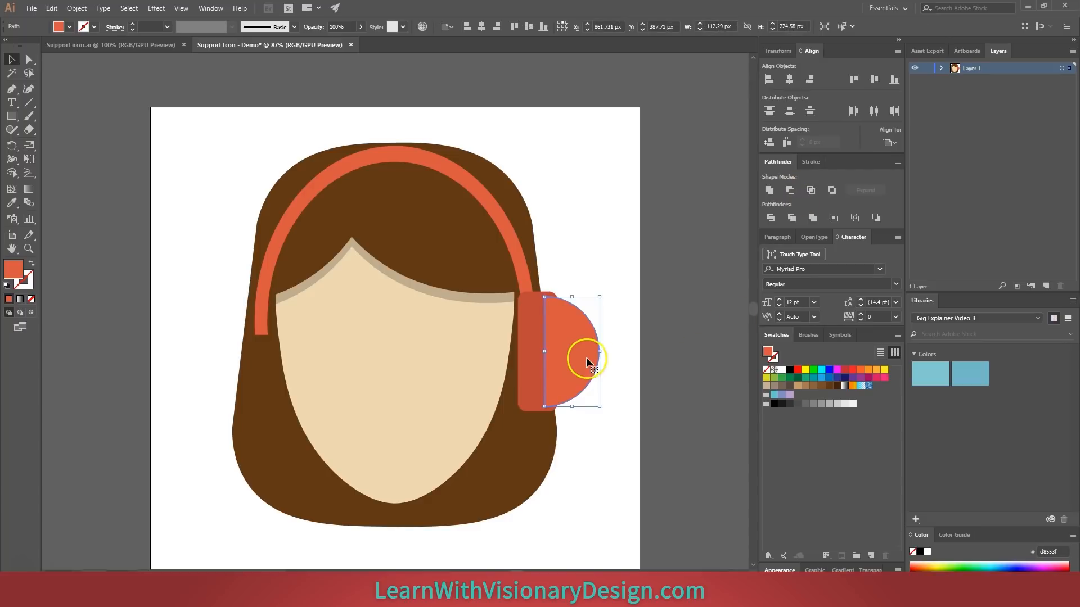
pyautogui.hotkey('ctrl', '[')
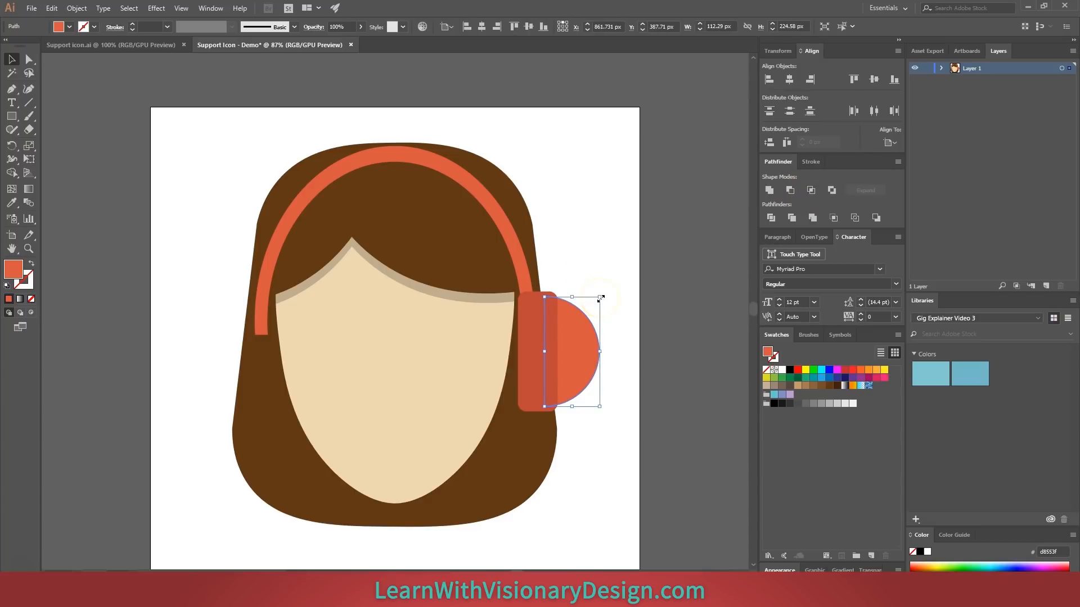
# Scale the ear pad and half circle down together to about 225 px high and tuck the half circle further under the pad.
pyautogui.keyDown('shift'); pyautogui.click(519, 328); pyautogui.keyUp('shift')
pyautogui.moveTo(598, 293); pyautogui.dragTo(596, 296)
pyautogui.click(623, 407)
pyautogui.moveTo(575, 333); pyautogui.dragTo(566, 333)
pyautogui.click(585, 258)
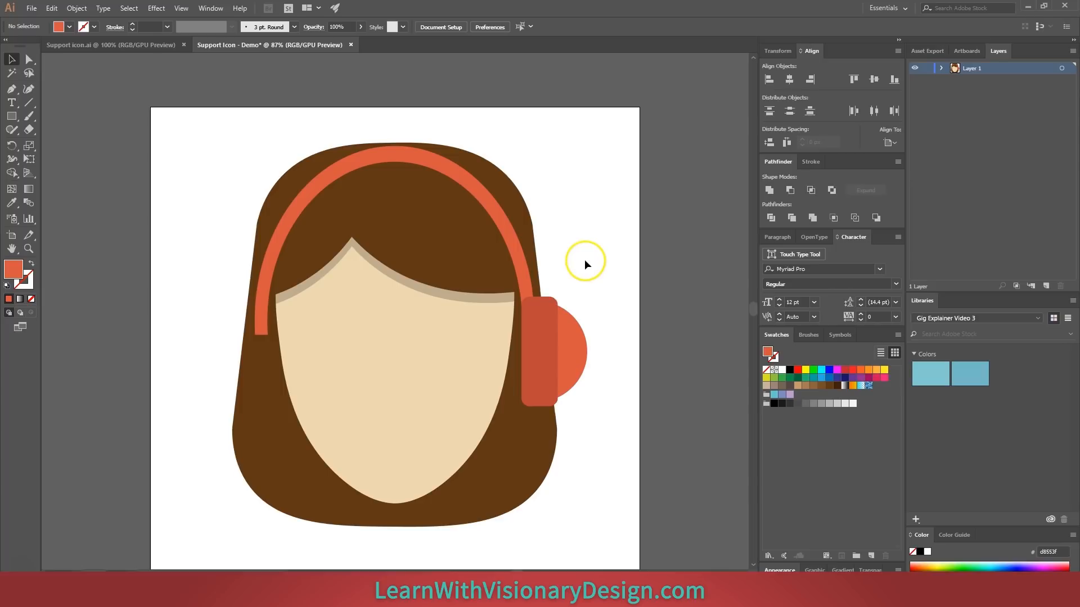
# Recolour the ear pad's fill to a deeper red, ad342b.
pyautogui.click(552, 324)
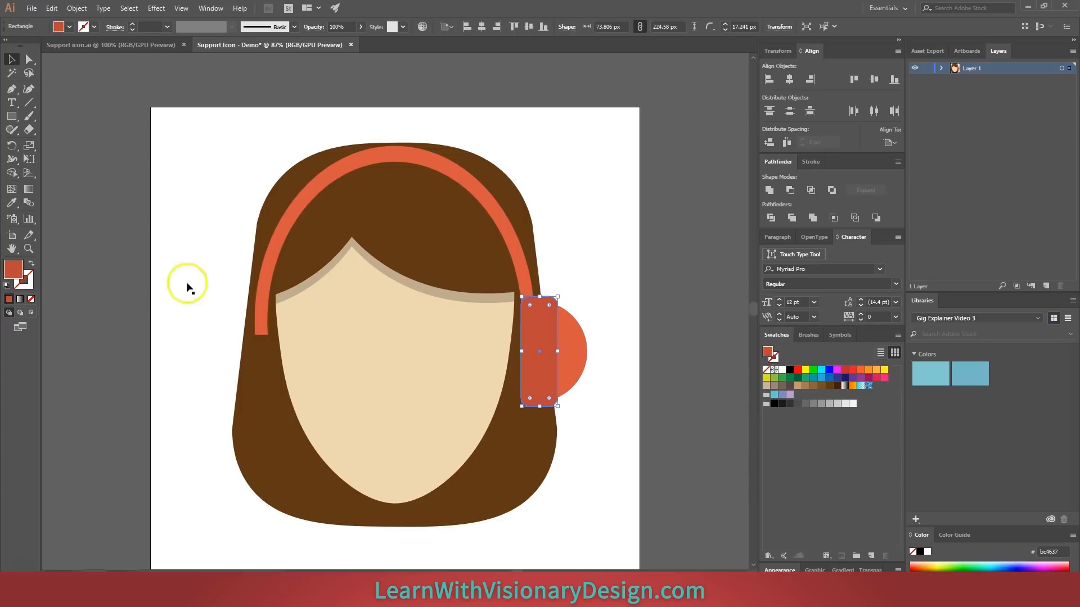
pyautogui.doubleClick(13, 270)
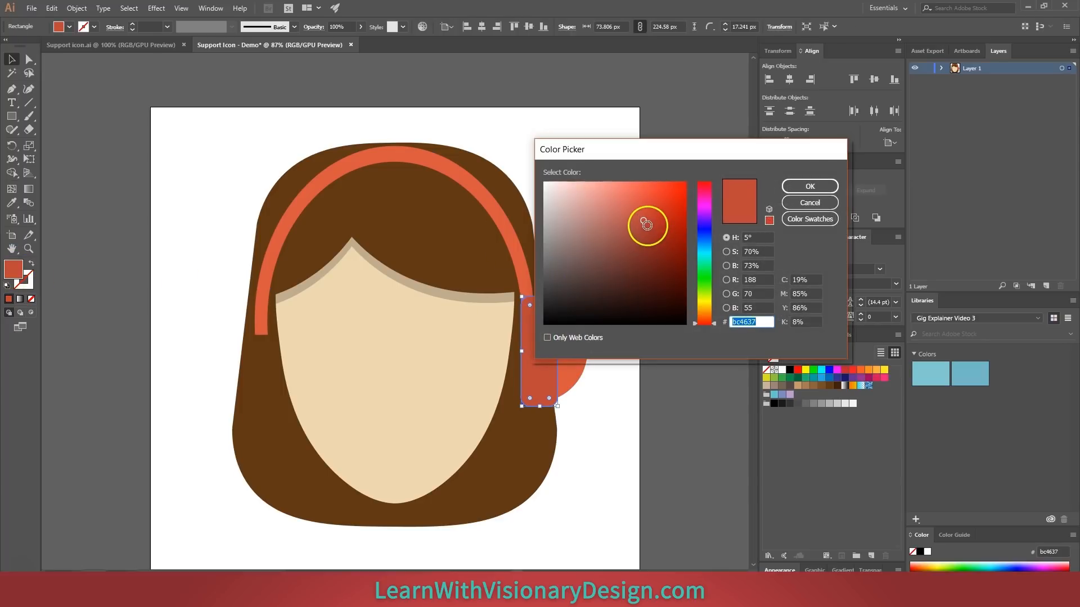
pyautogui.click(650, 226)
pyautogui.click(809, 186)
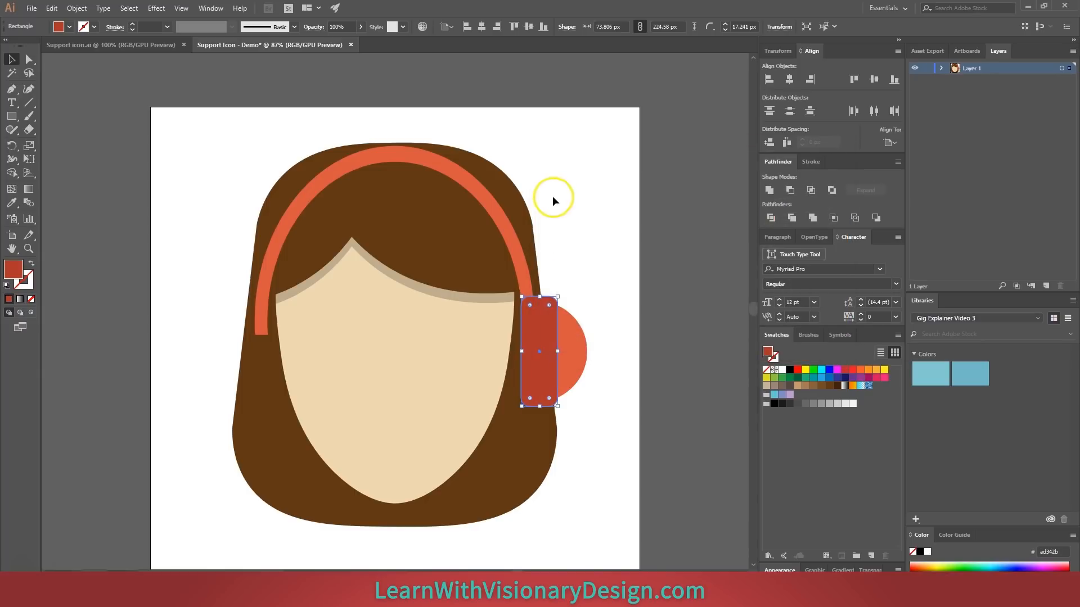
# Tilt the ear pad and half circle slightly clockwise together and move them in against the face's right edge.
pyautogui.keyDown('shift'); pyautogui.click(571, 362); pyautogui.keyUp('shift')
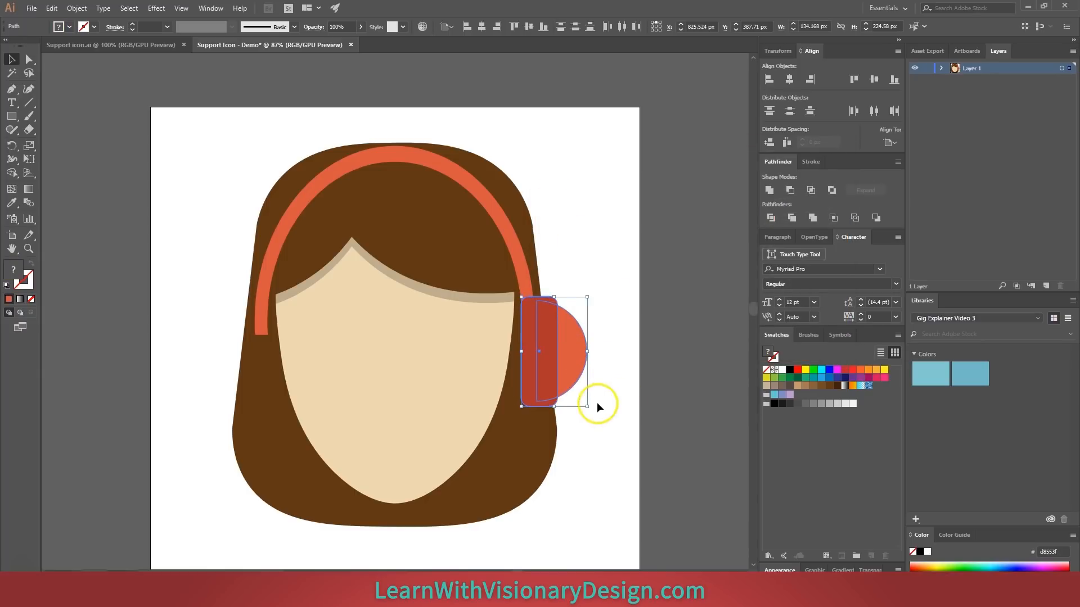
pyautogui.moveTo(593, 406); pyautogui.dragTo(578, 414)
pyautogui.moveTo(570, 355); pyautogui.dragTo(553, 370)
pyautogui.click(625, 419)
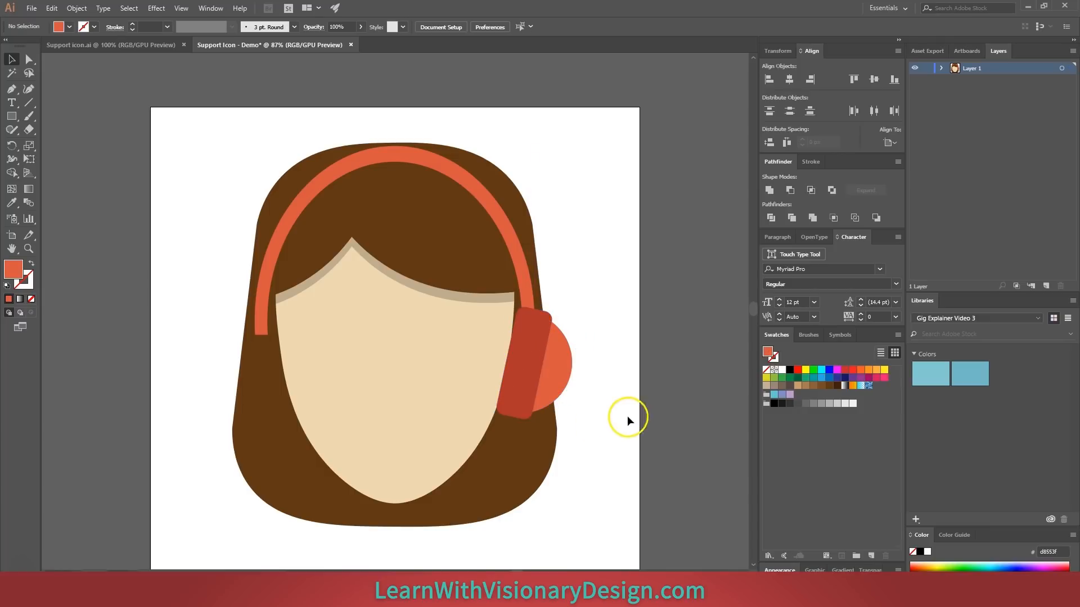
# Shift the right earcup further inward, send it behind the face, and send the headband behind the earcup.
pyautogui.click(568, 373)
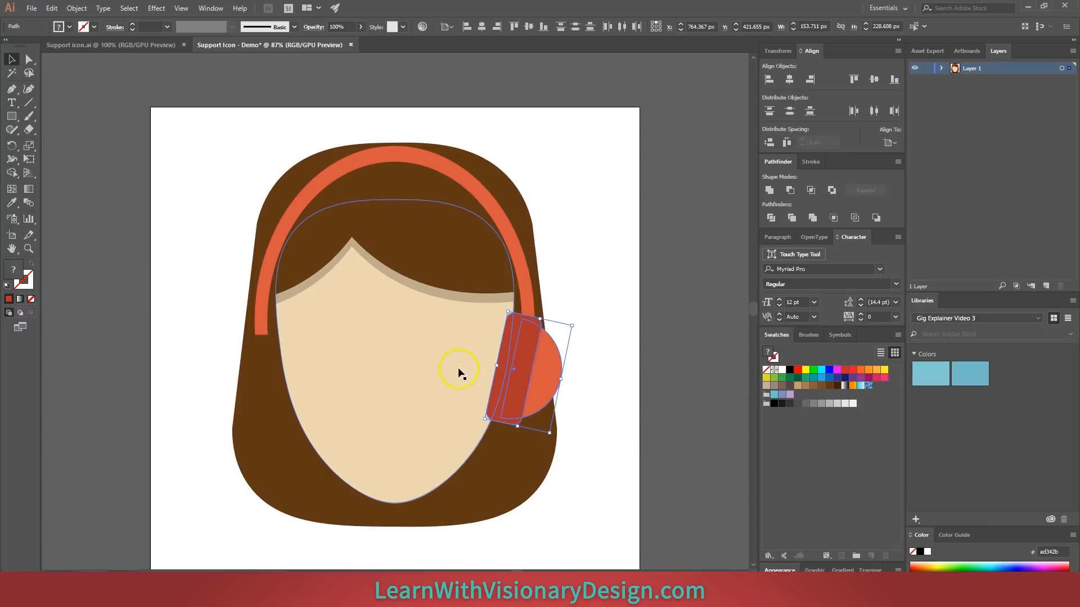
pyautogui.press('a')
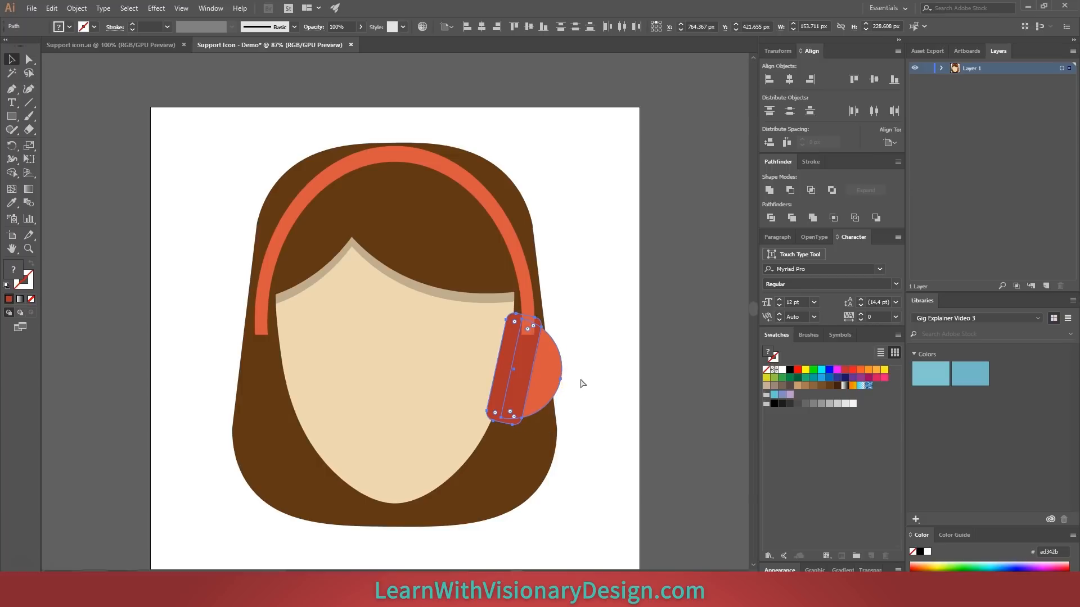
pyautogui.hotkey('ctrl', '[')
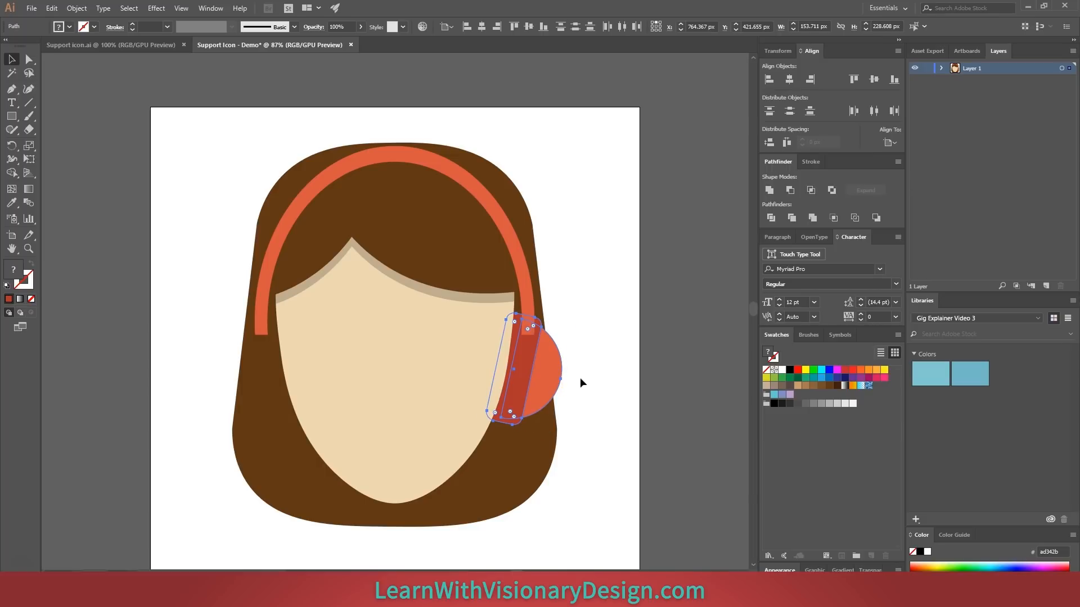
pyautogui.click(527, 280)
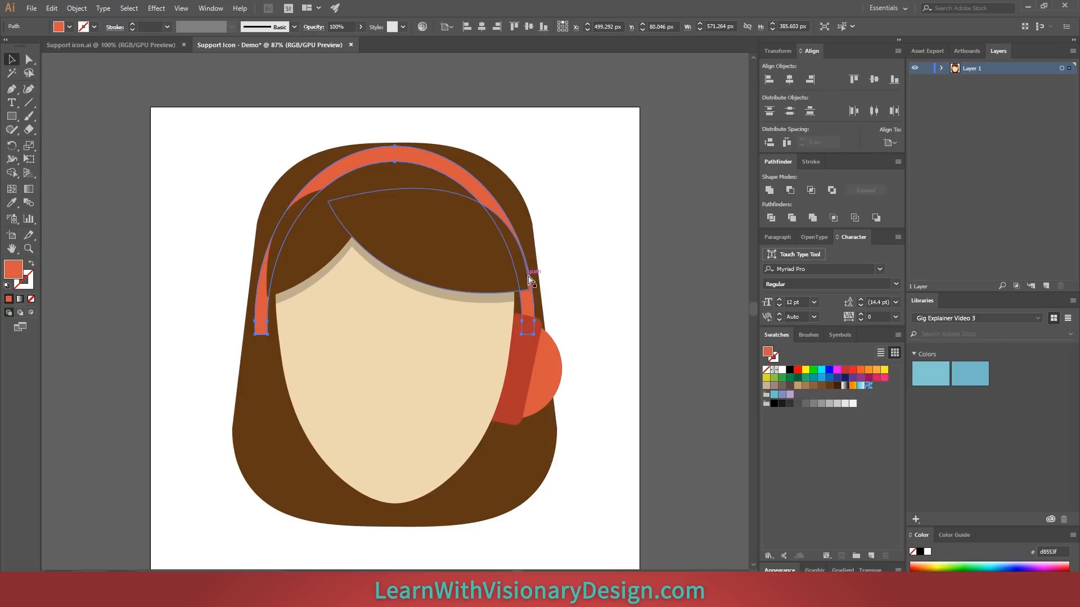
pyautogui.click(599, 239)
# Reshape the right fringe with the Curvature tool so its outer edge stays inside the headband.
pyautogui.click(489, 253)
pyautogui.press('a')
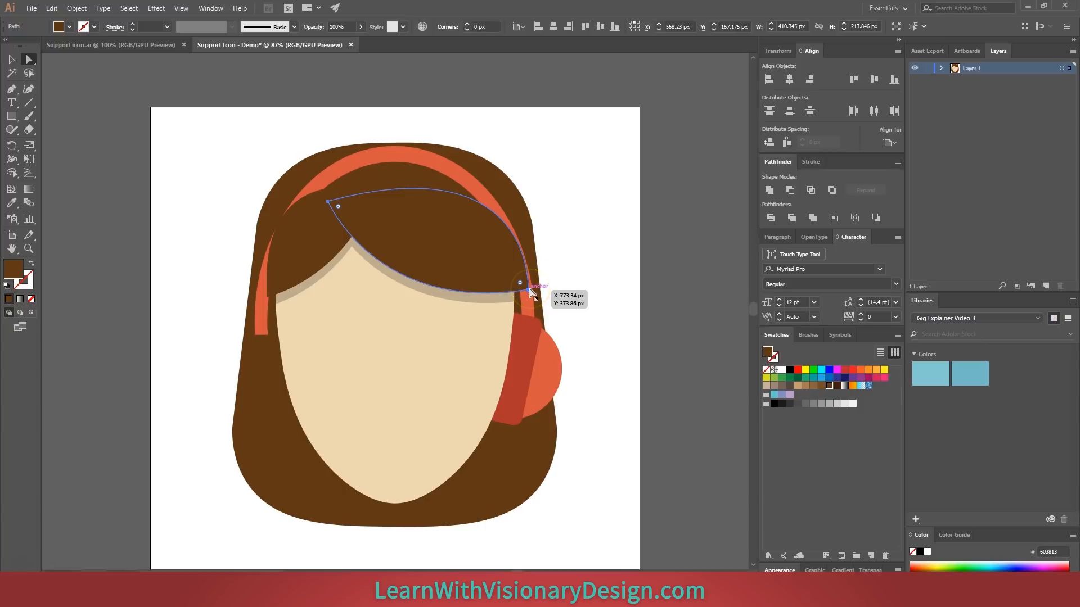
pyautogui.hotkey('shift', '`')
pyautogui.moveTo(502, 220); pyautogui.dragTo(466, 201)
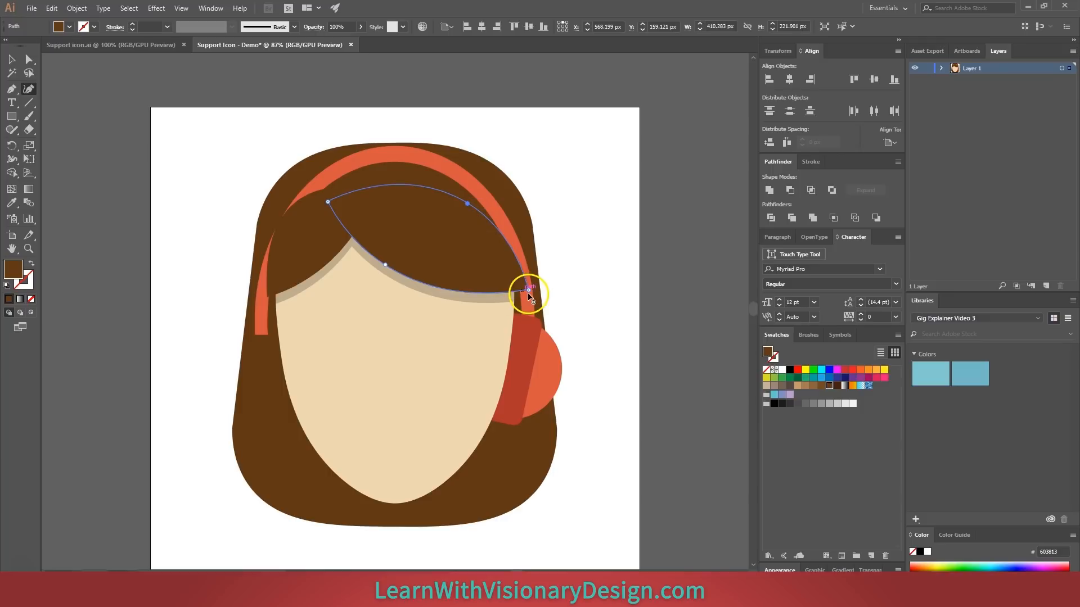
pyautogui.moveTo(528, 290); pyautogui.dragTo(516, 293)
pyautogui.moveTo(467, 206); pyautogui.dragTo(464, 197)
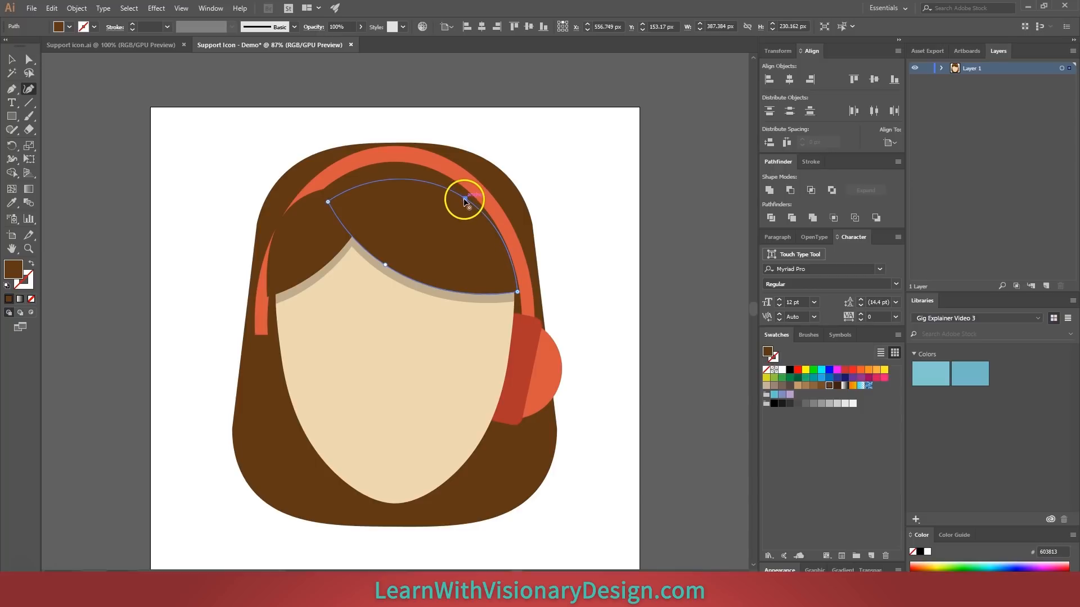
# Reshape the left fringe's outer curve with the Curvature tool so it follows the headband's inner edge.
pyautogui.press('v')
pyautogui.click(317, 242)
pyautogui.hotkey('shift', '`')
pyautogui.moveTo(306, 215); pyautogui.dragTo(310, 207)
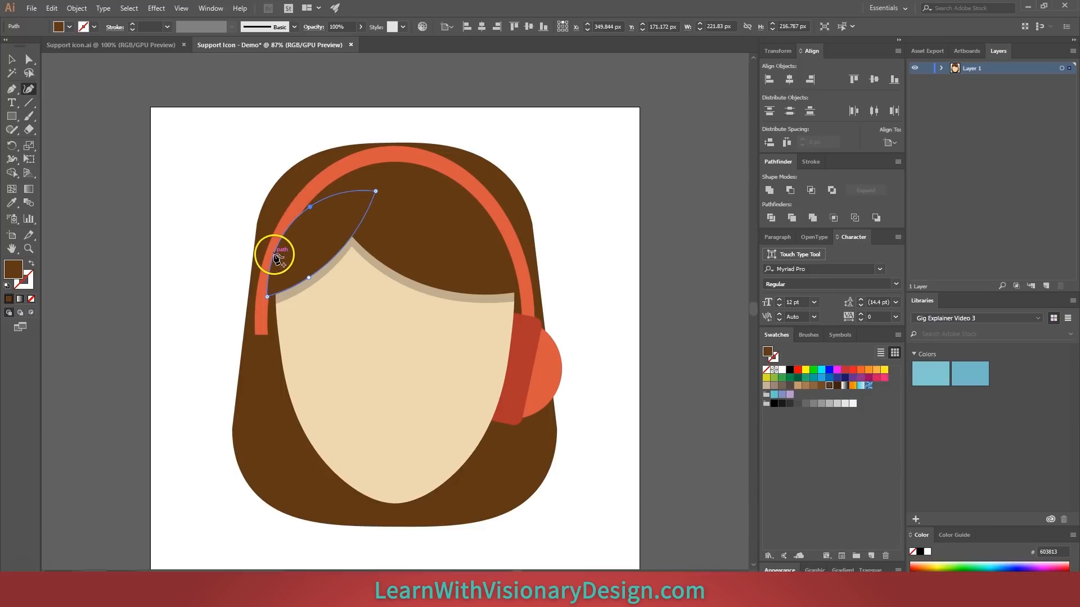
pyautogui.moveTo(271, 297); pyautogui.dragTo(277, 260)
pyautogui.moveTo(310, 207); pyautogui.dragTo(316, 206)
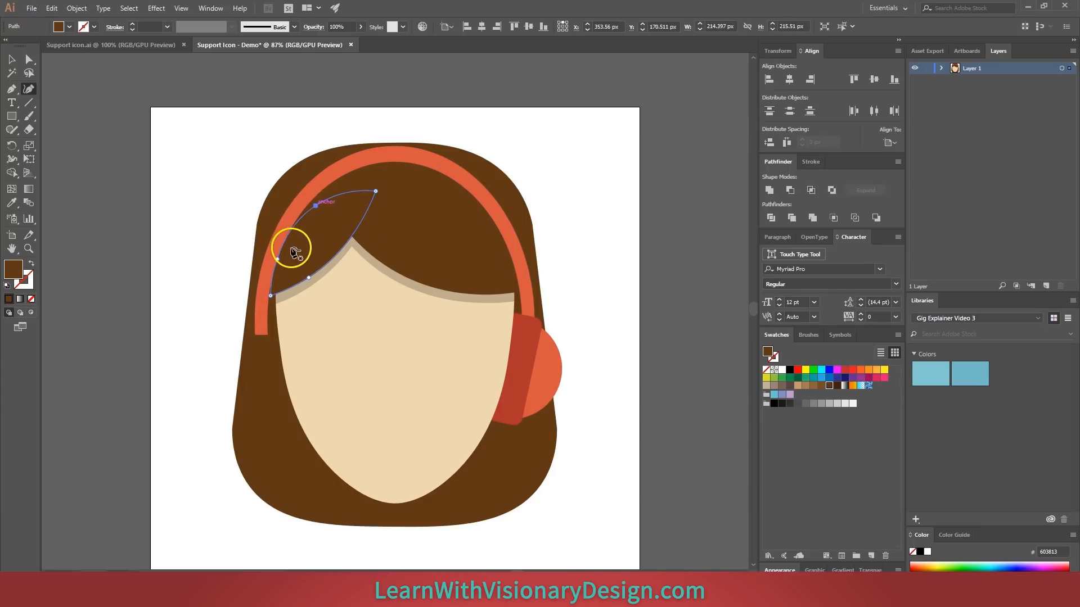
pyautogui.moveTo(277, 259); pyautogui.dragTo(281, 261)
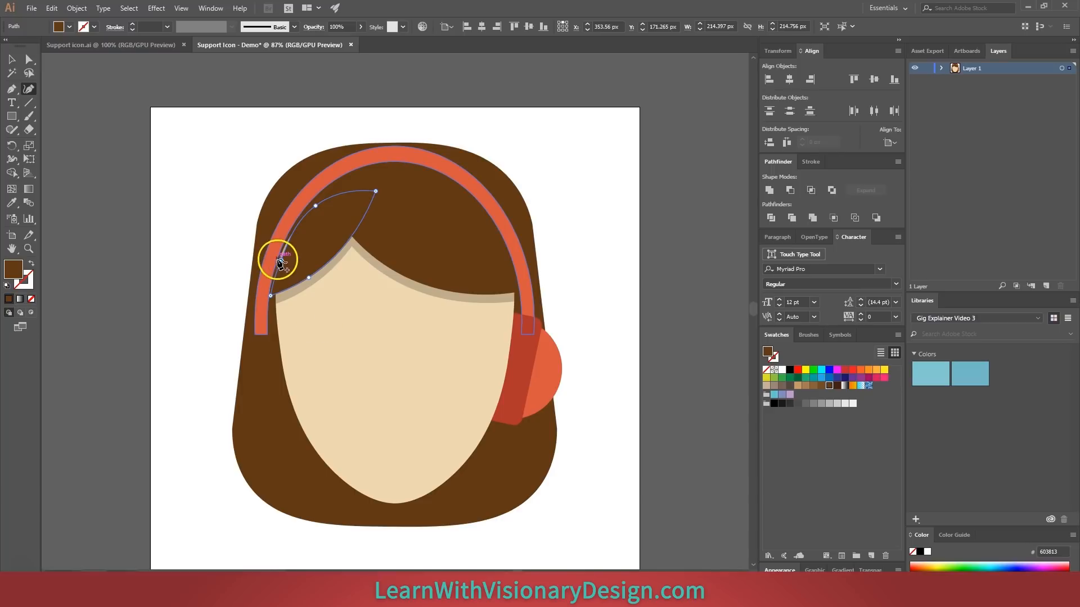
pyautogui.moveTo(278, 259); pyautogui.dragTo(285, 240)
# Reflect a copy of the right earcup group across the vertical axis and place it at the headband's left end.
pyautogui.hotkey('ctrl', '+')
pyautogui.press('v')
pyautogui.click(631, 459)
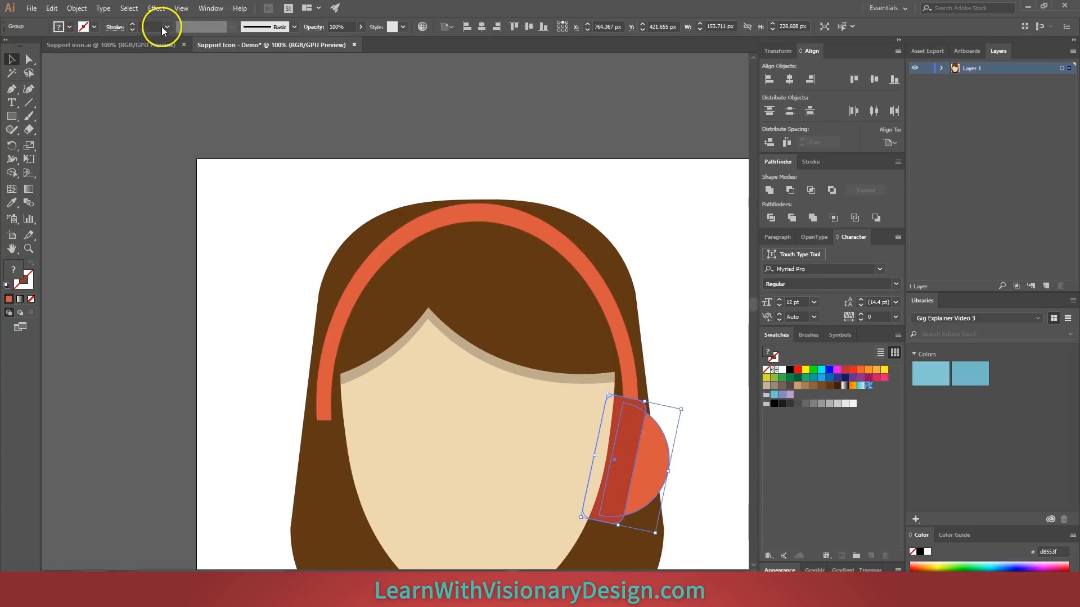
pyautogui.click(97, 8)
pyautogui.moveTo(77, 10)
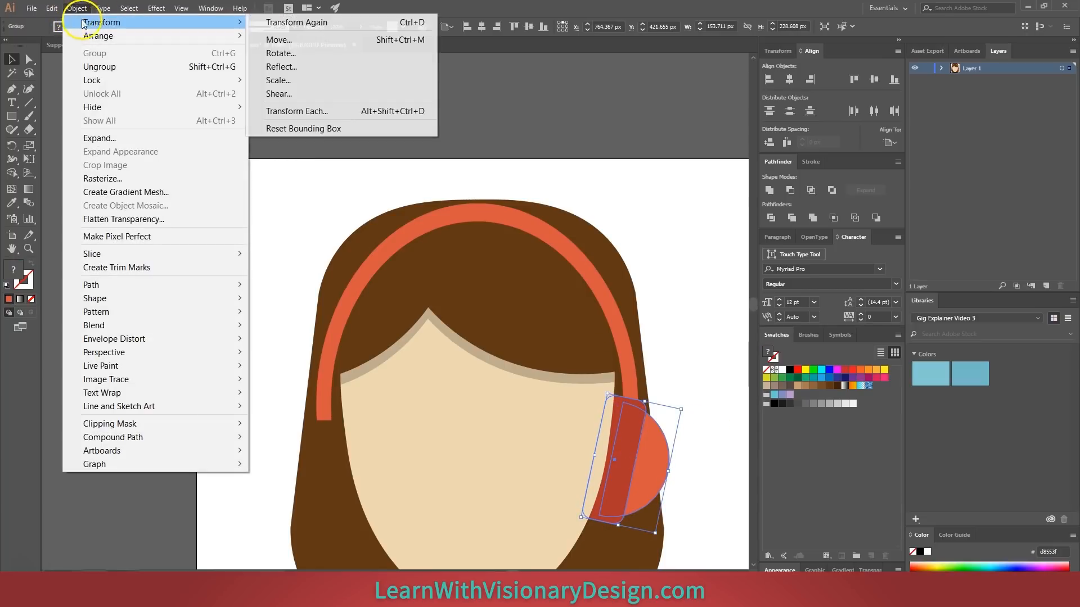
pyautogui.click(313, 71)
pyautogui.click(781, 353)
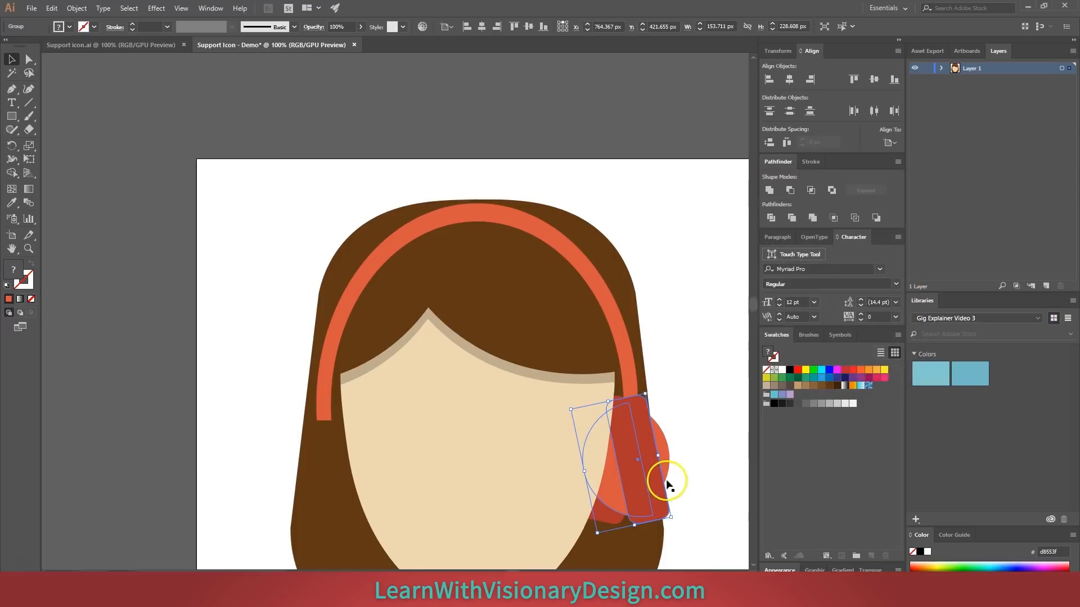
pyautogui.moveTo(656, 482); pyautogui.dragTo(359, 509)
# Nudge both earcups together slightly to the left so they sit evenly on the head.
pyautogui.keyDown('shift'); pyautogui.click(644, 469); pyautogui.keyUp('shift')
pyautogui.moveTo(643, 470)
pyautogui.mouseDown()
pyautogui.moveTo(632, 470)
pyautogui.moveTo(641, 472)
pyautogui.mouseUp()
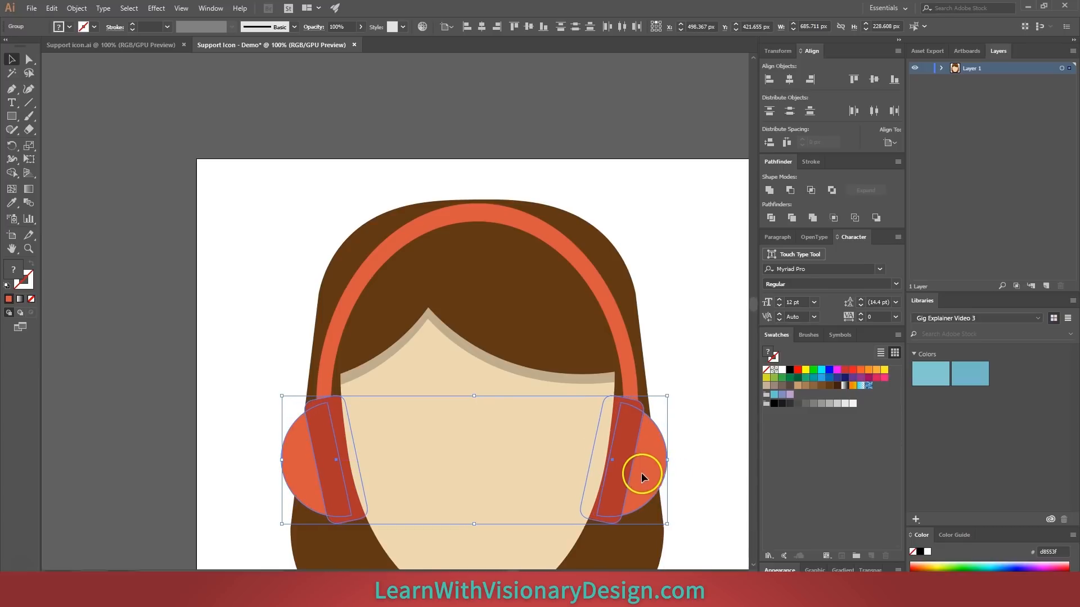
pyautogui.click(664, 404)
pyautogui.moveTo(626, 483); pyautogui.dragTo(583, 396)
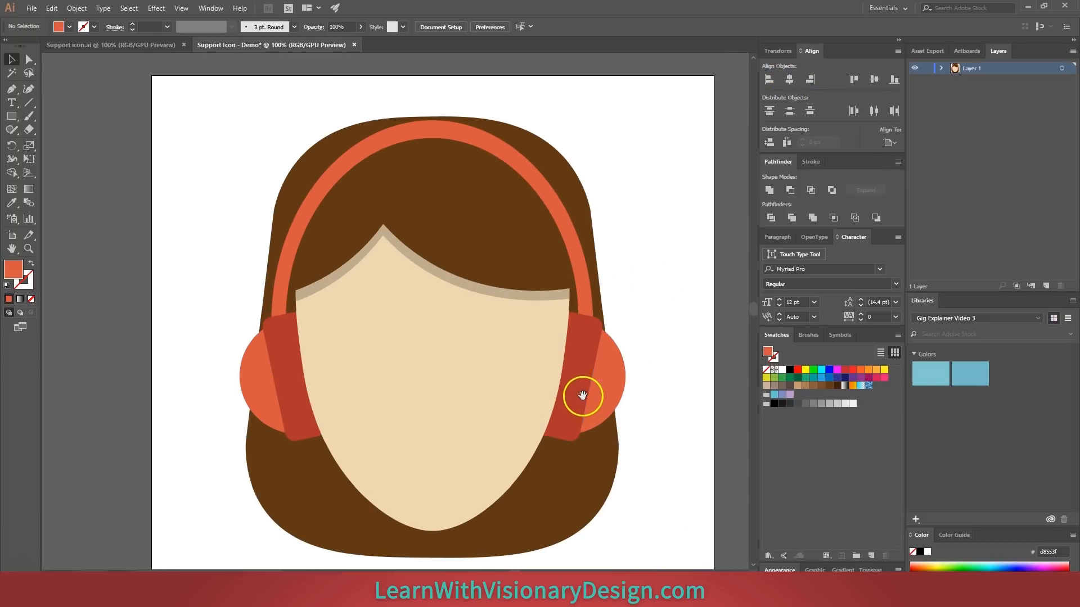
pyautogui.hotkey('ctrl', '-')
pyautogui.hotkey('ctrl', '-')
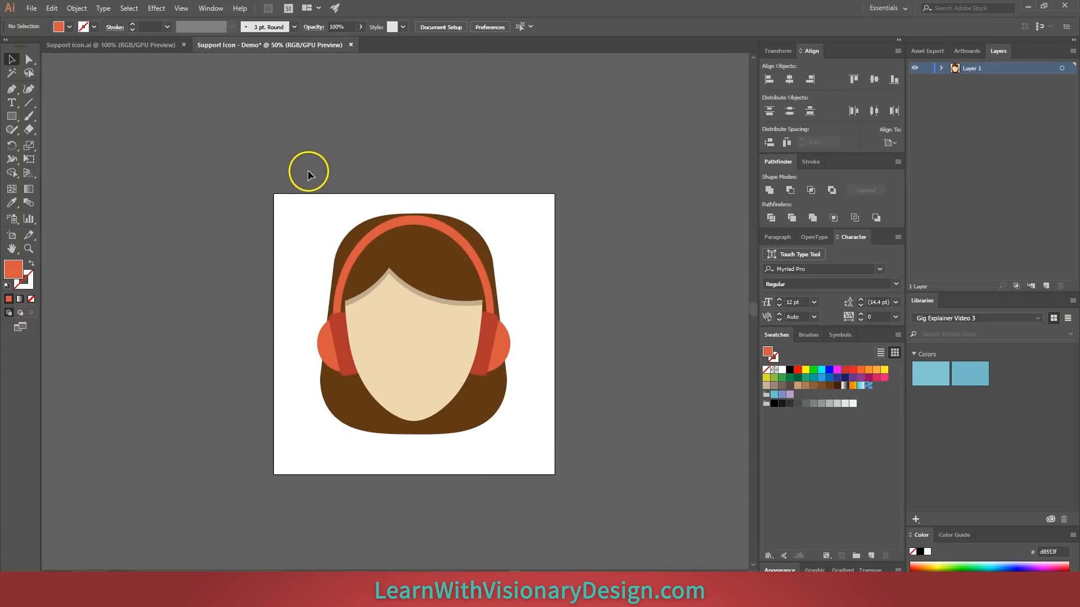
# Draw a closed curved microphone boom with the Pen tool, running from the right ear cushion down across the lower face.
pyautogui.press('p')
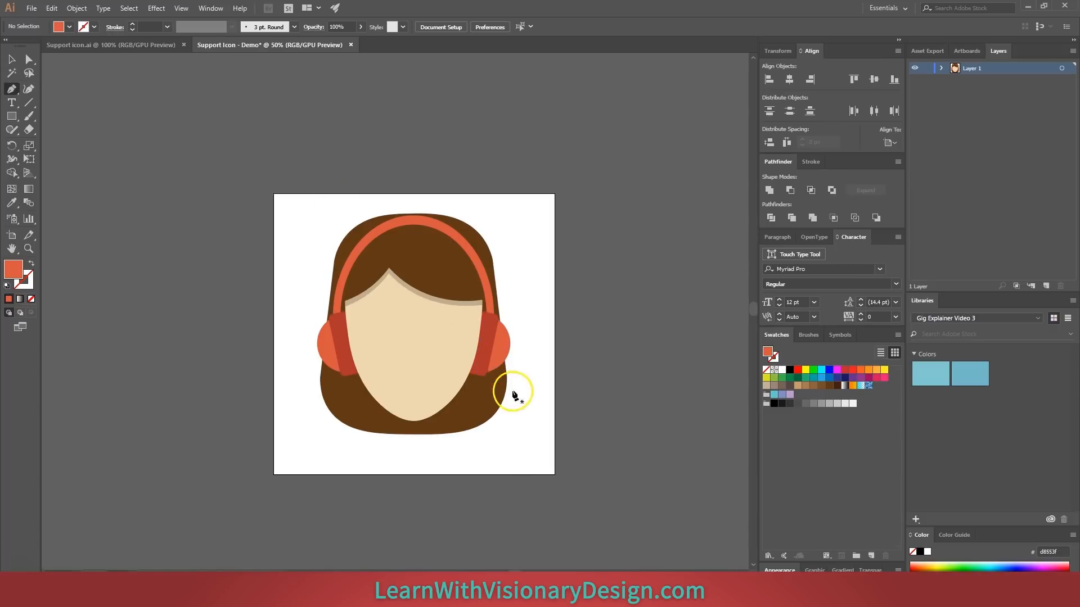
pyautogui.click(482, 371)
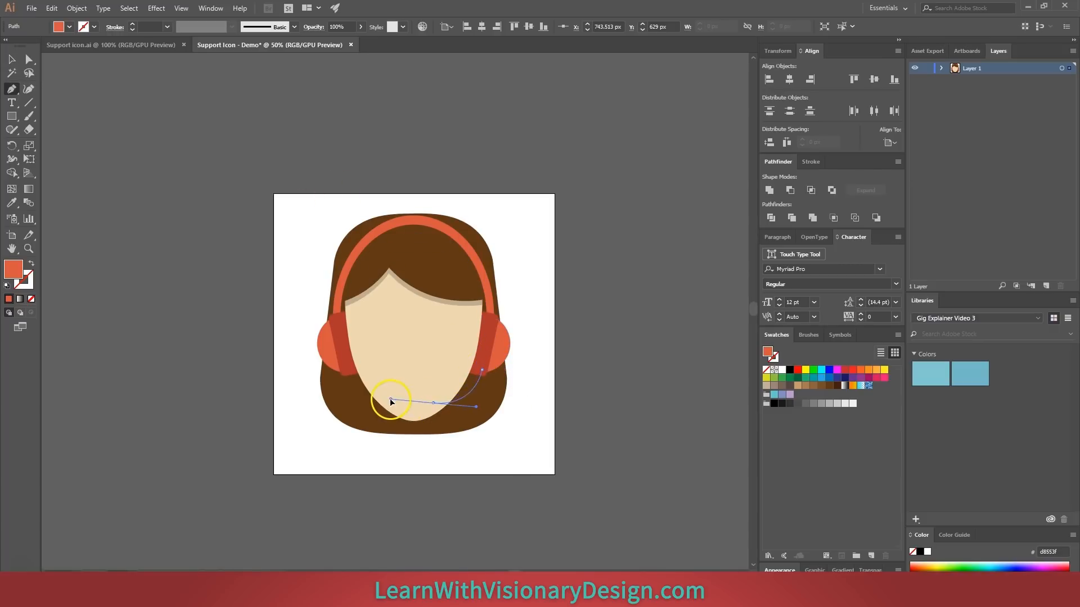
pyautogui.moveTo(395, 401); pyautogui.dragTo(394, 401)
pyautogui.click(433, 403)
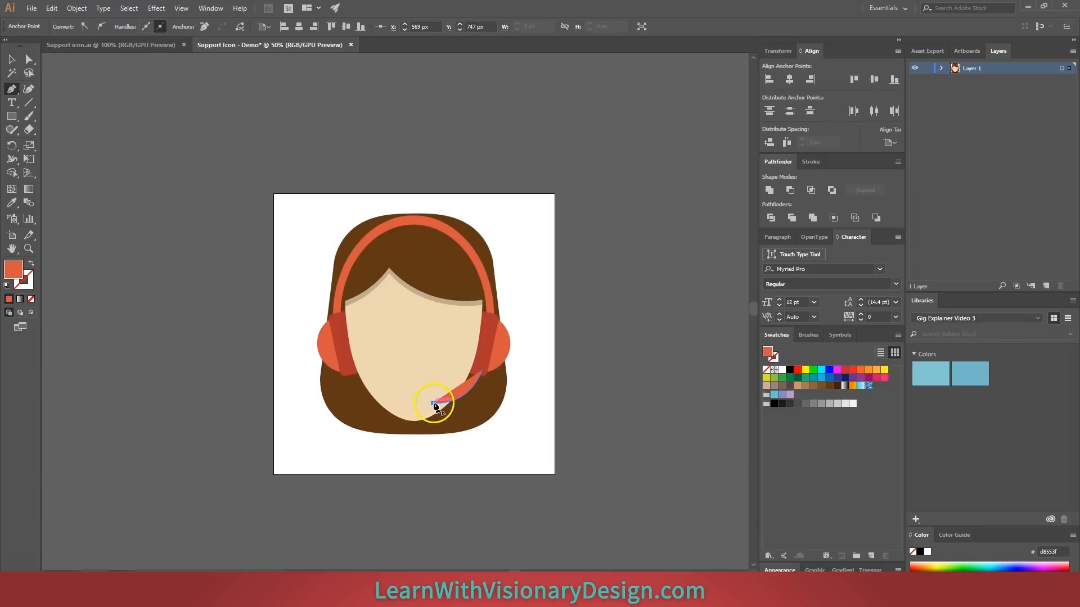
pyautogui.click(434, 393)
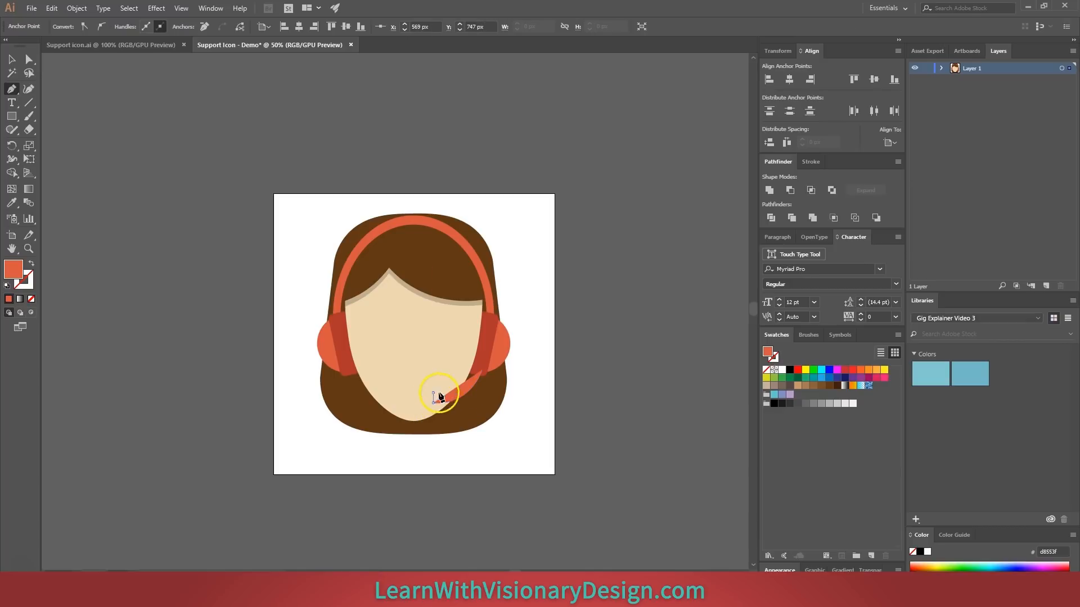
pyautogui.click(475, 371)
pyautogui.moveTo(498, 337)
pyautogui.mouseDown()
pyautogui.moveTo(498, 326)
pyautogui.moveTo(491, 330)
pyautogui.mouseUp()
pyautogui.click(483, 370)
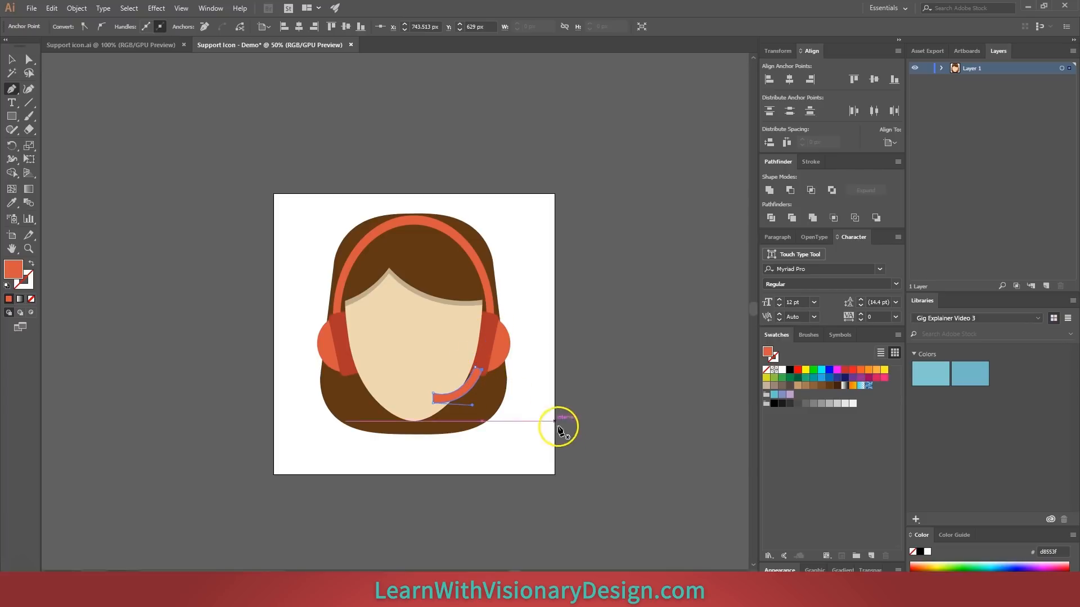
# Fill the microphone boom with the dark red sampled from the right ear cushion.
pyautogui.hotkey('ctrl', '=')
pyautogui.hotkey('ctrl', '=')
pyautogui.press('i')
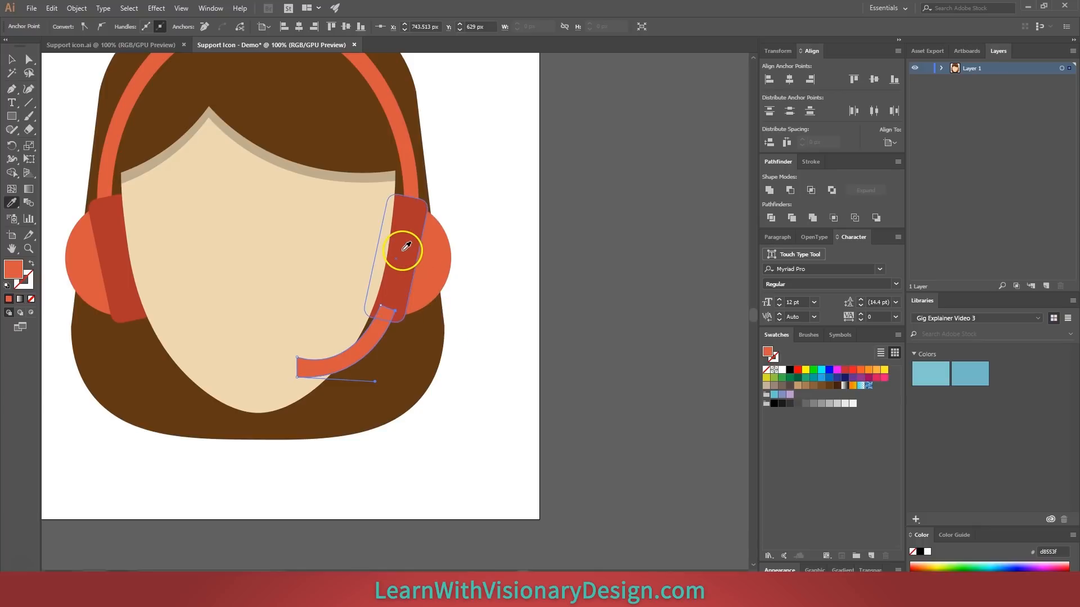
pyautogui.click(405, 246)
pyautogui.press('v')
pyautogui.moveTo(258, 269); pyautogui.dragTo(380, 302)
# Refine the boom's inner curve with the Curvature tool and fully round the corners of its free end.
pyautogui.hotkey('shift', '`')
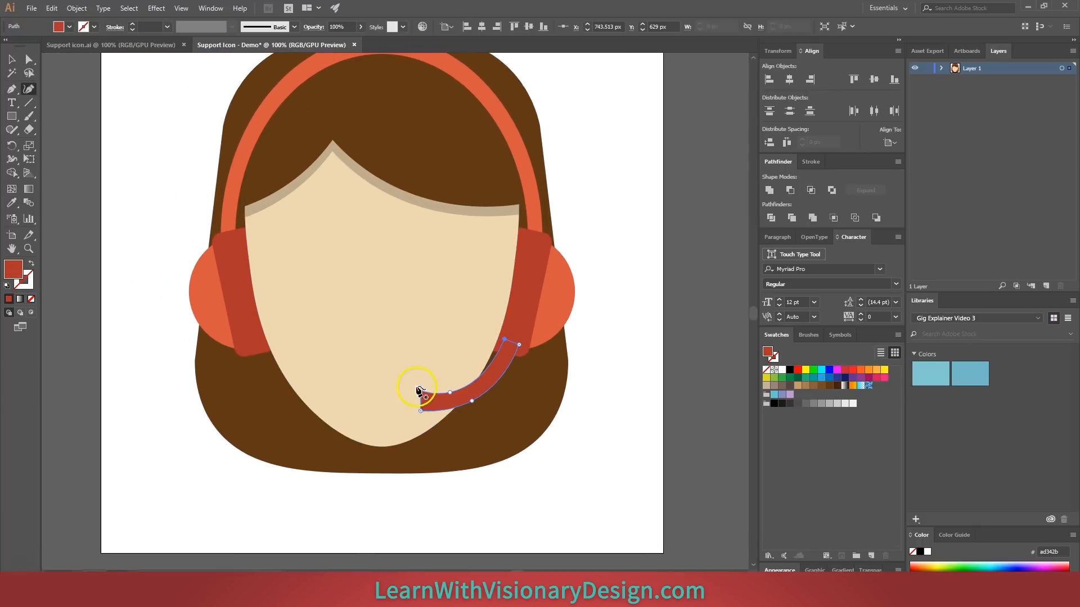
pyautogui.moveTo(422, 400); pyautogui.dragTo(465, 388)
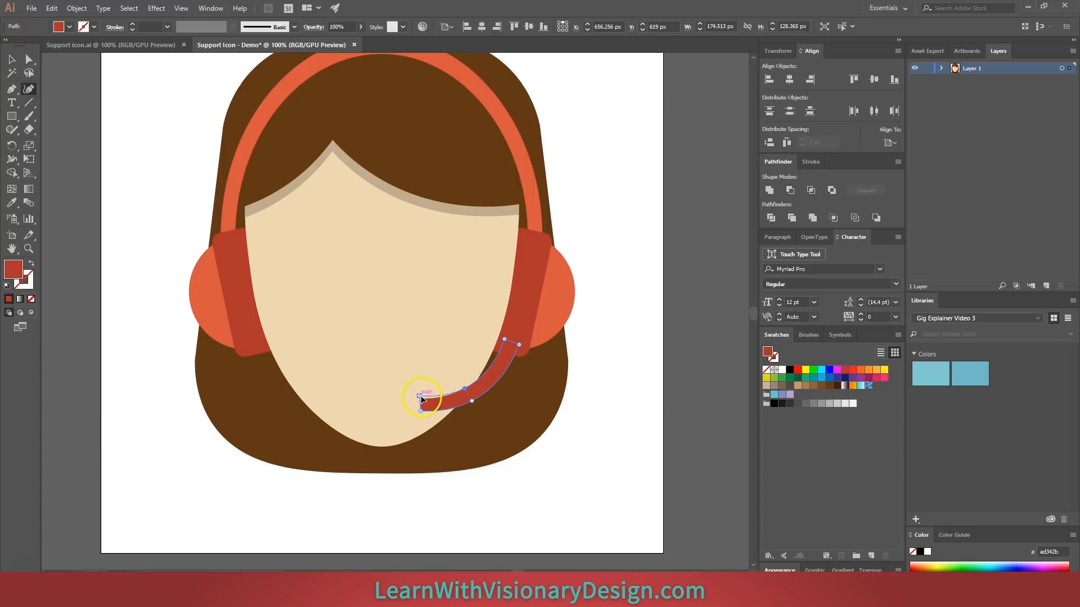
pyautogui.press('v')
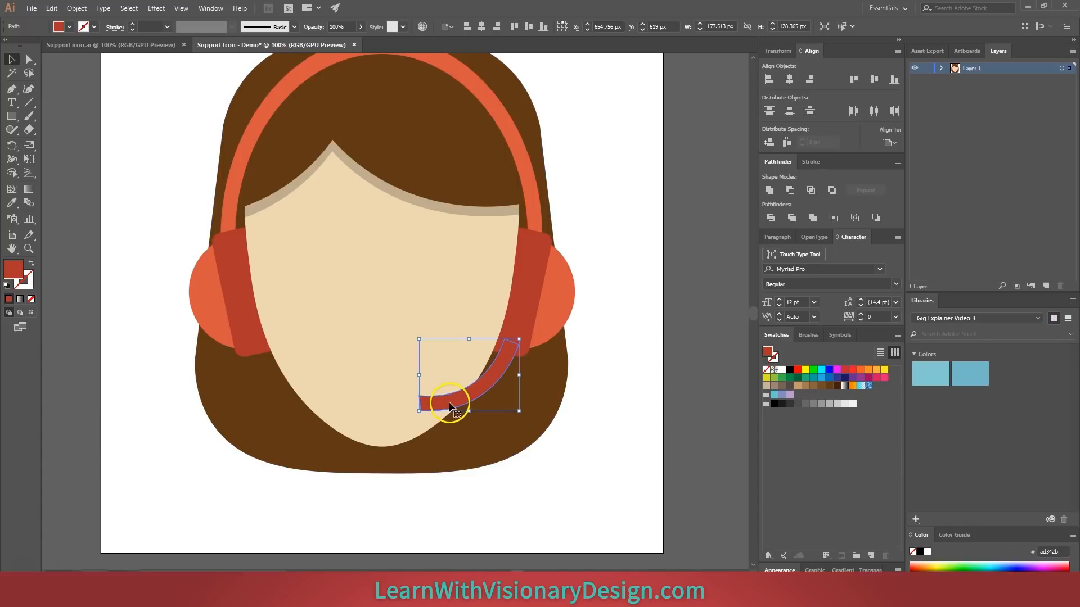
pyautogui.press('a')
pyautogui.moveTo(430, 405); pyautogui.dragTo(443, 405)
pyautogui.click(624, 372)
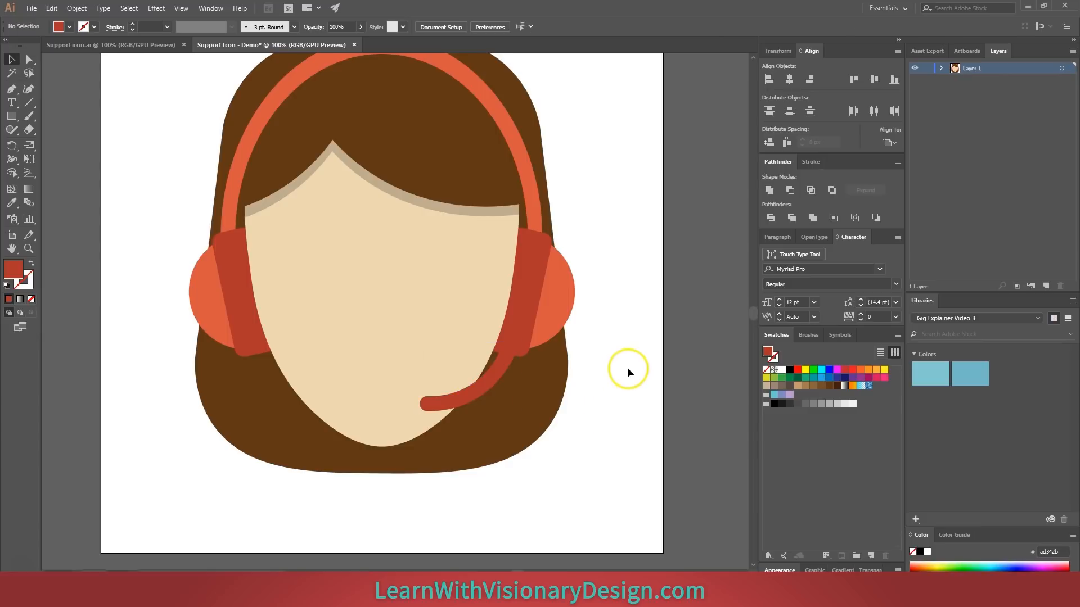
# Stretch the microphone boom further across the chin to about 216 by 135 px and seat it on the ear cushion.
pyautogui.click(474, 394)
pyautogui.moveTo(419, 410); pyautogui.dragTo(402, 419)
pyautogui.moveTo(410, 381)
pyautogui.mouseDown()
pyautogui.moveTo(378, 381)
pyautogui.moveTo(395, 380)
pyautogui.mouseUp()
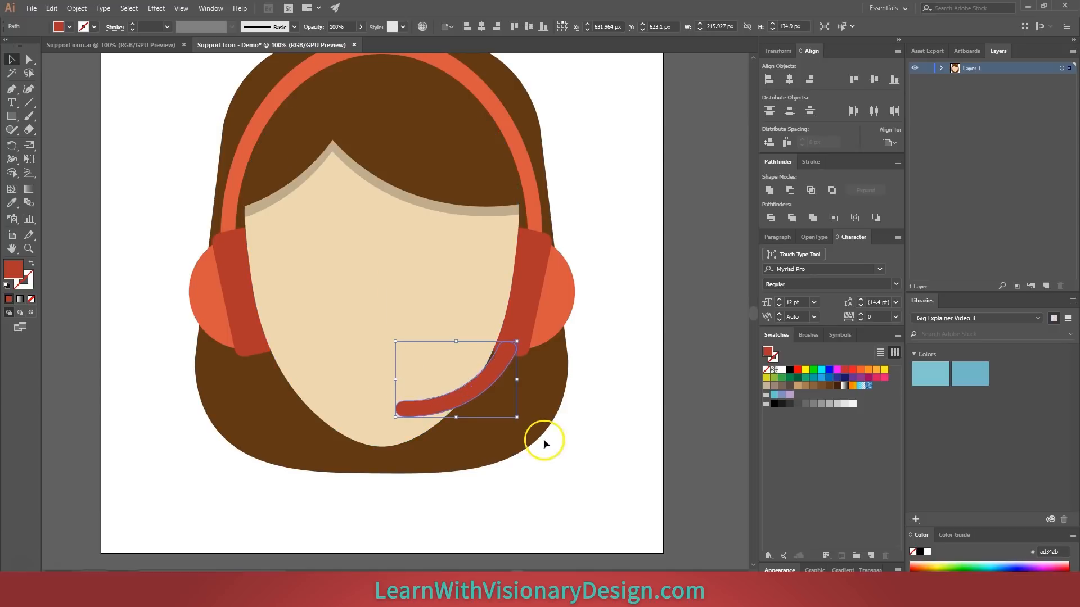
pyautogui.click(670, 340)
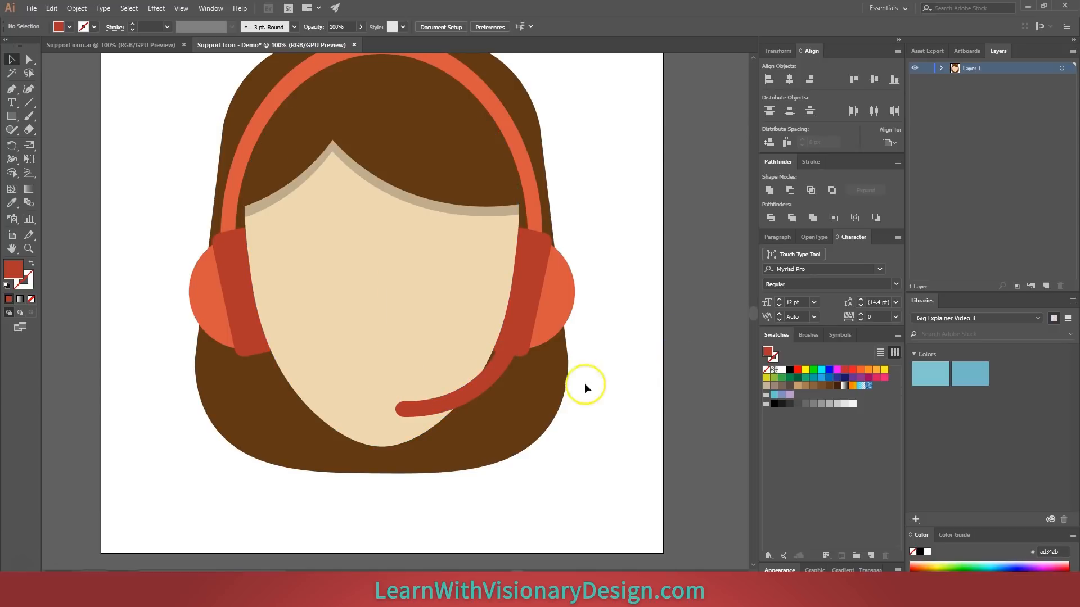
# Duplicate the microphone boom with a slight offset, fill the lower copy with black and send it behind the red boom.
pyautogui.moveTo(493, 388)
pyautogui.mouseDown()
pyautogui.moveTo(500, 367)
pyautogui.moveTo(487, 385)
pyautogui.mouseUp()
pyautogui.click(629, 401)
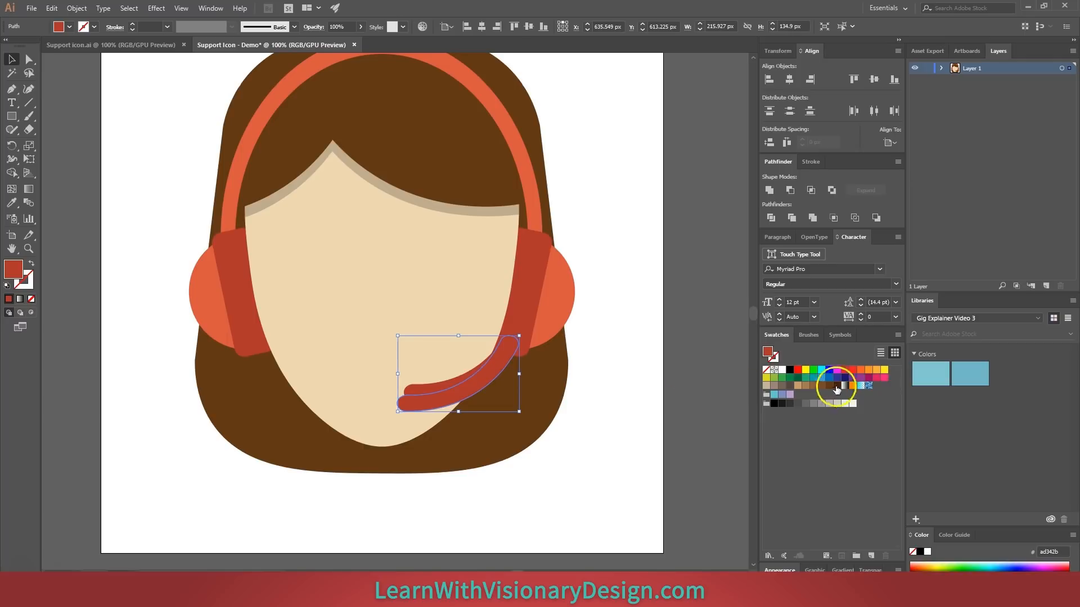
pyautogui.click(790, 369)
pyautogui.hotkey('ctrl', '[')
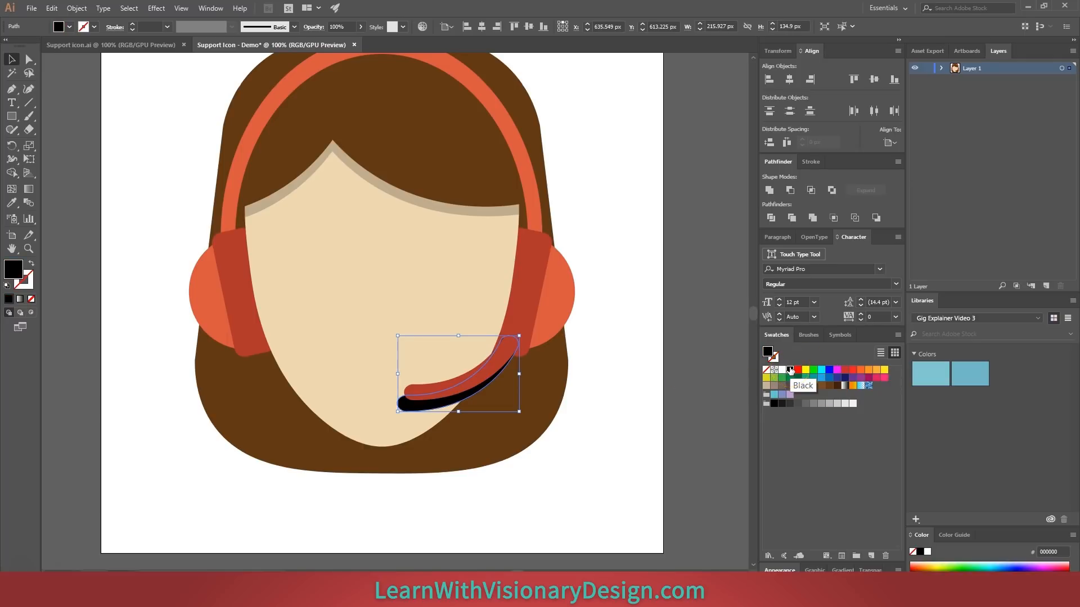
# Trim the black boom copy to the face outline by intersecting it with a duplicate of the face shape.
pyautogui.click(398, 313)
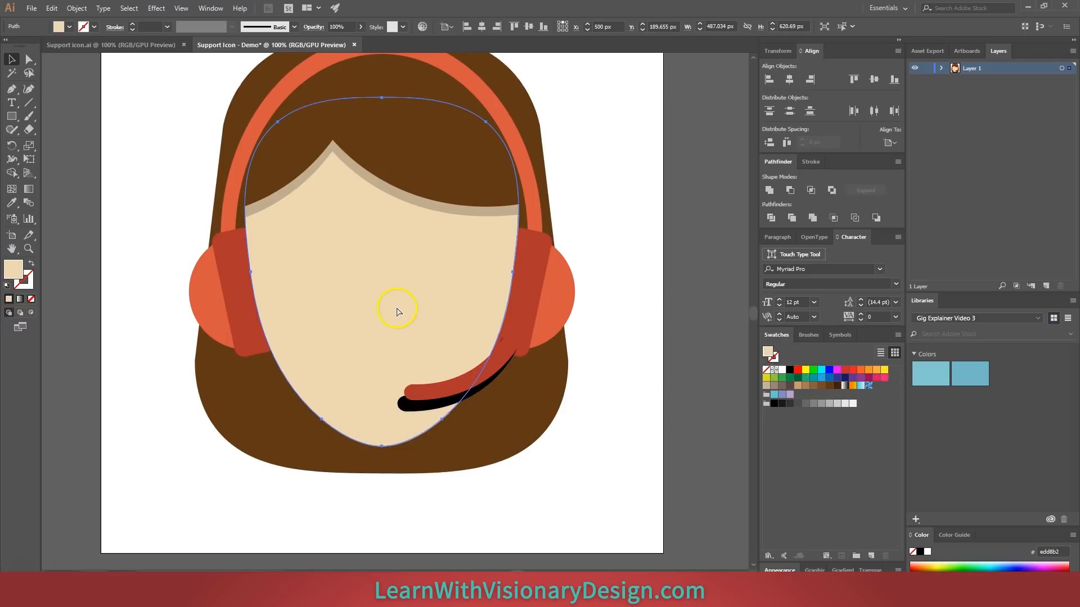
pyautogui.keyDown('shift'); pyautogui.click(479, 394); pyautogui.keyUp('shift')
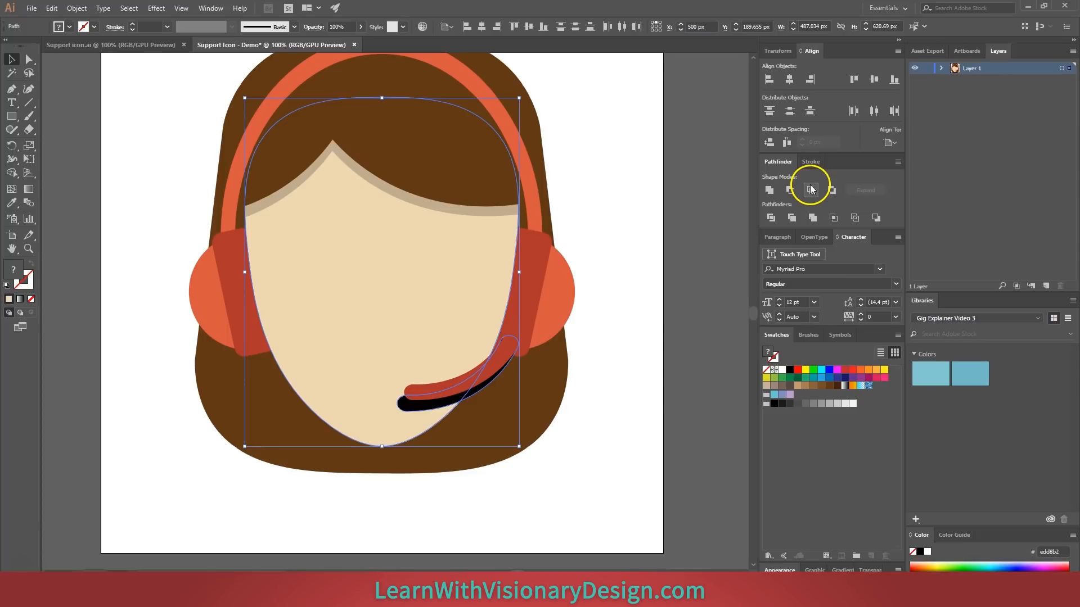
pyautogui.click(833, 218)
pyautogui.hotkey('ctrl', 'z')
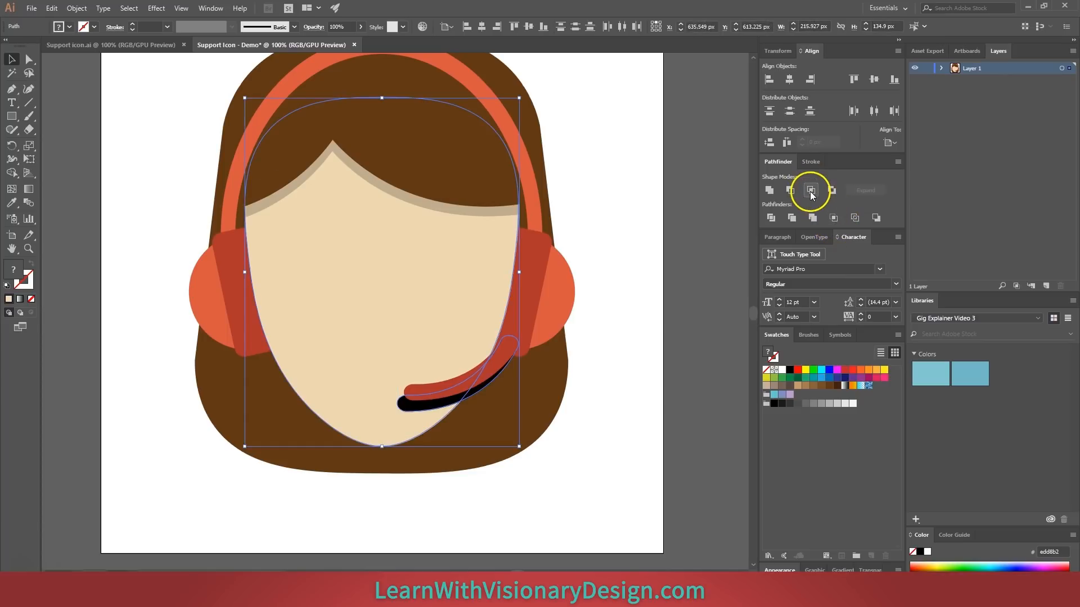
pyautogui.click(811, 191)
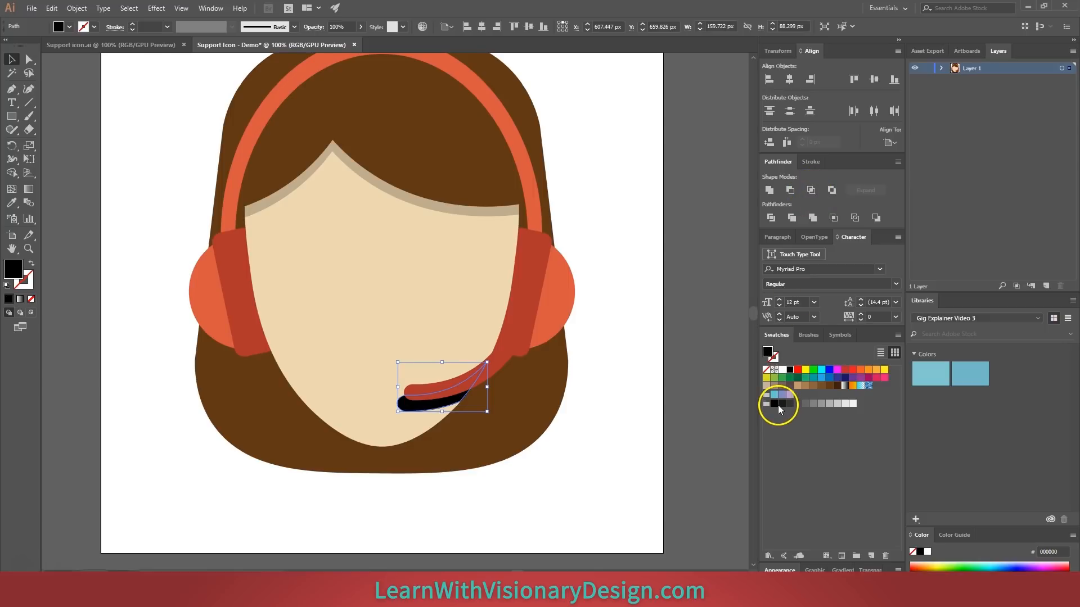
# Set the opacity of the trimmed black boom shadow to 20%.
pyautogui.moveTo(337, 27); pyautogui.dragTo(309, 26)
pyautogui.write('2')
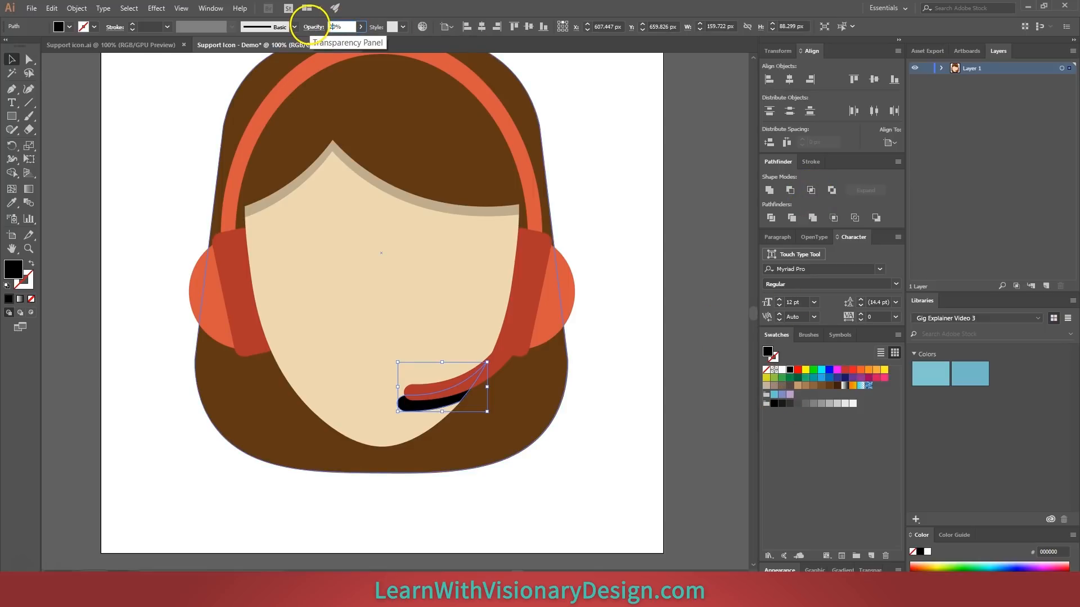
pyautogui.press('Return')
pyautogui.click(586, 174)
pyautogui.moveTo(639, 202); pyautogui.dragTo(658, 265)
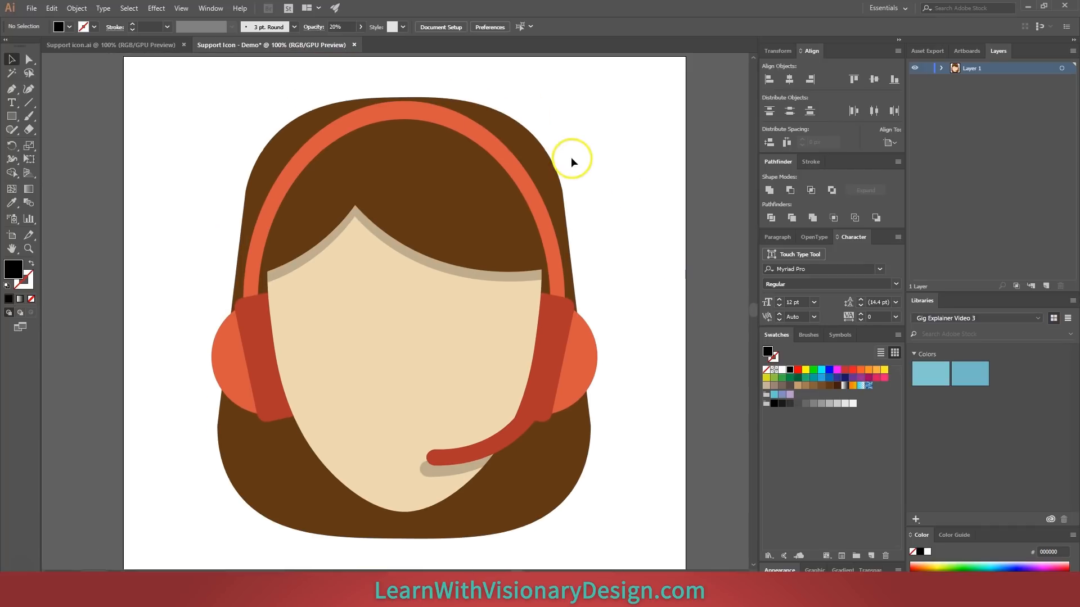
# Smooth the hair outline with the Curvature tool by converting both upper side anchors and deleting the extra upper-left anchor.
pyautogui.click(544, 153)
pyautogui.hotkey('shift', '`')
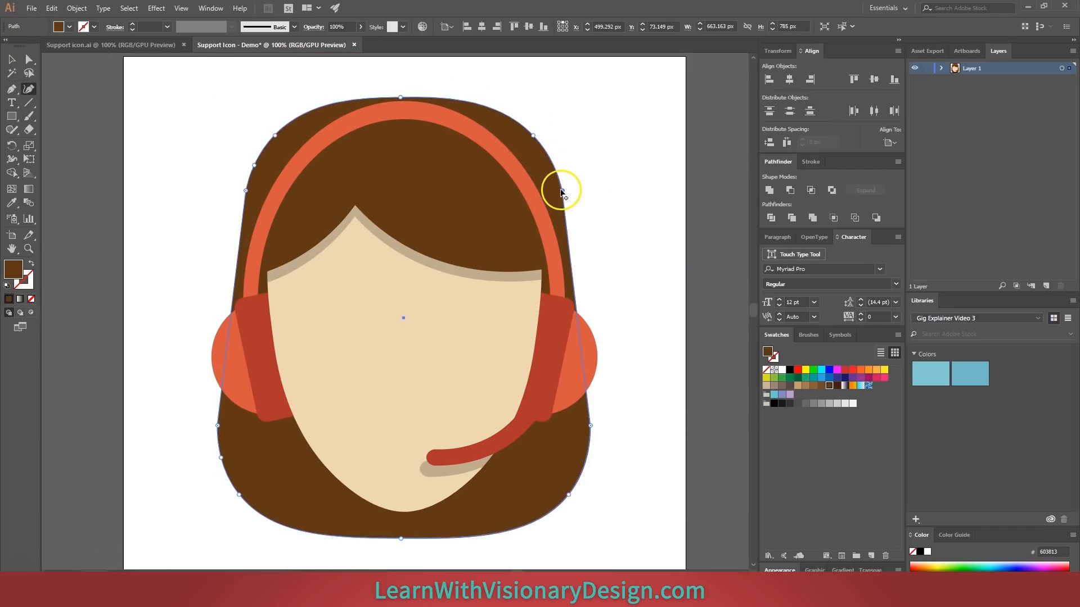
pyautogui.doubleClick(562, 191)
pyautogui.doubleClick(246, 192)
pyautogui.click(255, 166)
pyautogui.press('Delete')
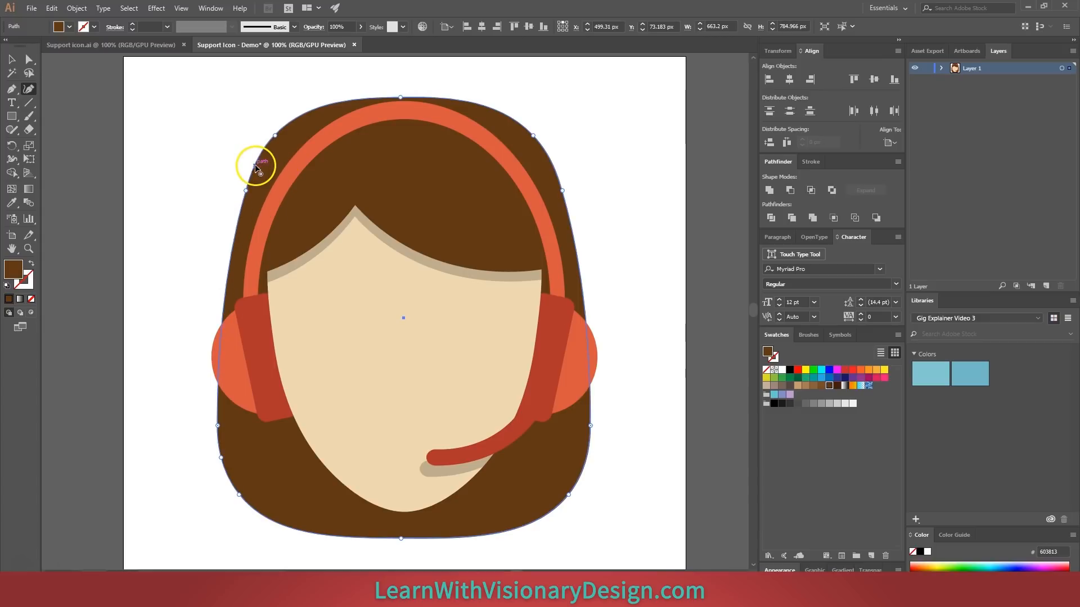
pyautogui.press('v')
pyautogui.click(653, 237)
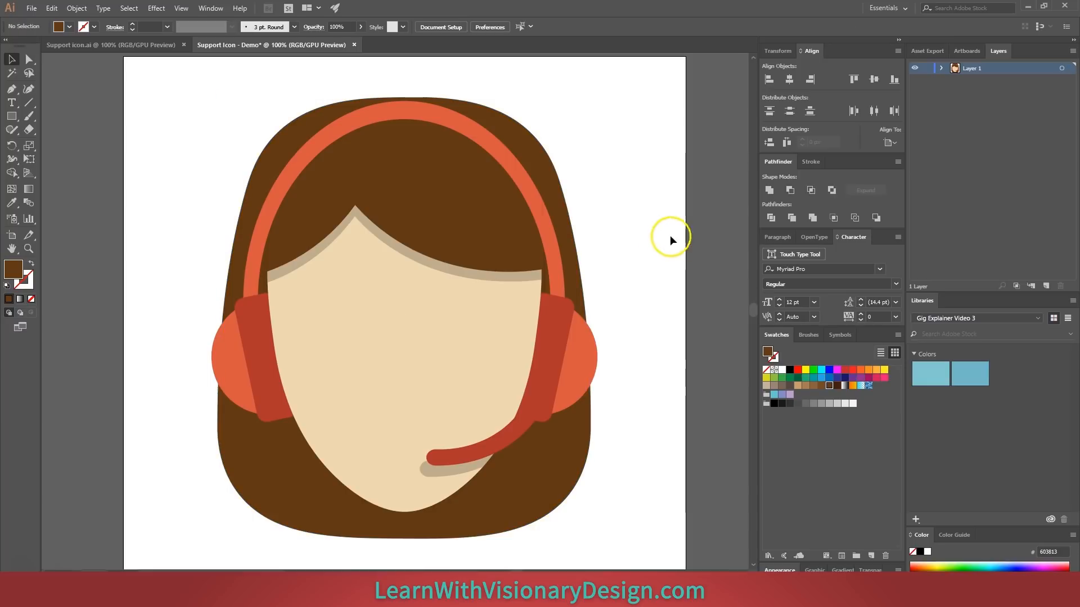
pyautogui.moveTo(694, 305); pyautogui.dragTo(688, 315)
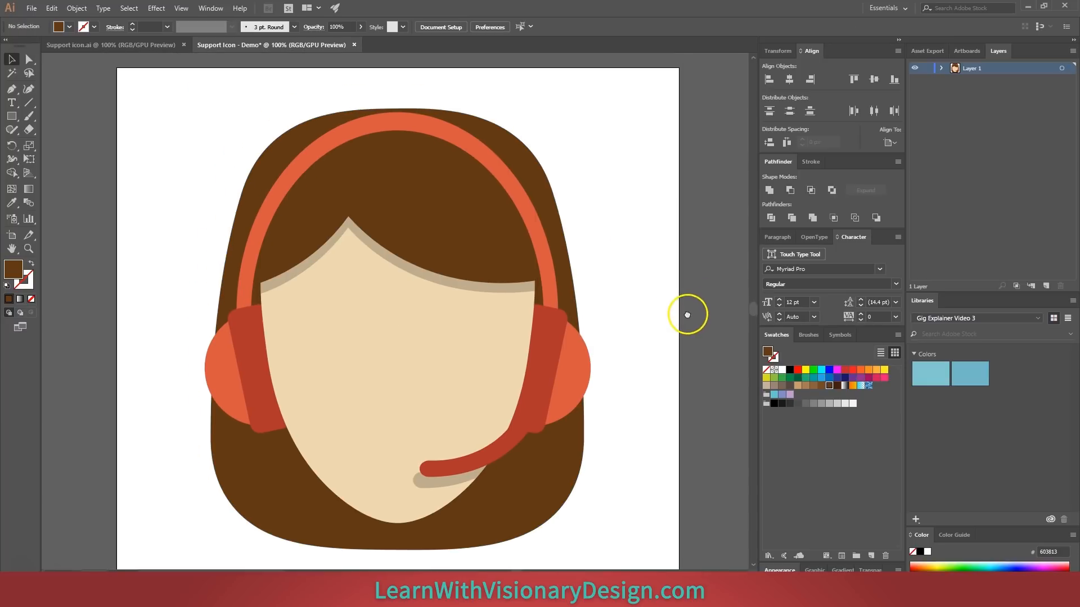
# Raise the top of the hair outline with the Curvature tool so more hair rises above the headband.
pyautogui.click(513, 138)
pyautogui.hotkey('shift', '`')
pyautogui.moveTo(394, 111); pyautogui.dragTo(391, 99)
pyautogui.press('v')
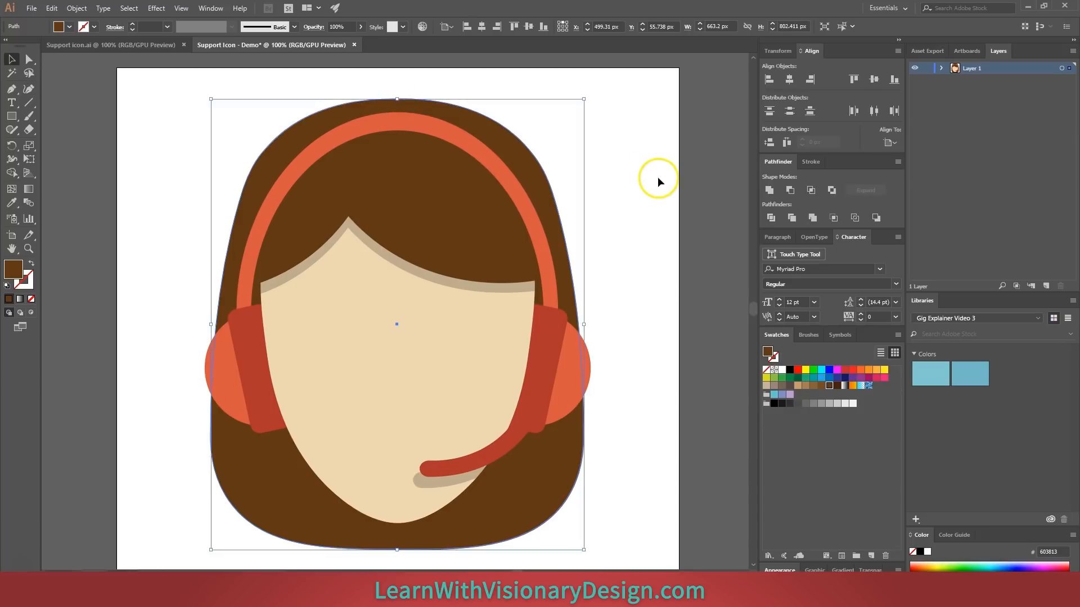
pyautogui.click(657, 177)
# Select the whole head with its headset and scale it down proportionally toward the artboard's lower-left area.
pyautogui.hotkey('ctrl', '-')
pyautogui.moveTo(242, 152); pyautogui.dragTo(512, 524)
pyautogui.moveTo(606, 520); pyautogui.dragTo(607, 521)
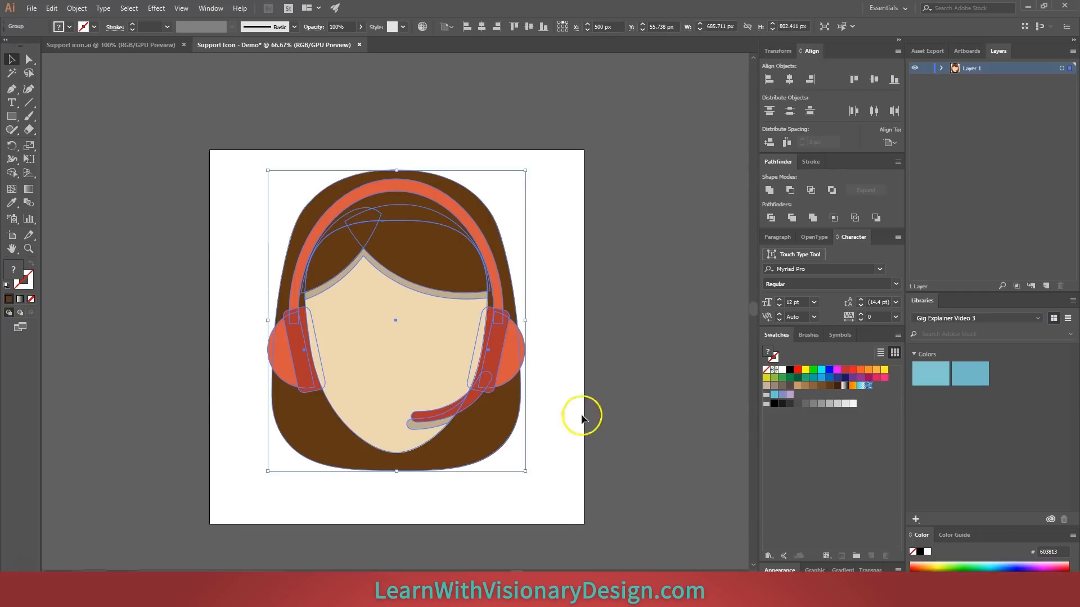
pyautogui.moveTo(525, 169); pyautogui.dragTo(420, 293)
pyautogui.click(529, 369)
# Draw a brown ellipse about 454 px wide in the artboard's upper-right area and make it slightly taller.
pyautogui.hotkey('ctrl', '1')
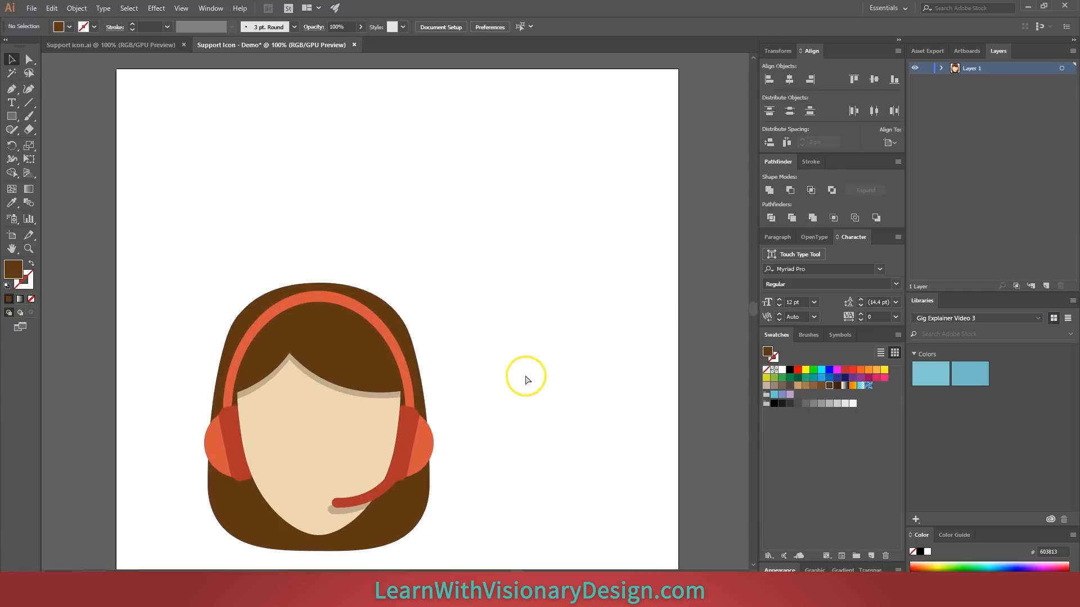
pyautogui.press('l')
pyautogui.moveTo(377, 112); pyautogui.dragTo(633, 287)
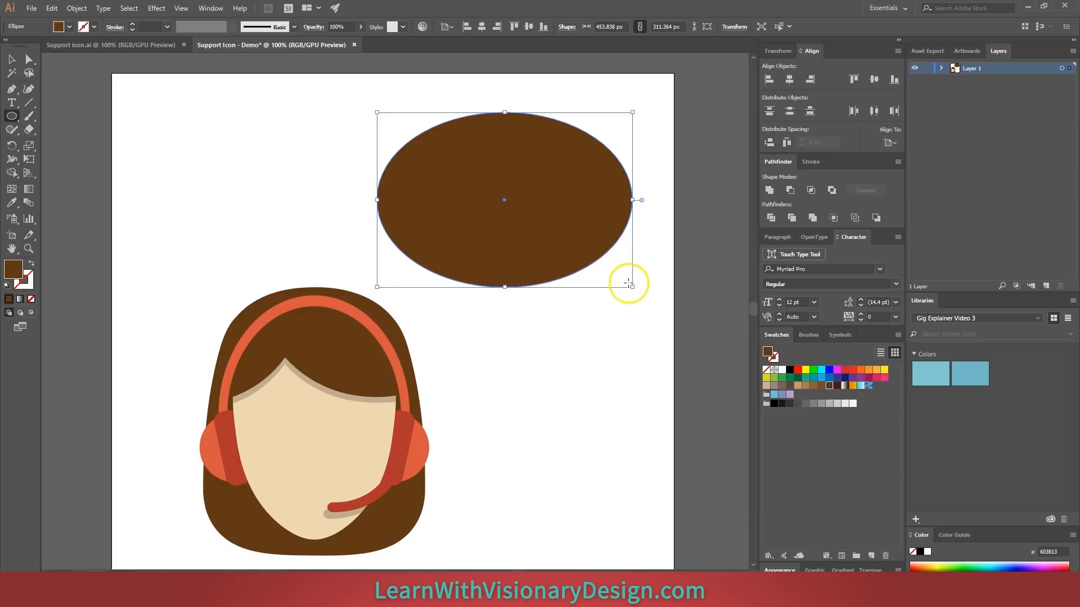
pyautogui.moveTo(632, 287); pyautogui.dragTo(632, 295)
# Draw a pointed tail at the ellipse's lower right edge with the Pen tool and enlarge it to about 80 by 112 px.
pyautogui.press('p')
pyautogui.moveTo(569, 275); pyautogui.dragTo(558, 309)
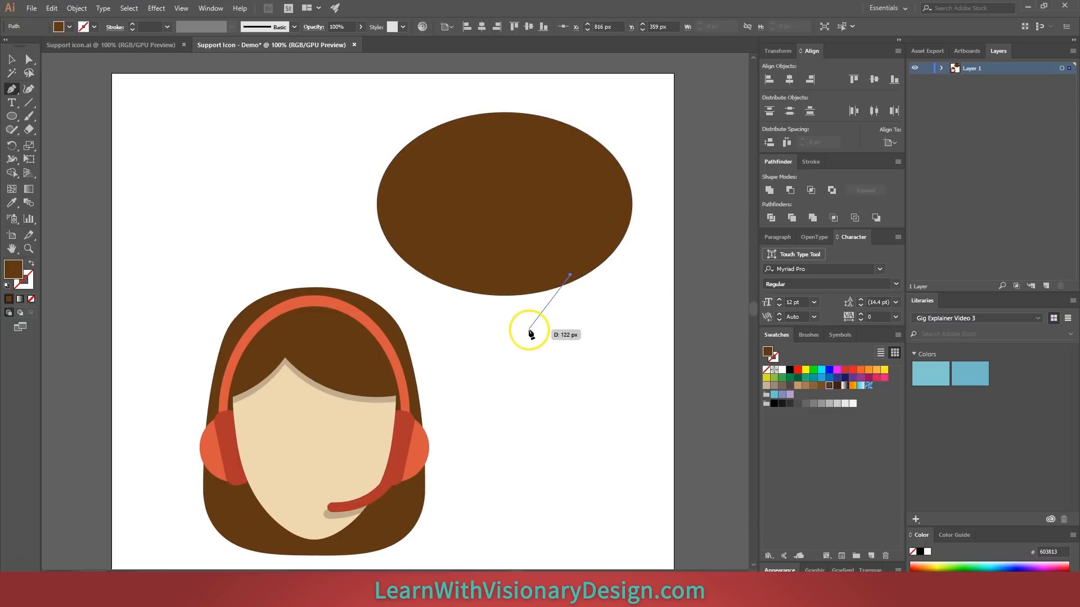
pyautogui.click(529, 329)
pyautogui.click(542, 272)
pyautogui.click(572, 276)
pyautogui.press('v')
pyautogui.keyDown('shift'); pyautogui.click(542, 188); pyautogui.keyUp('shift')
pyautogui.click(541, 309)
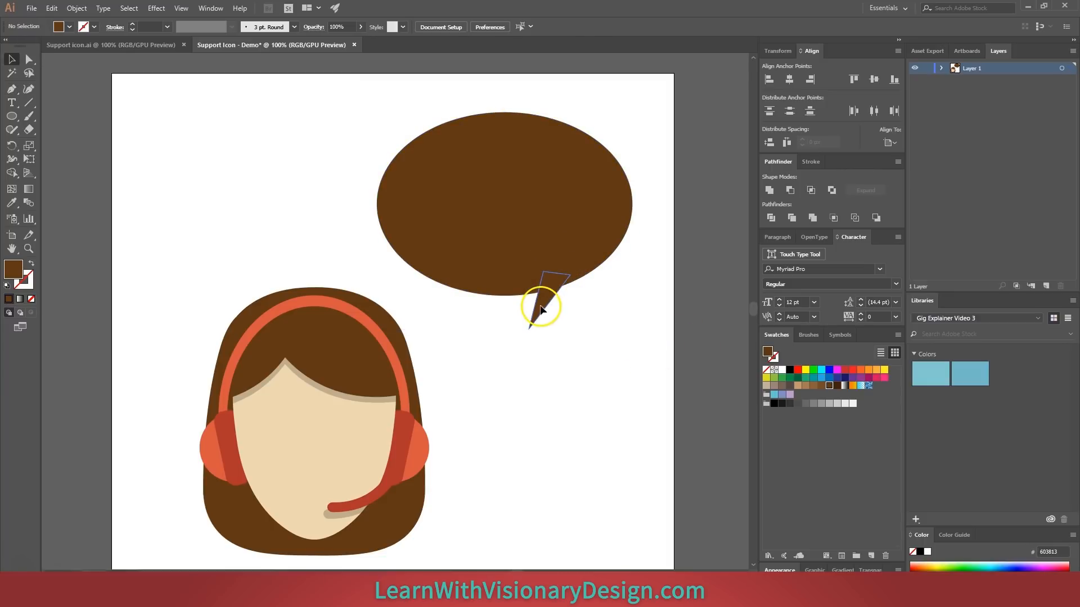
pyautogui.moveTo(529, 332); pyautogui.dragTo(525, 339)
# Unite the ellipse and tail into one speech bubble and move it down and left, closer to the head.
pyautogui.keyDown('shift'); pyautogui.click(555, 185); pyautogui.keyUp('shift')
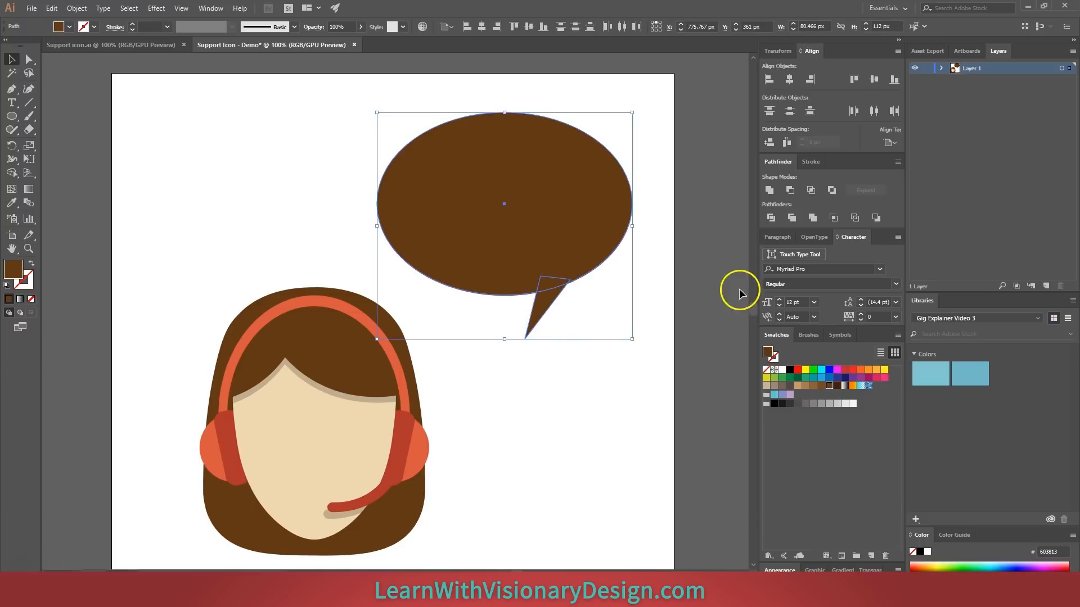
pyautogui.click(768, 190)
pyautogui.moveTo(577, 200); pyautogui.dragTo(543, 225)
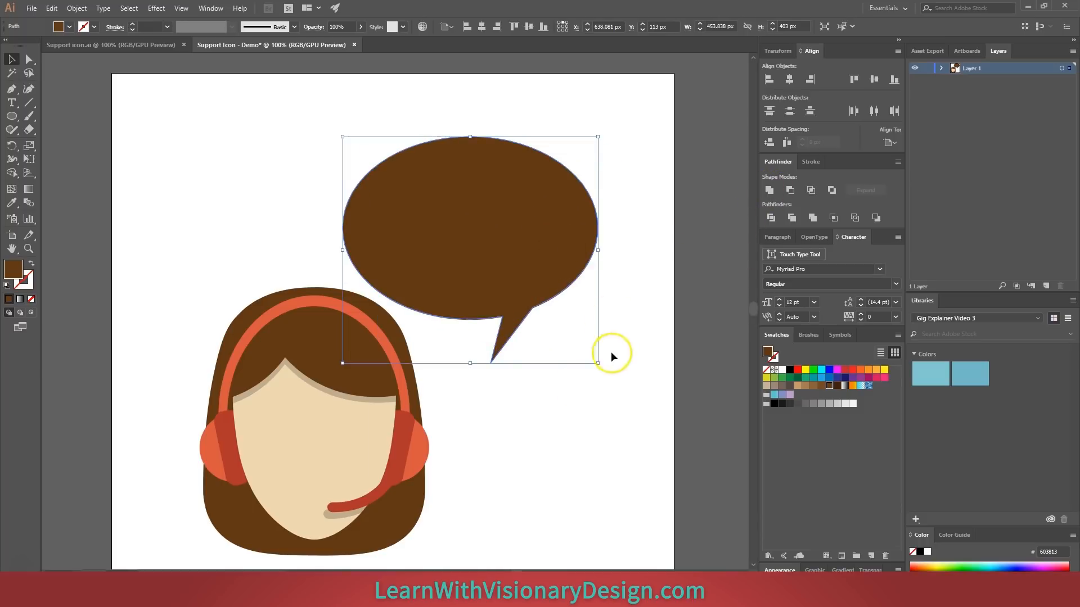
pyautogui.click(559, 417)
# Pull the speech bubble's tail tip toward the head with the Curvature tool and fill the bubble with blue 0071bc.
pyautogui.click(547, 256)
pyautogui.hotkey('shift', '`')
pyautogui.moveTo(489, 366); pyautogui.dragTo(472, 360)
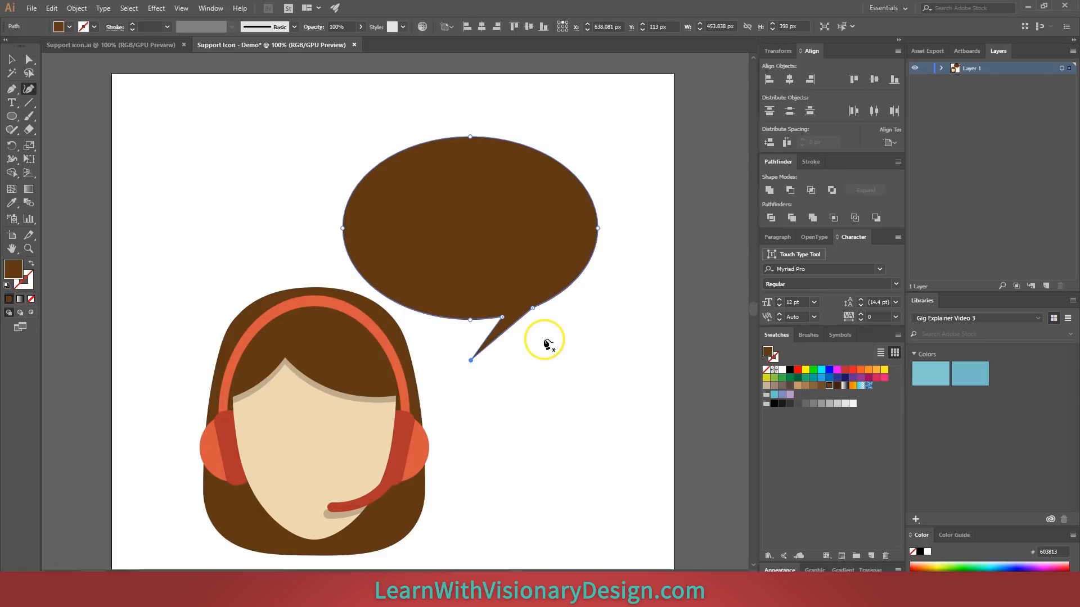
pyautogui.press('v')
pyautogui.click(536, 423)
pyautogui.click(562, 243)
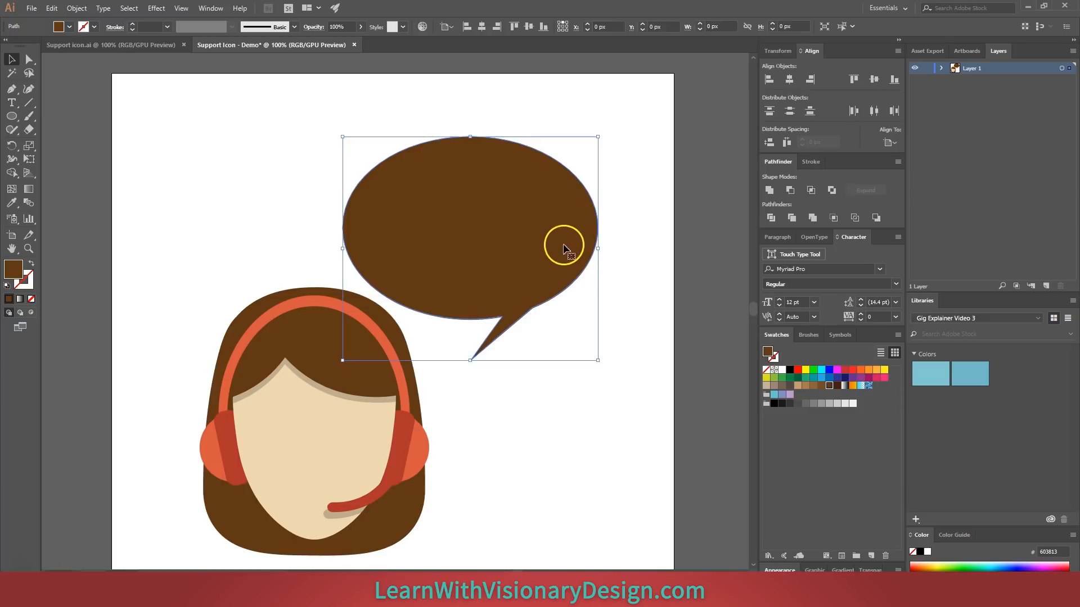
pyautogui.click(829, 378)
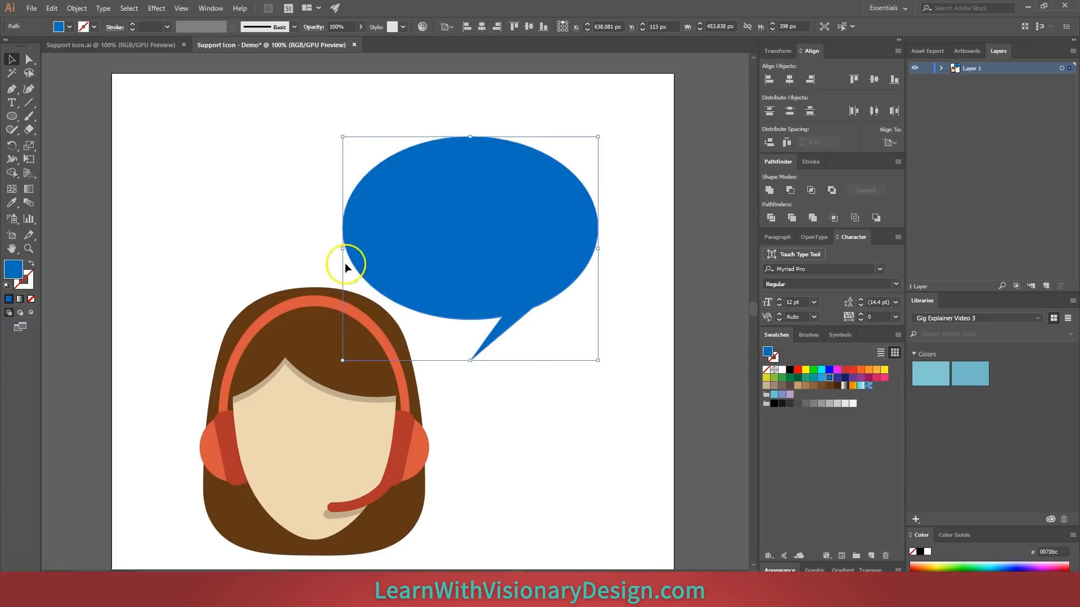
# Change the speech bubble's fill to teal 00bab5.
pyautogui.doubleClick(15, 271)
pyautogui.moveTo(692, 245); pyautogui.dragTo(694, 253)
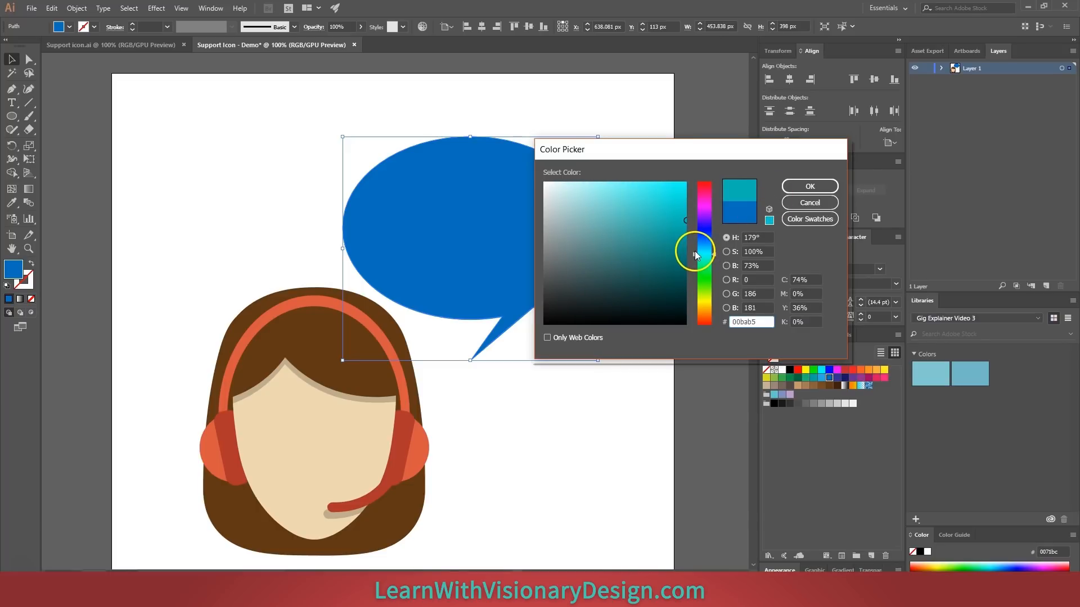
pyautogui.click(810, 186)
pyautogui.moveTo(555, 224); pyautogui.dragTo(555, 224)
pyautogui.click(533, 397)
# Draw a white circle about 140 px wide in the upper right part of the speech bubble.
pyautogui.press('l')
pyautogui.moveTo(470, 170); pyautogui.dragTo(544, 251)
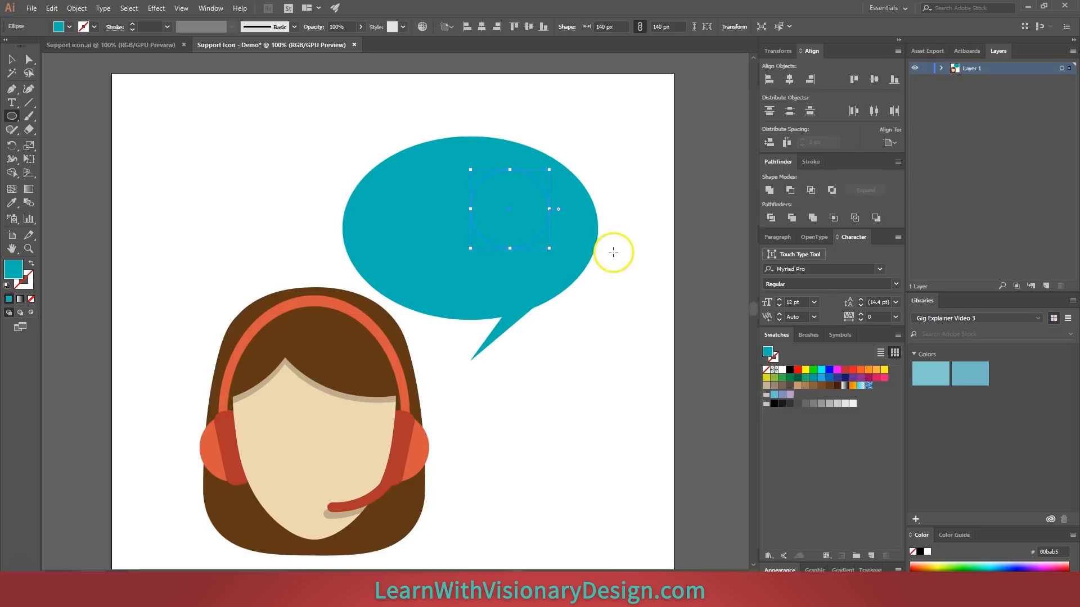
pyautogui.click(782, 370)
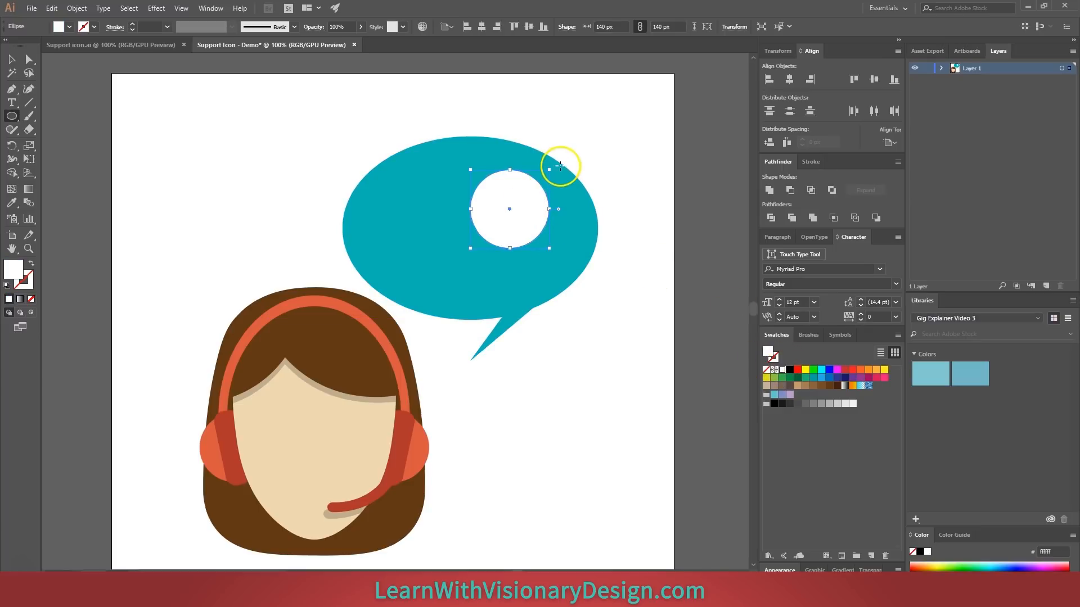
# Cut a smaller concentric circle out of the white circle and enlarge the resulting ring to about 165 px wide.
pyautogui.moveTo(554, 170); pyautogui.dragTo(533, 184)
pyautogui.press('v')
pyautogui.keyDown('shift'); pyautogui.click(523, 177); pyautogui.keyUp('shift')
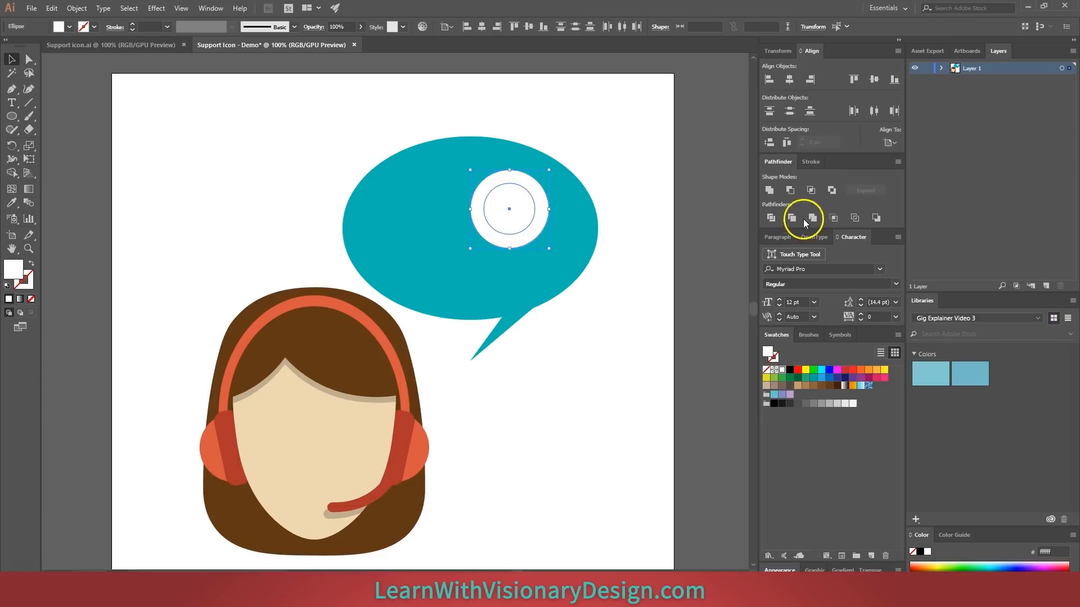
pyautogui.click(790, 191)
pyautogui.moveTo(535, 228); pyautogui.dragTo(553, 253)
pyautogui.click(636, 156)
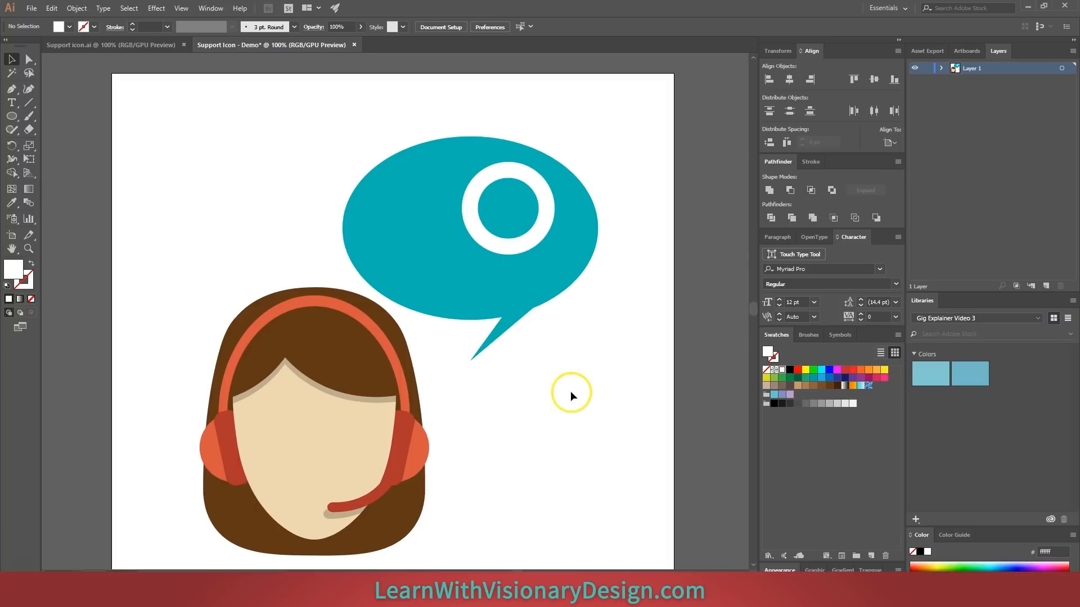
# Draw a white rectangle about 53 by 185 px below the ring and centre the two horizontally on each other.
pyautogui.press('m')
pyautogui.moveTo(497, 243); pyautogui.dragTo(520, 344)
pyautogui.press('v')
pyautogui.keyDown('shift'); pyautogui.click(545, 204); pyautogui.keyUp('shift')
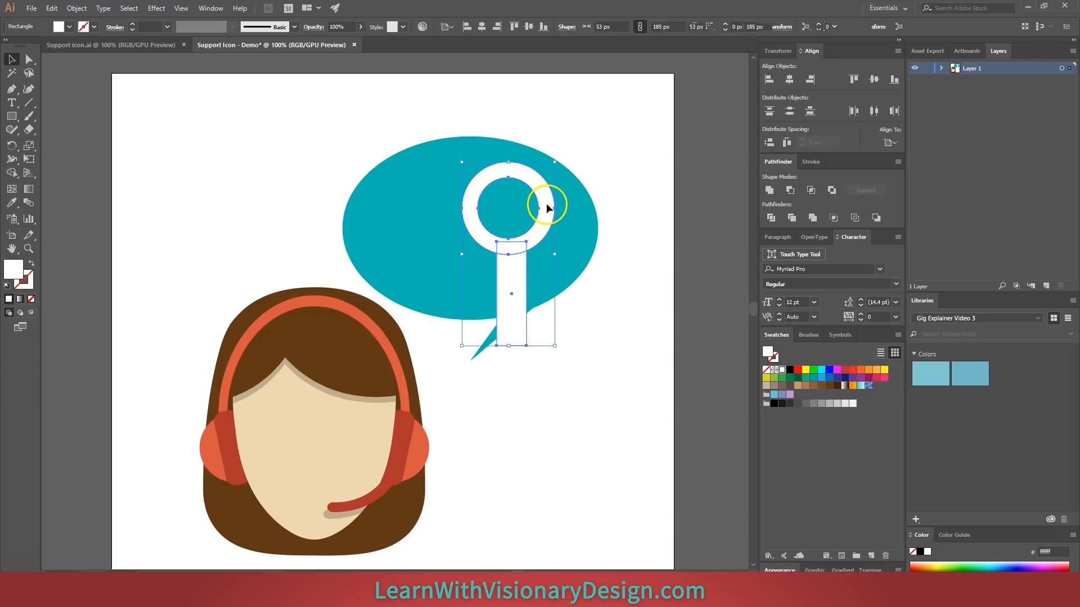
pyautogui.click(792, 79)
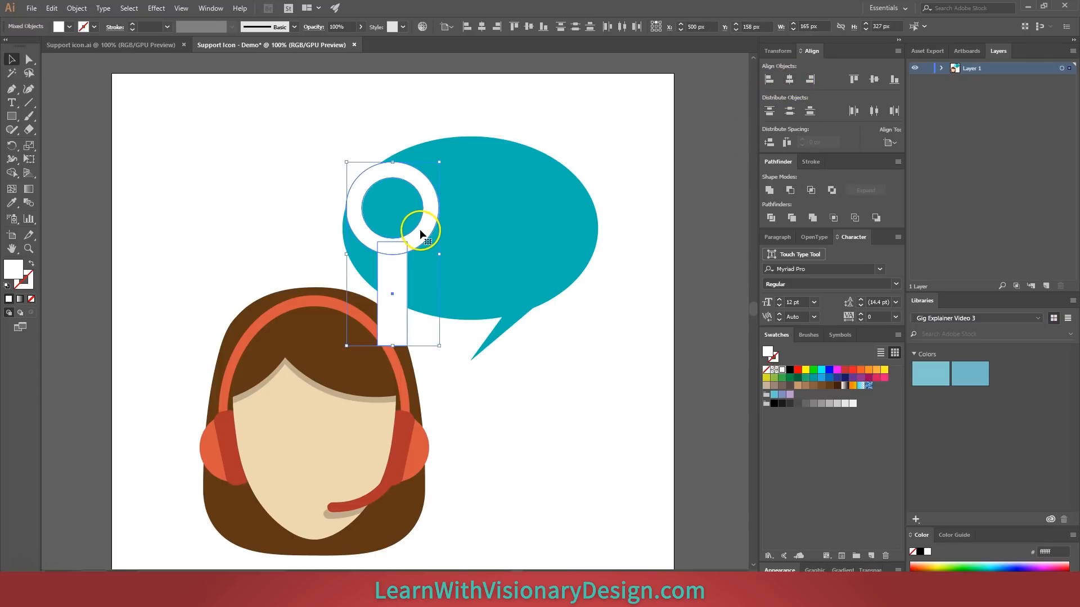
pyautogui.hotkey('ctrl', 'z')
pyautogui.click(509, 299)
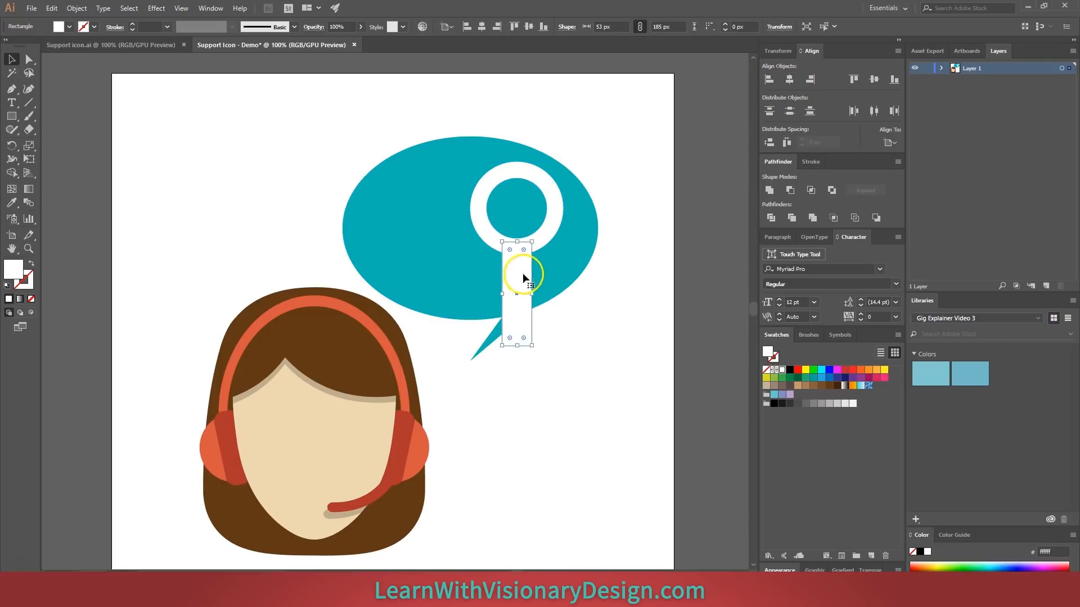
# Resize the rectangular handle to about 43 by 158 px and round its ends fully.
pyautogui.moveTo(532, 294); pyautogui.dragTo(530, 294)
pyautogui.moveTo(516, 242); pyautogui.dragTo(506, 264)
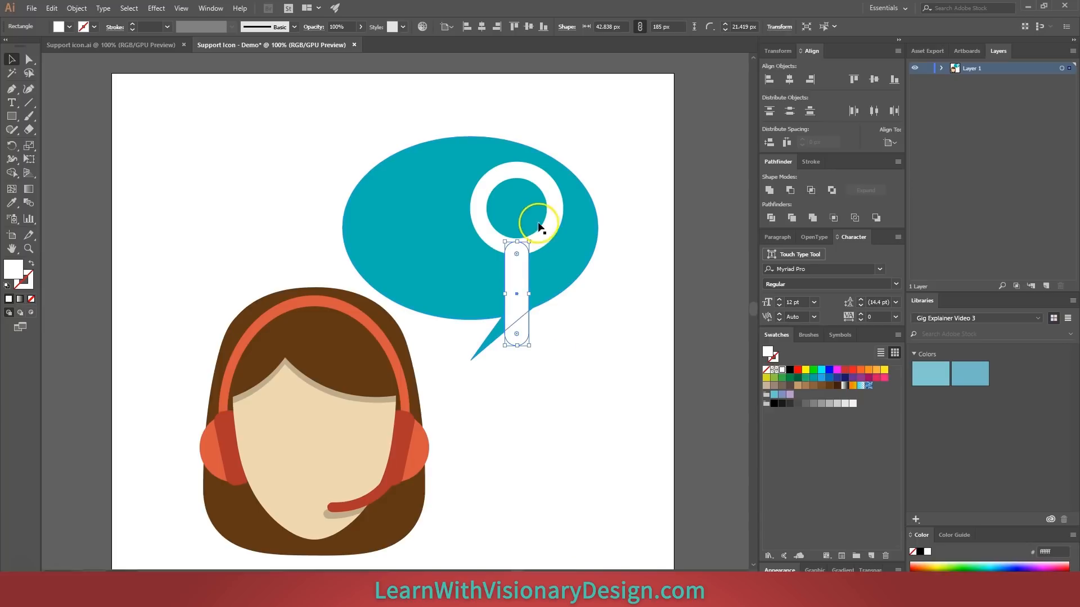
pyautogui.moveTo(521, 285); pyautogui.dragTo(521, 284)
pyautogui.moveTo(511, 339); pyautogui.dragTo(523, 319)
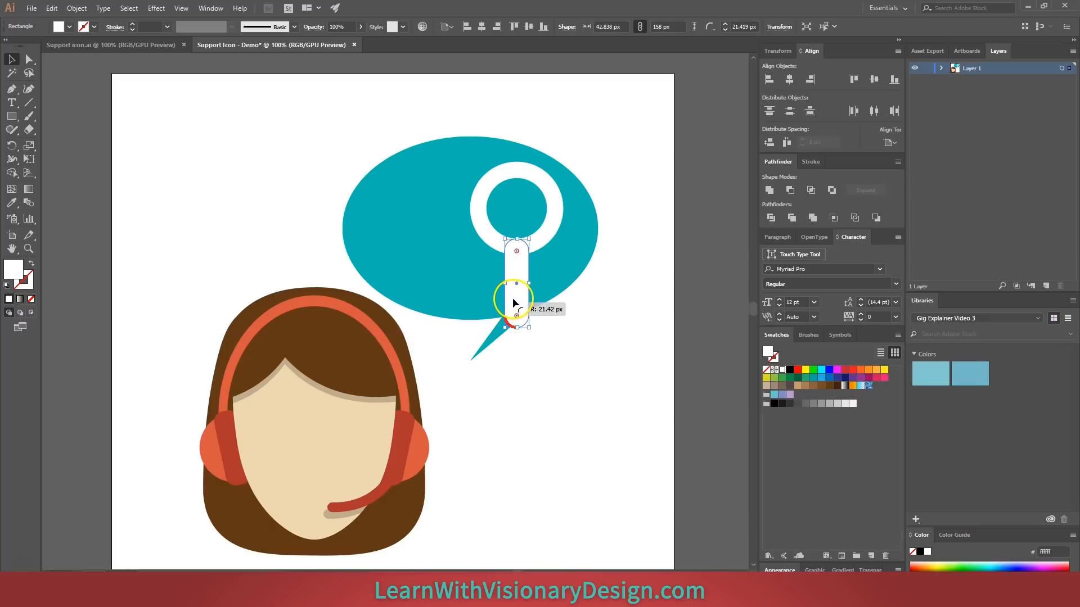
# Unite the ring and handle into one magnifying glass and rotate it so the handle points to the lower left inside the bubble.
pyautogui.click(768, 190)
pyautogui.moveTo(566, 325); pyautogui.dragTo(491, 313)
pyautogui.moveTo(534, 260); pyautogui.dragTo(490, 241)
# Centre the magnifying glass horizontally in the speech bubble and scale it down slightly to about 251 px wide.
pyautogui.keyDown('shift'); pyautogui.click(590, 258); pyautogui.keyUp('shift')
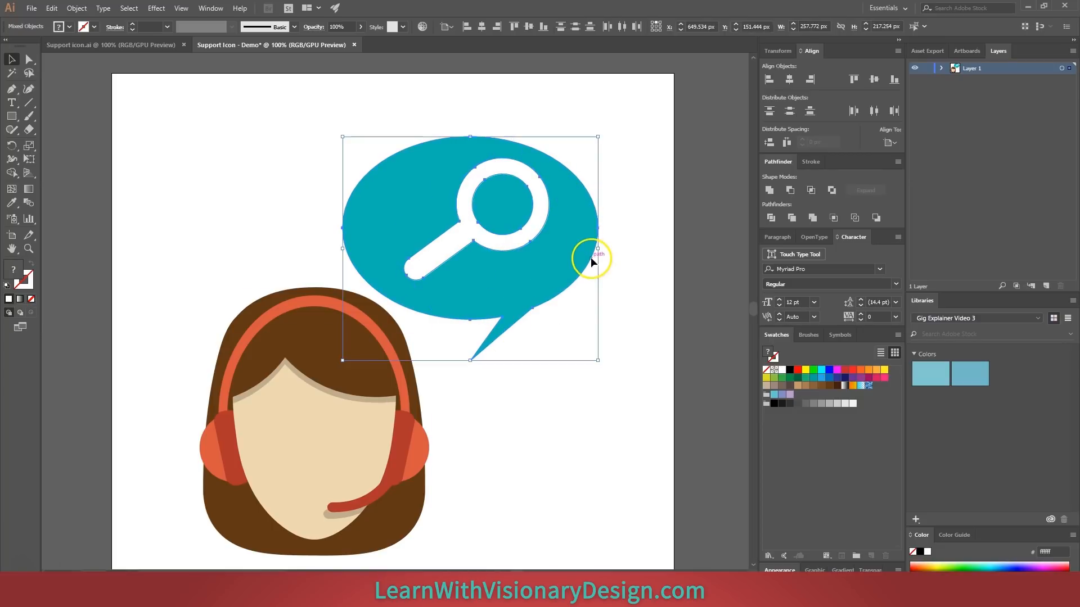
pyautogui.click(789, 79)
pyautogui.click(611, 259)
pyautogui.click(450, 229)
pyautogui.keyDown('shift'); pyautogui.click(455, 283); pyautogui.keyUp('shift')
pyautogui.moveTo(455, 284); pyautogui.dragTo(538, 287)
pyautogui.click(562, 394)
pyautogui.click(519, 237)
pyautogui.moveTo(564, 216); pyautogui.dragTo(575, 215)
pyautogui.click(636, 211)
pyautogui.hotkey('ctrl', 'z')
pyautogui.hotkey('ctrl', 'z')
# Change the speech bubble's fill to the greener teal 00b79c.
pyautogui.click(558, 275)
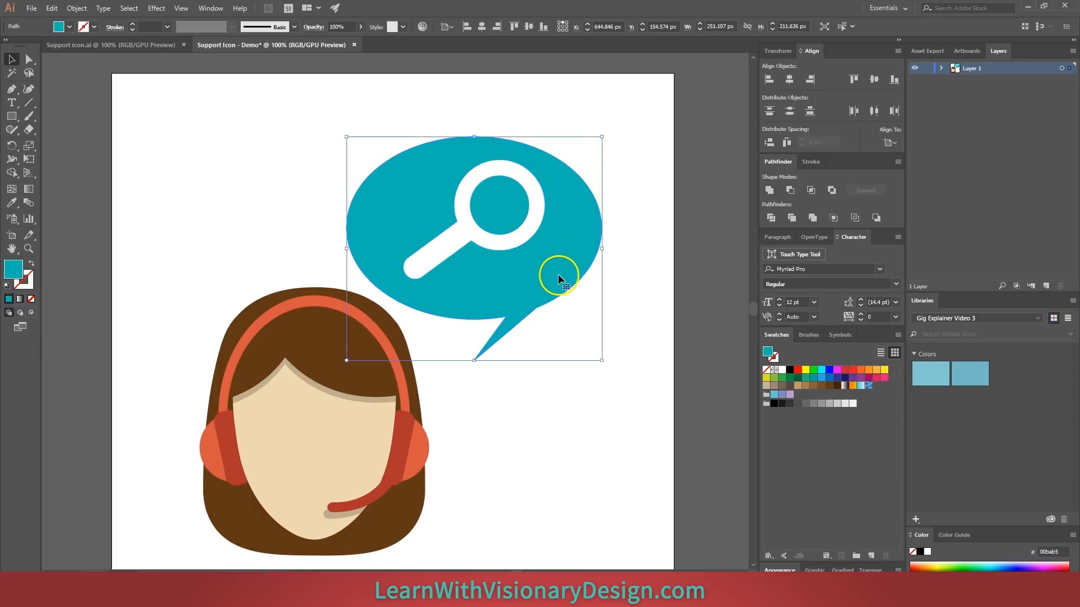
pyautogui.doubleClick(13, 269)
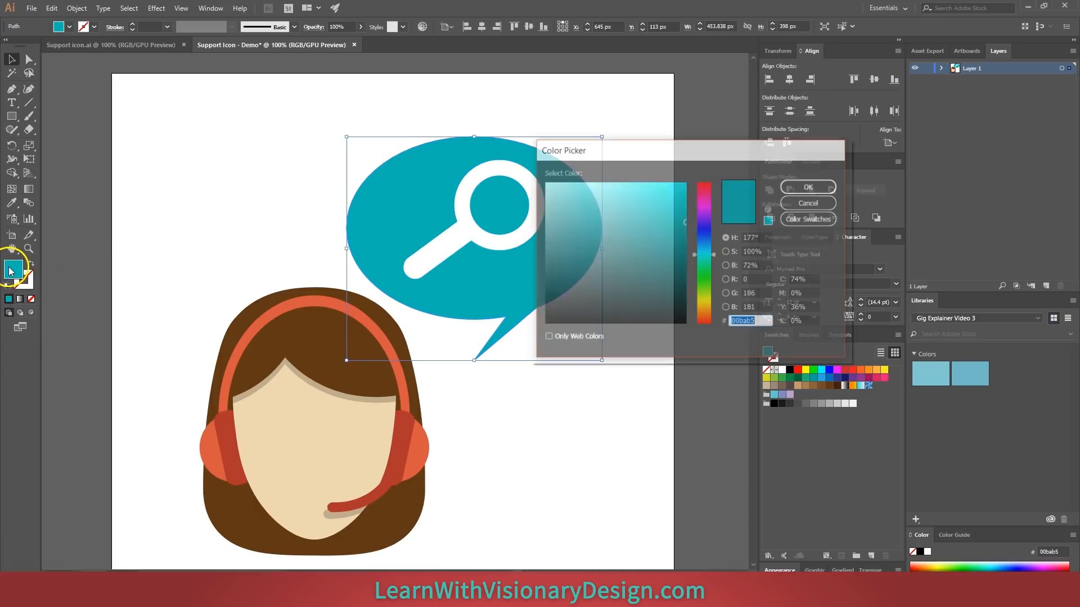
pyautogui.write('00b79c')
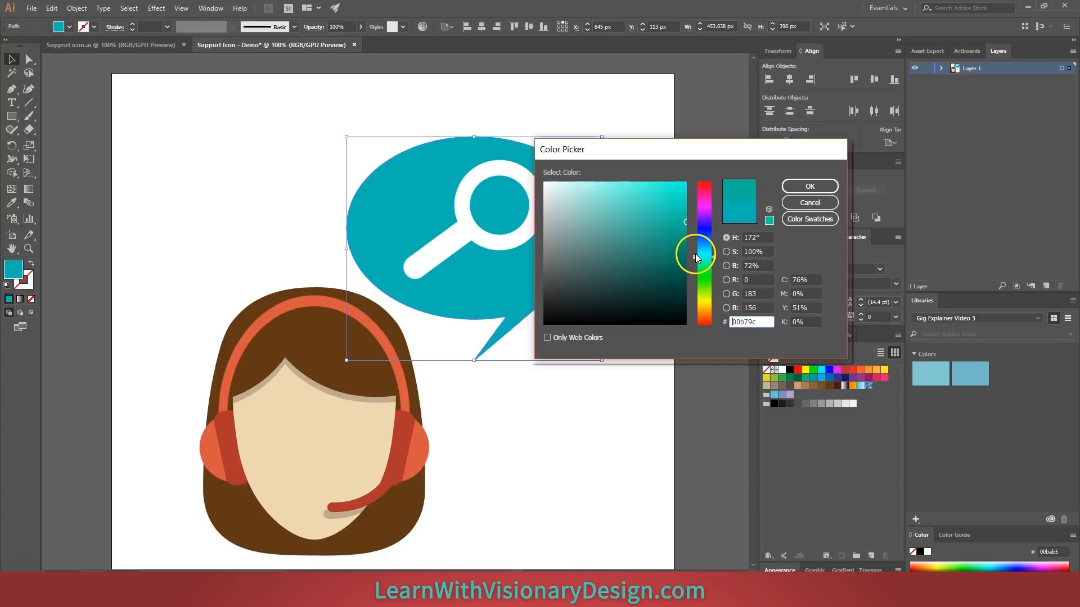
pyautogui.click(810, 186)
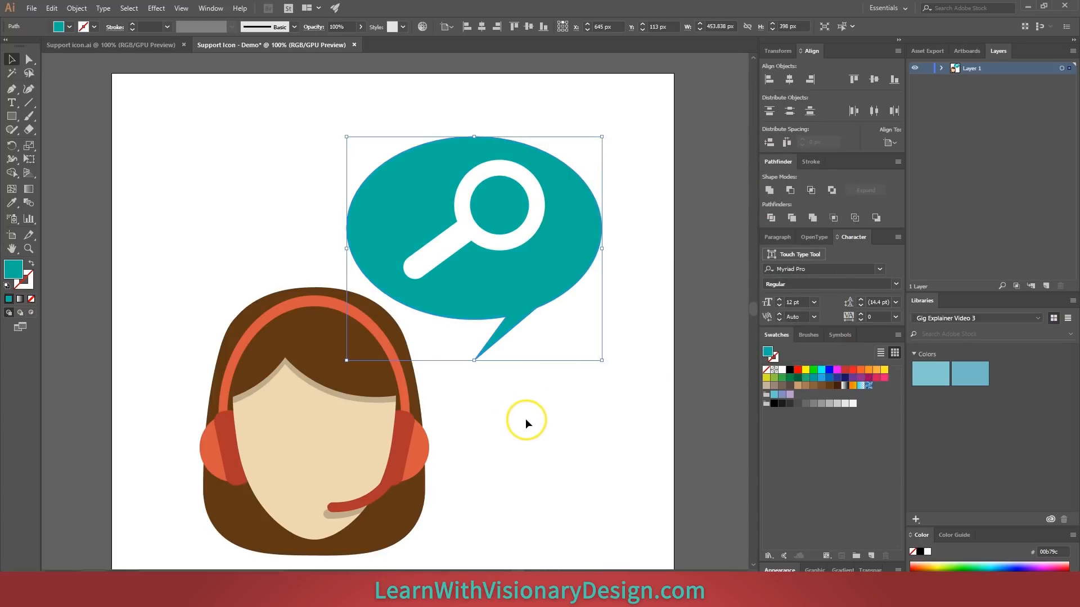
pyautogui.click(543, 427)
# Duplicate the magnifying glass in place and diagonally to the lower right outside the bubble, and fill both copies with black.
pyautogui.click(530, 232)
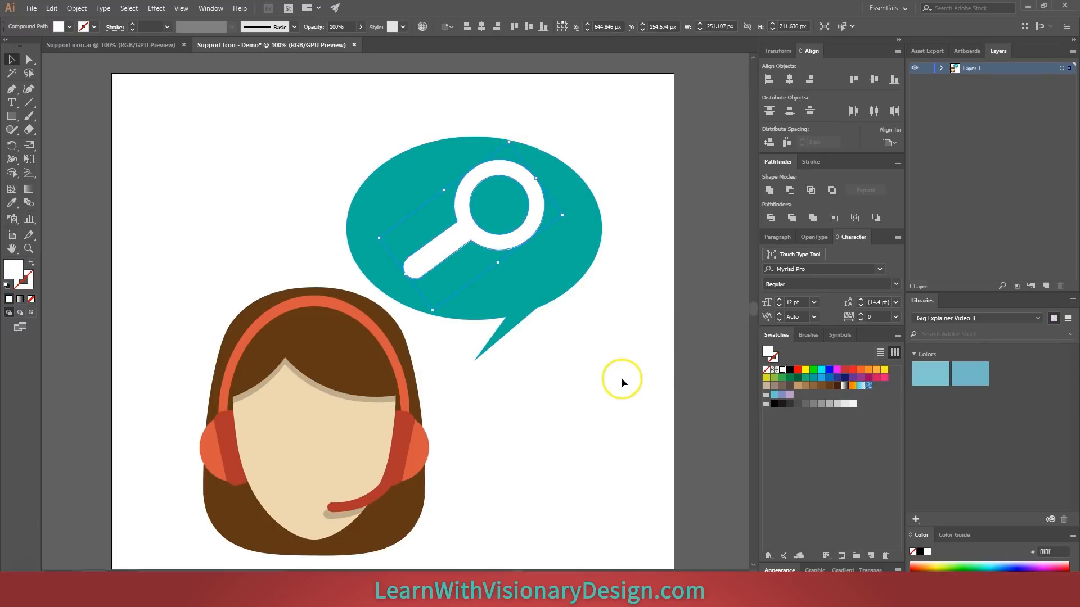
pyautogui.keyDown('shift'); pyautogui.click(609, 363); pyautogui.keyUp('shift')
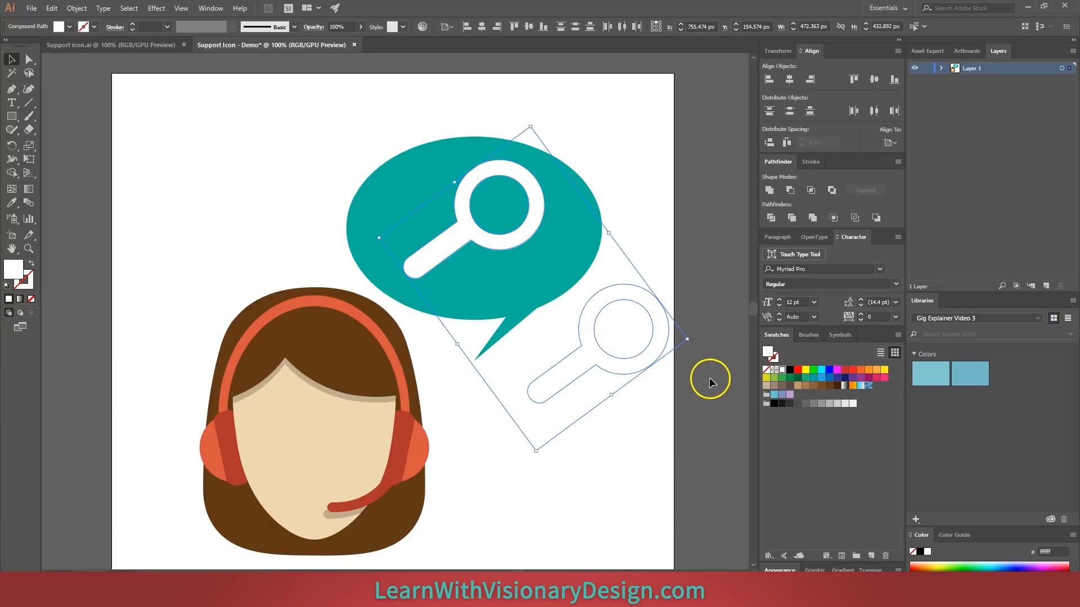
pyautogui.click(789, 369)
# Set the blend options to Specified Distance spacing of 1 px.
pyautogui.click(77, 8)
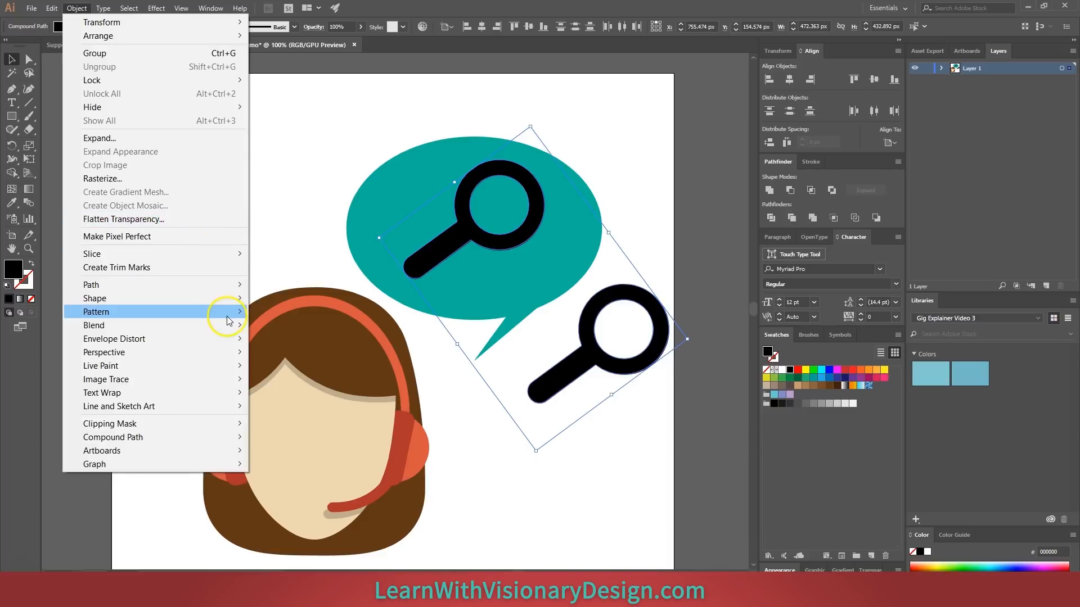
pyautogui.moveTo(222, 325)
pyautogui.click(311, 355)
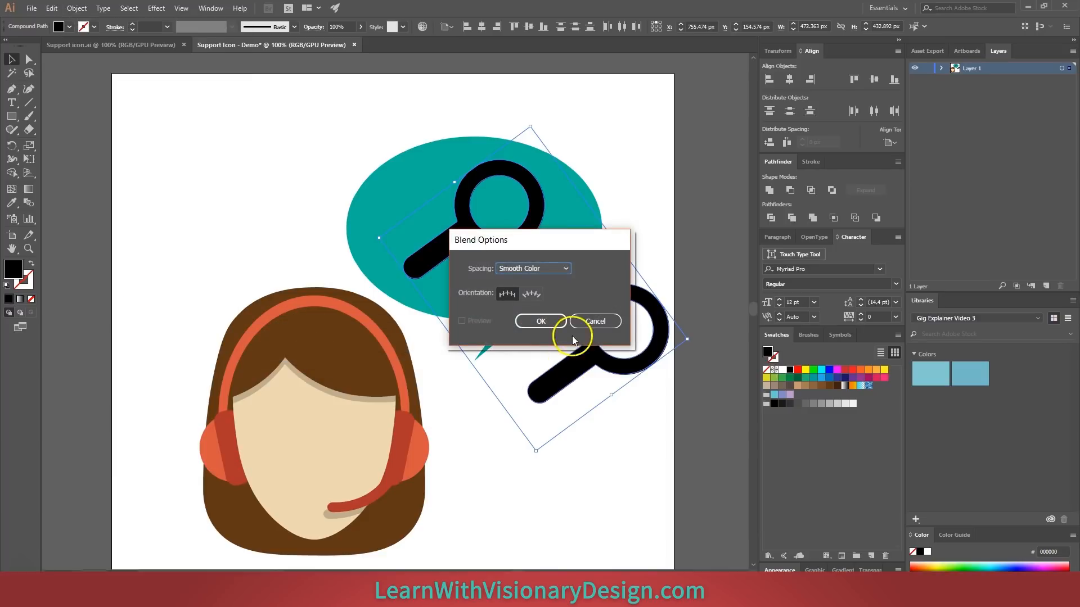
pyautogui.click(535, 268)
pyautogui.click(553, 284)
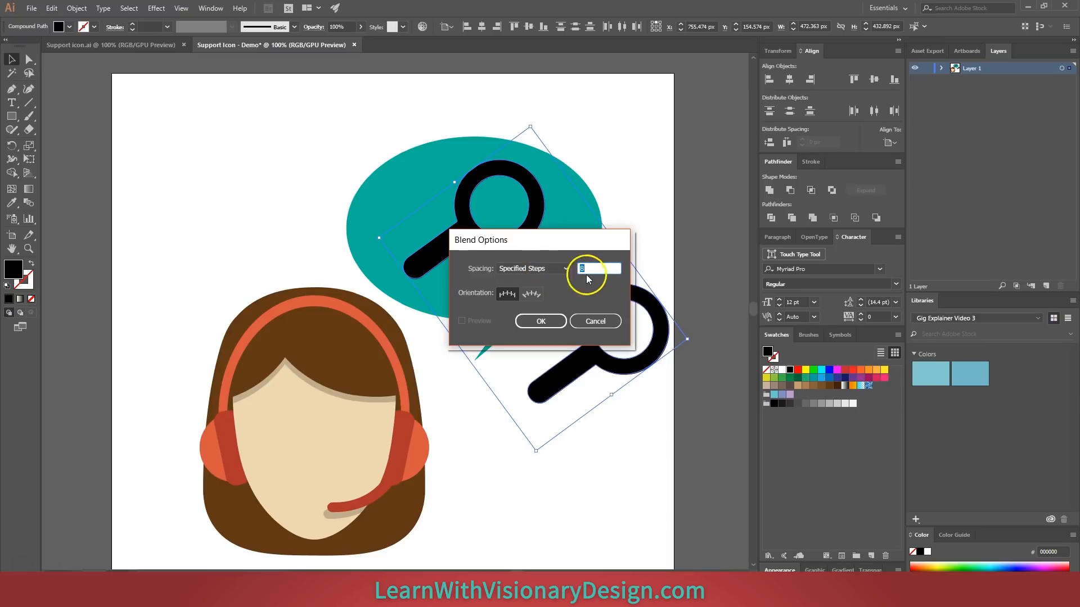
pyautogui.click(543, 269)
pyautogui.click(561, 309)
pyautogui.write('1')
pyautogui.click(548, 320)
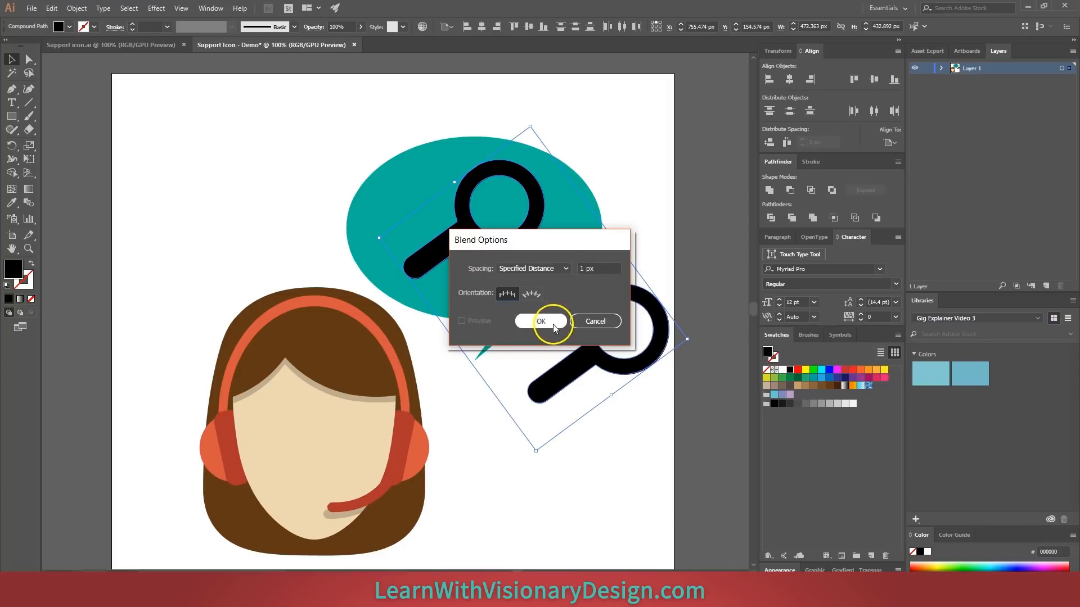
# Make a blend between the two black magnifying glasses.
pyautogui.click(570, 385)
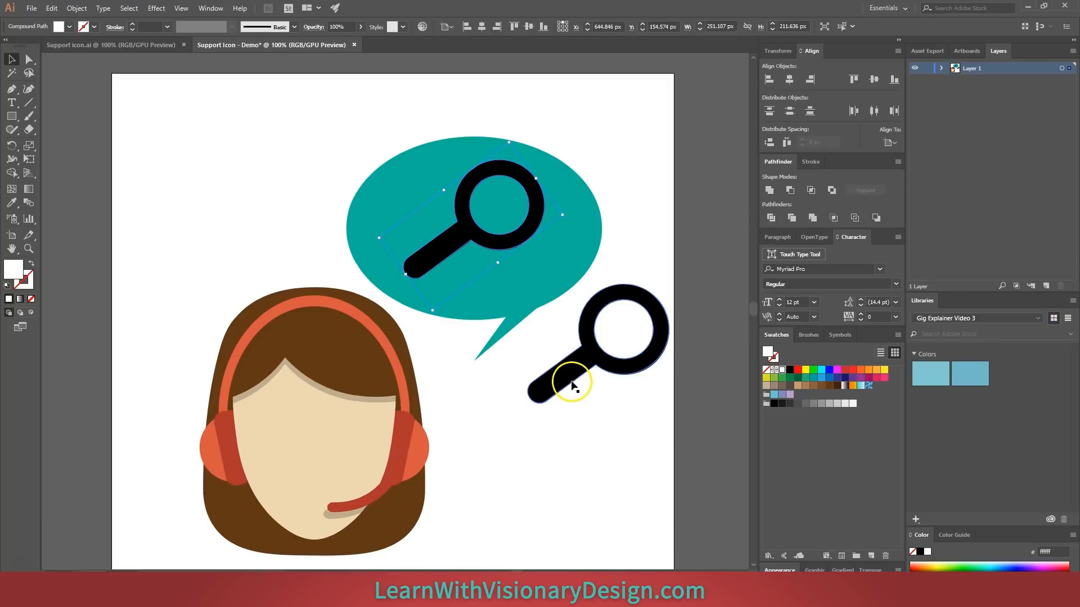
pyautogui.click(590, 348)
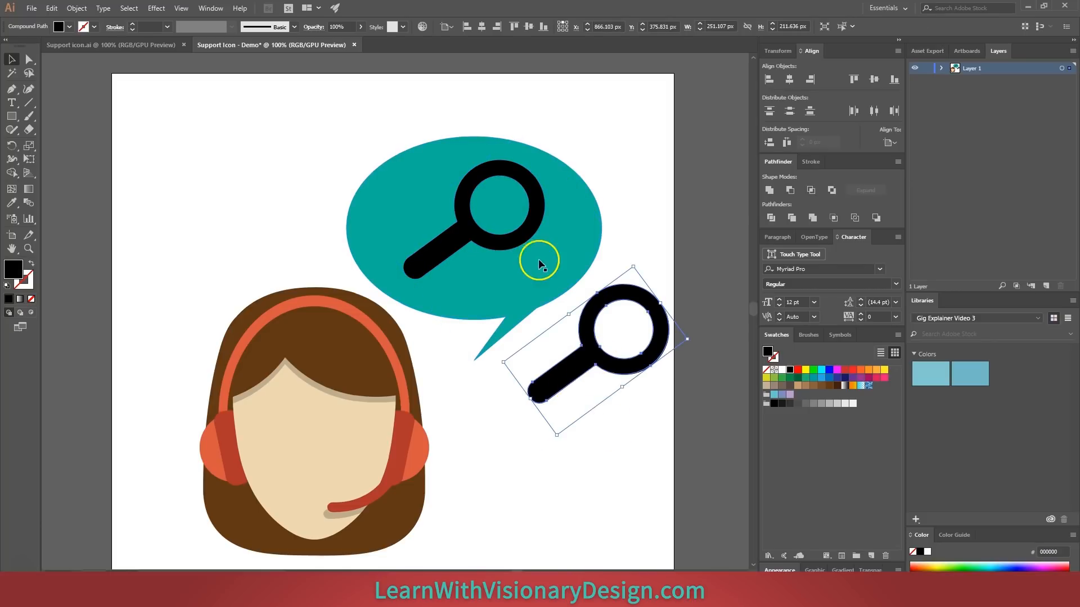
pyautogui.keyDown('shift'); pyautogui.click(517, 235); pyautogui.keyUp('shift')
pyautogui.click(76, 8)
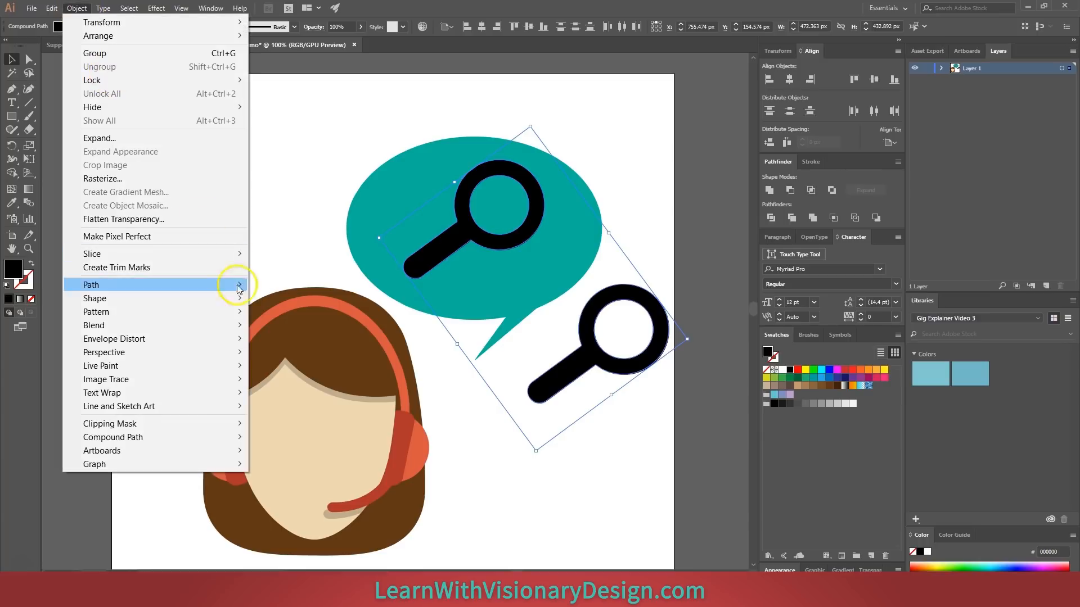
pyautogui.moveTo(243, 328)
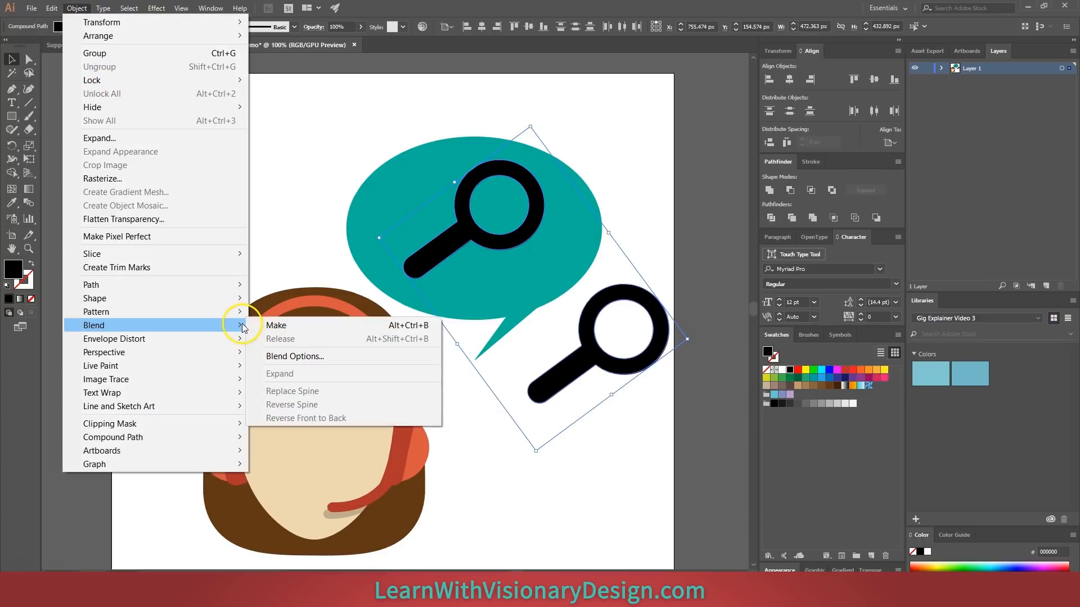
pyautogui.click(269, 327)
pyautogui.click(581, 445)
# Expand the magnifying glass blend and unite its pieces into one solid black shadow shape.
pyautogui.click(567, 338)
pyautogui.keyDown('ctrl'); pyautogui.click(555, 305); pyautogui.keyUp('ctrl')
pyautogui.click(76, 7)
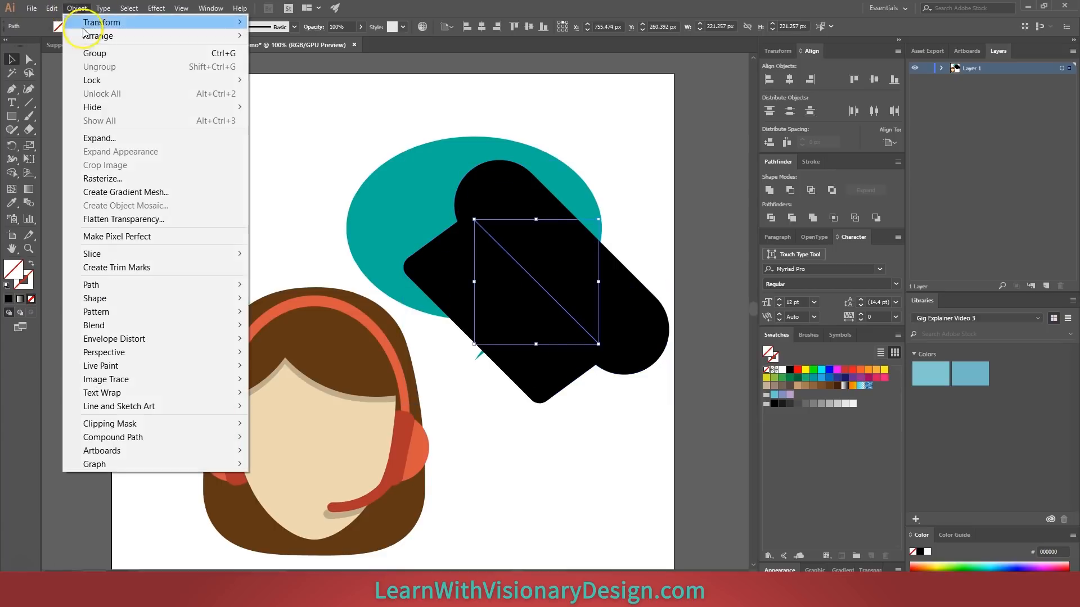
pyautogui.click(175, 138)
pyautogui.press('Return')
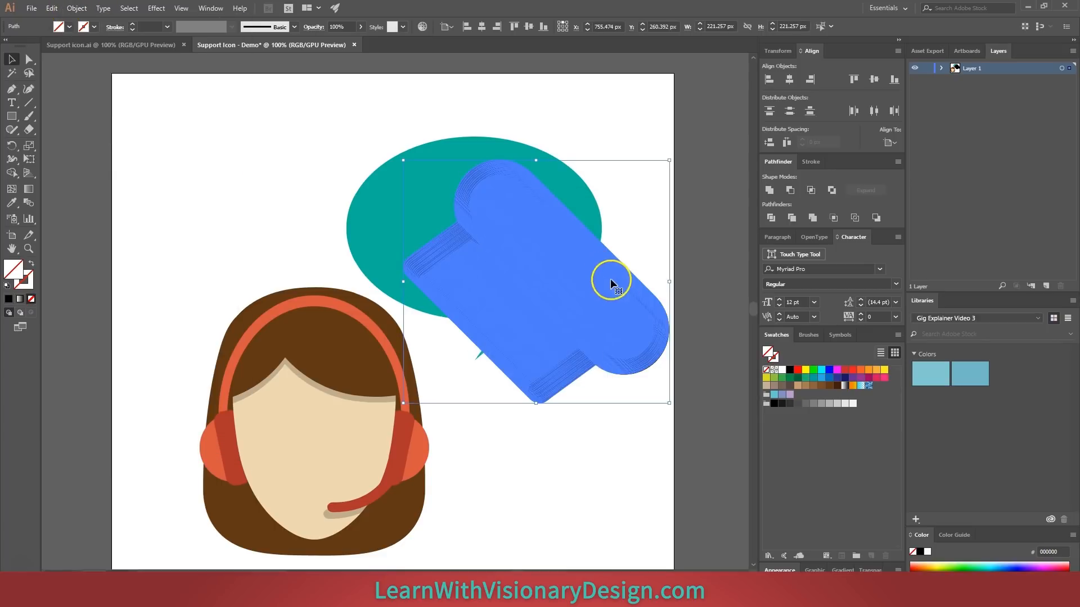
pyautogui.click(771, 190)
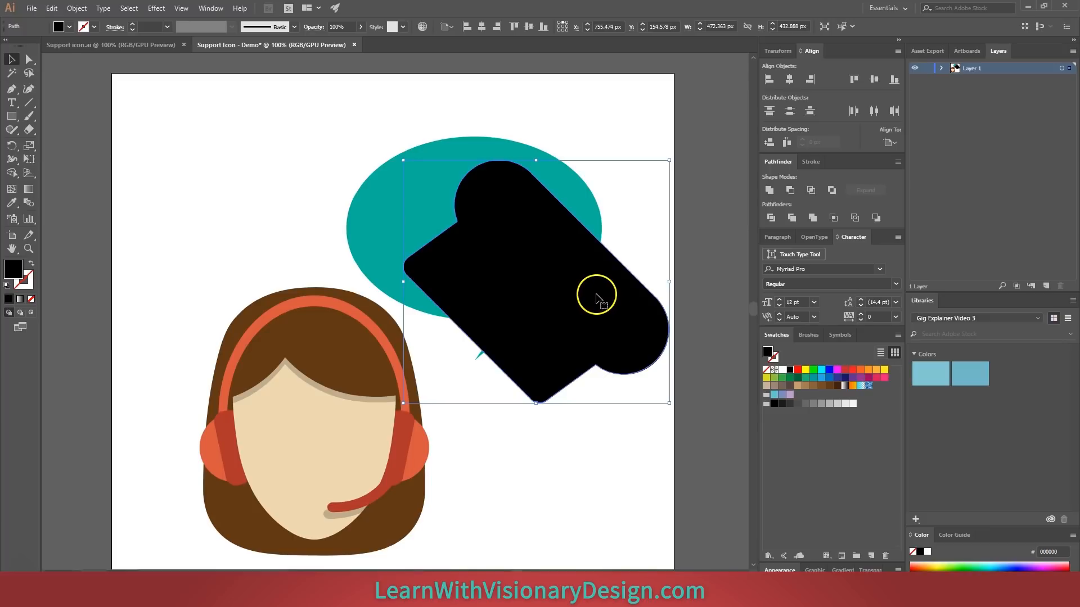
# Send the black shadow behind the white magnifying glass and intersect it with a copy of the speech bubble.
pyautogui.hotkey('ctrl', '[')
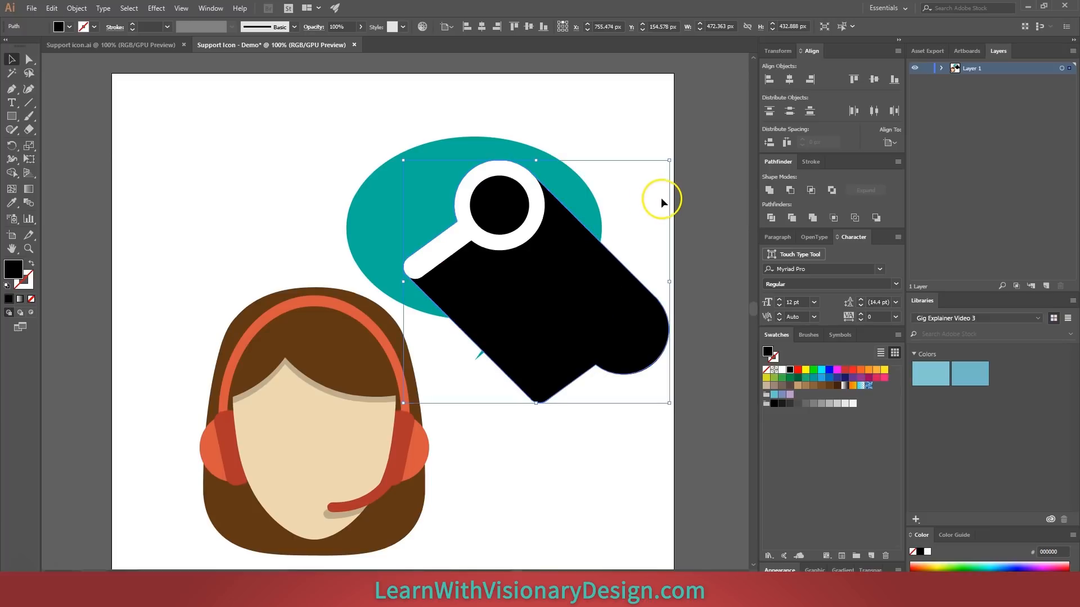
pyautogui.click(655, 203)
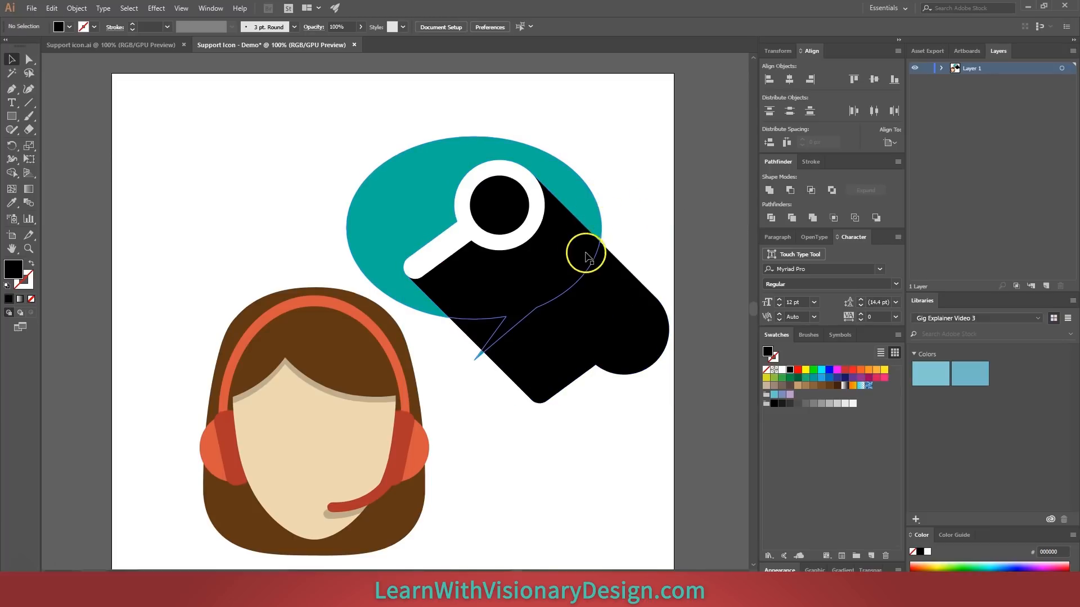
pyautogui.click(586, 199)
pyautogui.keyDown('shift'); pyautogui.click(631, 301); pyautogui.keyUp('shift')
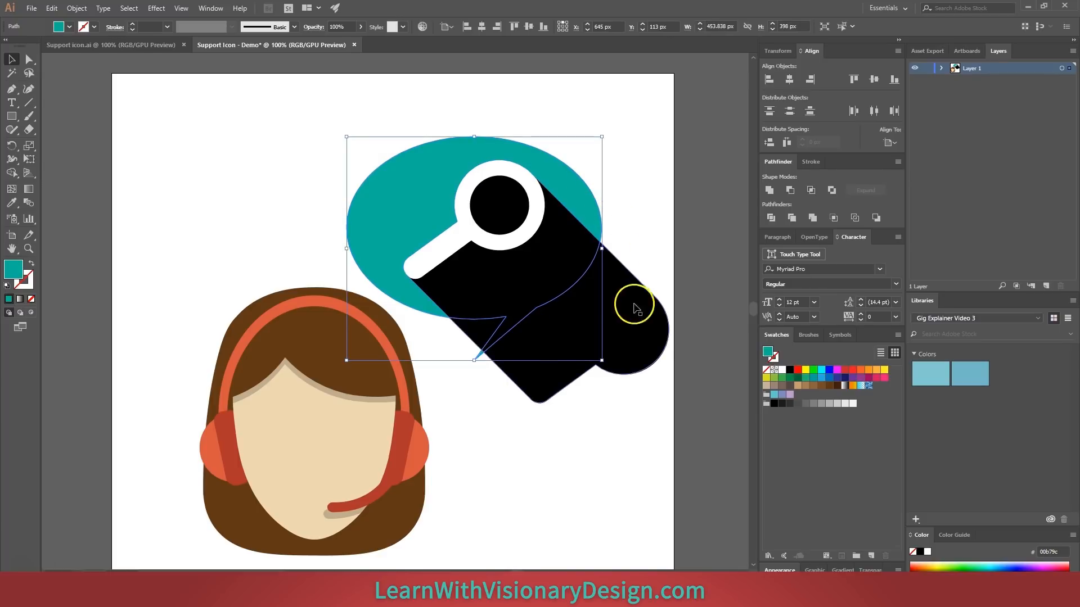
pyautogui.click(810, 190)
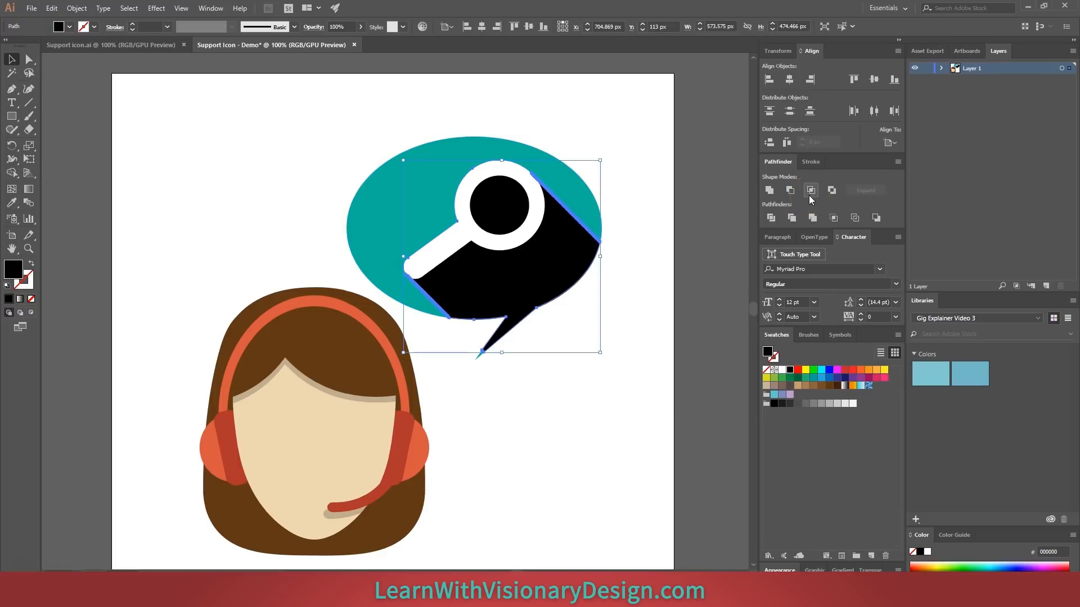
# Set the trimmed black shadow's opacity to 20%.
pyautogui.doubleClick(338, 27)
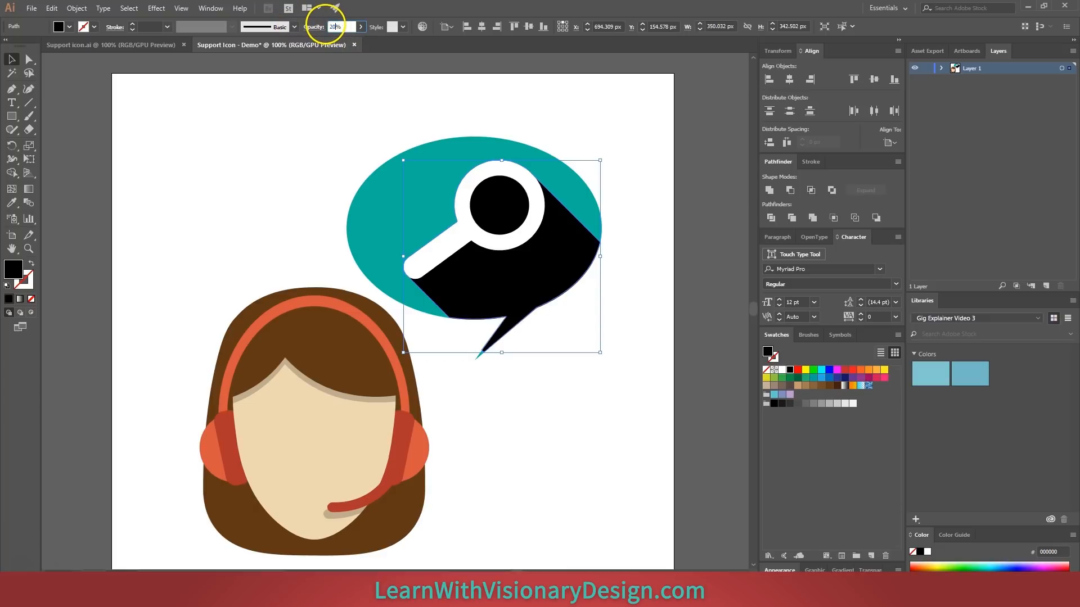
pyautogui.press('Return')
pyautogui.click(564, 96)
# Move the speech bubble with its magnifying glass and shadow slightly down and to the right.
pyautogui.moveTo(439, 98); pyautogui.dragTo(636, 374)
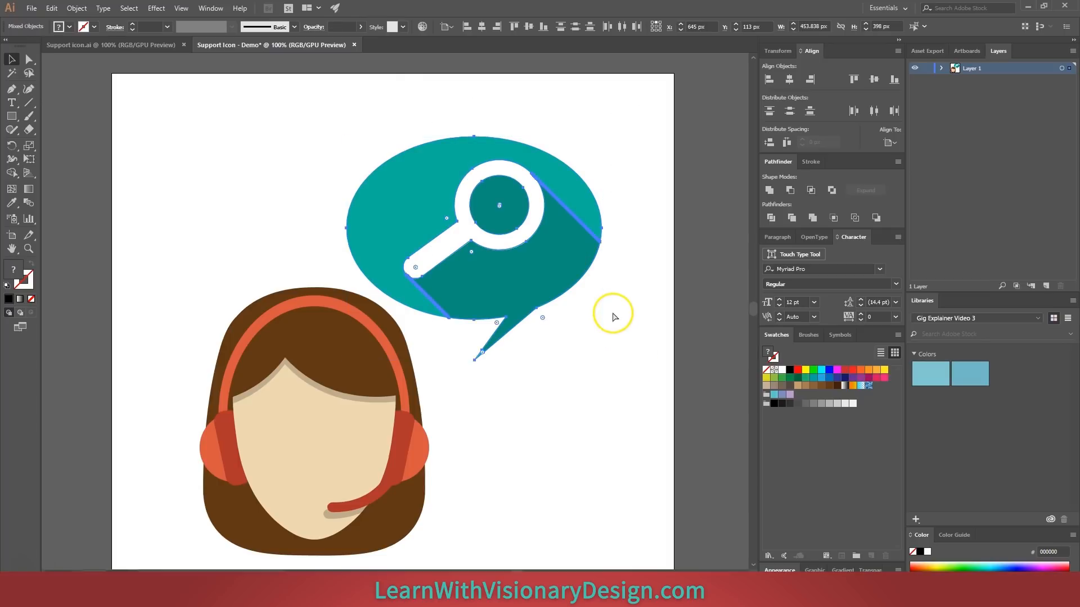
pyautogui.click(551, 438)
pyautogui.moveTo(528, 249); pyautogui.dragTo(532, 256)
pyautogui.click(495, 446)
pyautogui.moveTo(456, 444); pyautogui.dragTo(505, 401)
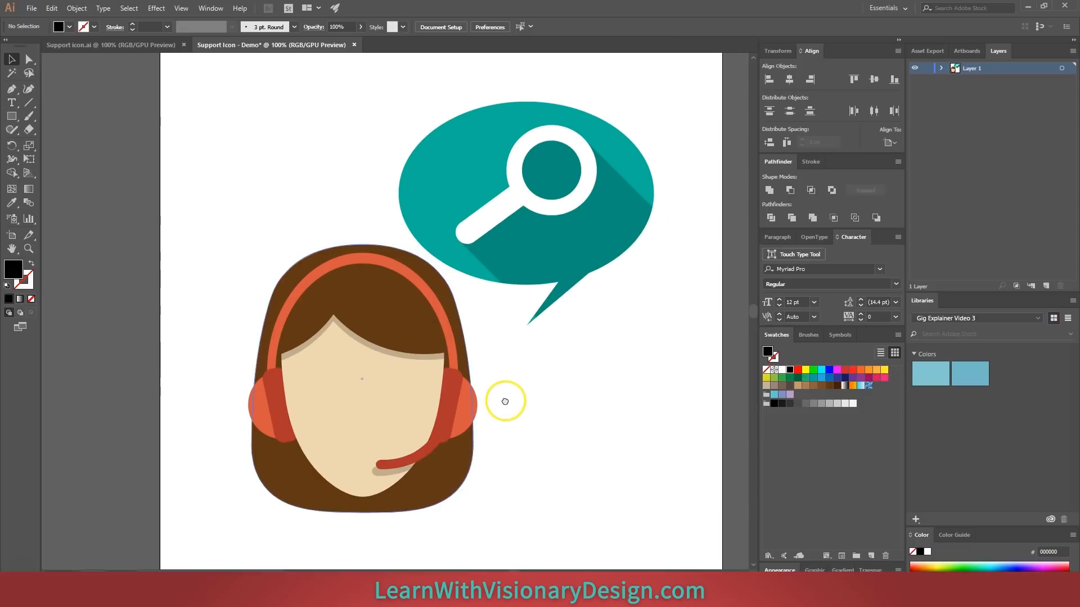
# Draw a yellow background circle about 878 px wide, centred on the artboard and sent behind all the artwork.
pyautogui.press('l')
pyautogui.moveTo(214, 84); pyautogui.dragTo(705, 526)
pyautogui.click(789, 79)
pyautogui.click(874, 79)
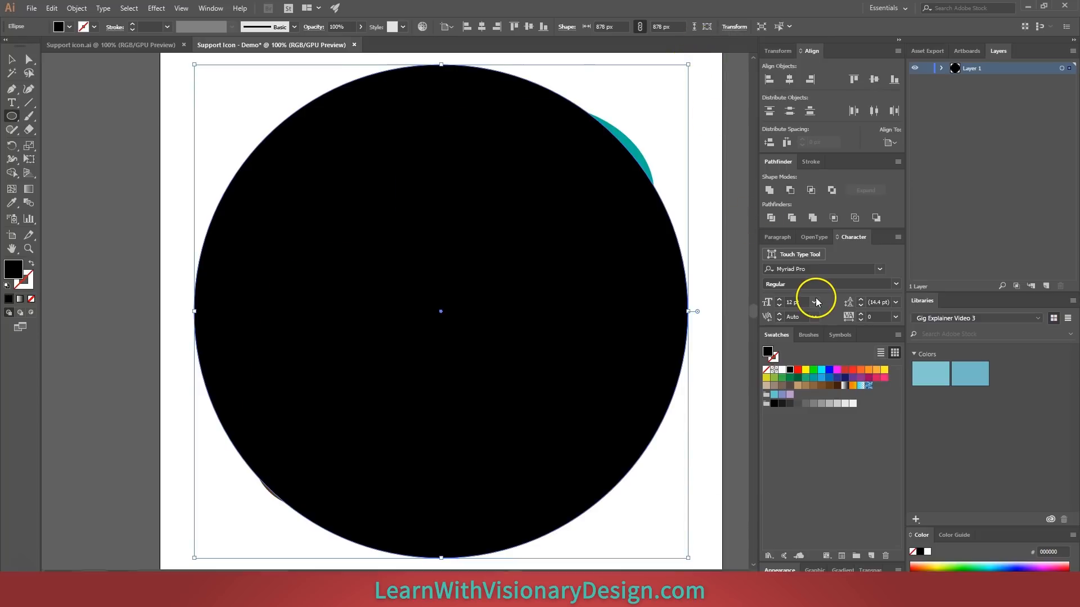
pyautogui.hotkey('ctrl', 'shift', '[')
pyautogui.click(884, 370)
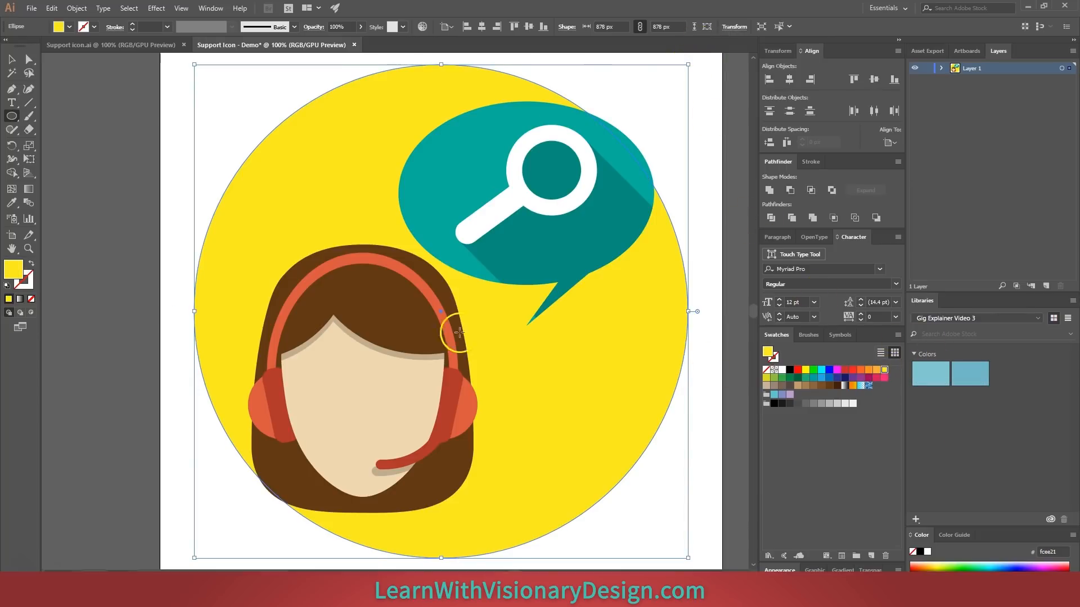
# Soften the circle's fill to the muted yellow #efe26a and enlarge the circle to about 922 px wide.
pyautogui.doubleClick(14, 267)
pyautogui.moveTo(646, 197); pyautogui.dragTo(622, 183)
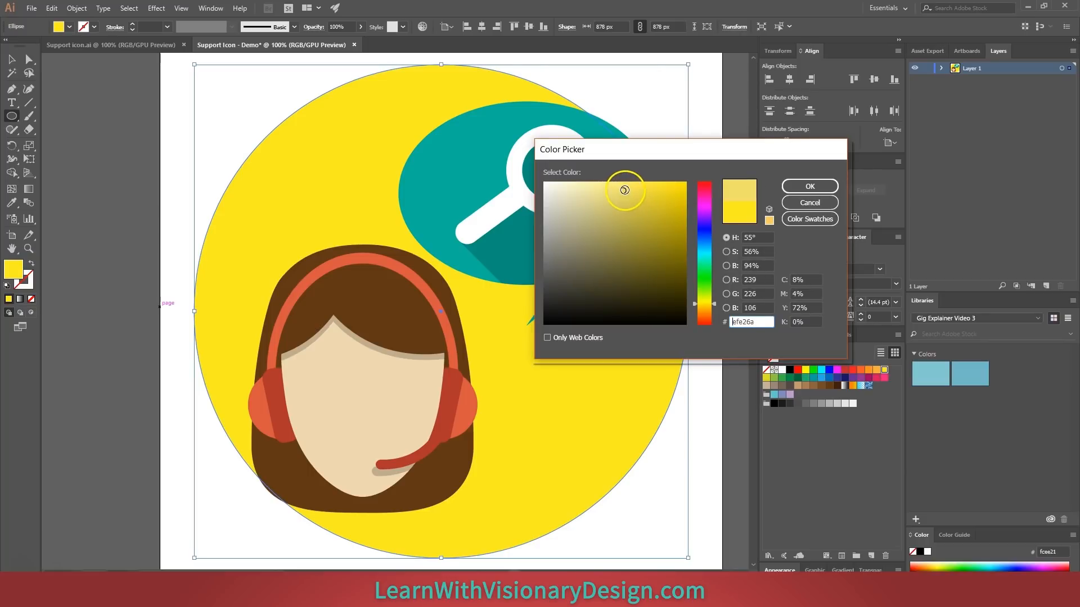
pyautogui.click(809, 186)
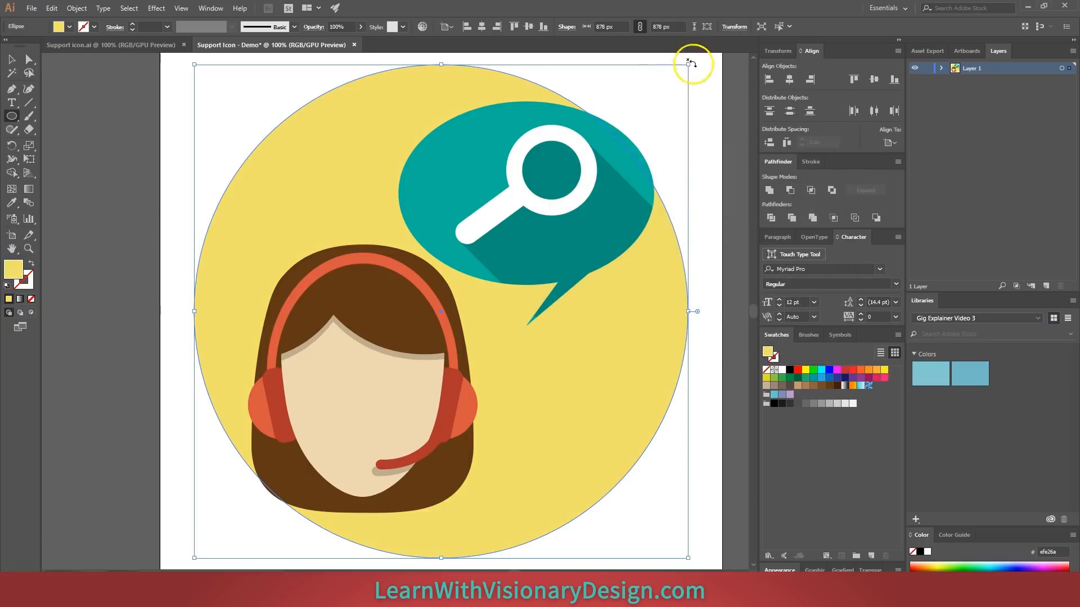
pyautogui.moveTo(688, 64); pyautogui.dragTo(700, 88)
pyautogui.press('v')
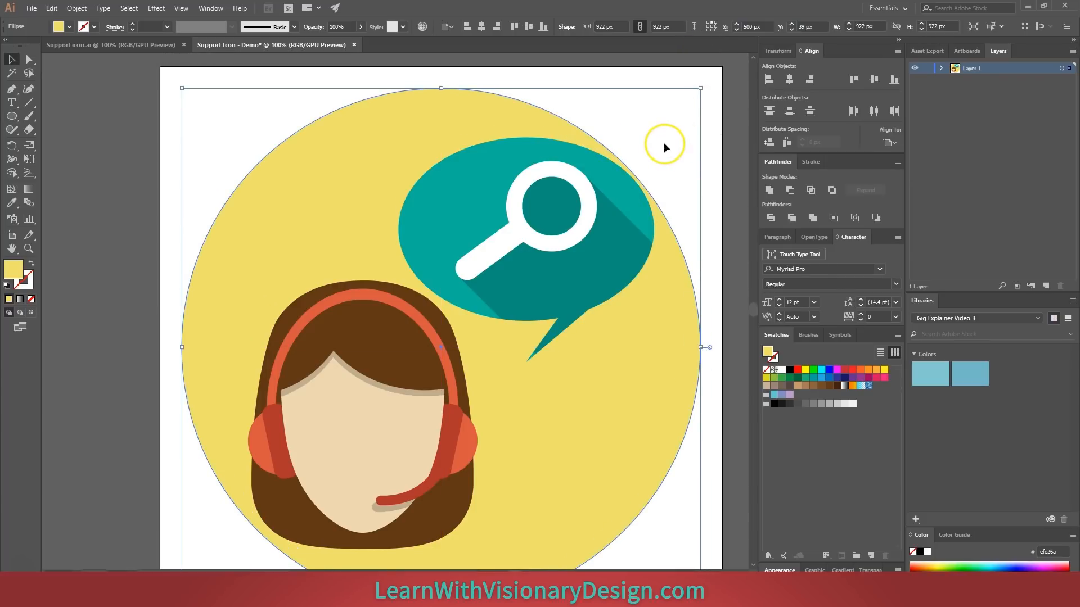
# Tuck the speech bubble partly behind the woman's head by moving it down and left, and enlarge it slightly.
pyautogui.click(607, 225)
pyautogui.click(413, 382)
pyautogui.moveTo(574, 296); pyautogui.dragTo(535, 265)
pyautogui.moveTo(438, 348); pyautogui.dragTo(438, 344)
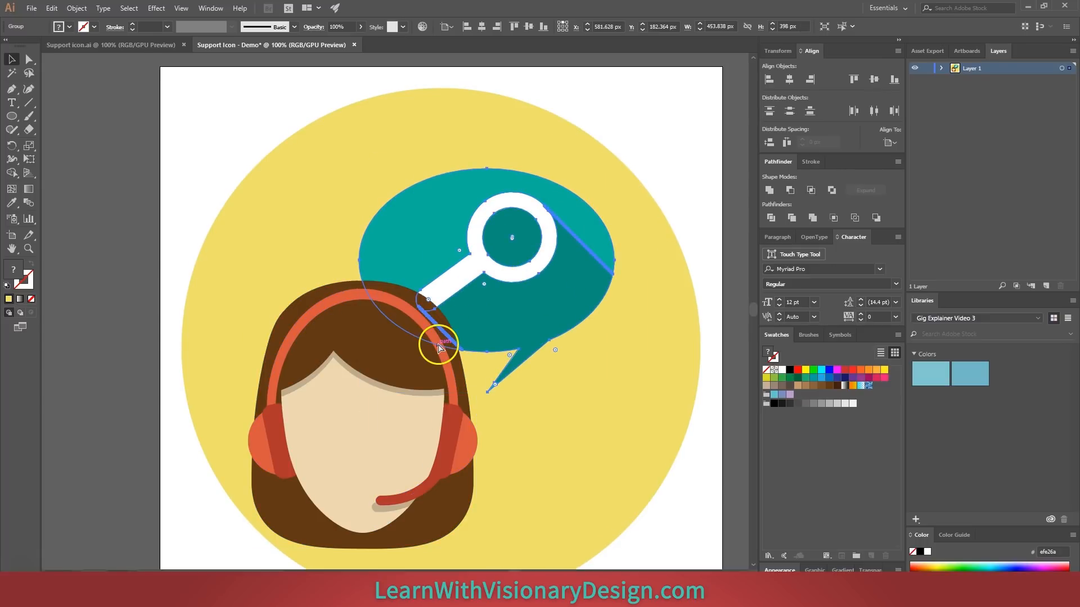
pyautogui.moveTo(614, 168); pyautogui.dragTo(650, 138)
# Enlarge the woman's head together with its headset slightly.
pyautogui.moveTo(555, 410); pyautogui.dragTo(529, 371)
pyautogui.click(405, 398)
pyautogui.moveTo(447, 248); pyautogui.dragTo(472, 234)
pyautogui.click(654, 80)
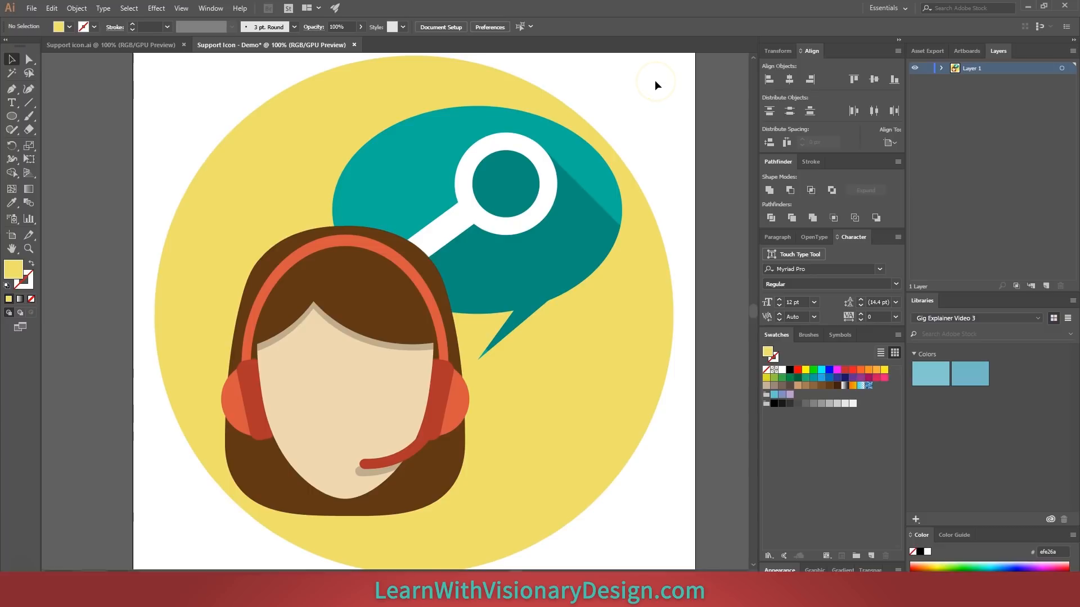
# Change the background circle's fill to the paler yellow #efe27f.
pyautogui.click(197, 217)
pyautogui.doubleClick(13, 269)
pyautogui.click(612, 197)
pyautogui.click(810, 186)
pyautogui.click(669, 128)
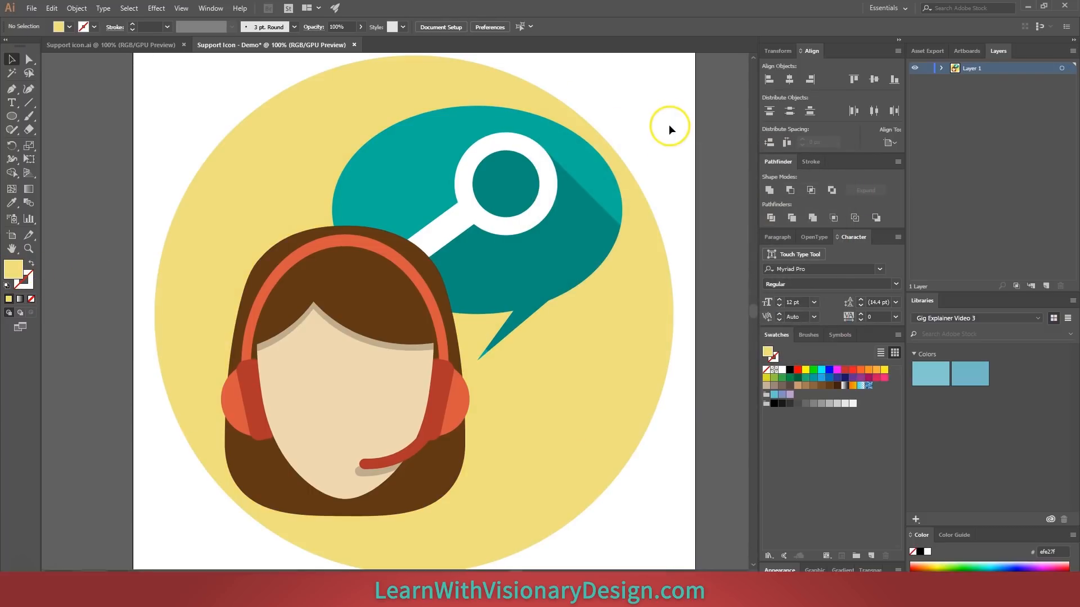
# Draw a closed four-sided long-shadow shape with the Pen tool, running diagonally from the bubble's upper-right edge past the circle and back across the face.
pyautogui.hotkey('ctrl', '-')
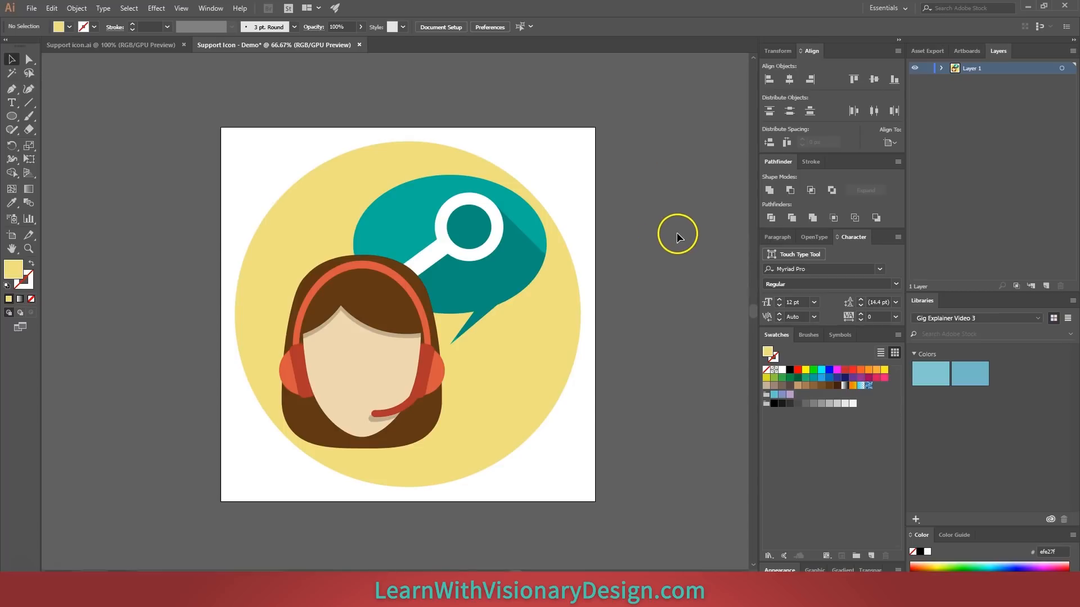
pyautogui.press('space')
pyautogui.moveTo(534, 351)
pyautogui.mouseDown()
pyautogui.moveTo(530, 334)
pyautogui.moveTo(533, 348)
pyautogui.mouseUp()
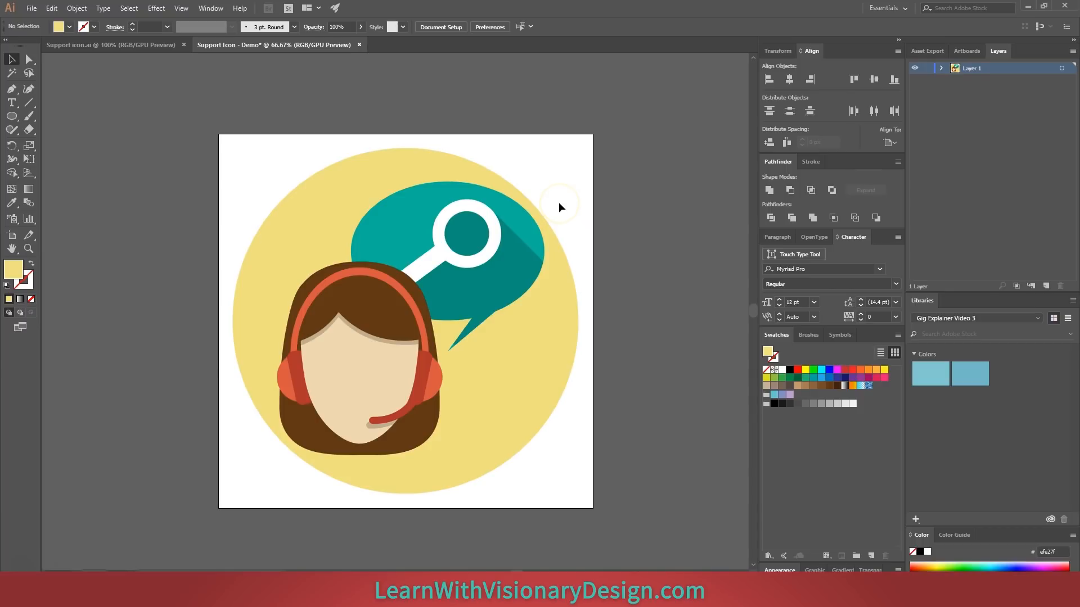
pyautogui.press('p')
pyautogui.click(526, 210)
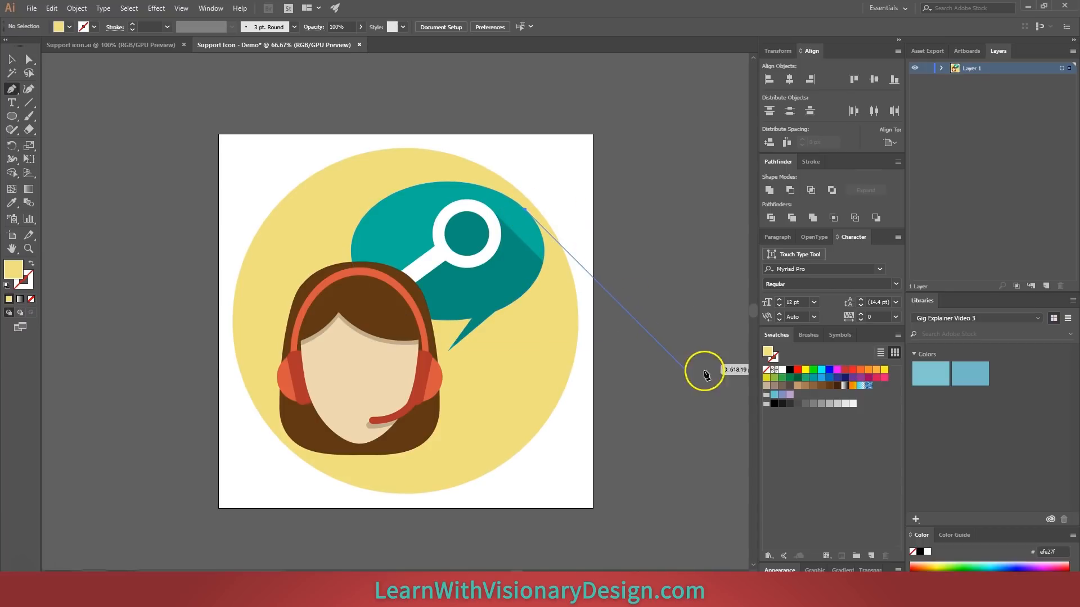
pyautogui.click(721, 404)
pyautogui.click(550, 568)
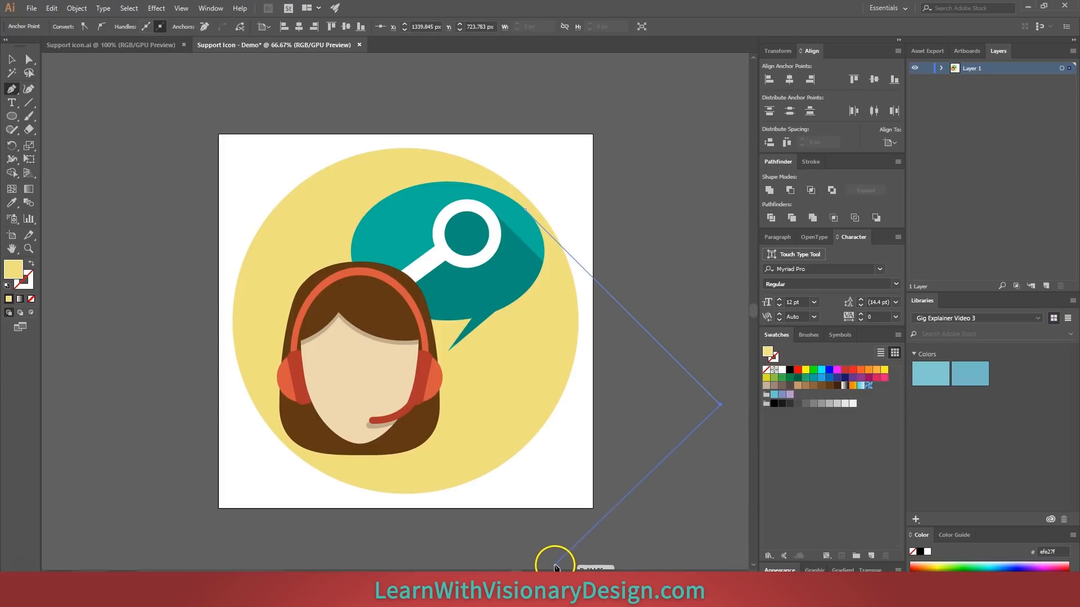
pyautogui.click(340, 351)
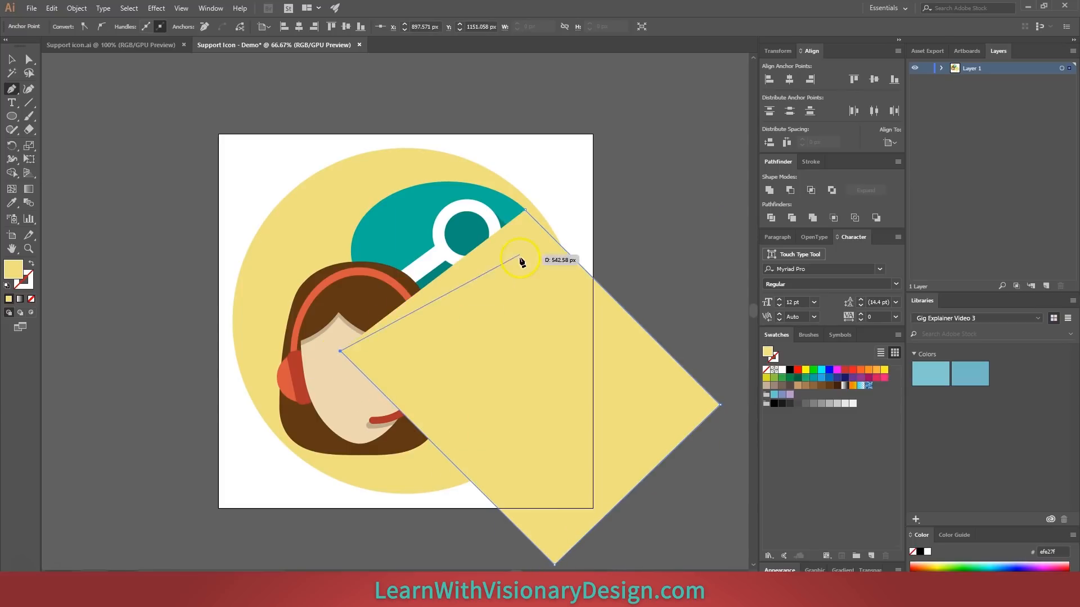
pyautogui.click(526, 210)
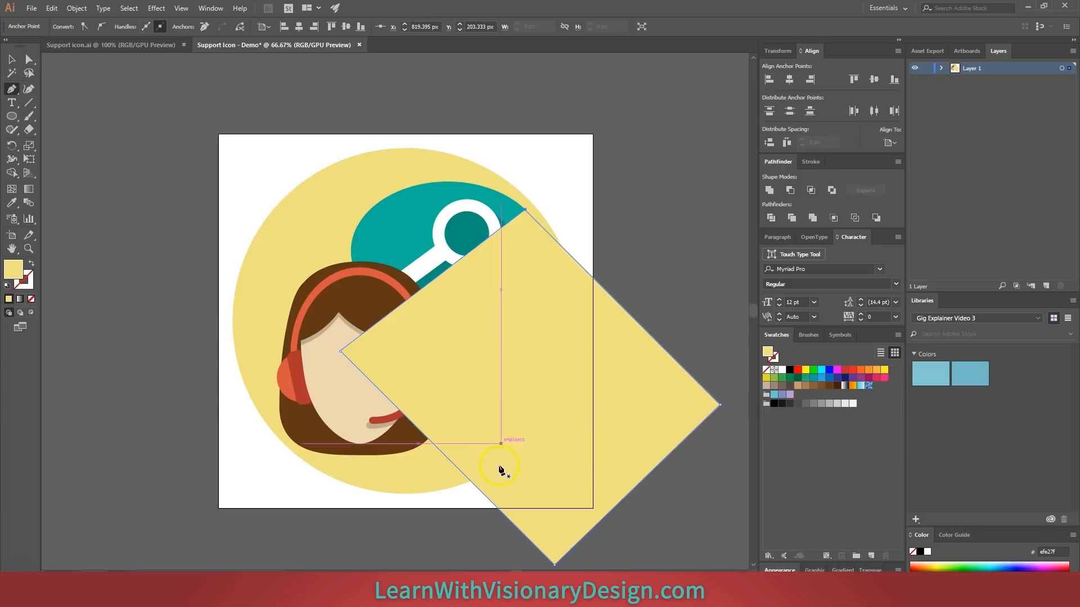
# Reshape the long-shadow shape so its left corner meets the lower-left edge of the hair.
pyautogui.press('a')
pyautogui.moveTo(478, 490); pyautogui.dragTo(429, 518)
pyautogui.click(350, 531)
pyautogui.click(518, 501)
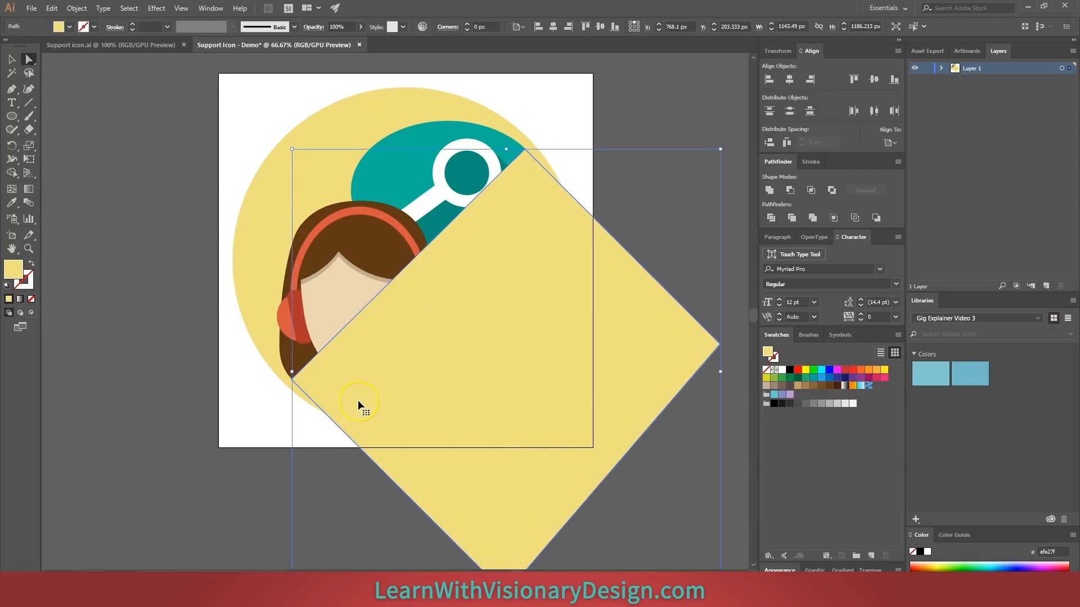
# Fill the long-shadow shape black and stack it behind the head and bubble but above the yellow circle.
pyautogui.hotkey('ctrl', 'shift', '[')
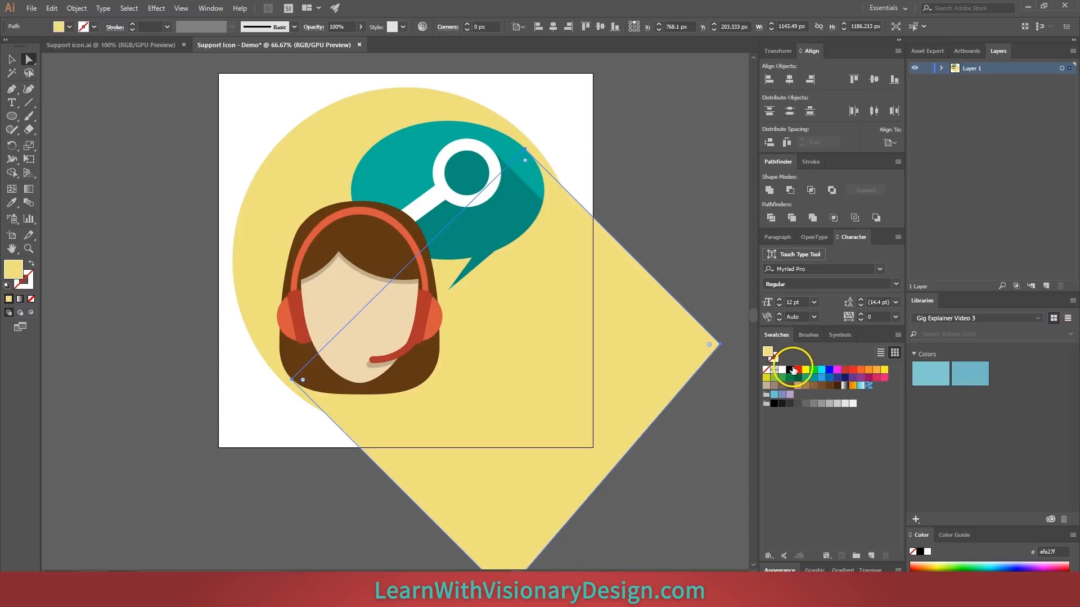
pyautogui.click(789, 369)
pyautogui.click(372, 99)
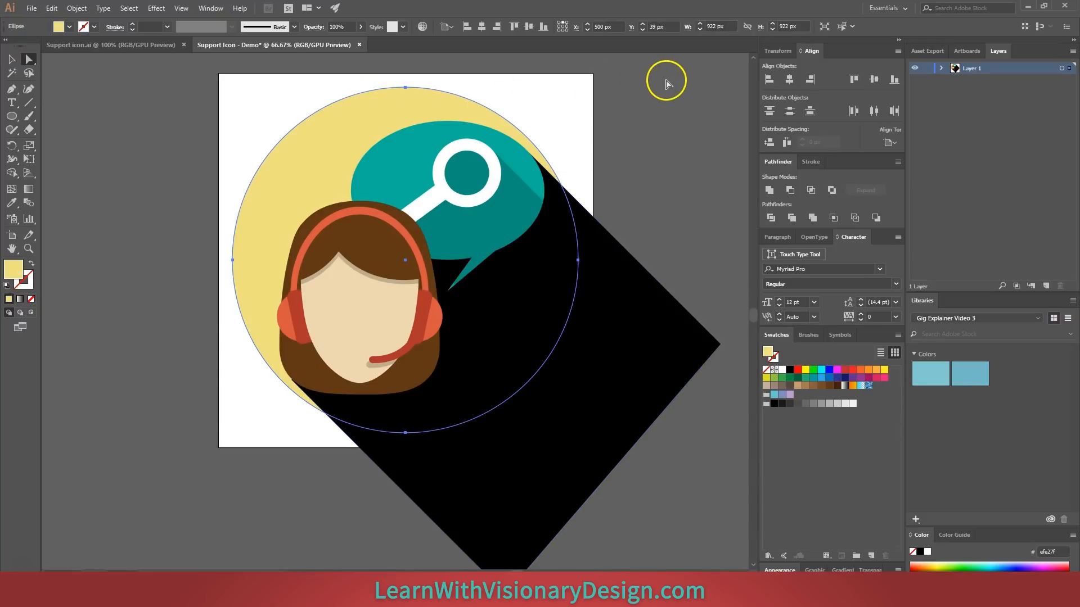
# Fine-tune the black shape's lower-left edge so it lines up with the hair's lower-left curve.
pyautogui.click(481, 389)
pyautogui.hotkey('ctrl', '=')
pyautogui.hotkey('ctrl', '=')
pyautogui.hotkey('ctrl', '=')
pyautogui.moveTo(158, 369); pyautogui.dragTo(608, 304)
pyautogui.moveTo(276, 361); pyautogui.dragTo(369, 417)
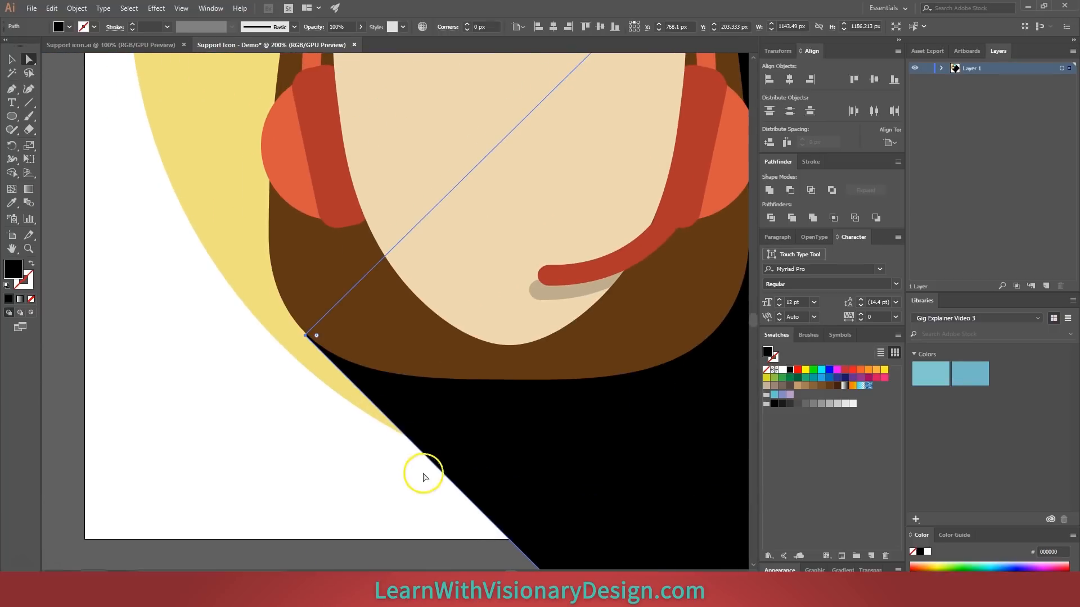
pyautogui.moveTo(436, 465); pyautogui.dragTo(263, 470)
pyautogui.hotkey('ctrl', 'z')
pyautogui.click(218, 462)
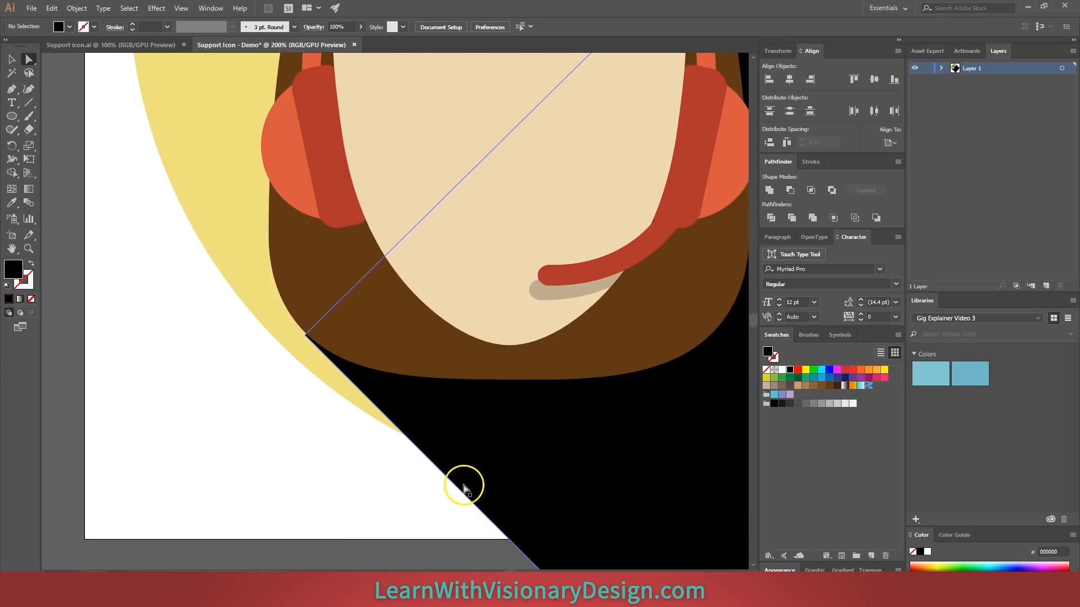
pyautogui.click(456, 492)
pyautogui.moveTo(458, 489)
pyautogui.mouseDown()
pyautogui.moveTo(436, 457)
pyautogui.moveTo(454, 483)
pyautogui.mouseUp()
pyautogui.click(385, 514)
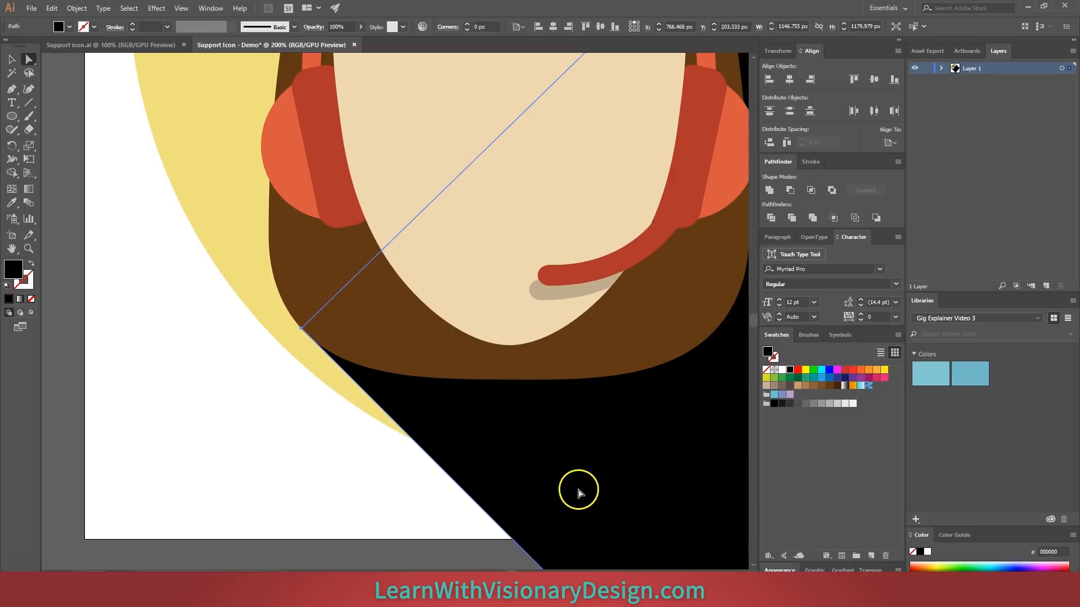
# Trim the black shape to the background by intersecting it with a copy of the yellow circle.
pyautogui.hotkey('ctrl', '-')
pyautogui.hotkey('ctrl', '-')
pyautogui.hotkey('ctrl', '-')
pyautogui.press('v')
pyautogui.click(135, 231)
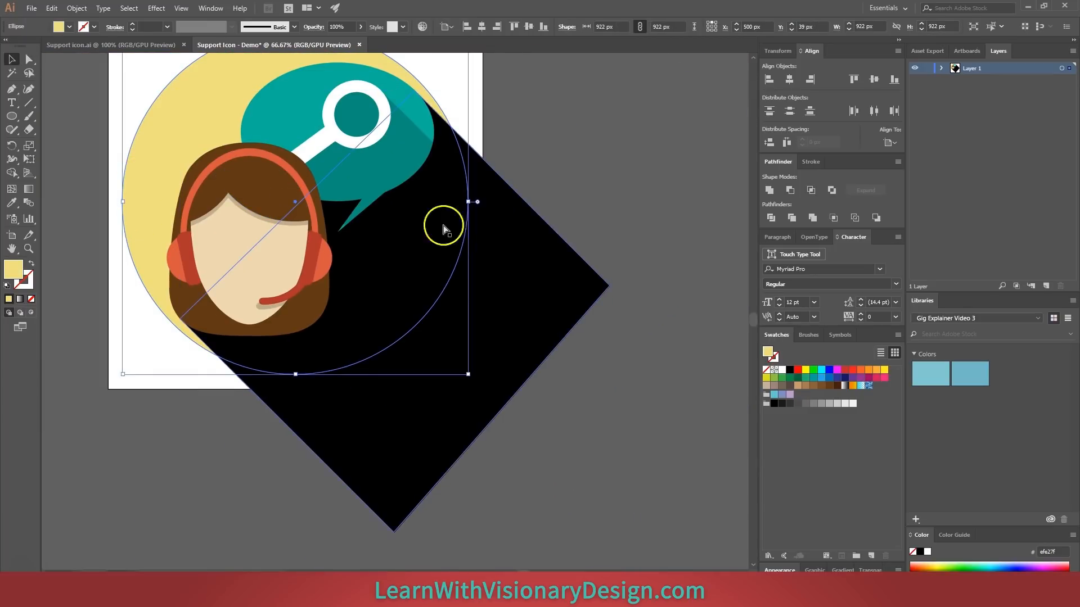
pyautogui.keyDown('shift'); pyautogui.click(557, 248); pyautogui.keyUp('shift')
pyautogui.moveTo(308, 214); pyautogui.dragTo(356, 265)
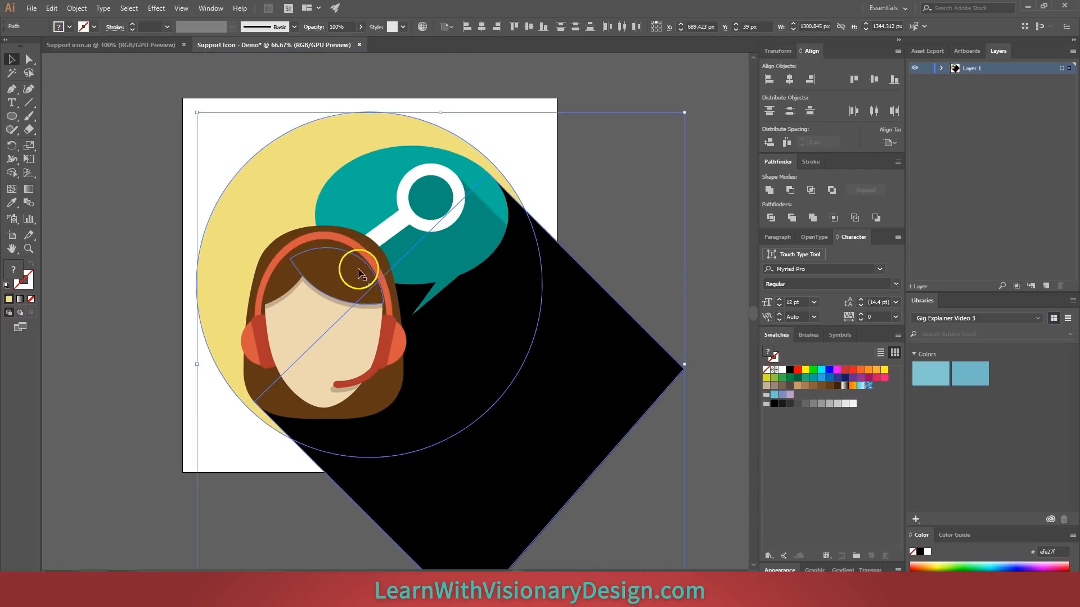
pyautogui.click(816, 188)
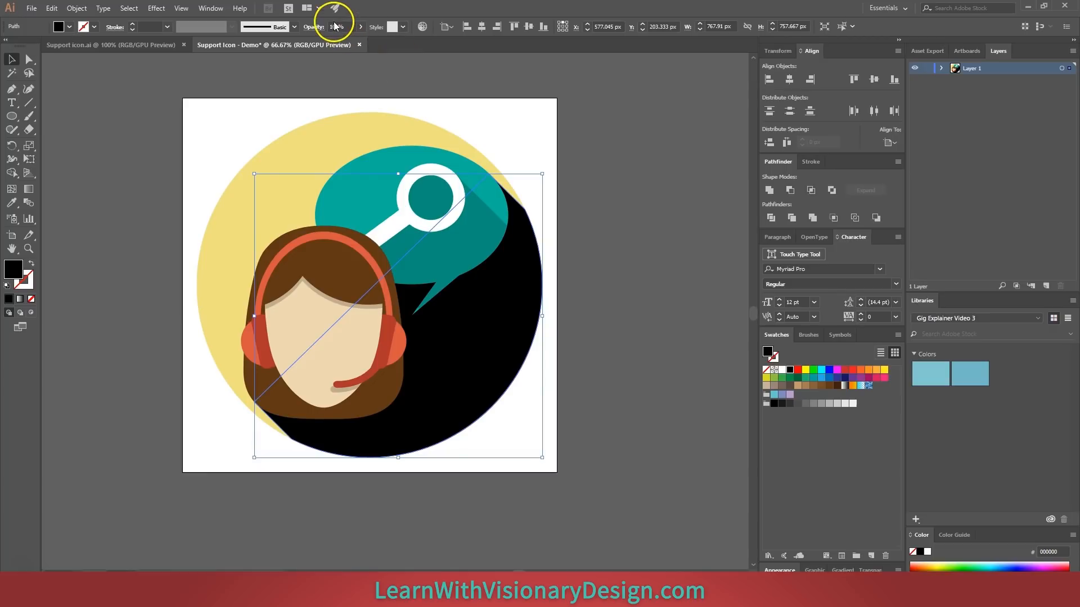
# Set the trimmed long shadow's opacity to 20% and deselect it.
pyautogui.write('20')
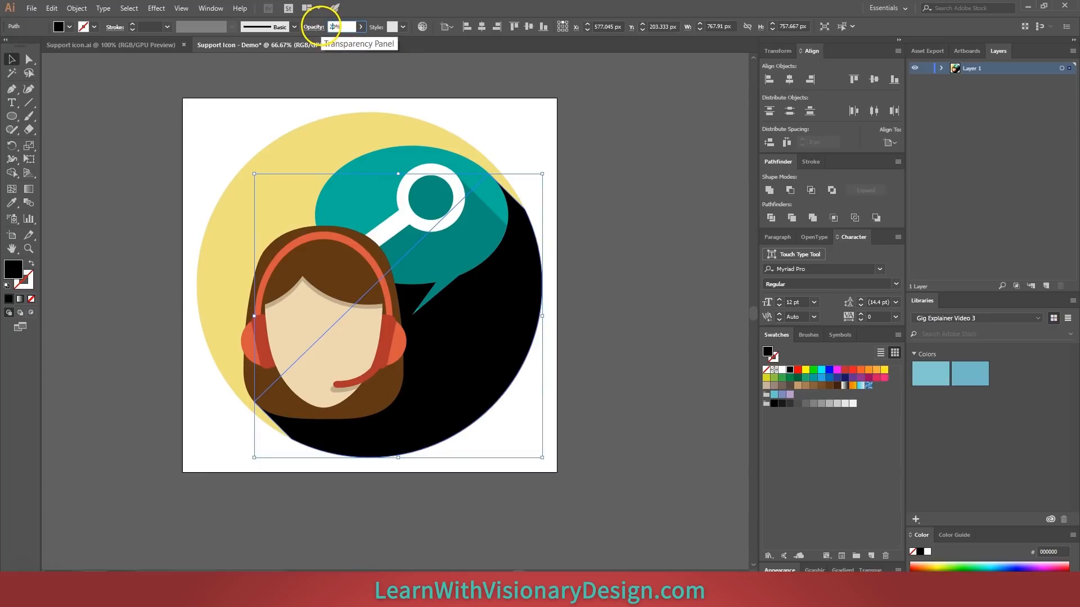
pyautogui.press('Return')
pyautogui.hotkey('ctrl', 'shift', 'a')
pyautogui.moveTo(349, 198); pyautogui.dragTo(402, 226)
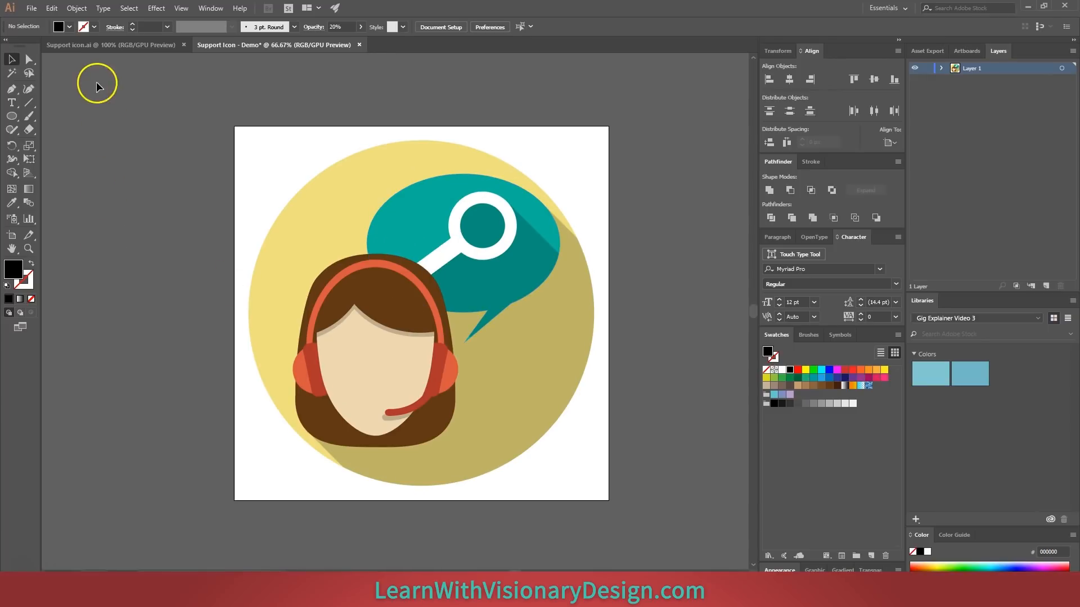
# Ungroup the head and make a black copy of the face shape, offset slightly down and to the right.
pyautogui.click(356, 379)
pyautogui.hotkey('ctrl', 'shift', 'g')
pyautogui.click(663, 294)
pyautogui.click(396, 383)
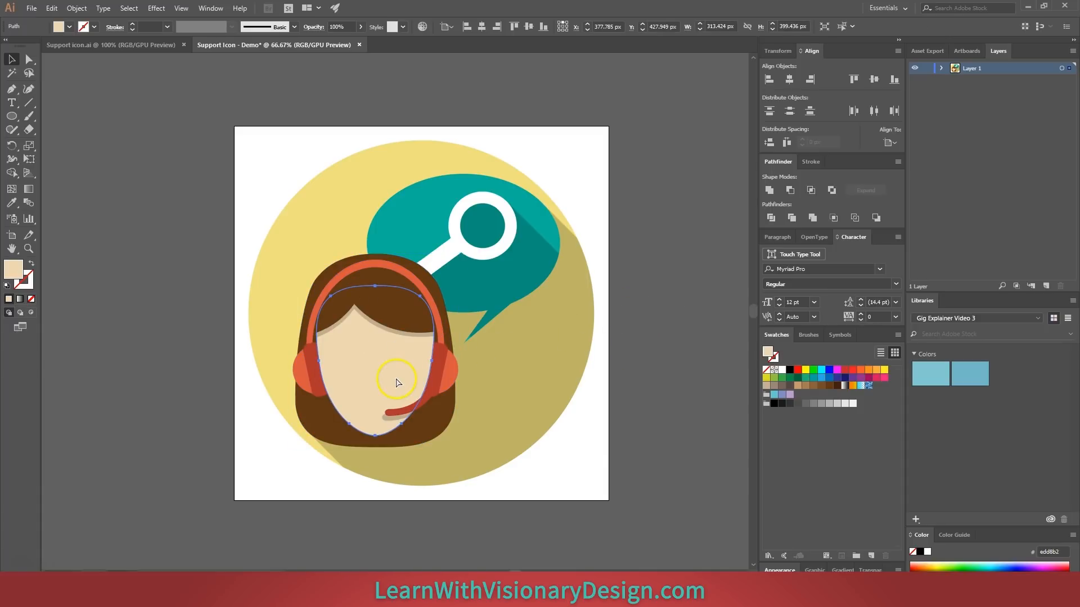
pyautogui.moveTo(394, 381); pyautogui.dragTo(401, 390)
pyautogui.click(790, 370)
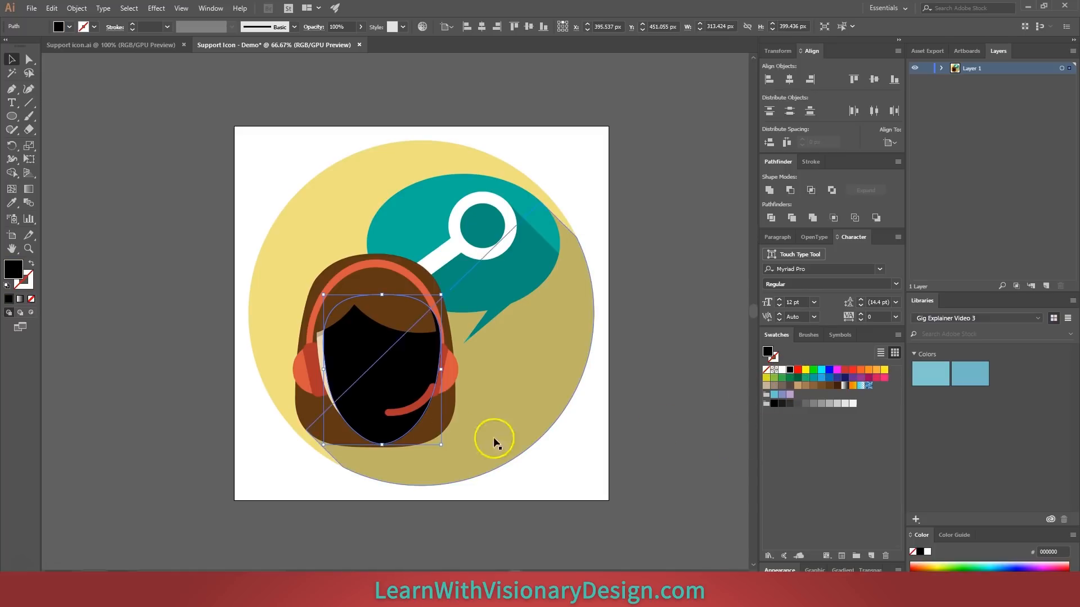
# Send the black face copy behind the face and headset while keeping it above the brown hair.
pyautogui.hotkey('ctrl', '[')
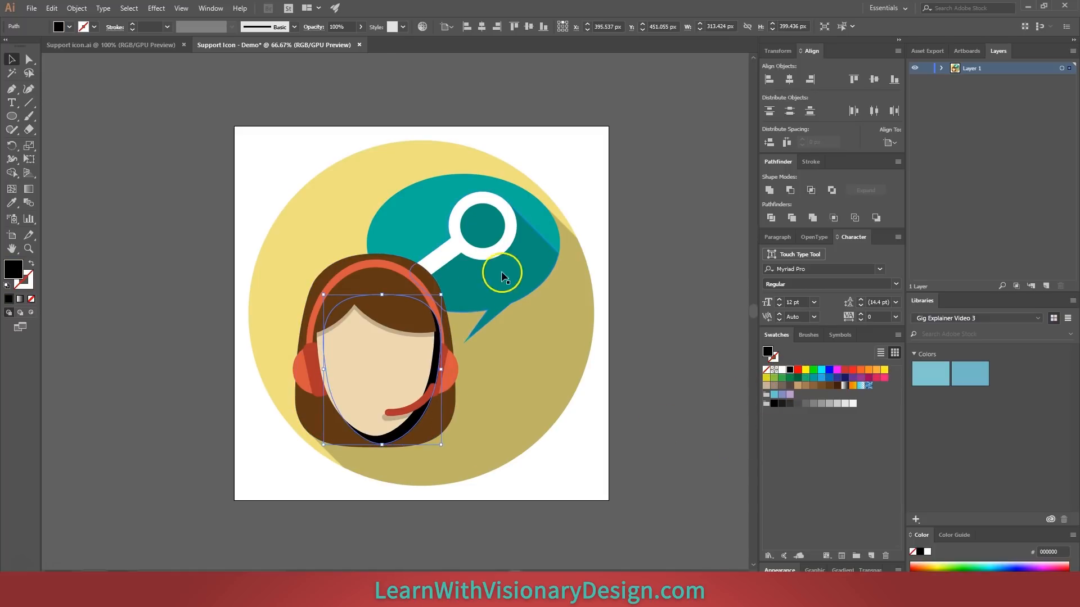
pyautogui.hotkey('ctrl', '[')
pyautogui.hotkey('ctrl', ']')
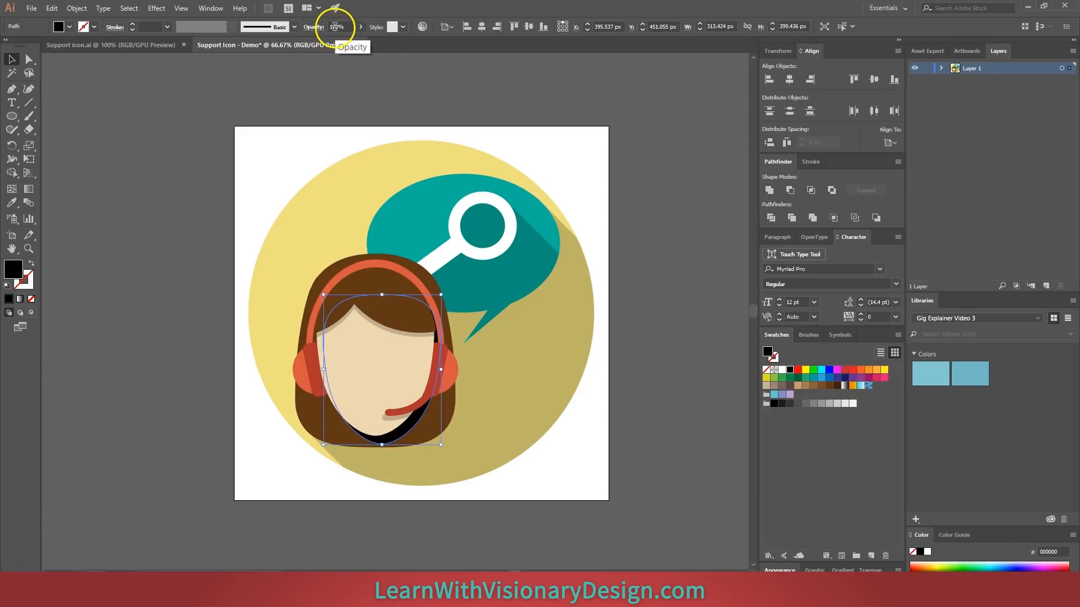
# Set the black face shadow's opacity to 20% and deselect it.
pyautogui.click(335, 26)
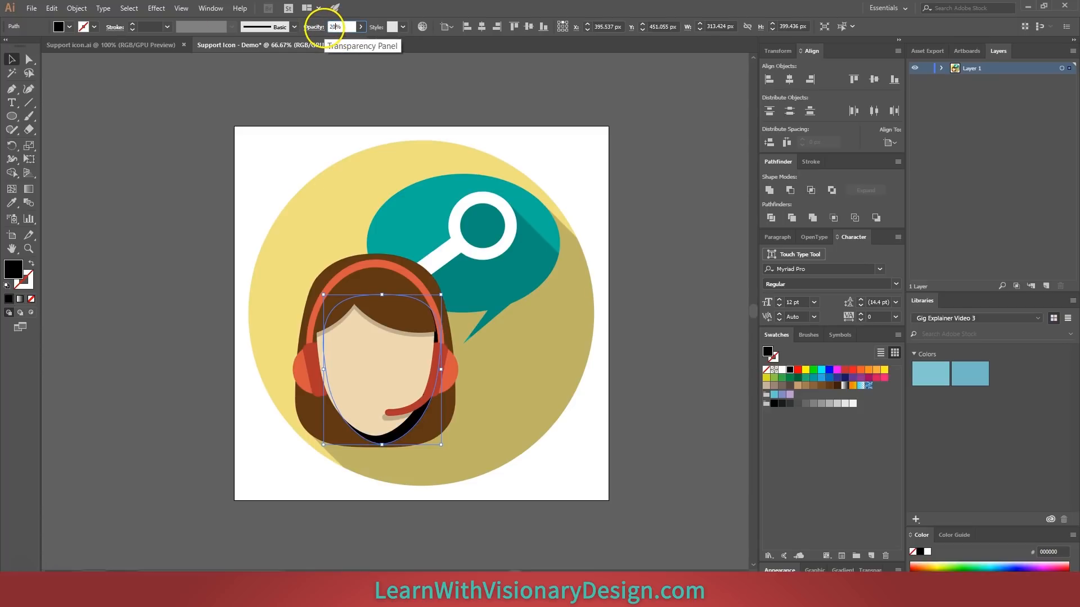
pyautogui.write('20')
pyautogui.press('Return')
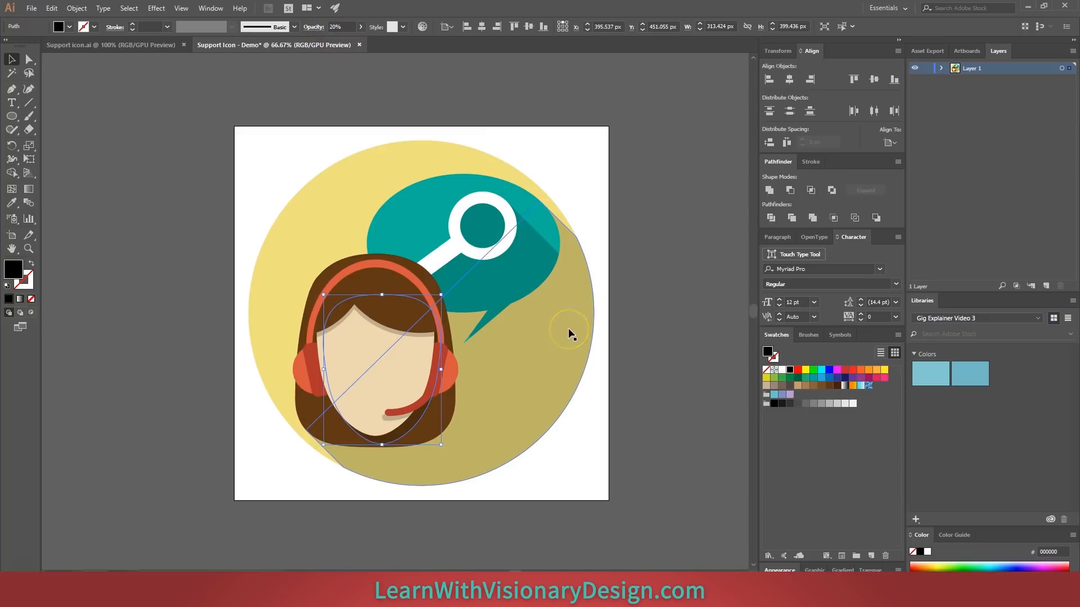
pyautogui.moveTo(420, 429); pyautogui.dragTo(399, 424)
pyautogui.click(675, 386)
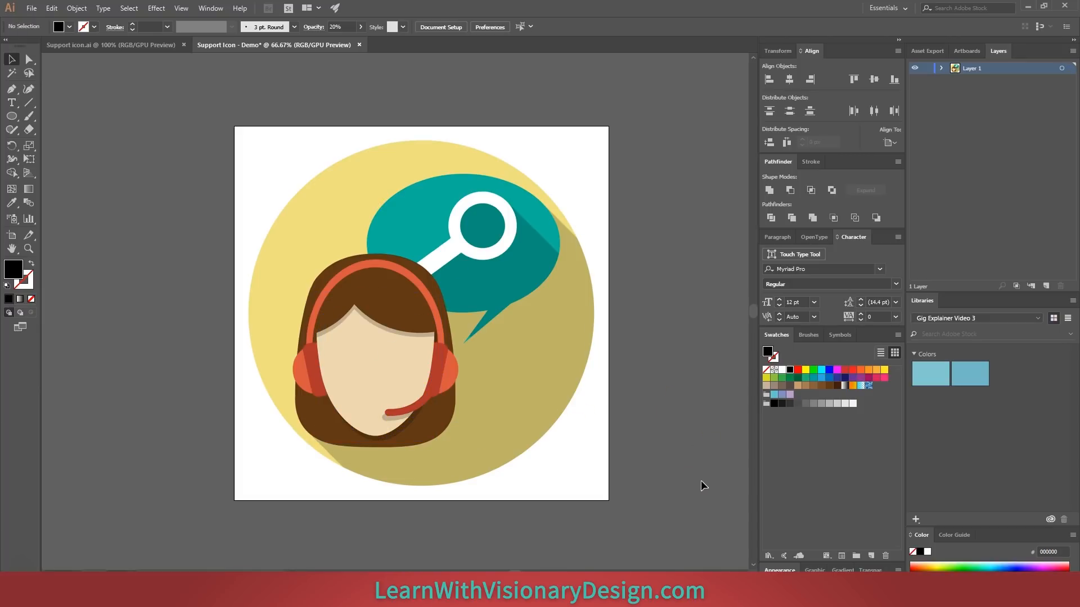
# Make a black copy of the headset's ear cups, offset slightly down and right, and send it behind the originals.
pyautogui.click(442, 369)
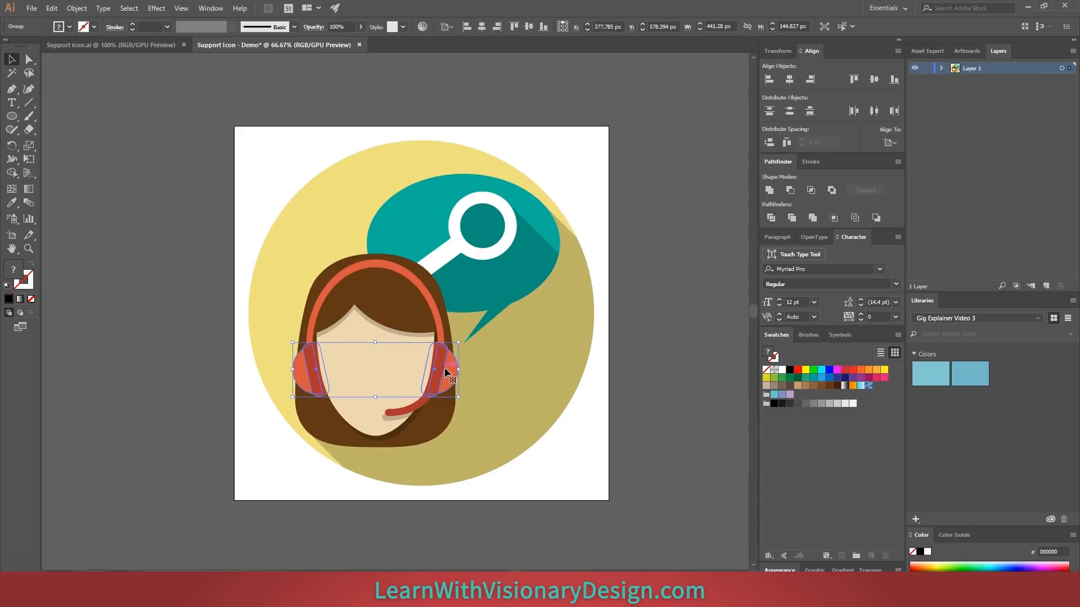
pyautogui.moveTo(446, 370); pyautogui.dragTo(449, 380)
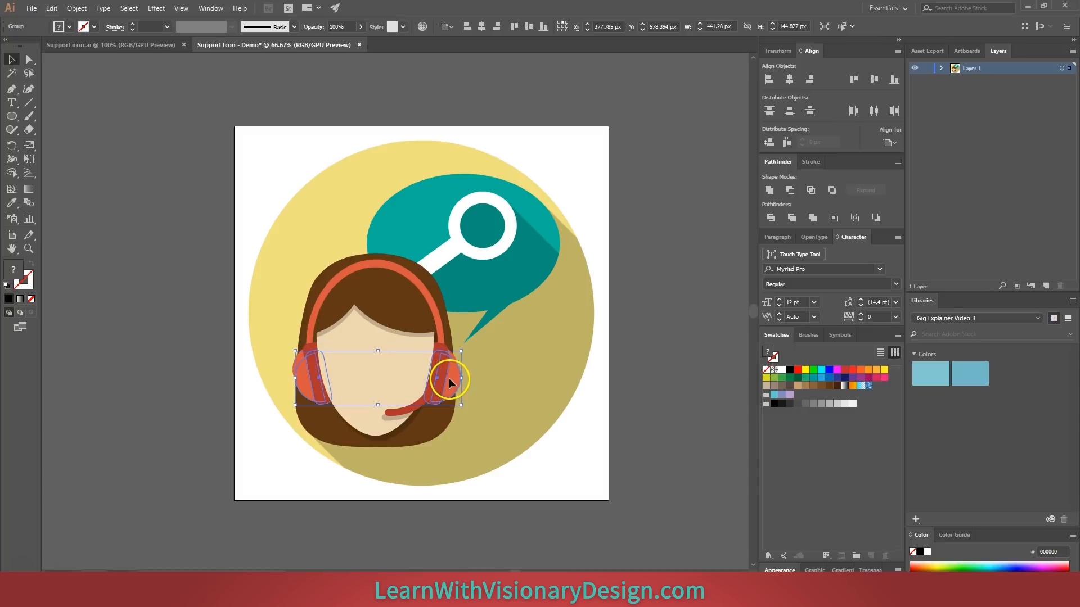
pyautogui.click(790, 370)
pyautogui.hotkey('ctrl', '[')
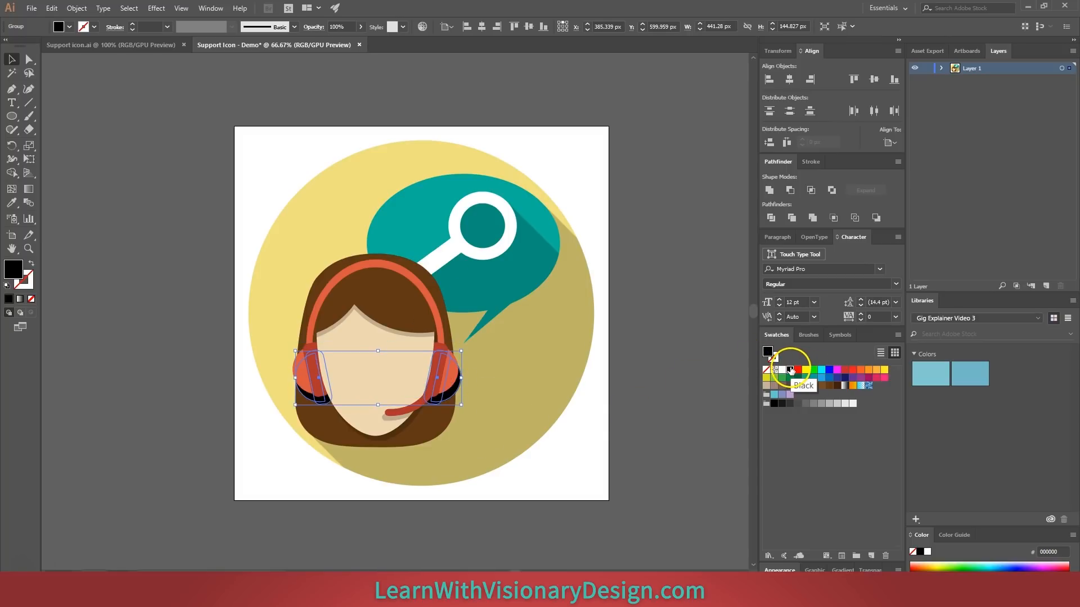
pyautogui.click(336, 27)
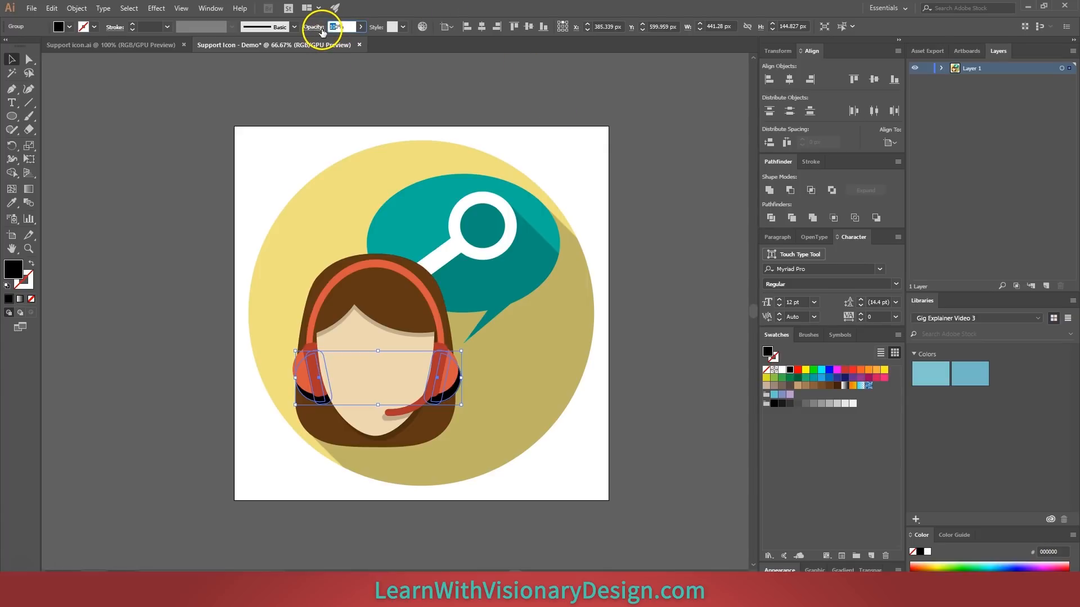
pyautogui.write('20')
pyautogui.press('Return')
pyautogui.click(777, 190)
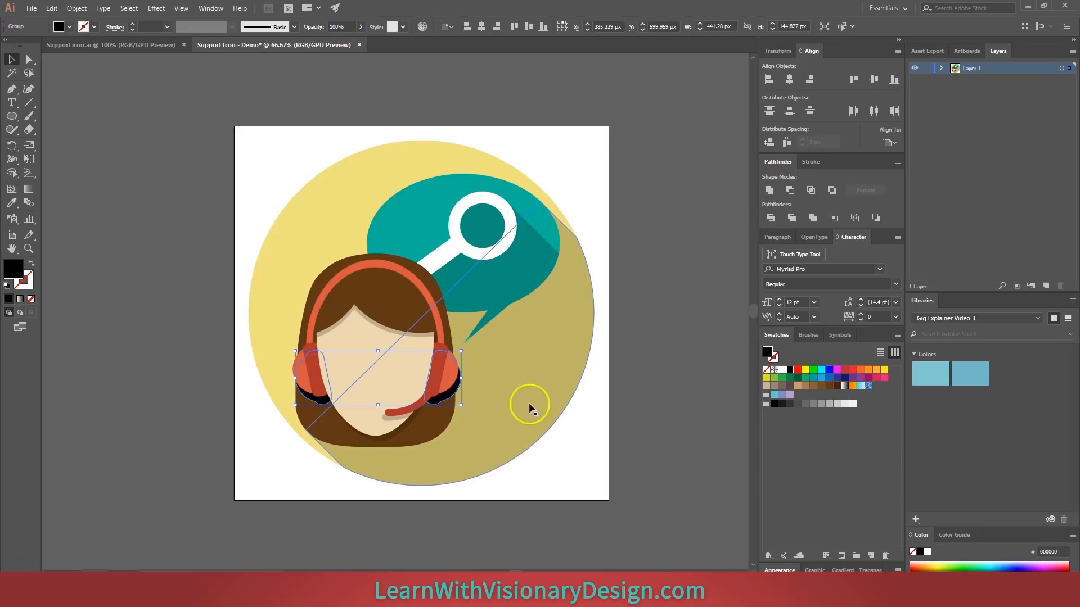
# Intersect the ear cups' black shadow with the brown hair shape so it is trimmed to the hair outline.
pyautogui.click(436, 426)
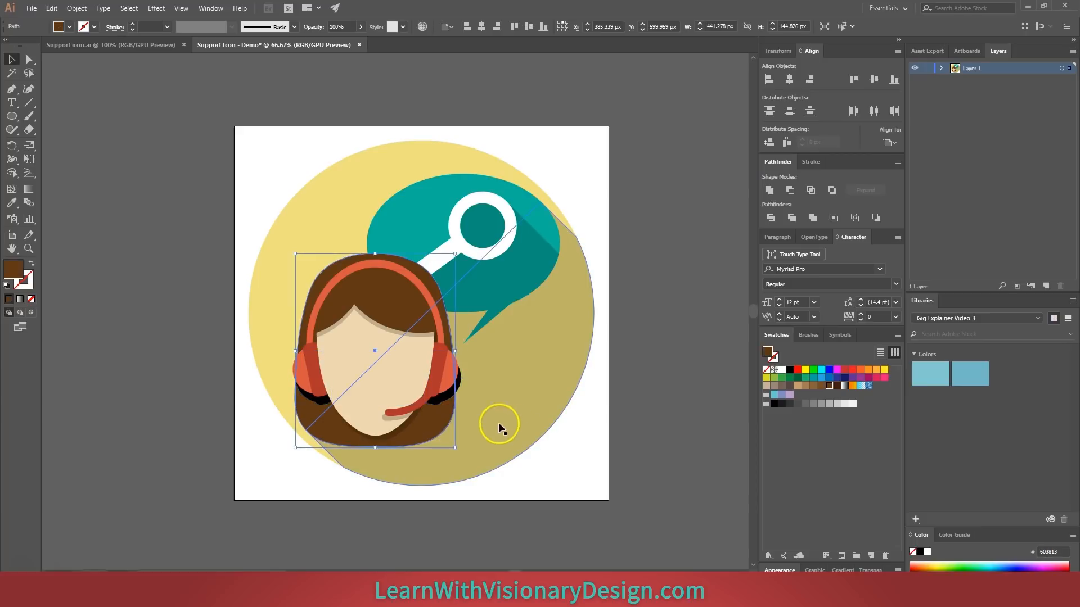
pyautogui.keyDown('shift'); pyautogui.click(457, 388); pyautogui.keyUp('shift')
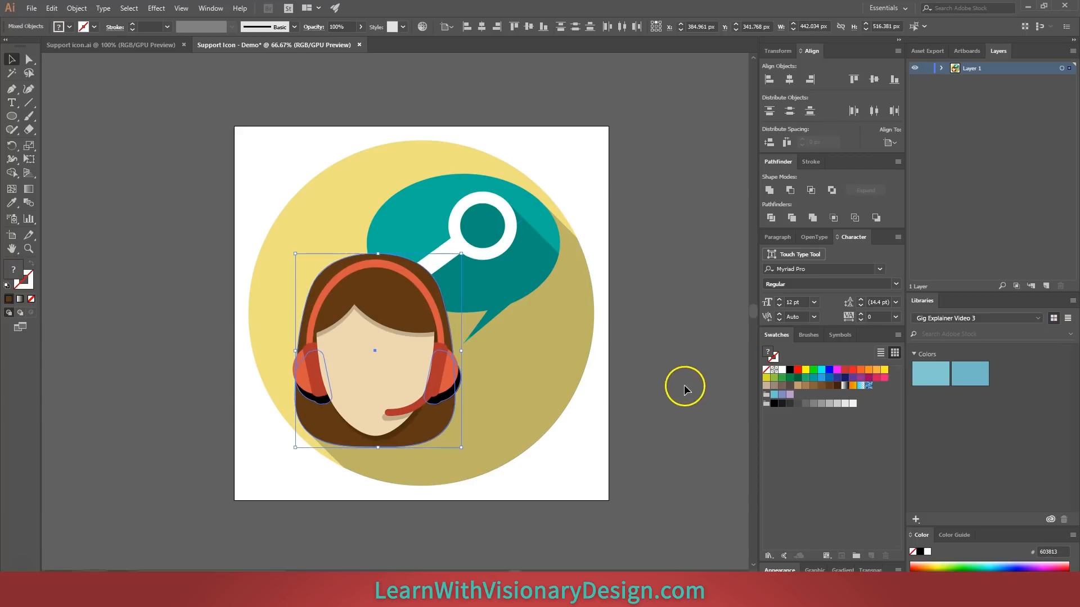
pyautogui.click(696, 412)
pyautogui.click(461, 386)
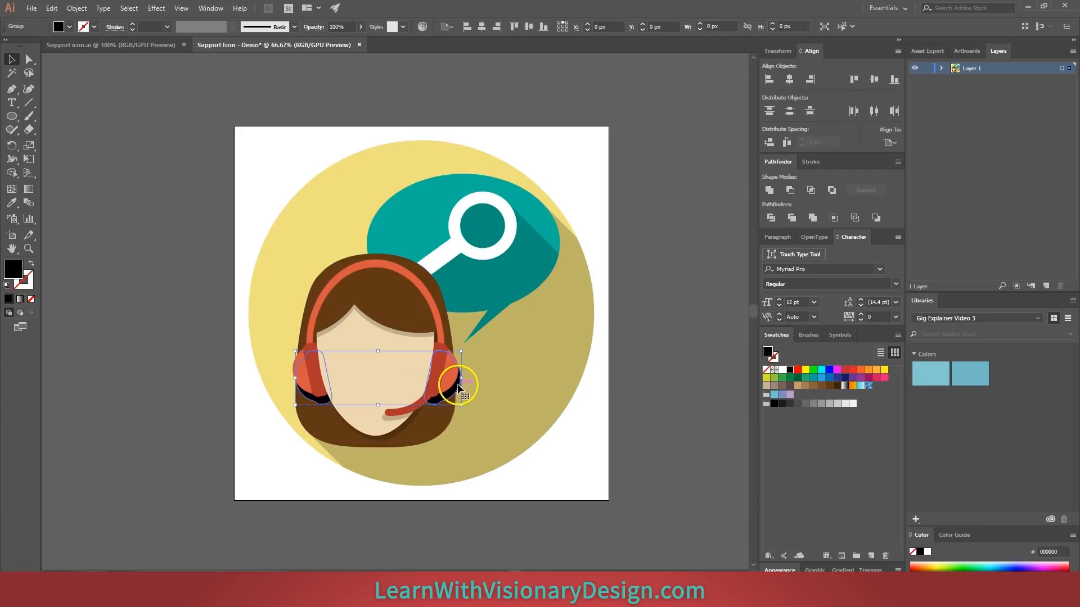
pyautogui.keyDown('shift'); pyautogui.click(447, 410); pyautogui.keyUp('shift')
pyautogui.click(822, 189)
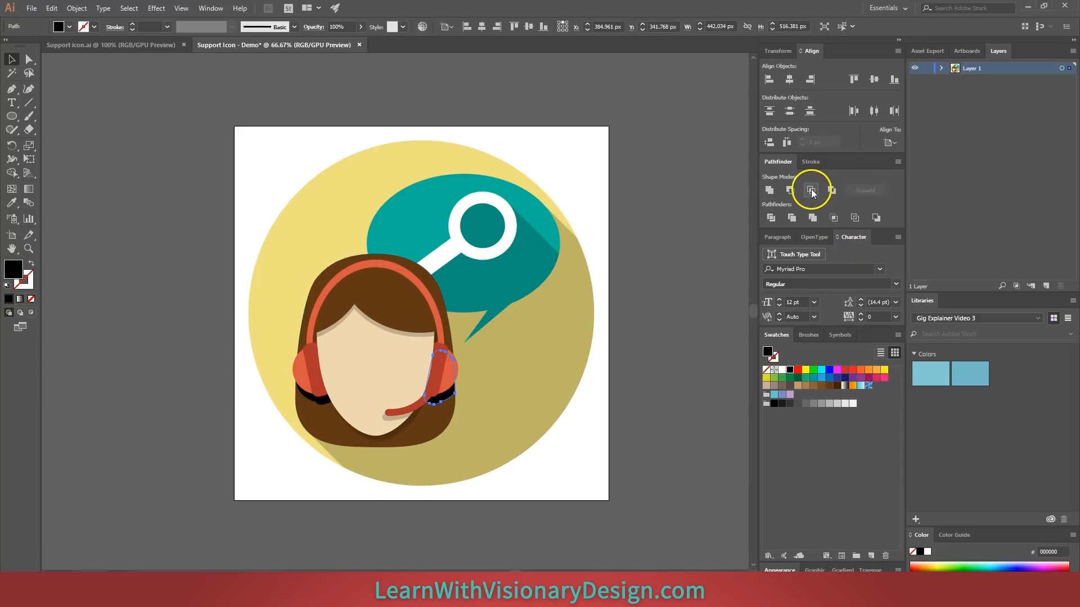
pyautogui.click(638, 451)
# Set the opacity of both black ear cup shadows to 20% and deselect them.
pyautogui.click(317, 401)
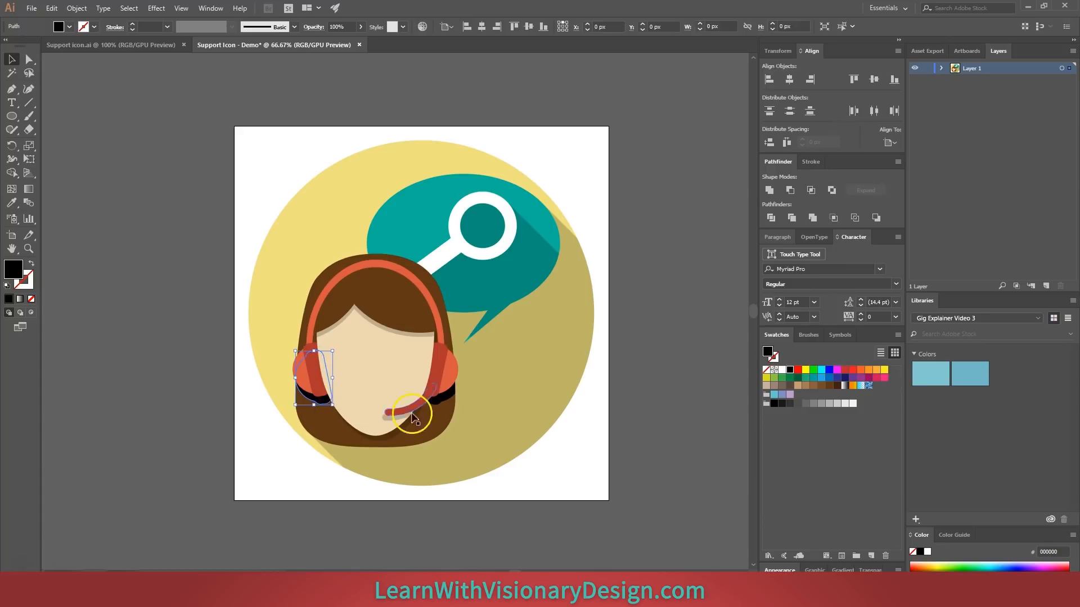
pyautogui.keyDown('shift'); pyautogui.click(436, 403); pyautogui.keyUp('shift')
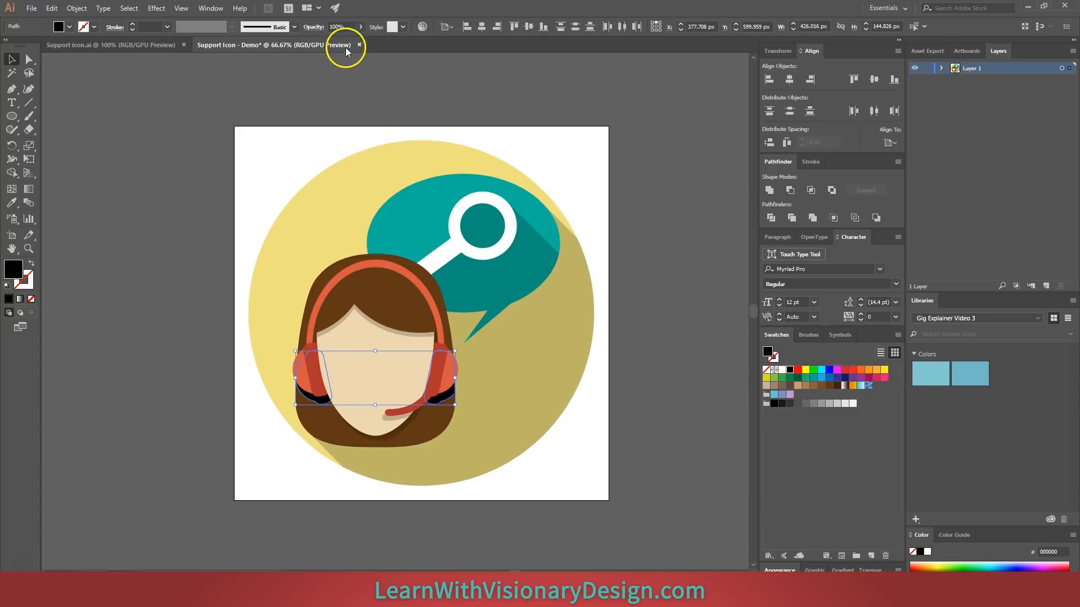
pyautogui.click(336, 27)
pyautogui.write('20')
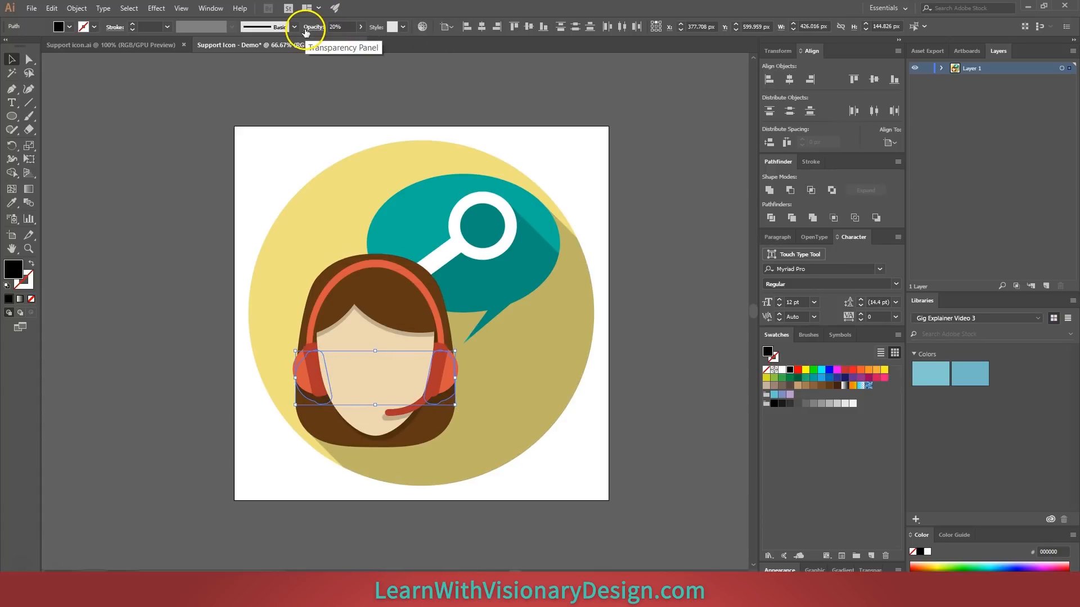
pyautogui.press('Return')
pyautogui.click(681, 272)
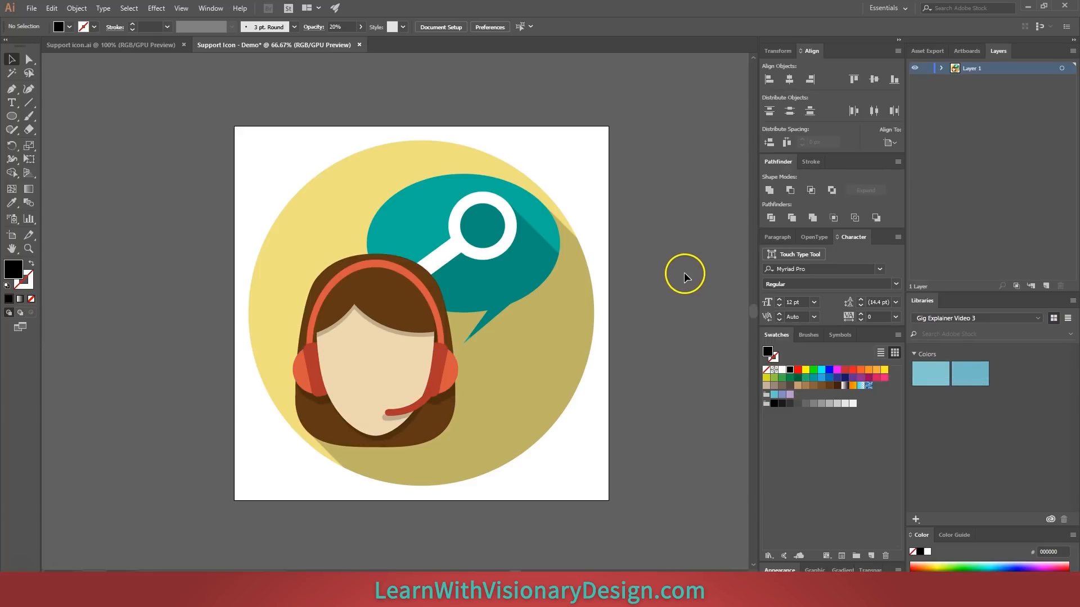
pyautogui.moveTo(552, 282); pyautogui.dragTo(573, 306)
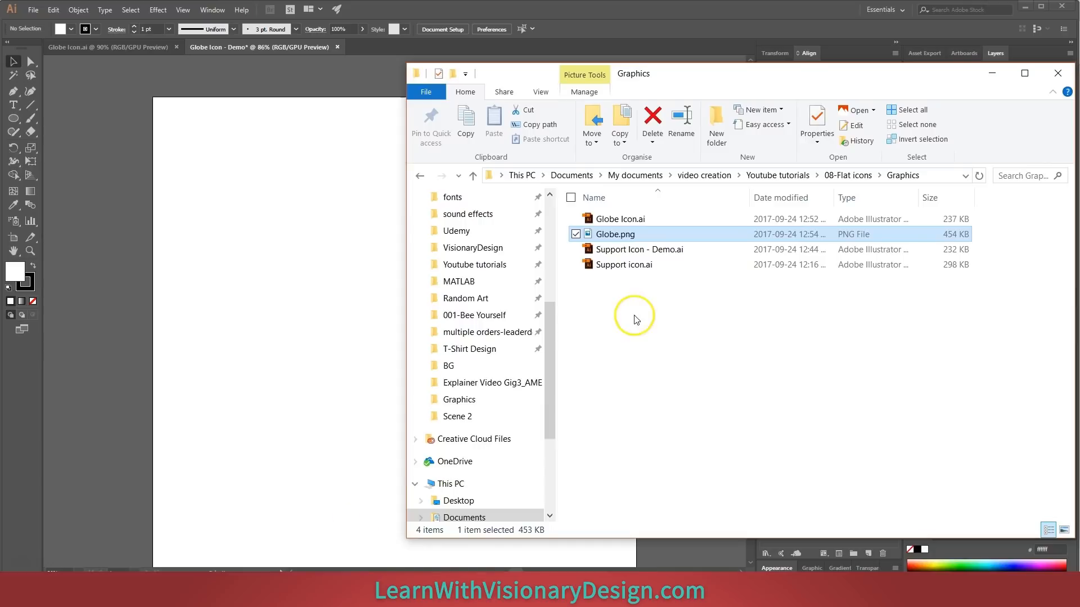
# Place Globe.png from the Graphics folder into the Globe Icon - Demo document and scale it down to about 732 by 741 px.
pyautogui.moveTo(615, 234); pyautogui.dragTo(271, 393)
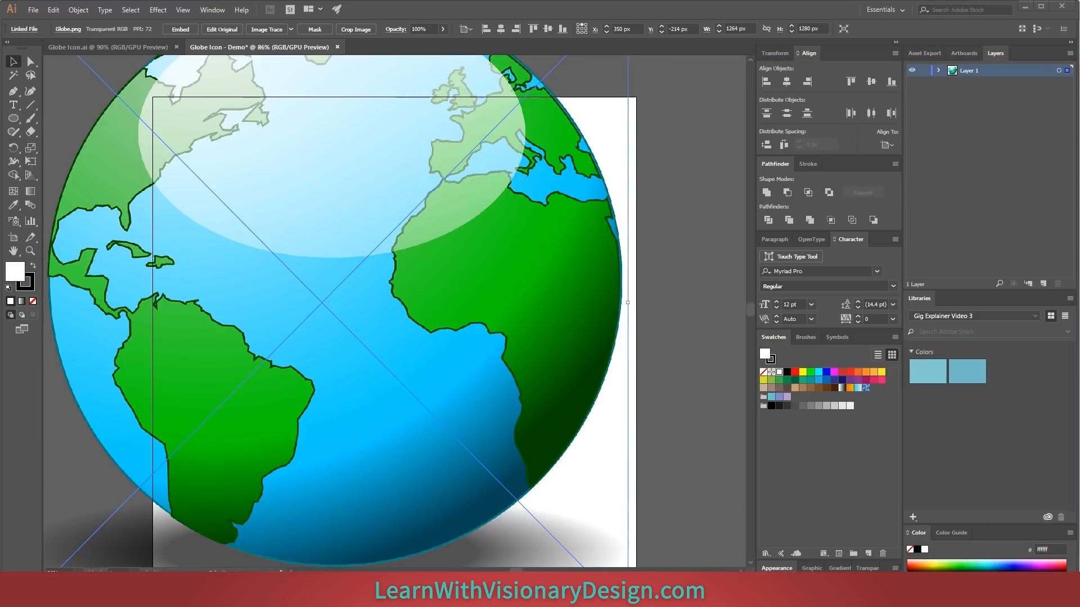
pyautogui.moveTo(501, 160); pyautogui.dragTo(597, 303)
pyautogui.moveTo(723, 136); pyautogui.dragTo(604, 188)
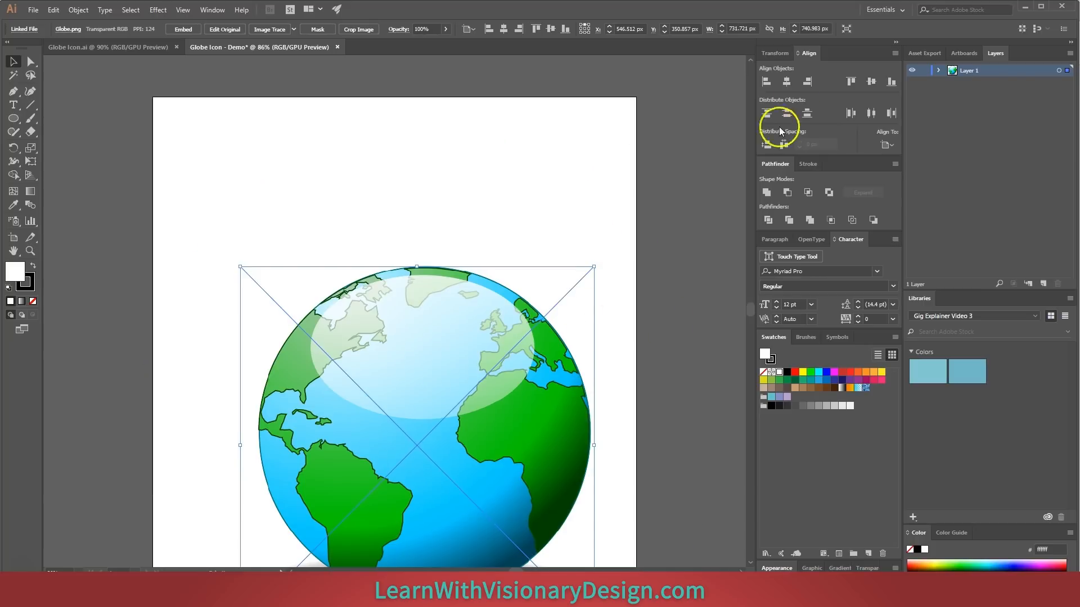
# Center the globe image on the artboard horizontally and vertically, and lock it.
pyautogui.click(787, 81)
pyautogui.click(871, 81)
pyautogui.click(939, 70)
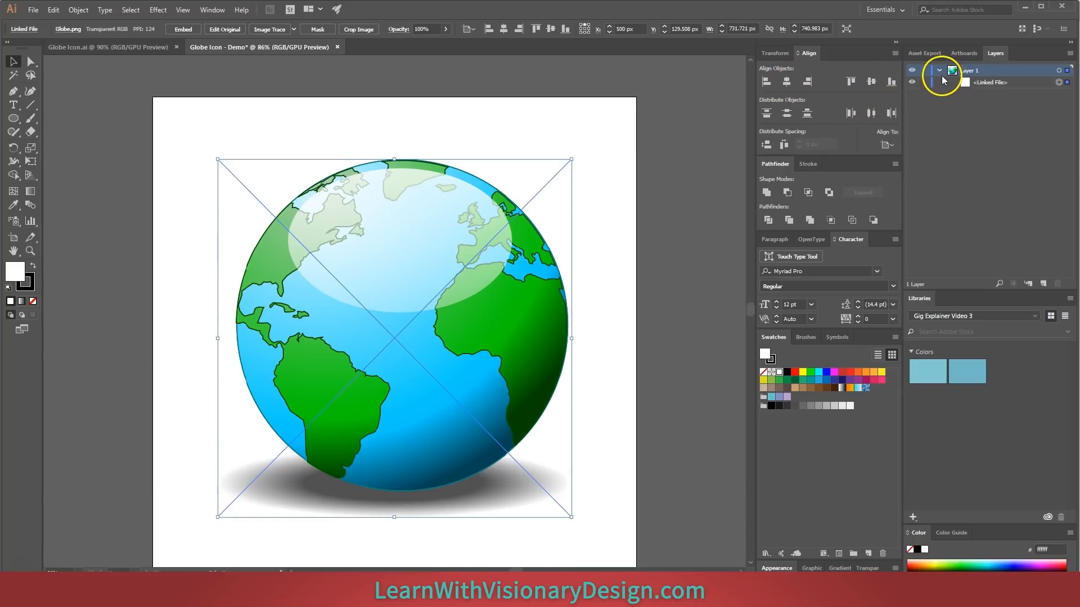
pyautogui.click(923, 82)
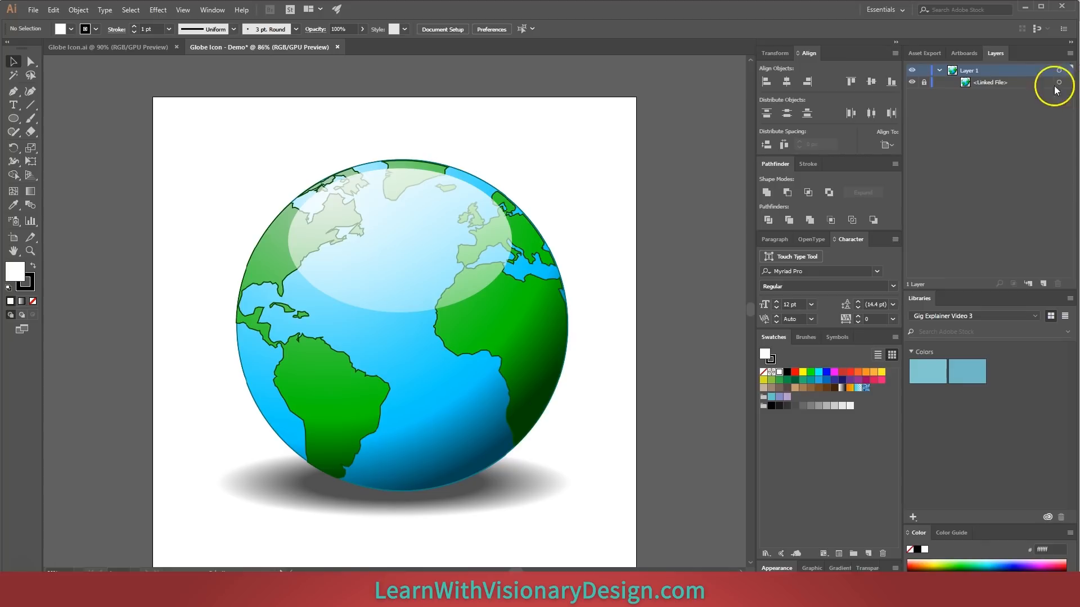
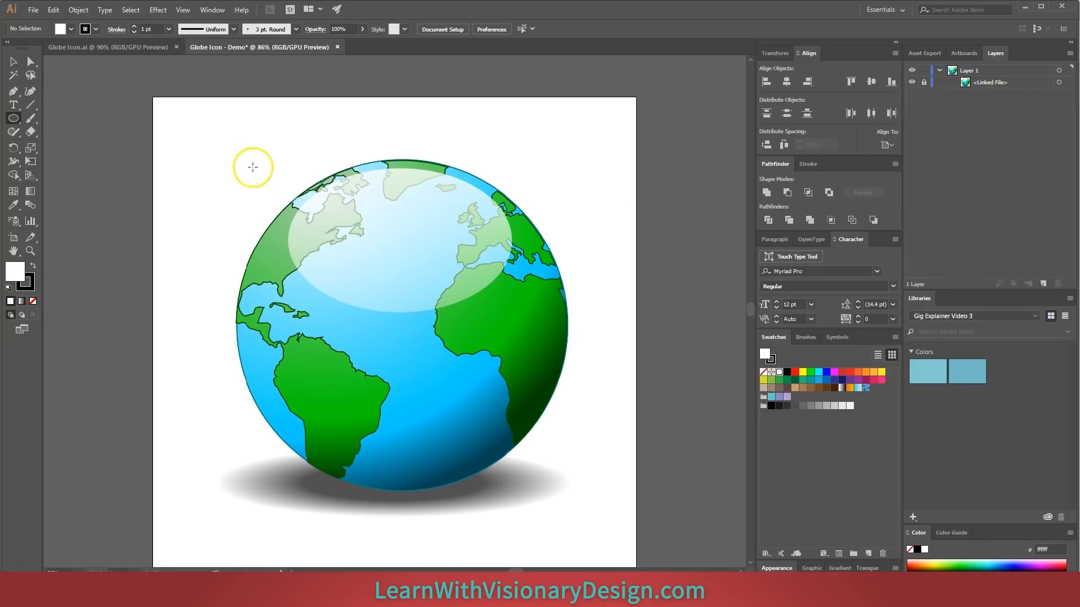
# Draw a circle about 706 px in diameter over the globe and center it on the artboard.
pyautogui.moveTo(249, 157); pyautogui.dragTo(486, 498)
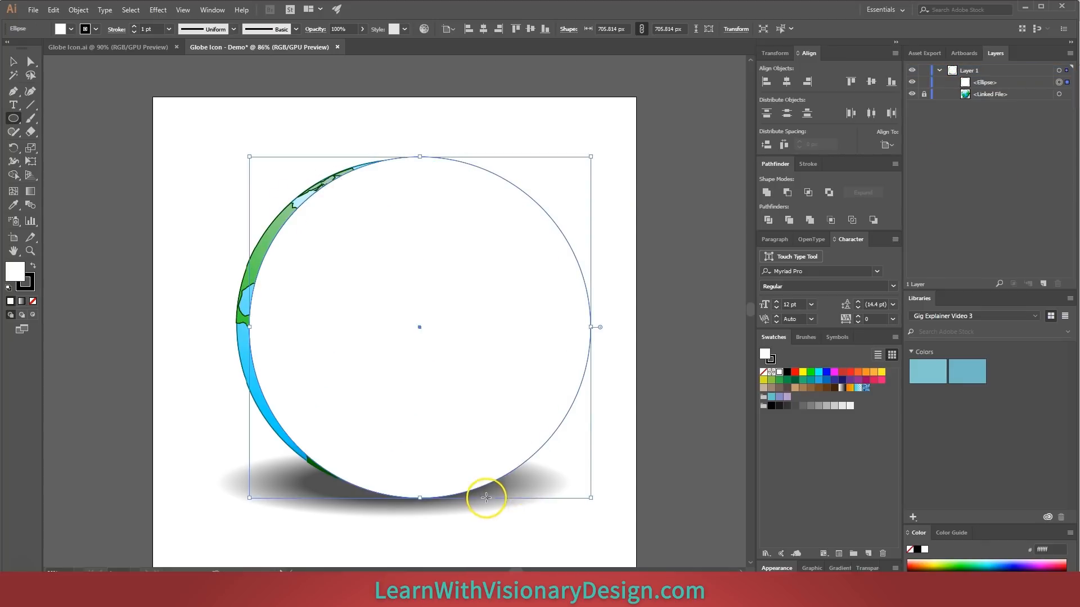
pyautogui.click(788, 81)
pyautogui.click(870, 82)
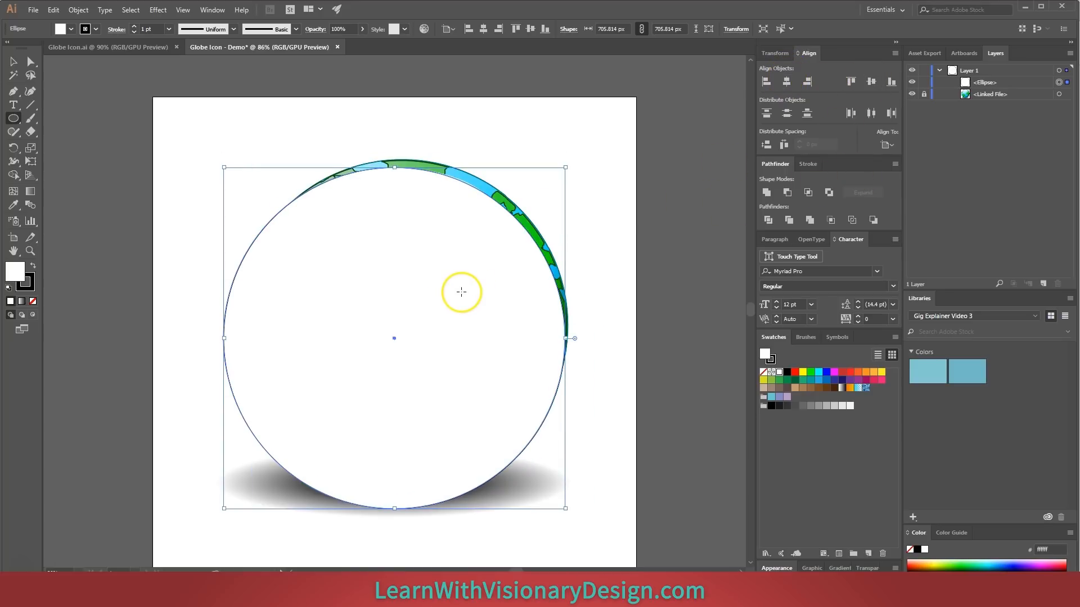
# Shrink the circle to about 676 px and move it onto the globe's outline.
pyautogui.moveTo(565, 167); pyautogui.dragTo(551, 184)
pyautogui.moveTo(470, 313); pyautogui.dragTo(485, 290)
pyautogui.hotkey('ctrl', 'z')
pyautogui.press('v')
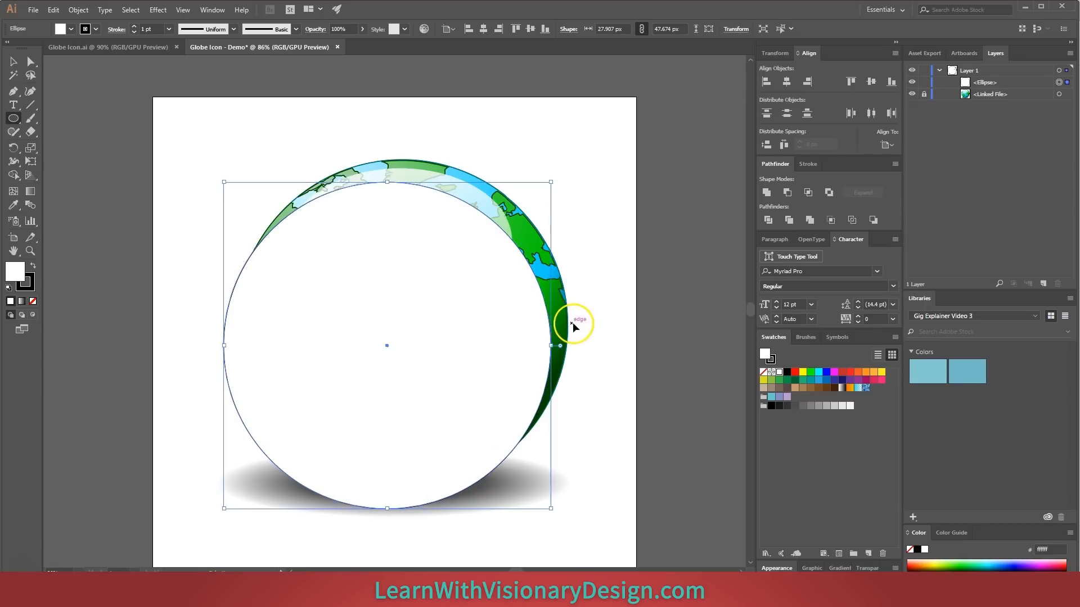
pyautogui.moveTo(419, 329); pyautogui.dragTo(437, 309)
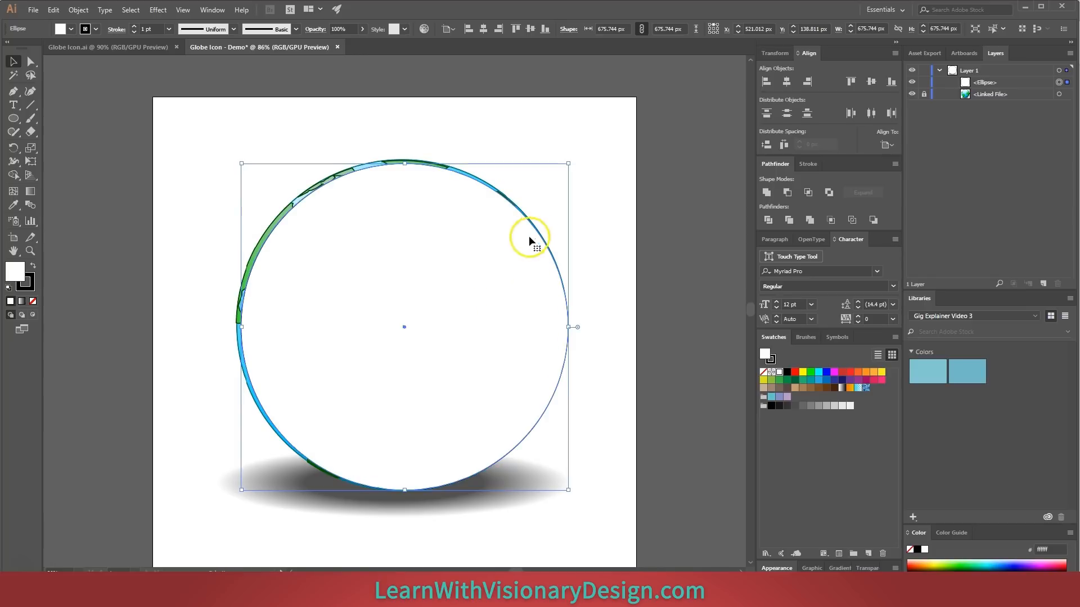
# Remove the circle's stroke and fill it with the blue swatch #29ABE2.
pyautogui.click(772, 361)
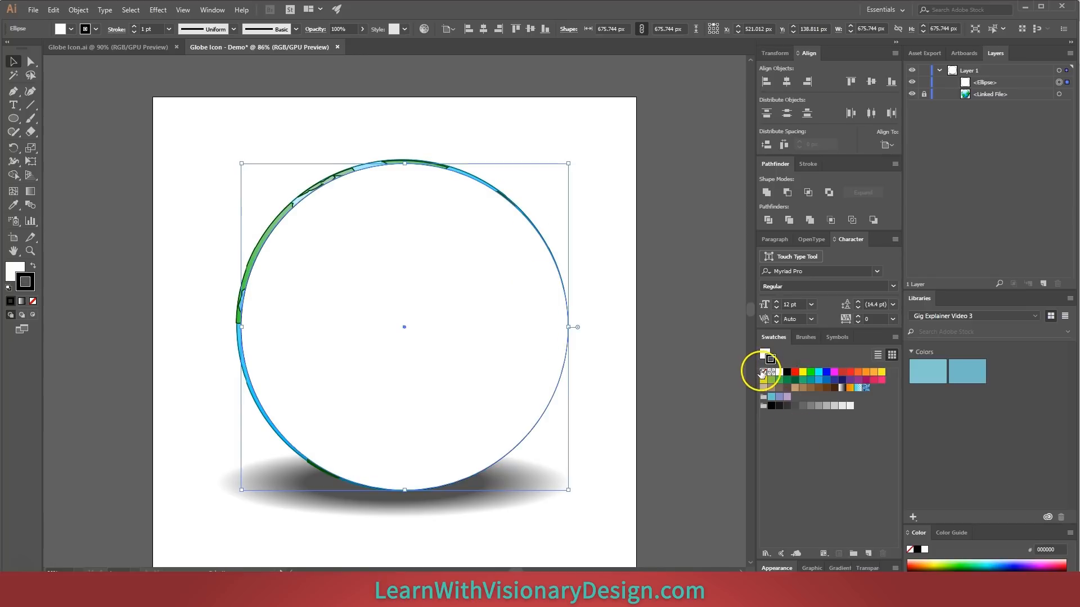
pyautogui.click(763, 372)
pyautogui.click(765, 354)
pyautogui.click(819, 373)
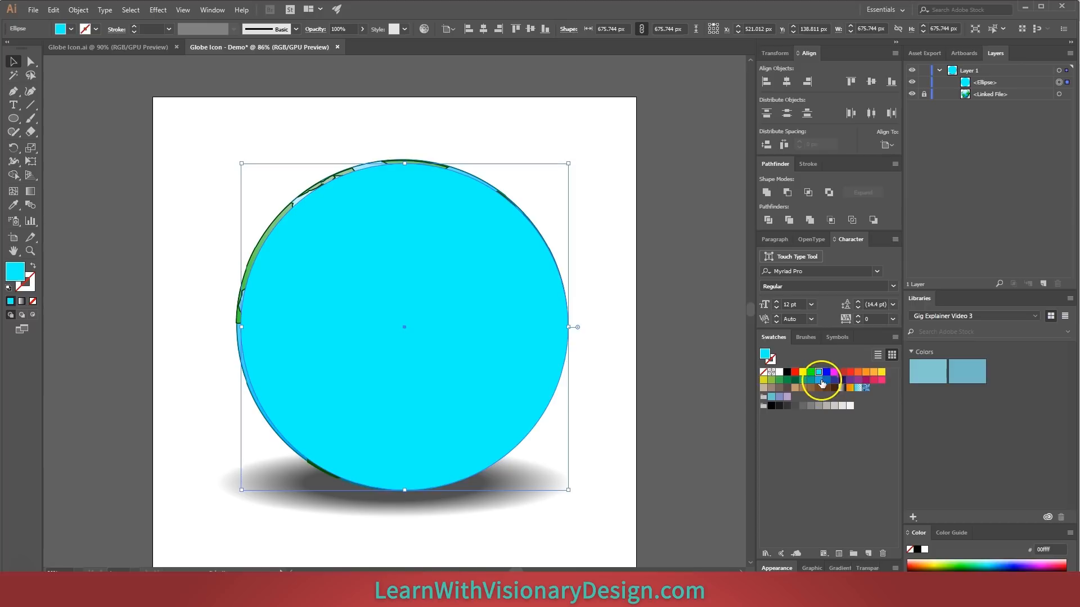
pyautogui.click(819, 380)
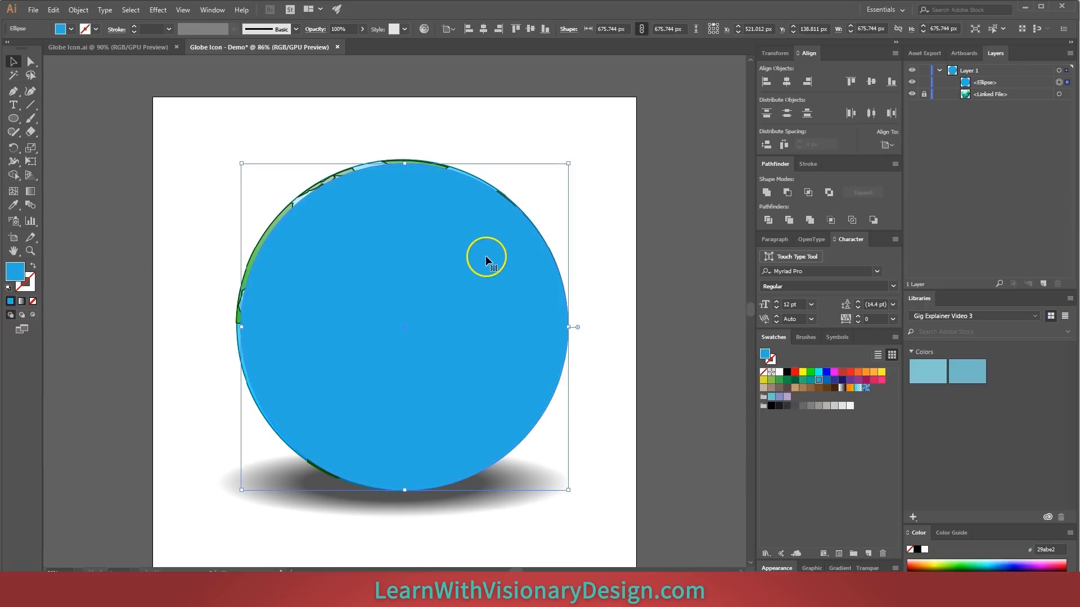
# Fit the blue circle to the globe's edge at about 687 px in diameter and set its opacity to 40%.
pyautogui.moveTo(482, 255); pyautogui.dragTo(483, 249)
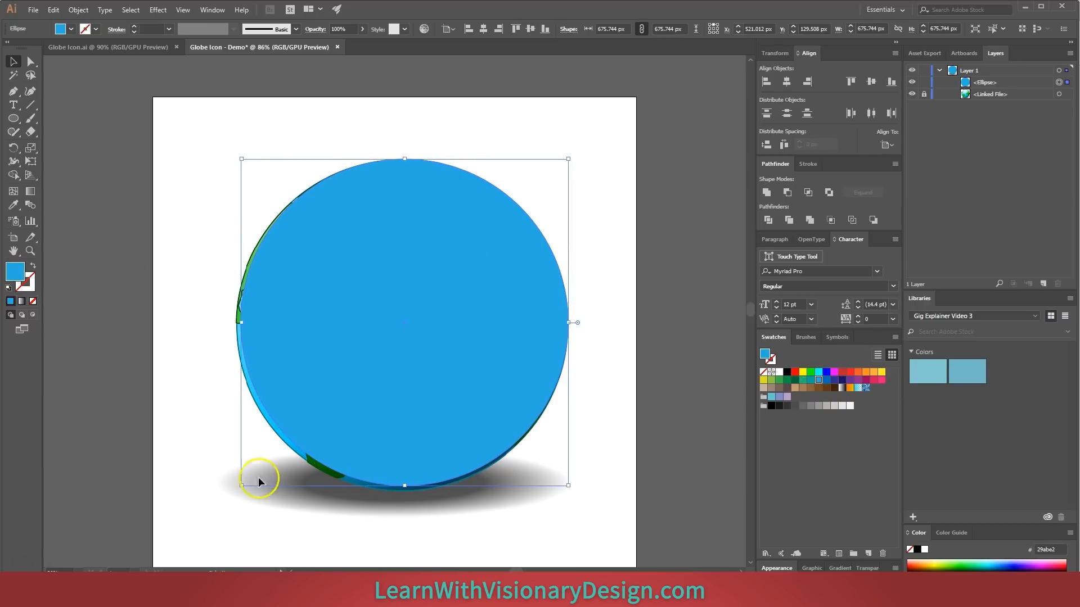
pyautogui.moveTo(241, 486); pyautogui.dragTo(236, 493)
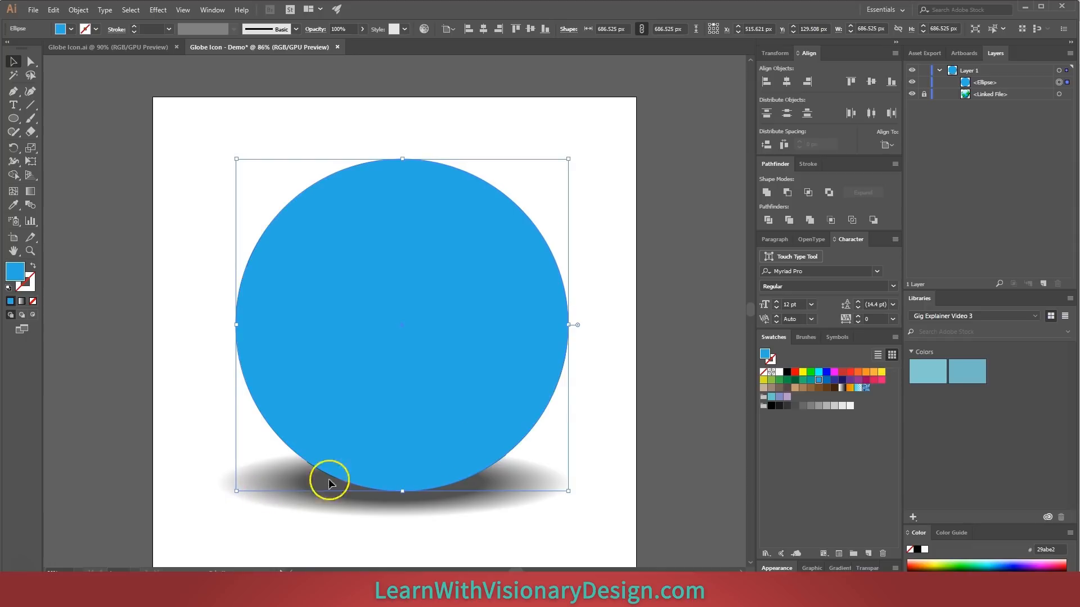
pyautogui.doubleClick(335, 29)
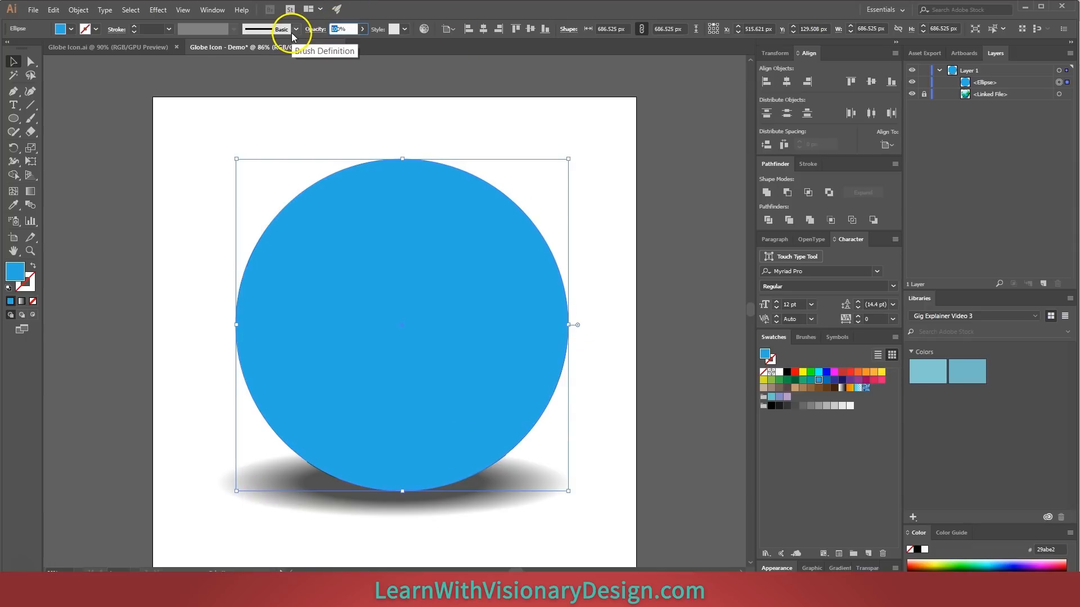
pyautogui.write('40')
pyautogui.press('Return')
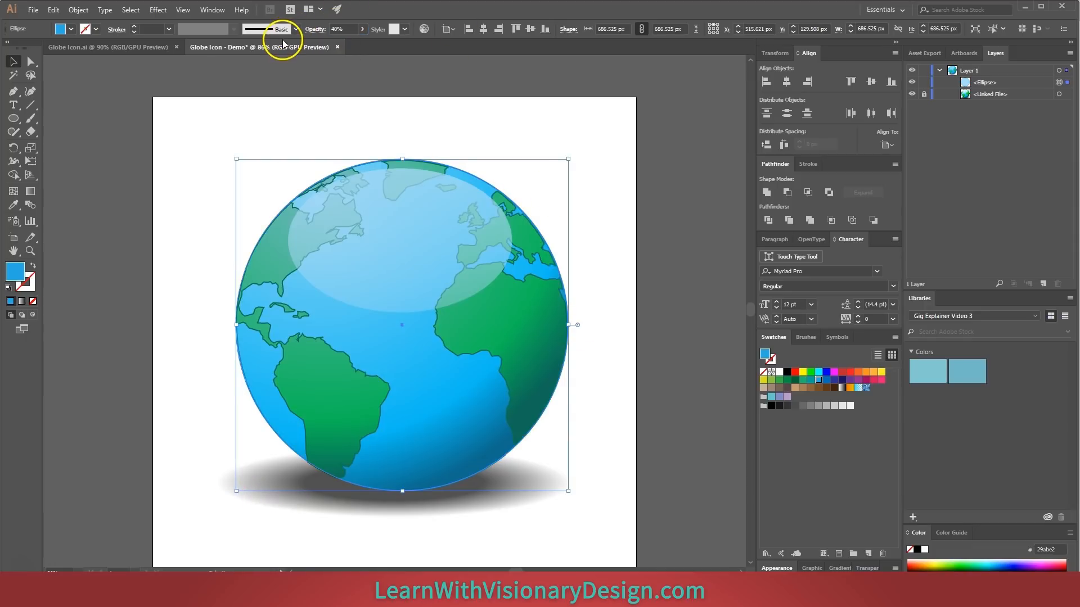
# Hide the semi-transparent blue circle so the globe image can be traced.
pyautogui.click(642, 265)
pyautogui.click(443, 383)
pyautogui.hotkey('ctrl', '3')
pyautogui.hotkey('ctrl', 'alt', '3')
pyautogui.hotkey('ctrl', '3')
# Trace Greenland at the globe's upper edge with the Pen tool and fill it with dark green #006837.
pyautogui.click(378, 157)
pyautogui.moveTo(387, 171)
pyautogui.mouseDown()
pyautogui.moveTo(379, 185)
pyautogui.moveTo(406, 196)
pyautogui.moveTo(447, 180)
pyautogui.mouseUp()
pyautogui.click(448, 164)
pyautogui.click(802, 380)
pyautogui.click(795, 380)
# Trace Europe, including the British Isles, as a closed dark green shape that extends slightly beyond the globe's edge.
pyautogui.click(500, 187)
pyautogui.moveTo(493, 204); pyautogui.dragTo(498, 209)
pyautogui.moveTo(490, 220)
pyautogui.mouseDown()
pyautogui.moveTo(473, 201)
pyautogui.moveTo(471, 221)
pyautogui.mouseUp()
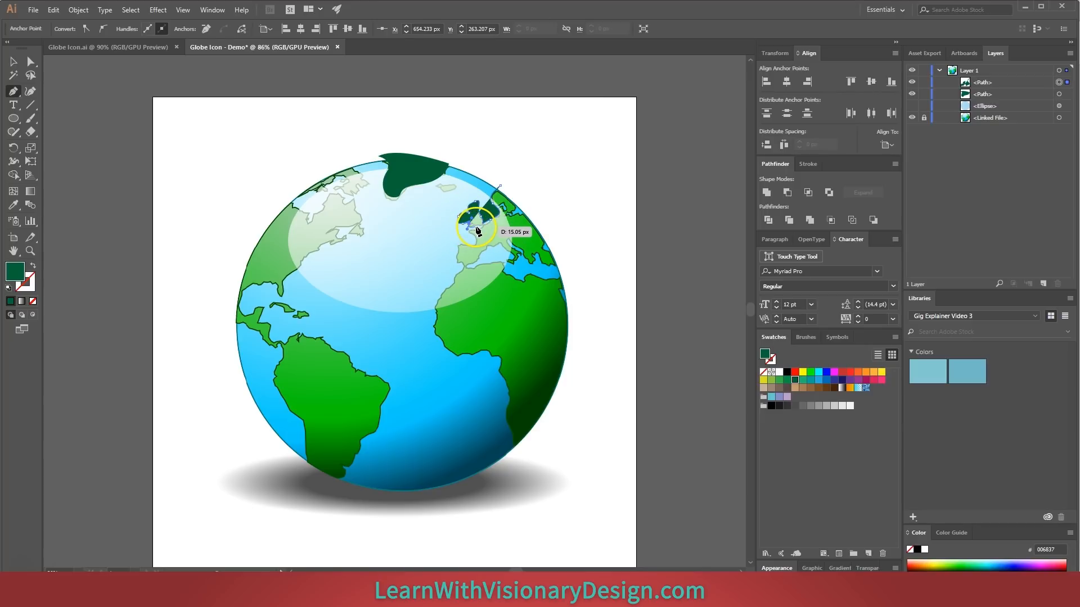
pyautogui.moveTo(479, 223); pyautogui.dragTo(532, 265)
pyautogui.click(510, 239)
pyautogui.click(525, 251)
pyautogui.moveTo(534, 253); pyautogui.dragTo(536, 251)
pyautogui.moveTo(540, 259); pyautogui.dragTo(541, 265)
pyautogui.click(555, 267)
pyautogui.click(566, 267)
pyautogui.click(542, 208)
pyautogui.click(500, 186)
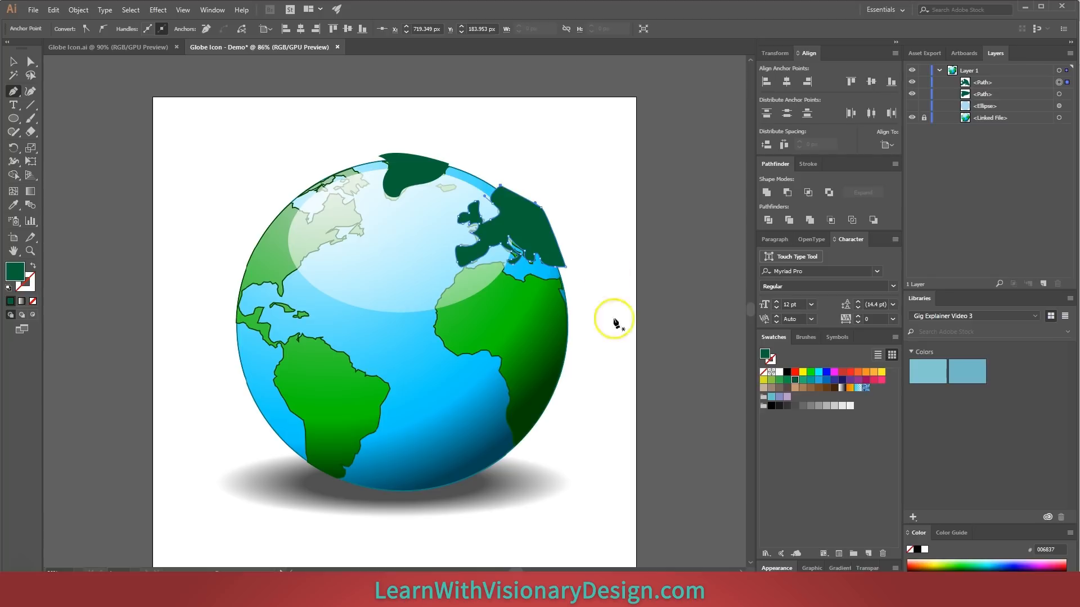
# Trace Africa as a closed dark green shape that extends past the globe's eastern edge.
pyautogui.click(566, 277)
pyautogui.moveTo(511, 264); pyautogui.dragTo(511, 277)
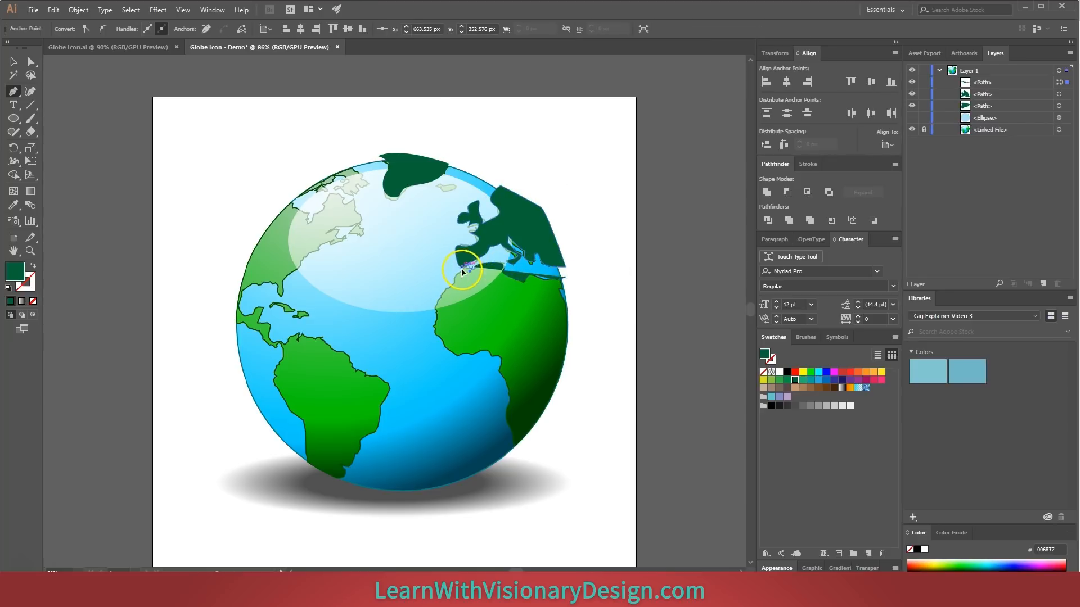
pyautogui.moveTo(433, 328); pyautogui.dragTo(530, 467)
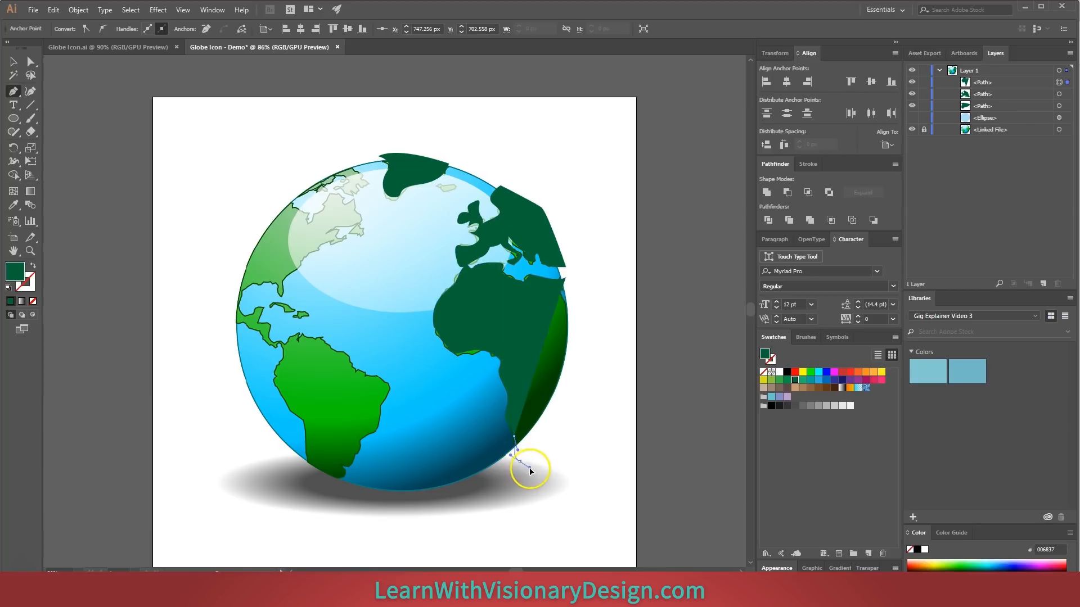
pyautogui.click(594, 370)
pyautogui.click(567, 278)
# Trace South America's west, south and east coasts with a dark green Pen path.
pyautogui.click(279, 345)
pyautogui.moveTo(278, 363); pyautogui.dragTo(270, 374)
pyautogui.moveTo(303, 420); pyautogui.dragTo(309, 472)
pyautogui.click(303, 421)
pyautogui.moveTo(322, 485); pyautogui.dragTo(336, 488)
pyautogui.click(339, 480)
pyautogui.moveTo(345, 468); pyautogui.dragTo(315, 334)
pyautogui.click(344, 465)
pyautogui.click(362, 439)
pyautogui.click(381, 406)
pyautogui.click(378, 375)
pyautogui.click(357, 369)
pyautogui.click(338, 351)
pyautogui.click(321, 338)
# Continue the South America path around Central America to the globe's western edge and close it.
pyautogui.moveTo(301, 335); pyautogui.dragTo(286, 296)
pyautogui.click(301, 335)
pyautogui.click(288, 347)
pyautogui.click(270, 339)
pyautogui.click(256, 324)
pyautogui.click(263, 308)
pyautogui.click(244, 315)
pyautogui.click(235, 305)
pyautogui.click(271, 345)
pyautogui.click(279, 347)
# Trace North America as a closed dark green shape that extends past the globe's western edge.
pyautogui.moveTo(282, 282); pyautogui.dragTo(286, 276)
pyautogui.moveTo(302, 262); pyautogui.dragTo(309, 219)
pyautogui.click(348, 201)
pyautogui.click(325, 202)
pyautogui.moveTo(307, 213); pyautogui.dragTo(358, 196)
pyautogui.click(285, 201)
pyautogui.click(222, 258)
pyautogui.click(227, 300)
pyautogui.click(236, 315)
# Trace the Arctic islands above North America as a separate closed dark green shape.
pyautogui.click(289, 188)
pyautogui.click(334, 175)
pyautogui.moveTo(370, 183); pyautogui.dragTo(339, 167)
pyautogui.click(289, 191)
# Deselect the traced path and hide the linked globe image.
pyautogui.press('v')
pyautogui.click(611, 218)
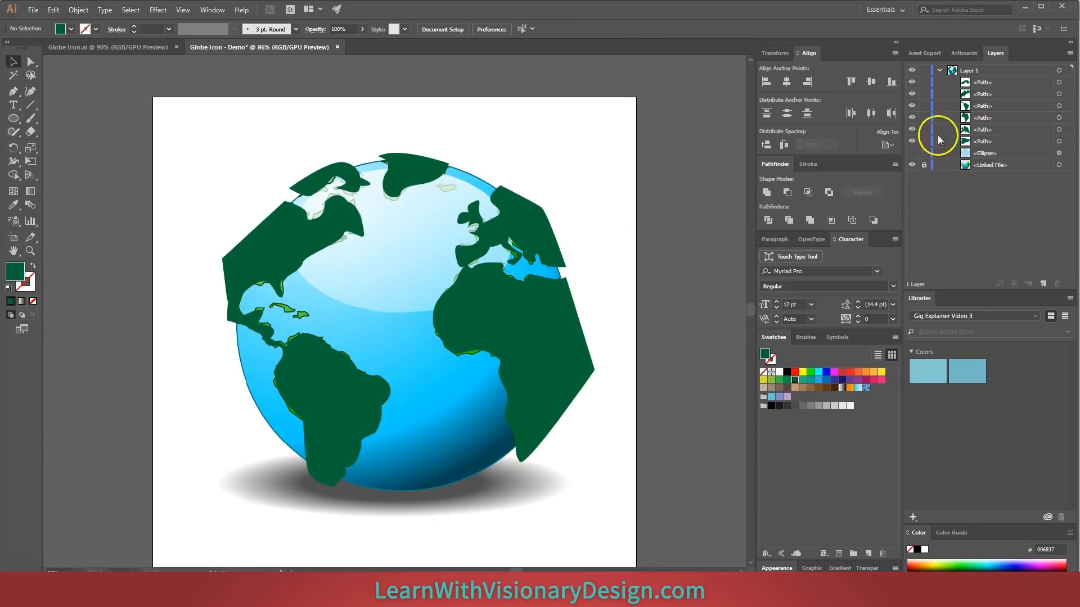
pyautogui.click(911, 164)
# Smooth South America's northeast and west coasts by adjusting and adding points with the Curvature tool.
pyautogui.scroll(3, 350, 400)
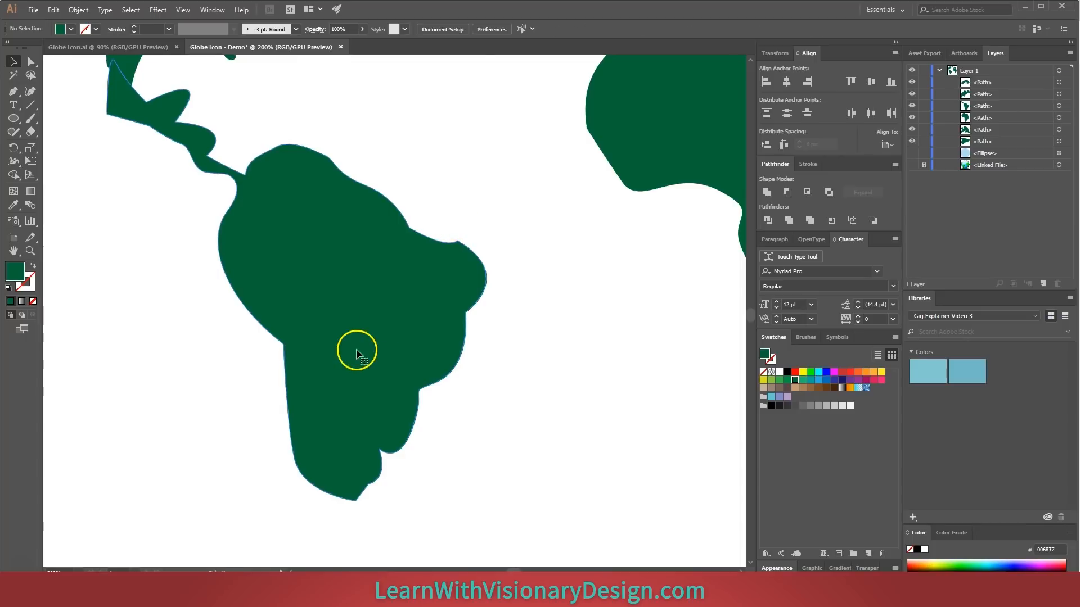
pyautogui.click(356, 353)
pyautogui.hotkey('shift', '`')
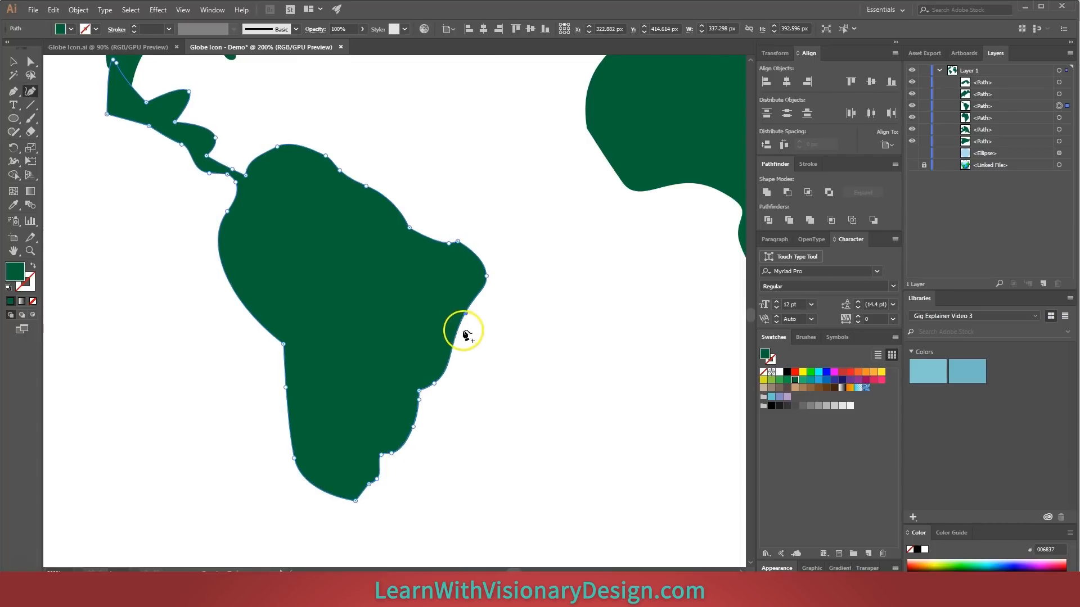
pyautogui.click(458, 241)
pyautogui.moveTo(366, 186)
pyautogui.mouseDown()
pyautogui.moveTo(379, 207)
pyautogui.moveTo(378, 193)
pyautogui.mouseUp()
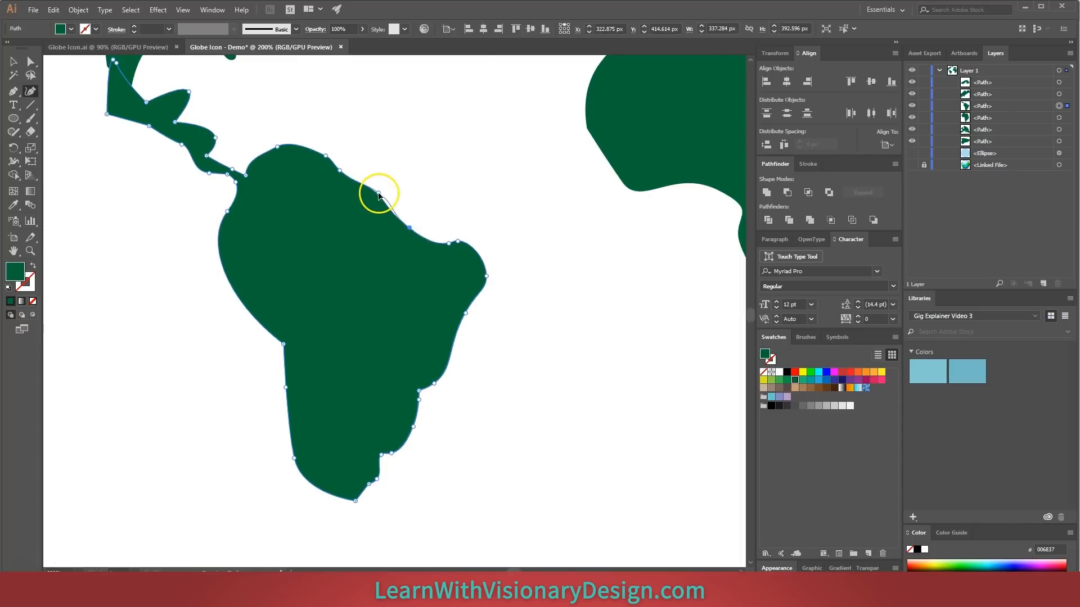
pyautogui.moveTo(255, 307)
pyautogui.mouseDown()
pyautogui.moveTo(267, 299)
pyautogui.moveTo(252, 304)
pyautogui.mouseUp()
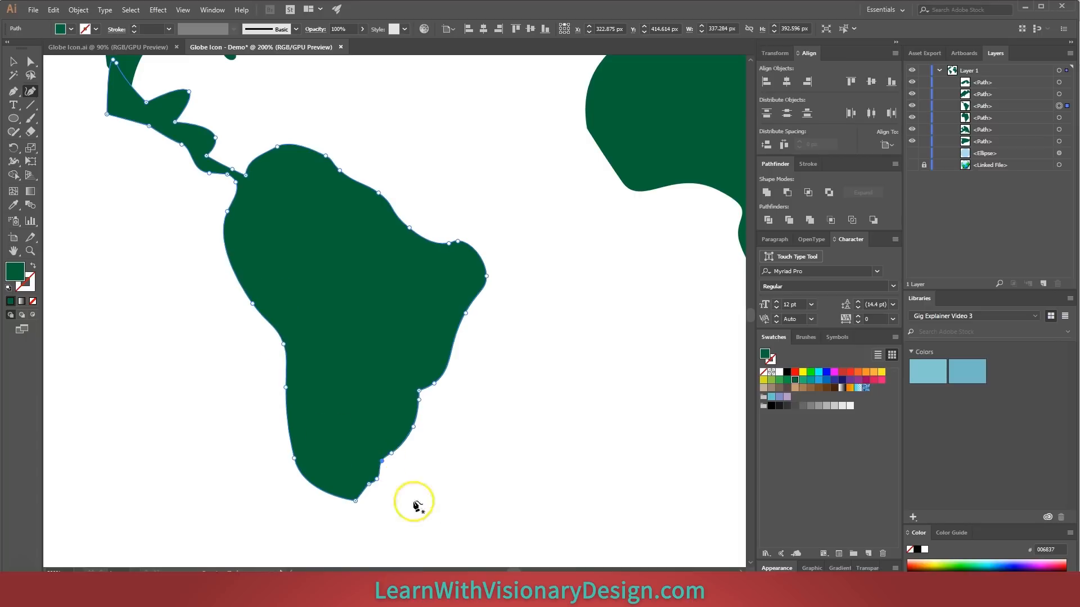
# Reshape the Central America coastline by repositioning its points, including the Yucatán peninsula.
pyautogui.scroll(5, 428, 489)
pyautogui.hscroll(-3, 427, 489)
pyautogui.click(376, 429)
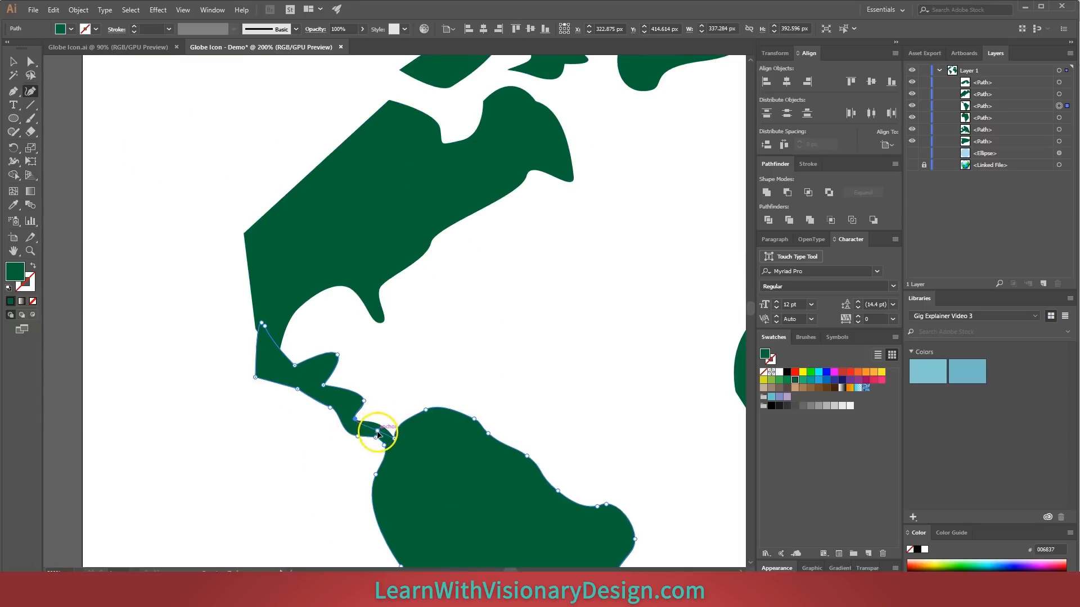
pyautogui.moveTo(323, 386); pyautogui.dragTo(338, 364)
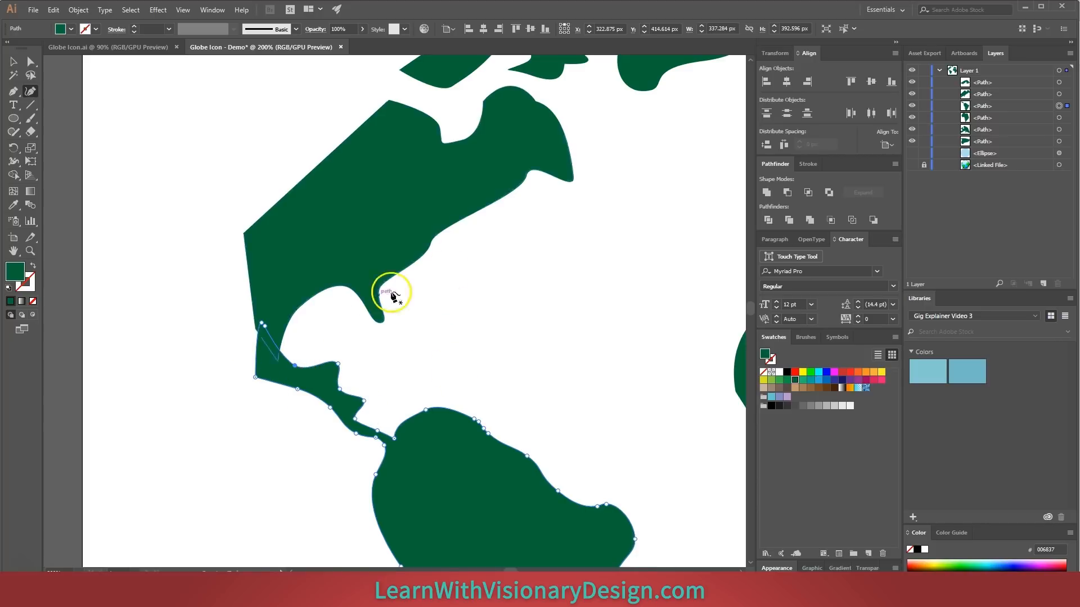
# Show the linked globe image and refine North America's east coast points from Florida to northeastern Canada to follow it.
pyautogui.click(483, 101)
pyautogui.click(529, 172)
pyautogui.click(529, 172)
pyautogui.click(912, 165)
pyautogui.moveTo(519, 184); pyautogui.dragTo(527, 191)
pyautogui.moveTo(526, 176); pyautogui.dragTo(530, 173)
pyautogui.moveTo(382, 285); pyautogui.dragTo(386, 284)
pyautogui.moveTo(430, 243); pyautogui.dragTo(462, 209)
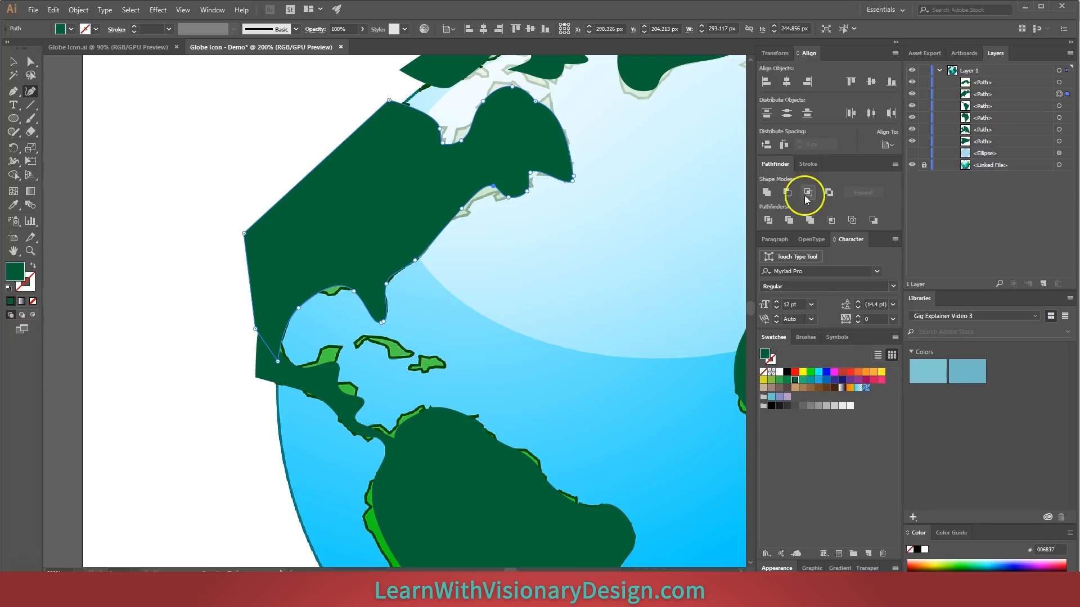
# Hide the linked globe image and change the point types at Hudson Bay and on North America's northeast coast.
pyautogui.click(911, 164)
pyautogui.scroll(5, 501, 330)
pyautogui.doubleClick(409, 310)
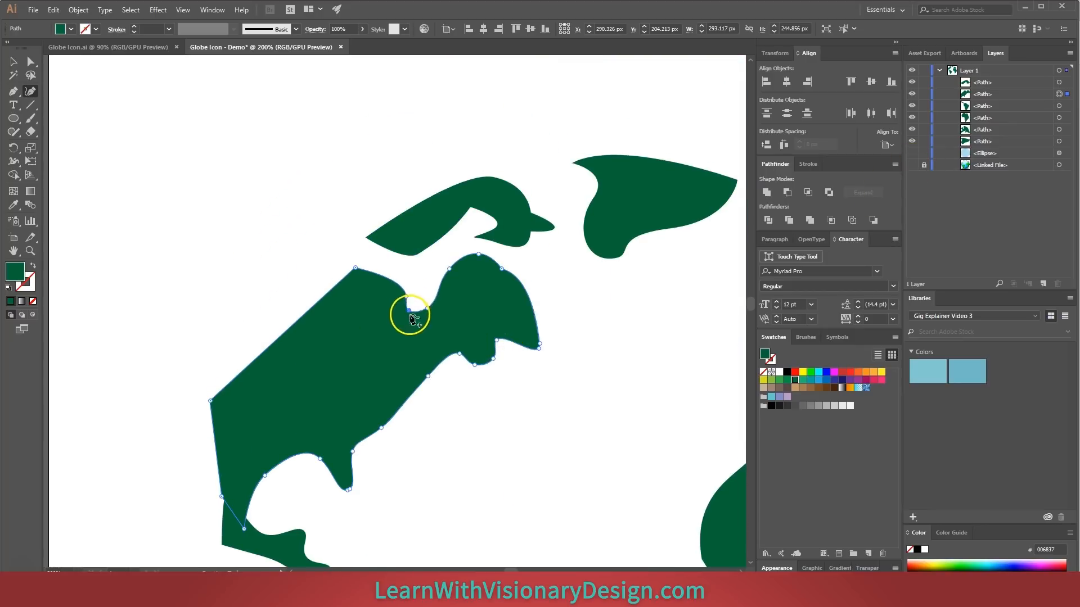
pyautogui.doubleClick(501, 269)
# Change the point types along the Arctic islands' inner bay and eastern edge to refine their outline.
pyautogui.click(475, 238)
pyautogui.doubleClick(474, 238)
pyautogui.doubleClick(490, 228)
pyautogui.doubleClick(470, 207)
pyautogui.doubleClick(530, 212)
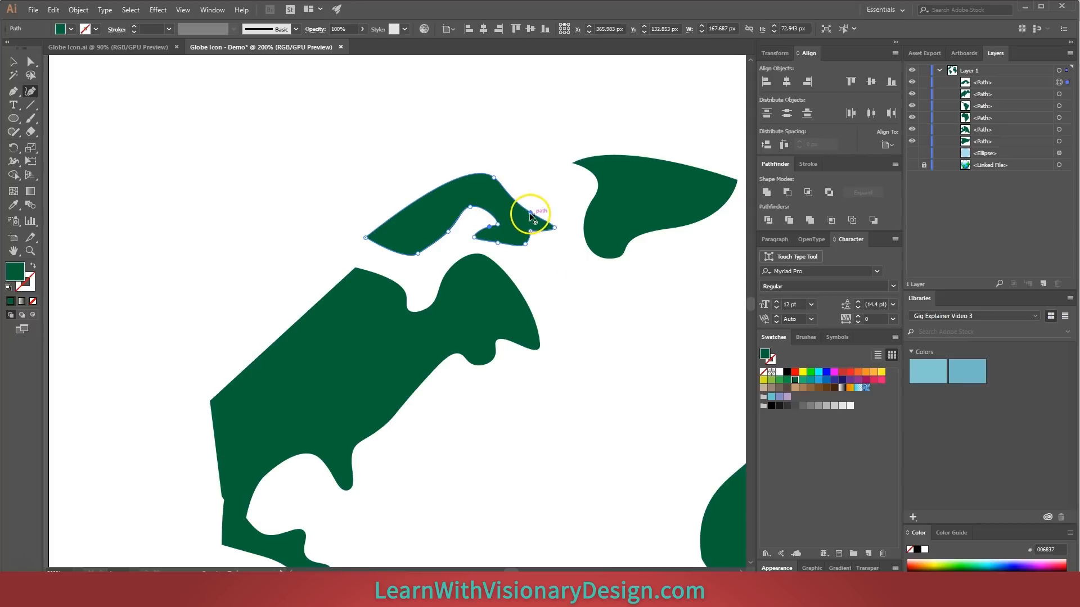
# Refine Europe's outline, smoothing its southwestern tip and curving its eastern edge.
pyautogui.moveTo(616, 260); pyautogui.dragTo(359, 79)
pyautogui.moveTo(532, 330); pyautogui.dragTo(299, 412)
pyautogui.click(289, 320)
pyautogui.doubleClick(285, 325)
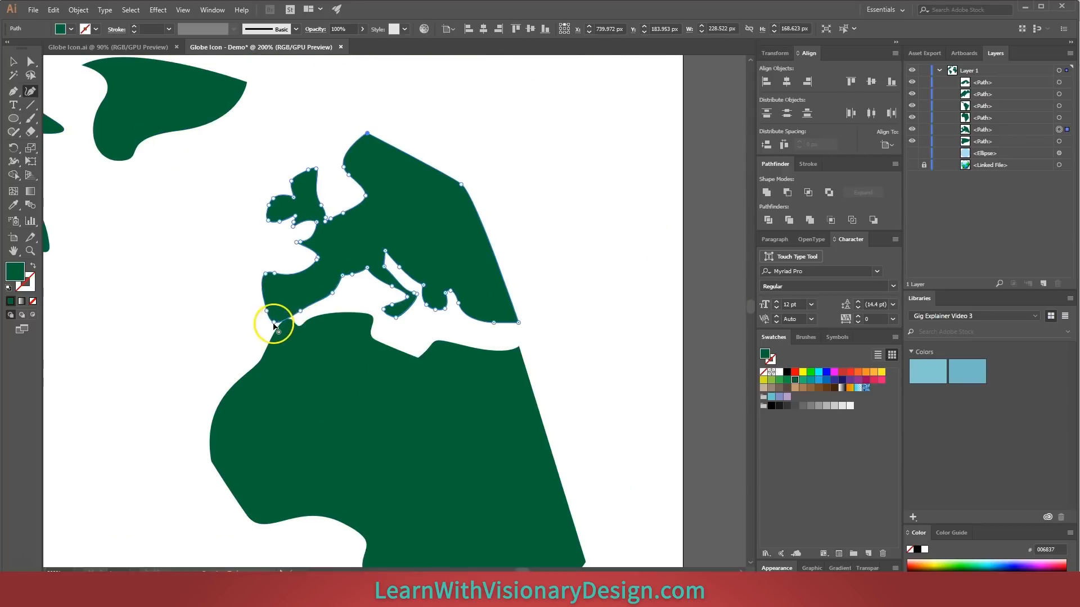
pyautogui.doubleClick(461, 184)
pyautogui.doubleClick(385, 267)
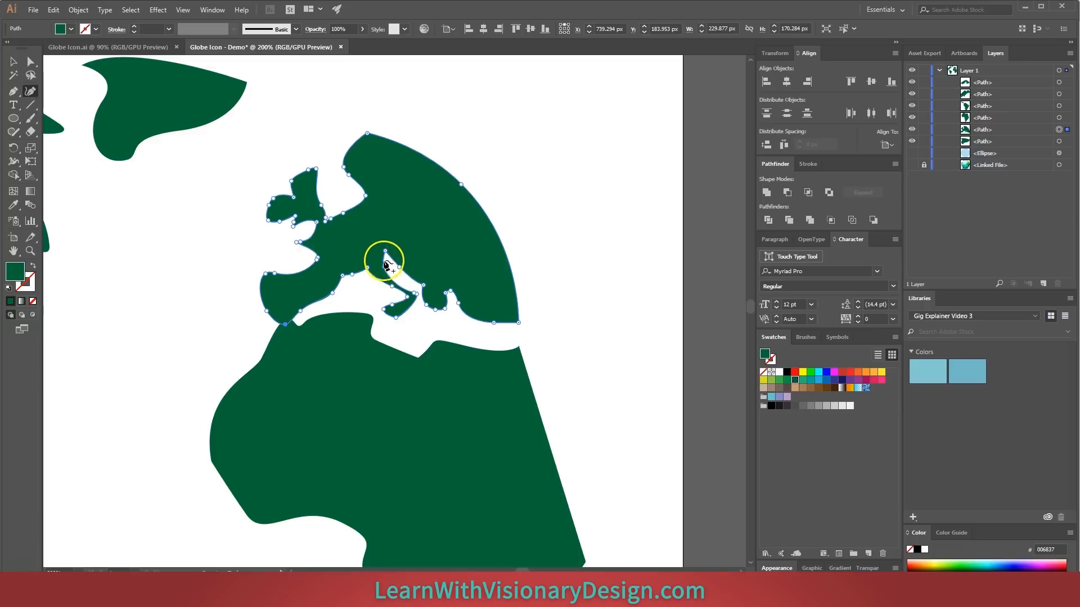
# Adjust the point on Africa's northern Mediterranean coast, and deselect the shape.
pyautogui.moveTo(419, 363); pyautogui.dragTo(483, 204)
pyautogui.keyDown('ctrl'); pyautogui.click(482, 204); pyautogui.keyUp('ctrl')
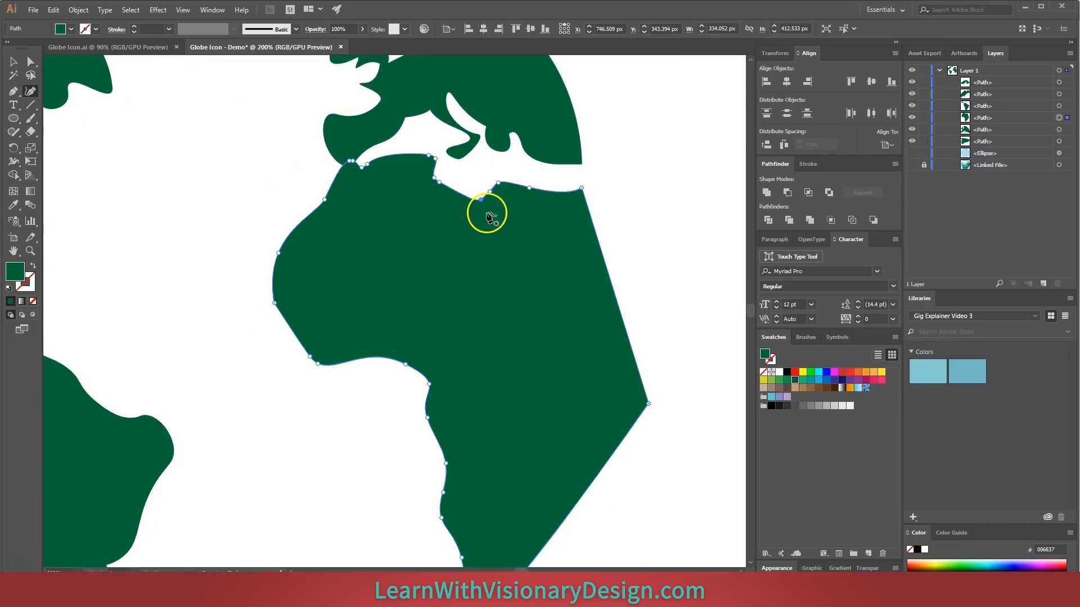
pyautogui.press('v')
pyautogui.click(690, 164)
# Select the Europe shape at Britain's southern coast and show the linked globe image for comparison.
pyautogui.click(912, 165)
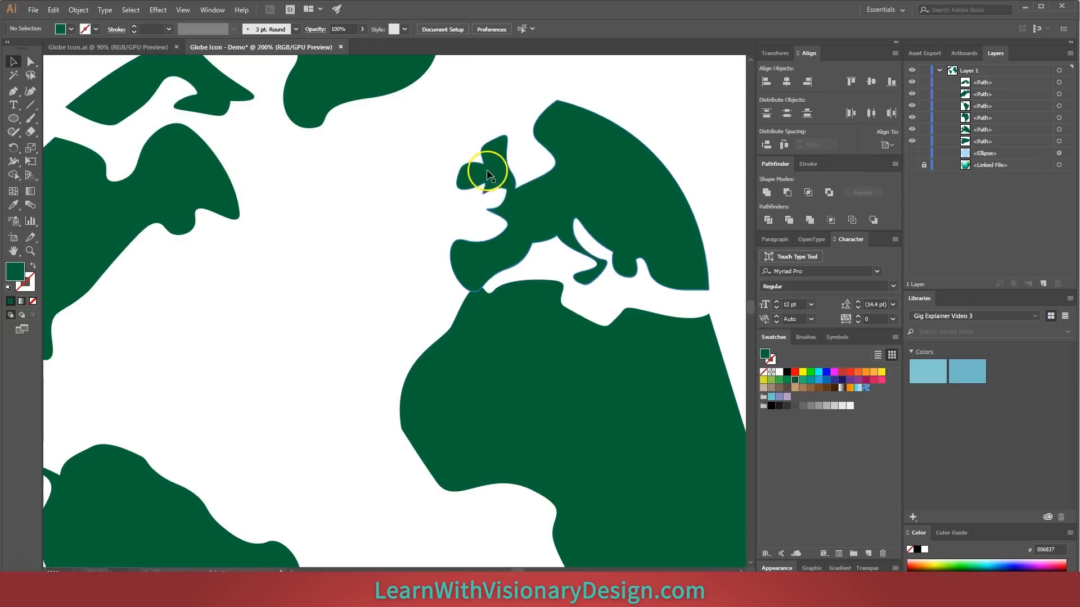
pyautogui.hotkey('shift', '`')
pyautogui.click(483, 193)
pyautogui.click(493, 194)
pyautogui.click(912, 164)
pyautogui.scroll(4, 515, 190)
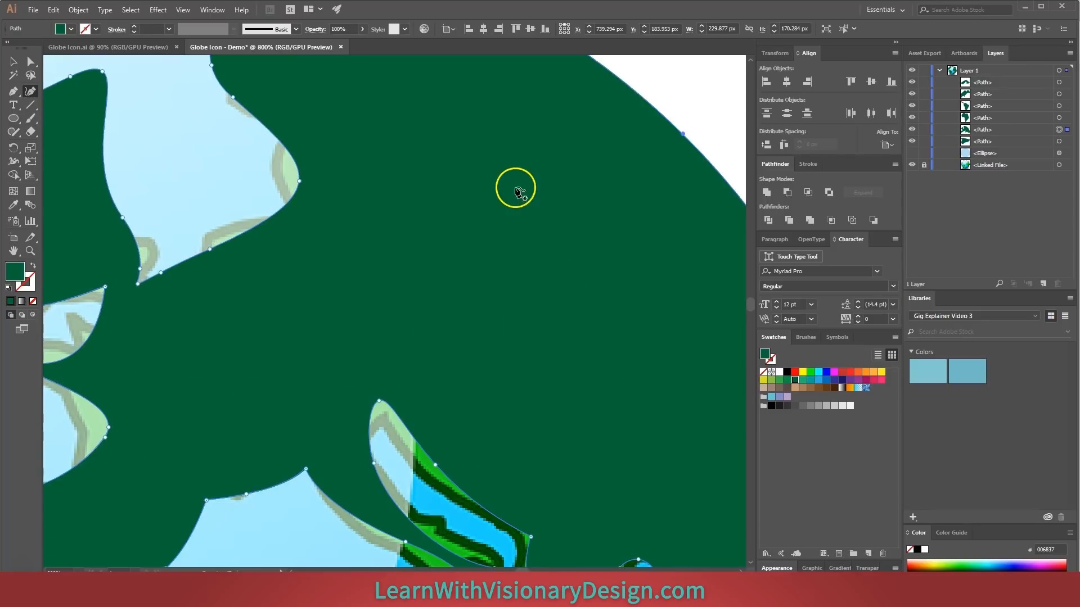
# Erase a narrow channel between Britain and mainland Europe using a smaller eraser size.
pyautogui.hotkey('shift', 'e')
pyautogui.press('[')
pyautogui.press('[')
pyautogui.press('[')
pyautogui.press('[')
pyautogui.press('[')
pyautogui.press('[')
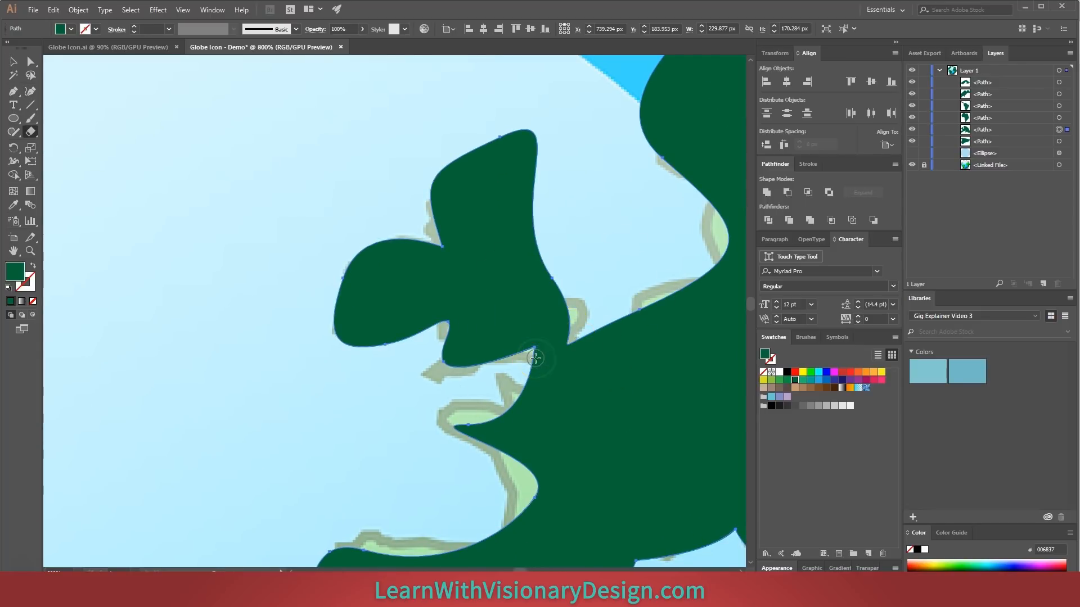
pyautogui.moveTo(535, 358); pyautogui.dragTo(595, 330)
pyautogui.hotkey('ctrl', 'shift', 'a')
pyautogui.hotkey('shift', '`')
pyautogui.click(594, 339)
pyautogui.click(593, 339)
pyautogui.press('Delete')
pyautogui.click(587, 342)
pyautogui.press('Delete')
pyautogui.click(584, 345)
pyautogui.press('Delete')
pyautogui.click(532, 366)
pyautogui.press('Delete')
# Reshape Britain's southern coast and southeastern corner, and deselect the shape.
pyautogui.moveTo(538, 367)
pyautogui.mouseDown()
pyautogui.moveTo(551, 350)
pyautogui.moveTo(541, 347)
pyautogui.mouseUp()
pyautogui.click(546, 345)
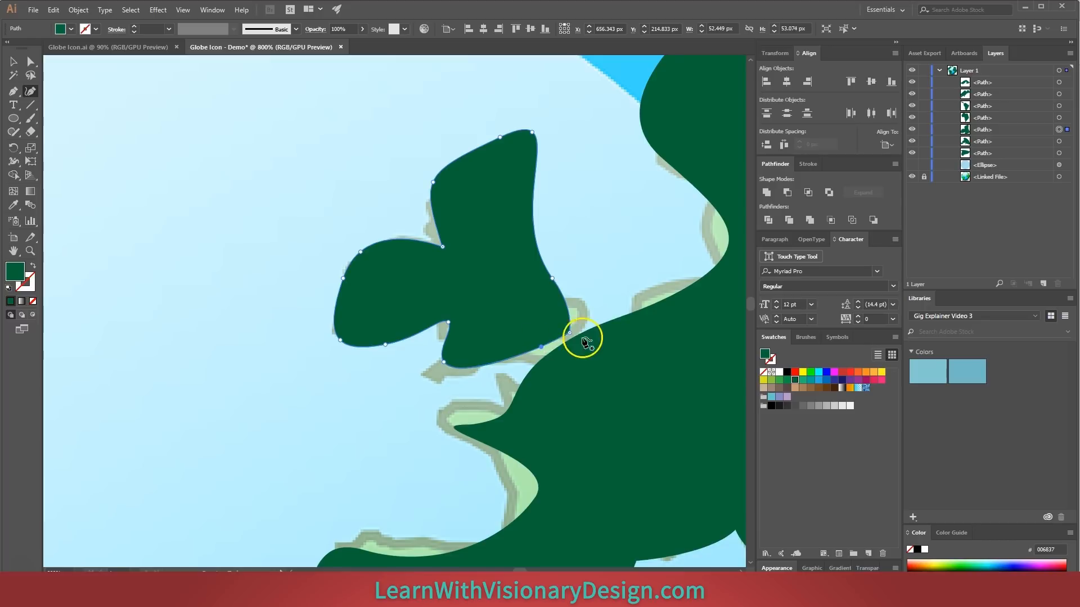
pyautogui.doubleClick(569, 333)
pyautogui.doubleClick(569, 334)
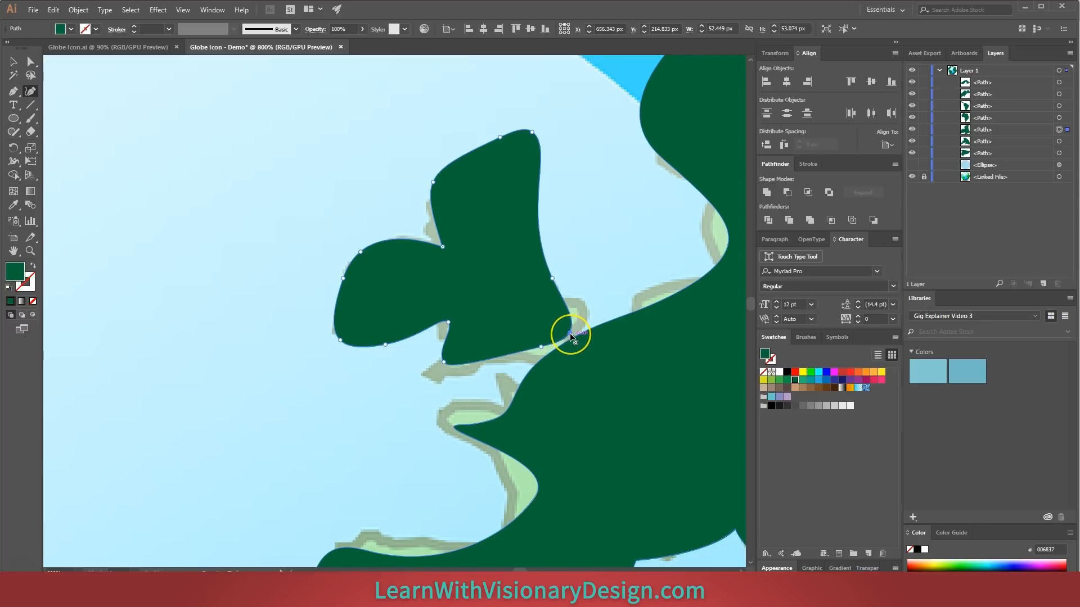
pyautogui.press('v')
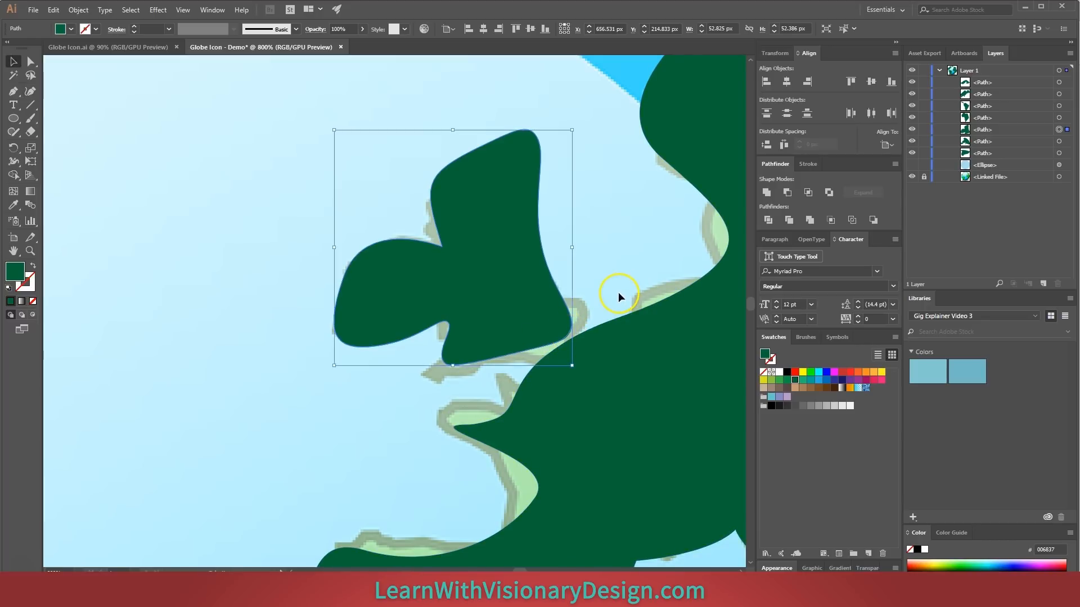
pyautogui.hotkey('ctrl', '-')
pyautogui.hotkey('ctrl', '-')
pyautogui.hotkey('ctrl', '-')
pyautogui.hotkey('ctrl', '-')
pyautogui.hotkey('ctrl', '-')
pyautogui.click(619, 297)
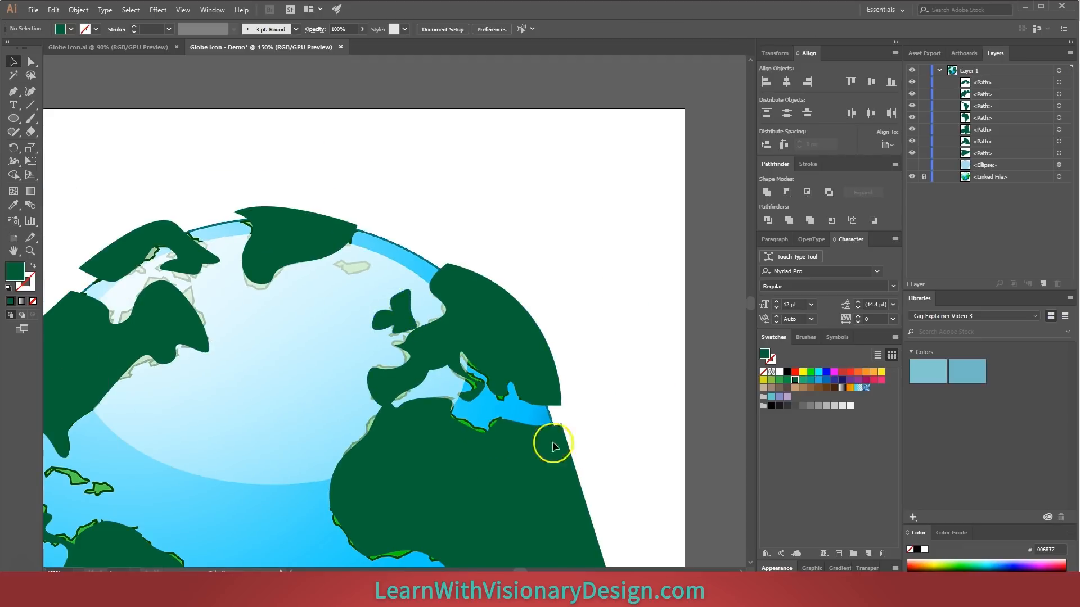
# Show the hidden ocean circle and unite the Europe and Africa shapes into one.
pyautogui.moveTo(393, 474); pyautogui.dragTo(535, 350)
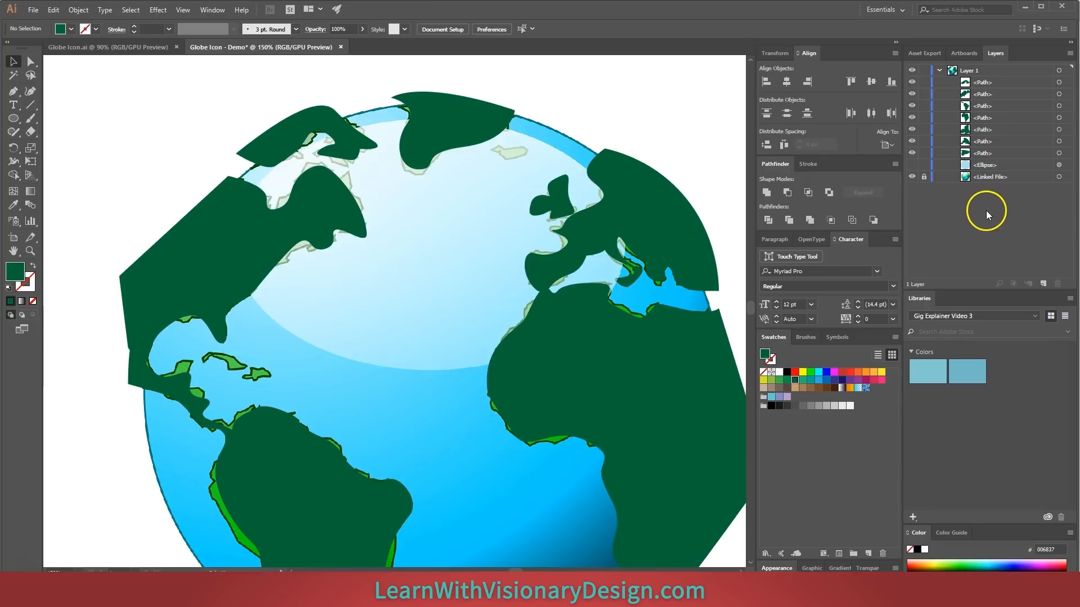
pyautogui.hotkey('ctrl', 'alt', '3')
pyautogui.click(709, 173)
pyautogui.click(684, 225)
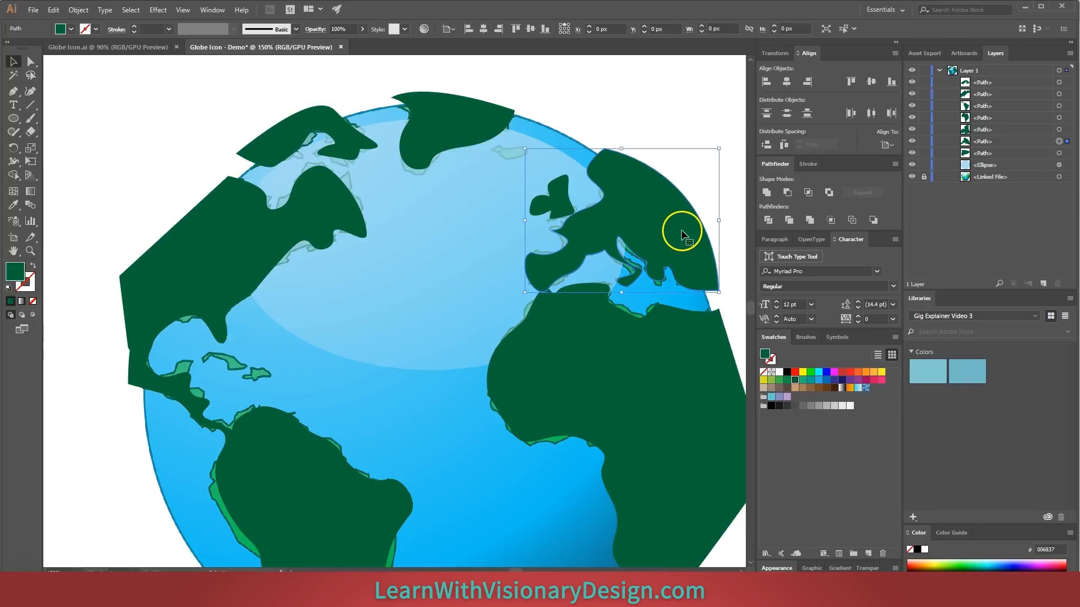
pyautogui.keyDown('shift'); pyautogui.click(680, 388); pyautogui.keyUp('shift')
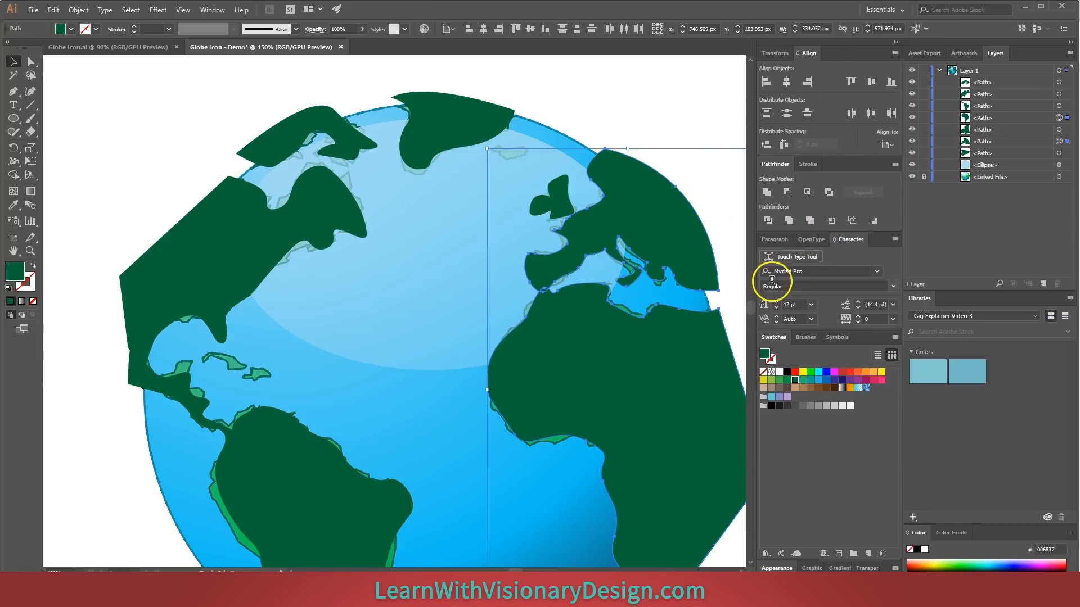
pyautogui.click(765, 193)
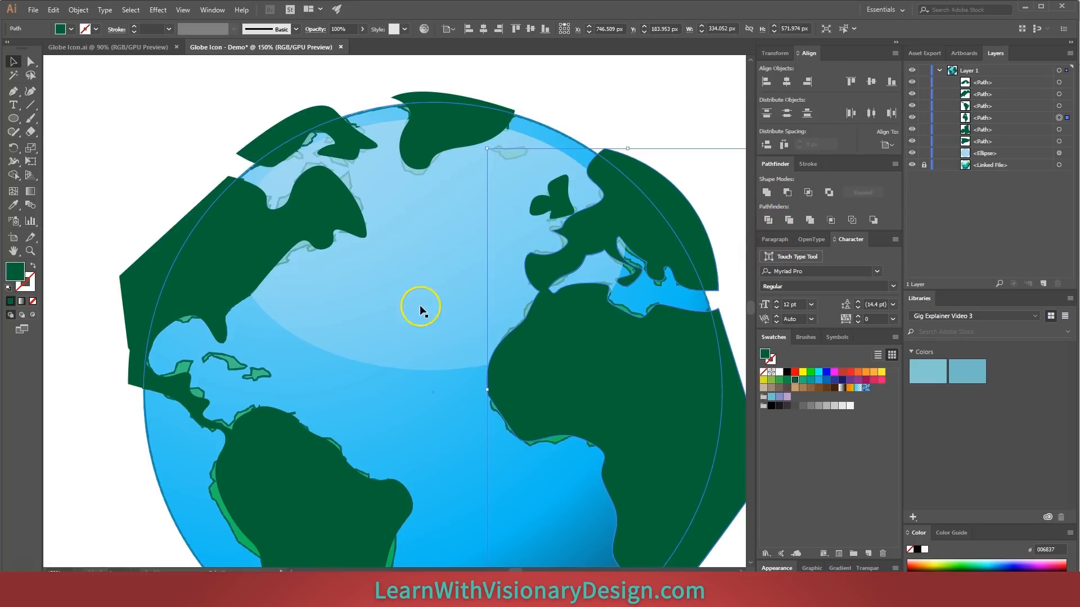
# Hide the linked globe image and unite the North America and South America shapes into one.
pyautogui.click(912, 165)
pyautogui.hotkey('ctrl', 'shift', 'a')
pyautogui.hotkey('ctrl', '-')
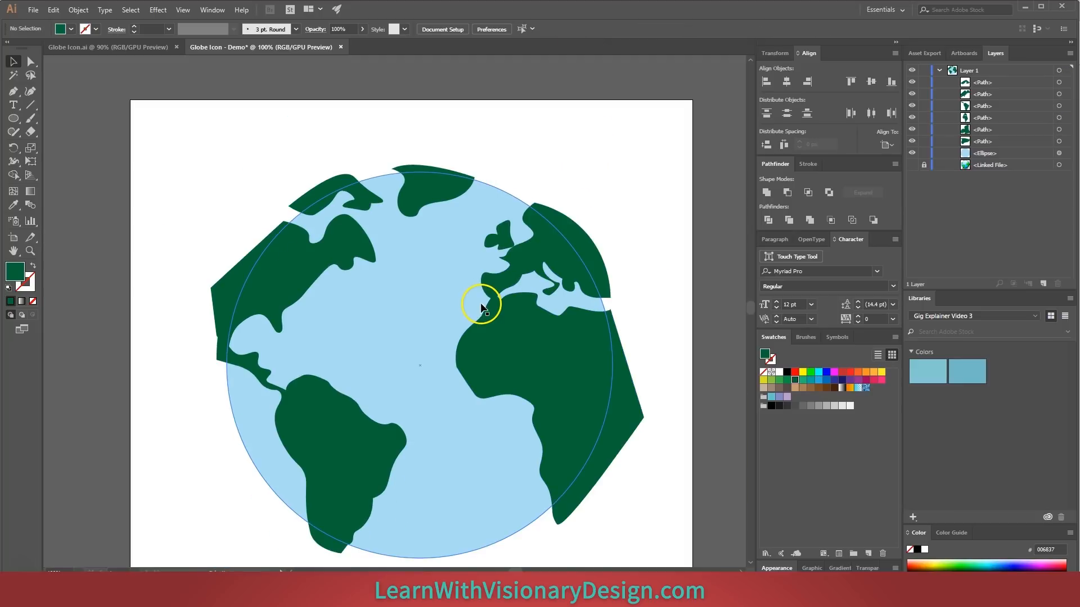
pyautogui.click(324, 425)
pyautogui.keyDown('shift'); pyautogui.click(284, 277); pyautogui.keyUp('shift')
pyautogui.click(765, 193)
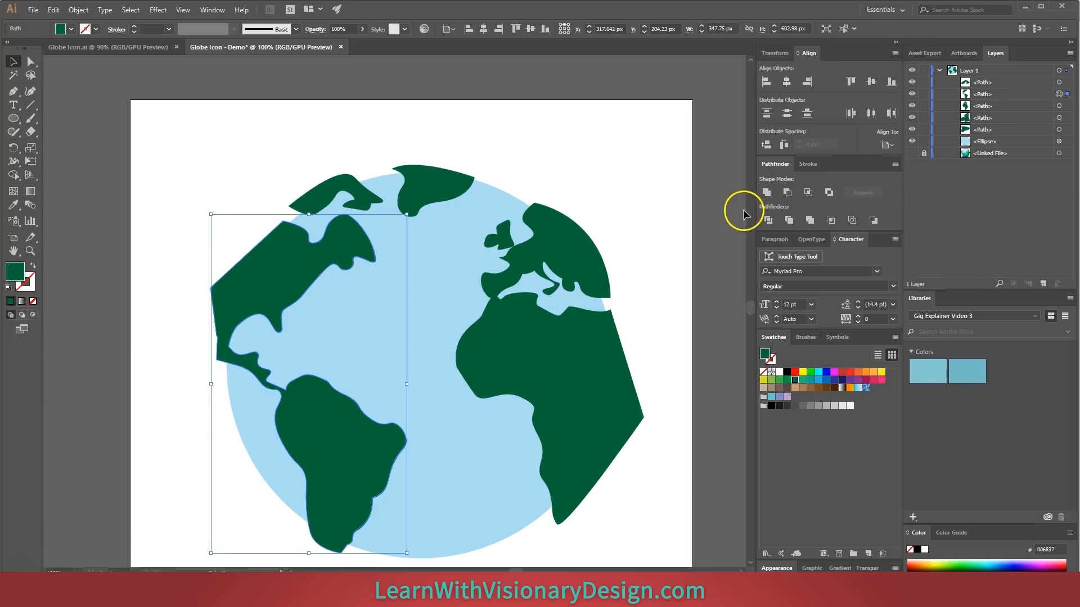
# Duplicate the ocean circle in place and intersect the copy with the Americas to trim them to the globe.
pyautogui.click(433, 329)
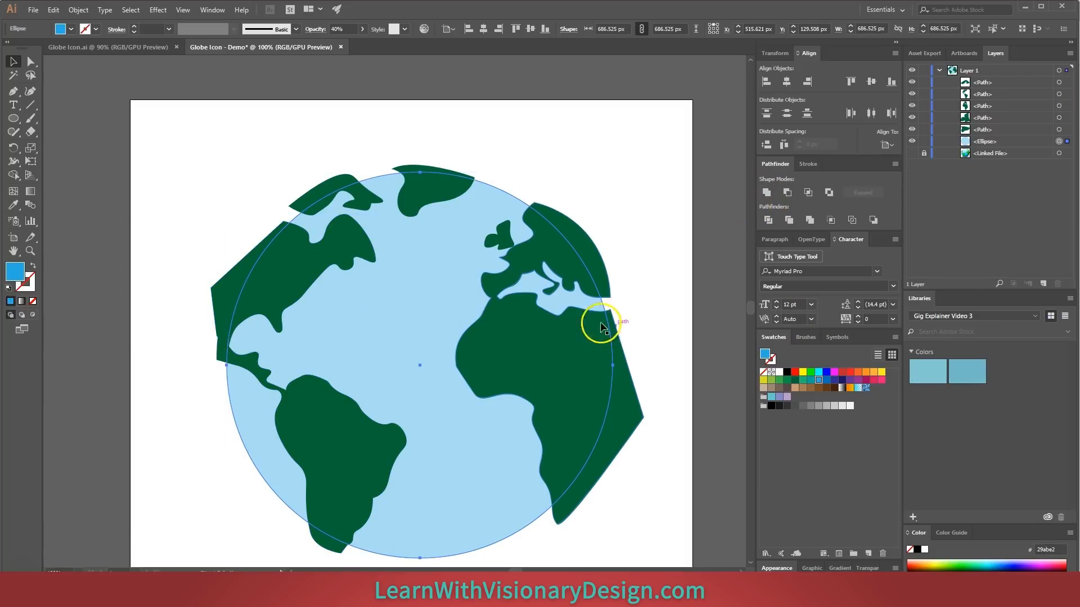
pyautogui.hotkey('ctrl', 'c')
pyautogui.hotkey('ctrl', 'f')
pyautogui.keyDown('shift'); pyautogui.click(290, 269); pyautogui.keyUp('shift')
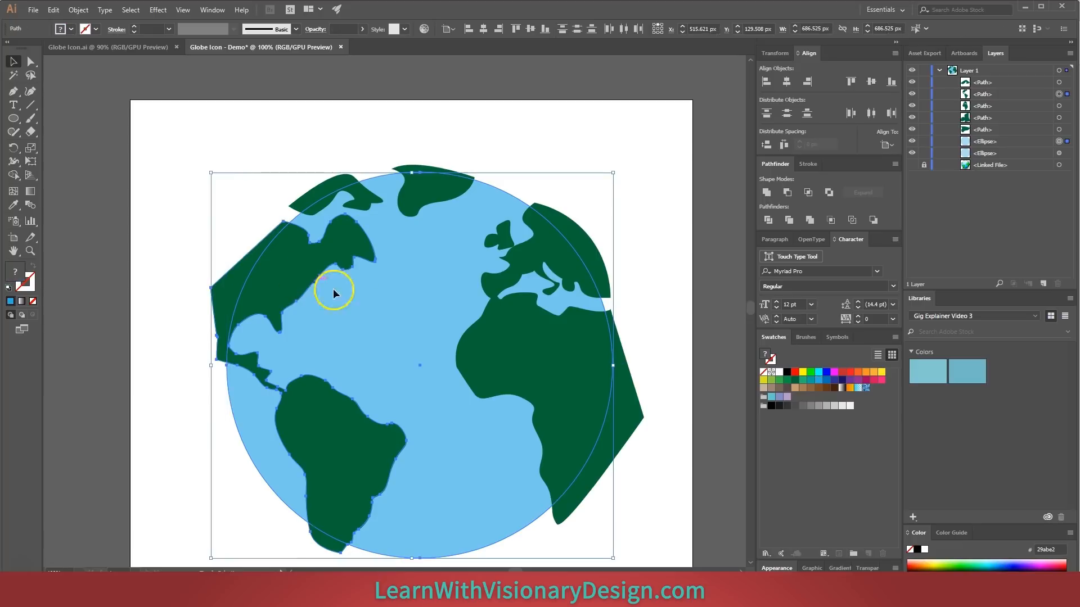
pyautogui.click(807, 192)
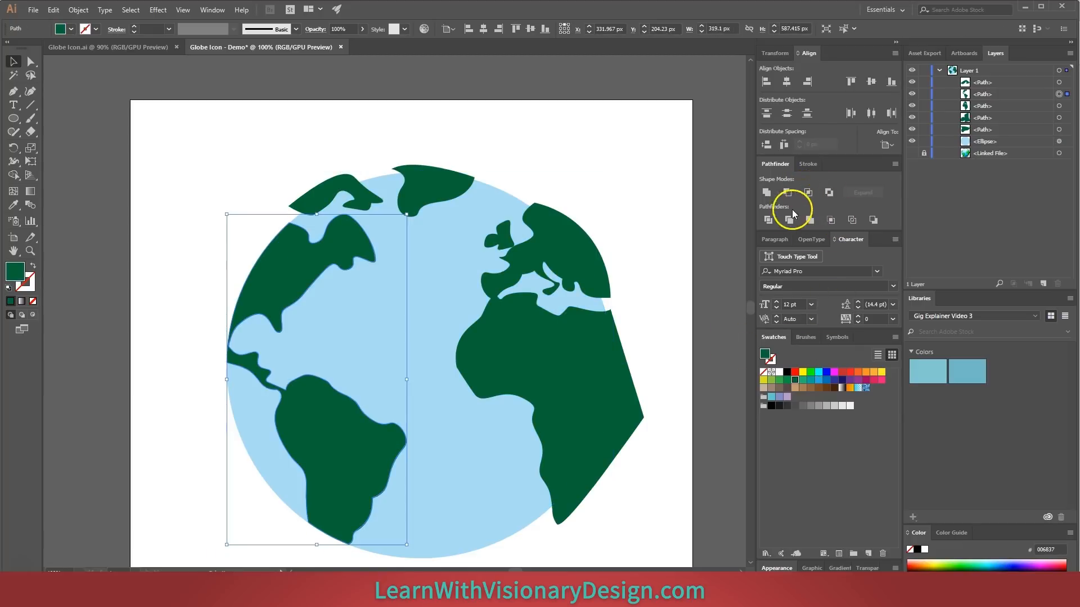
# Trim the combined Europe and Africa shape to the globe by intersecting it with an in-place copy of the ocean circle.
pyautogui.click(498, 216)
pyautogui.hotkey('ctrl', 'c')
pyautogui.hotkey('ctrl', 'f')
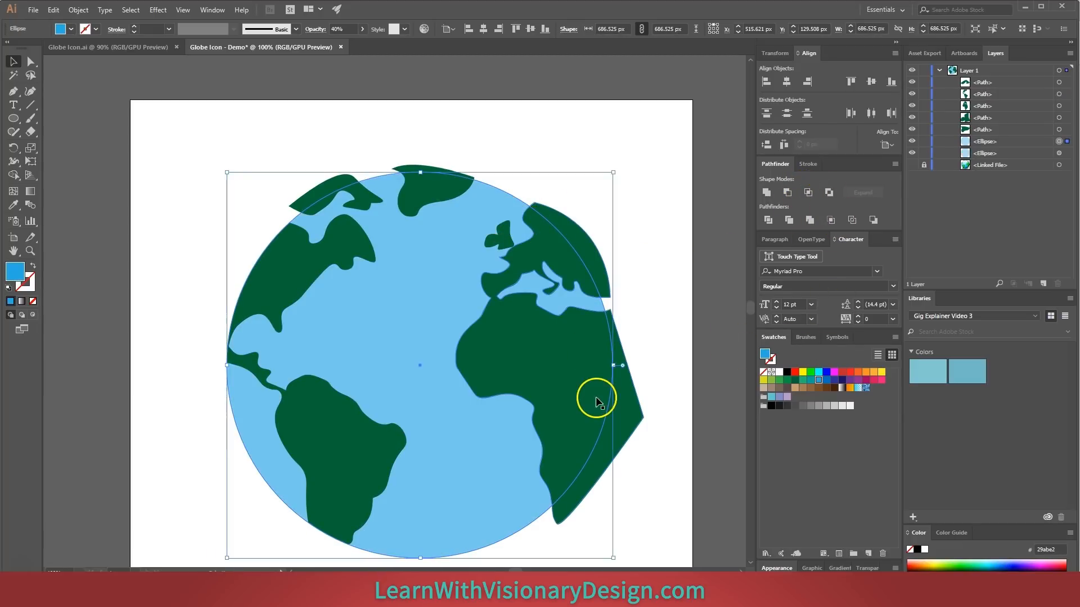
pyautogui.keyDown('shift'); pyautogui.click(597, 401); pyautogui.keyUp('shift')
pyautogui.click(807, 193)
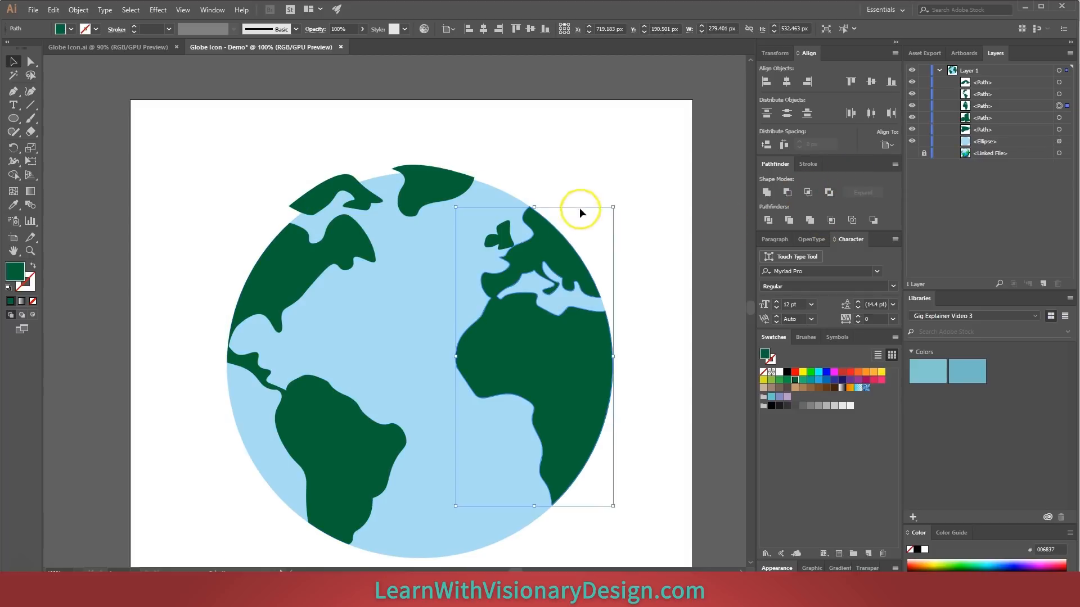
# Trim Greenland to the globe's edge by intersecting it with an in-place copy of the ocean circle.
pyautogui.click(474, 205)
pyautogui.hotkey('ctrl', 'c')
pyautogui.hotkey('ctrl', 'f')
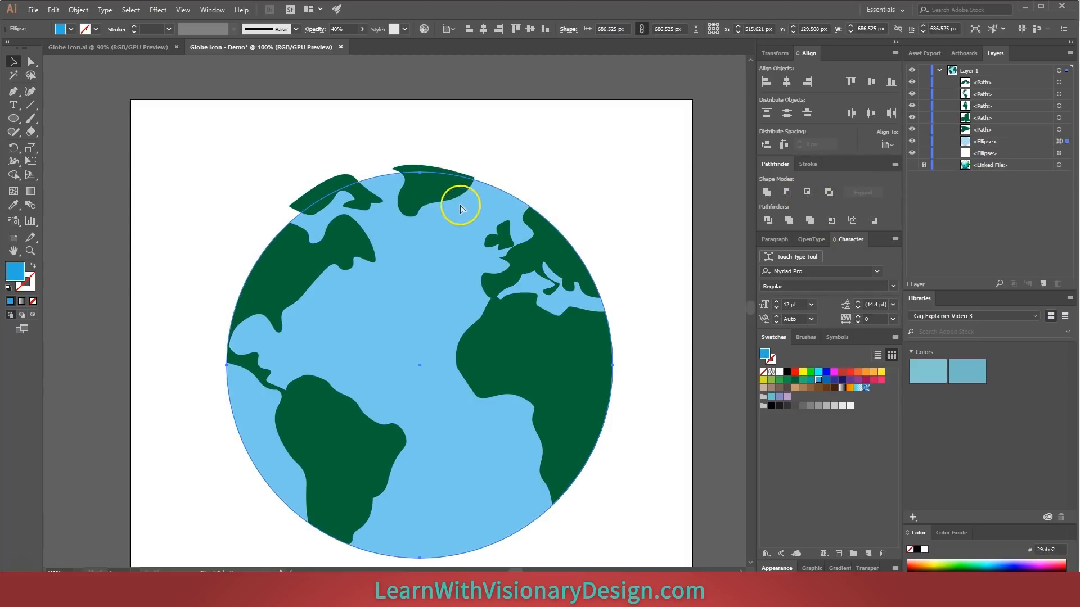
pyautogui.keyDown('shift'); pyautogui.click(444, 187); pyautogui.keyUp('shift')
pyautogui.click(808, 192)
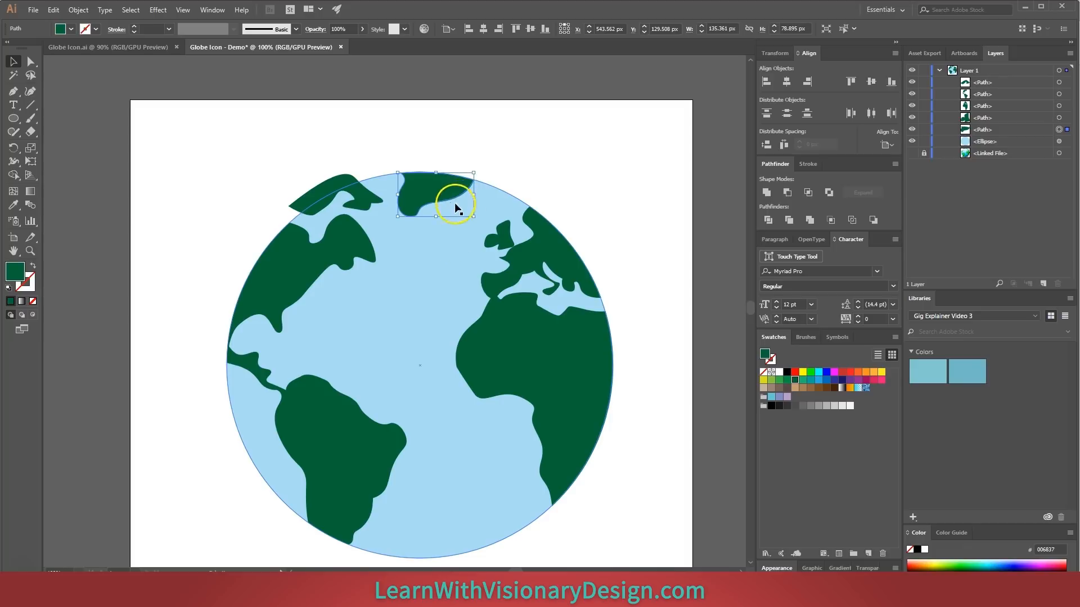
# Trim the Arctic islands to the globe's edge by intersecting them with an in-place copy of the ocean circle.
pyautogui.click(450, 257)
pyautogui.hotkey('ctrl', 'c')
pyautogui.hotkey('ctrl', 'f')
pyautogui.keyDown('shift'); pyautogui.click(322, 179); pyautogui.keyUp('shift')
pyautogui.click(805, 192)
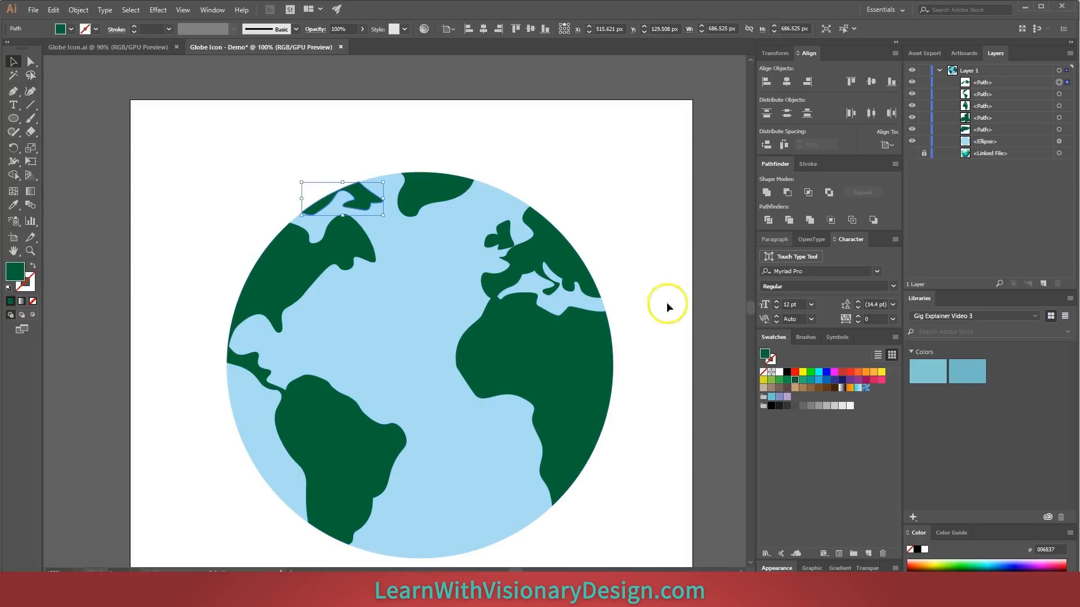
# Set the ocean circle's opacity to 100%.
pyautogui.click(368, 284)
pyautogui.doubleClick(340, 29)
pyautogui.write('100')
pyautogui.press('Return')
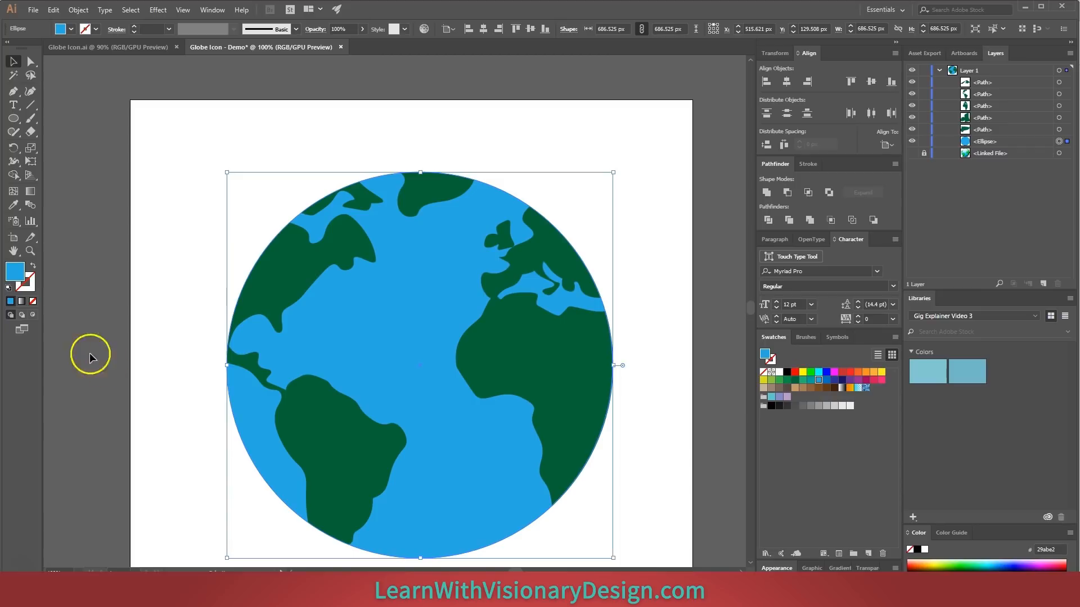
# Shift the ocean circle's fill hue to set its colour to #2bbee0.
pyautogui.doubleClick(12, 279)
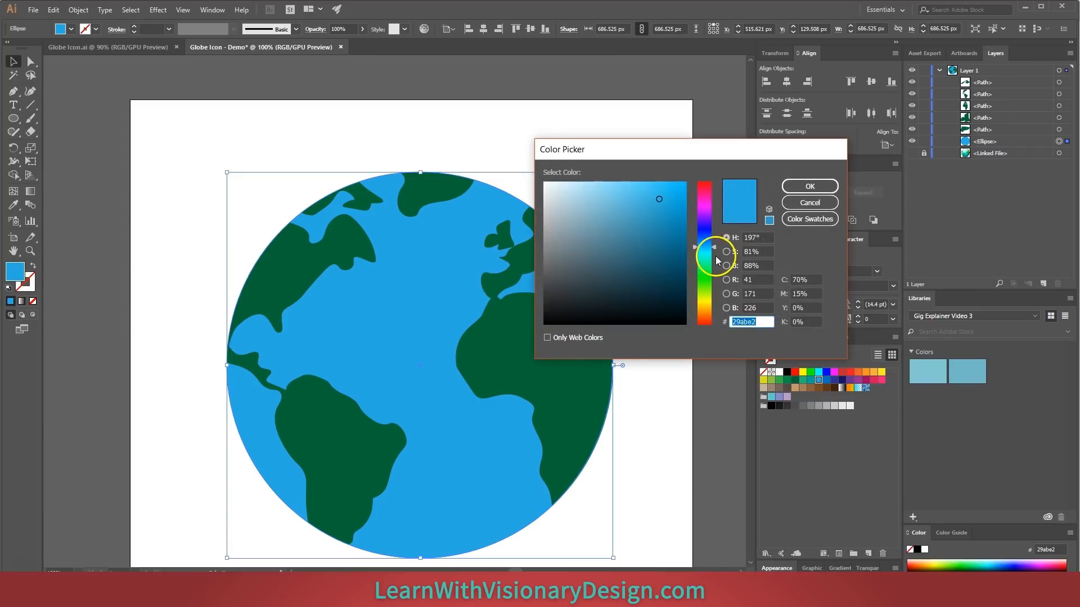
pyautogui.moveTo(717, 255); pyautogui.dragTo(715, 250)
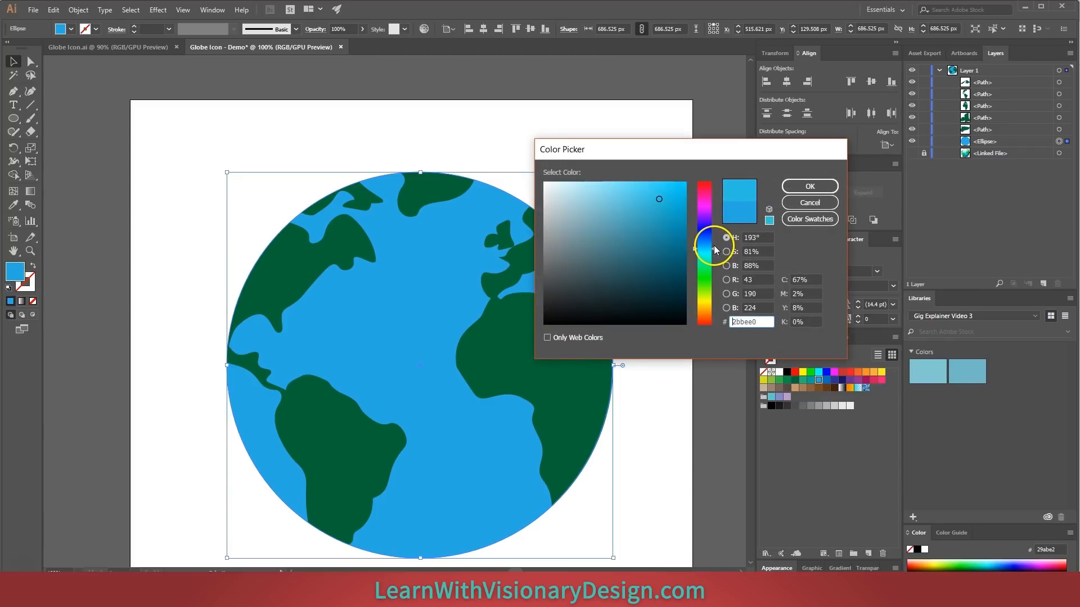
pyautogui.click(798, 187)
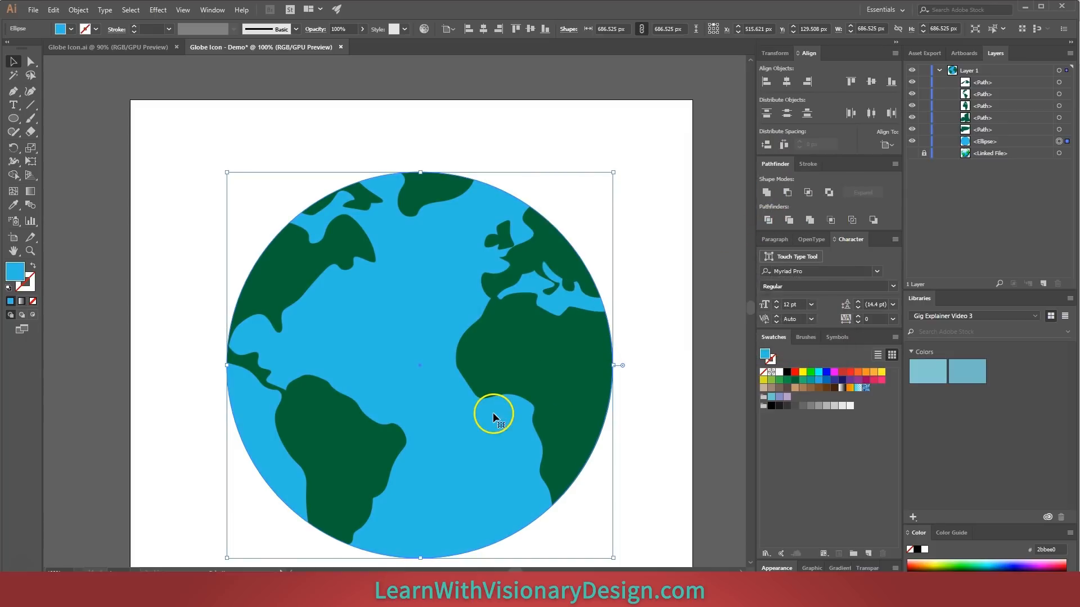
# Group all the green continent and island shapes together.
pyautogui.click(556, 351)
pyautogui.keyDown('shift'); pyautogui.click(453, 181); pyautogui.keyUp('shift')
pyautogui.moveTo(204, 164); pyautogui.dragTo(473, 413)
pyautogui.keyDown('shift'); pyautogui.click(373, 329); pyautogui.keyUp('shift')
pyautogui.hotkey('ctrl', 'g')
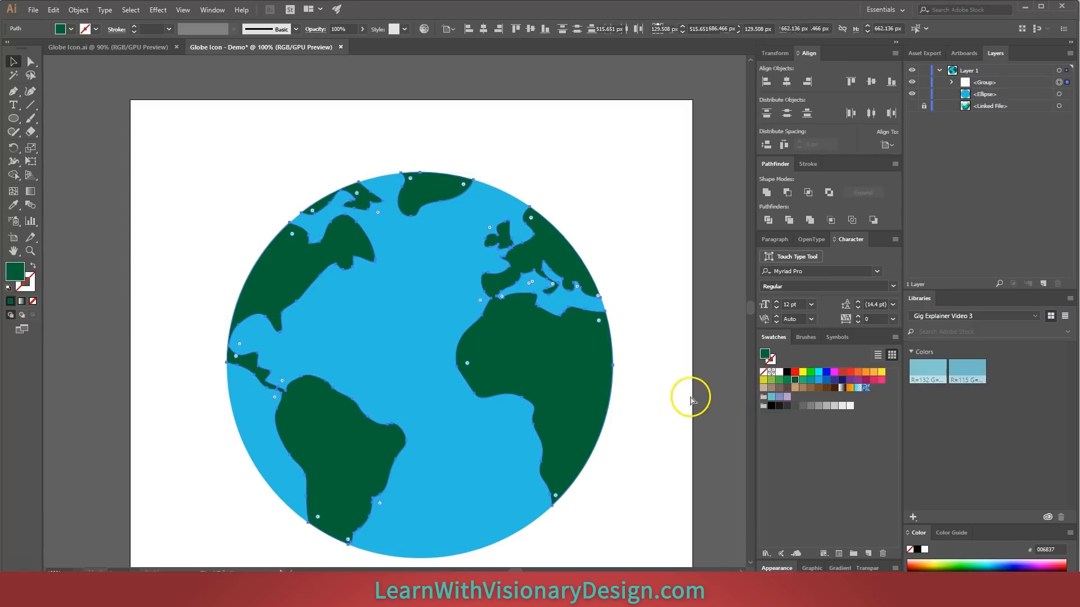
# Set the landmass group's fill to the dark teal #006652.
pyautogui.moveTo(562, 426); pyautogui.dragTo(544, 382)
pyautogui.doubleClick(15, 272)
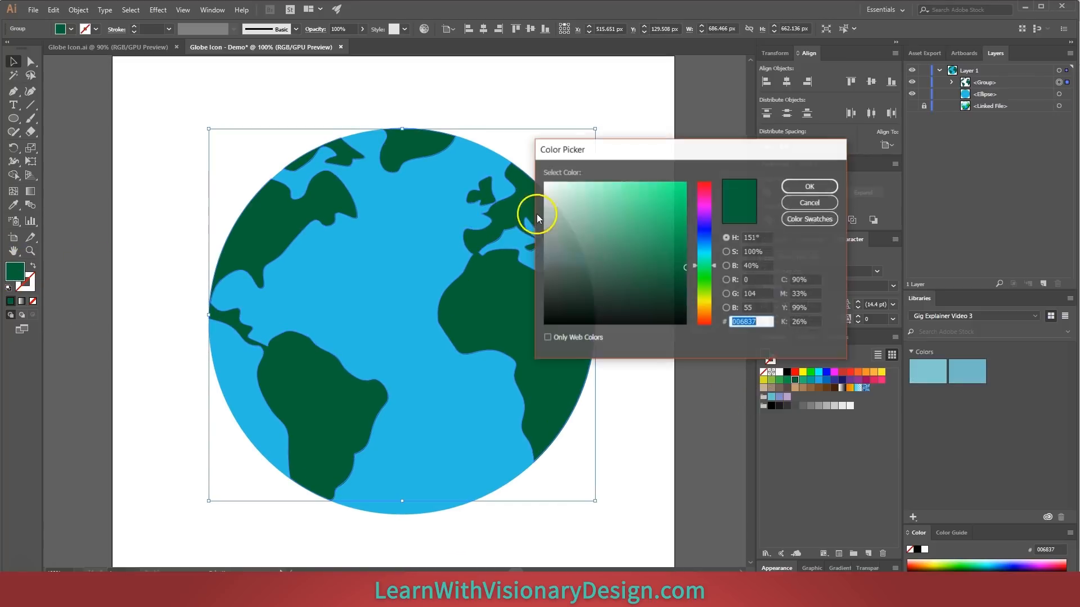
pyautogui.moveTo(715, 267); pyautogui.dragTo(716, 260)
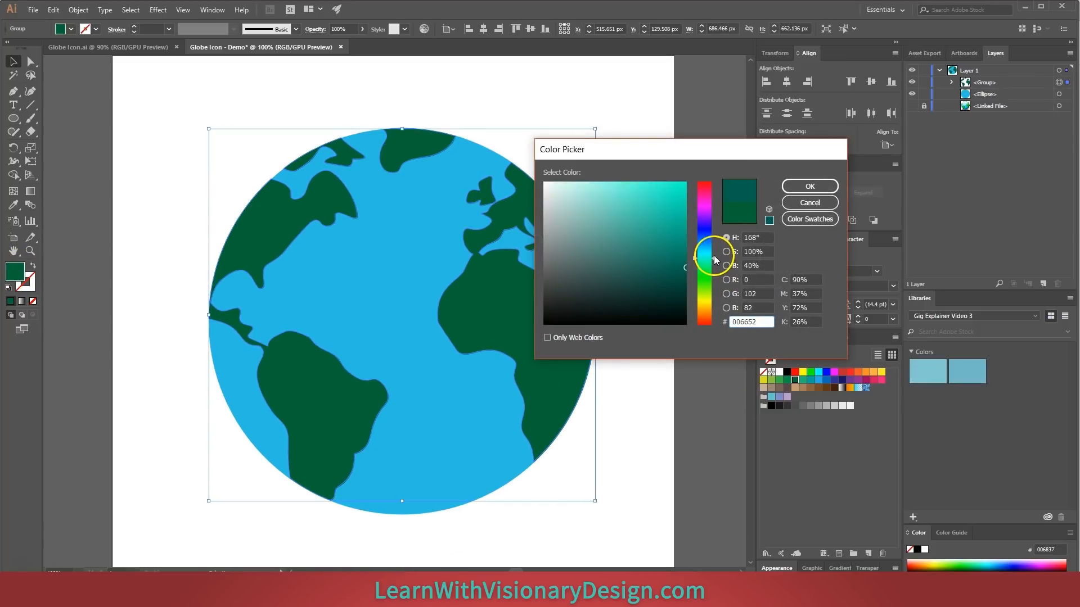
pyautogui.click(808, 186)
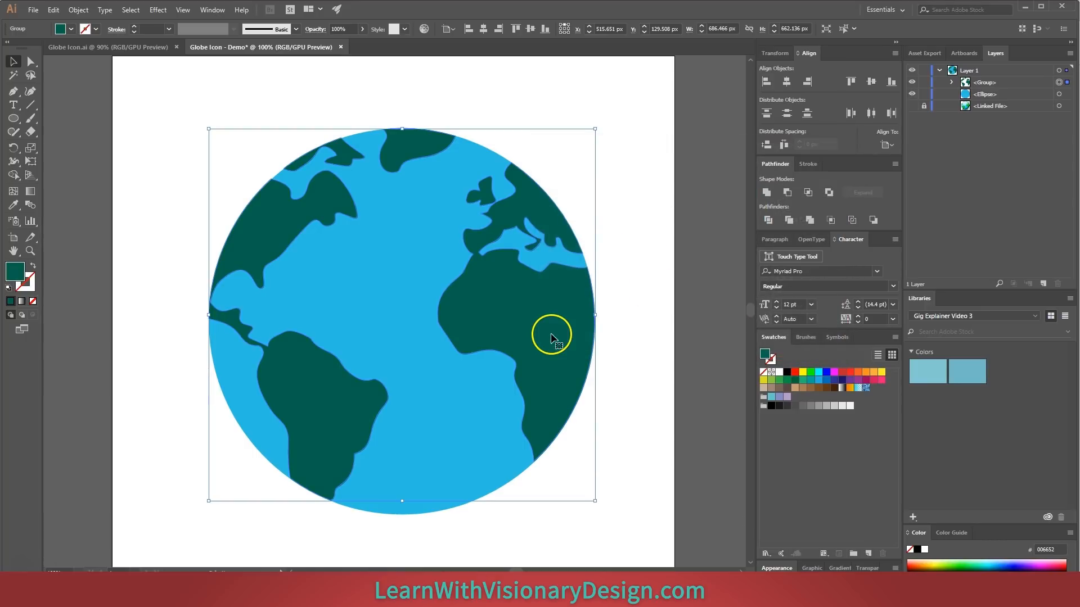
# Recolour the ocean circle to the turquoise #2cdddd and deselect it.
pyautogui.click(453, 305)
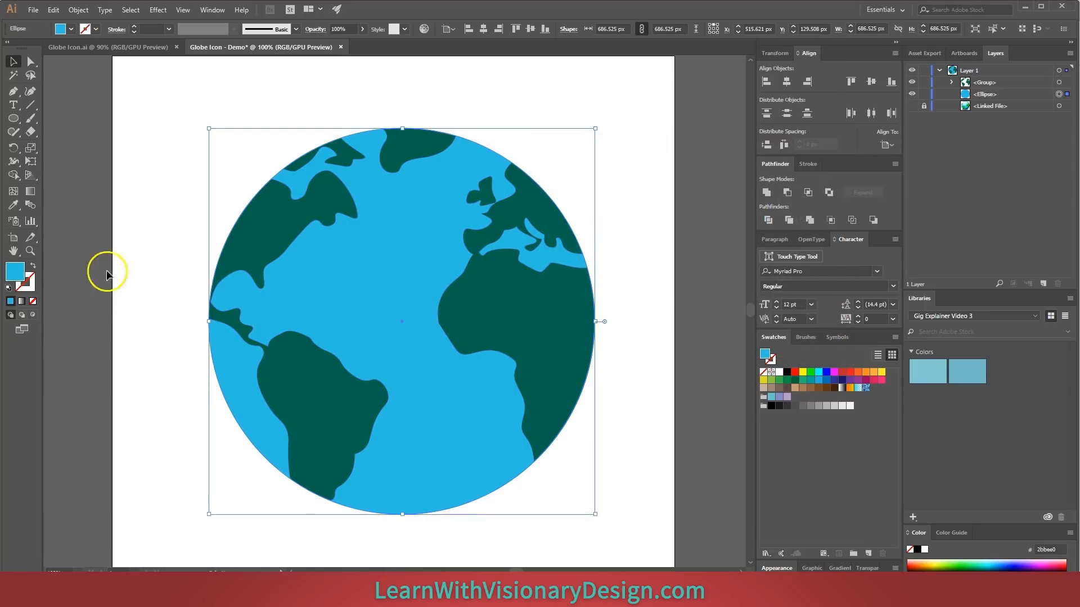
pyautogui.doubleClick(15, 271)
pyautogui.moveTo(715, 252); pyautogui.dragTo(717, 260)
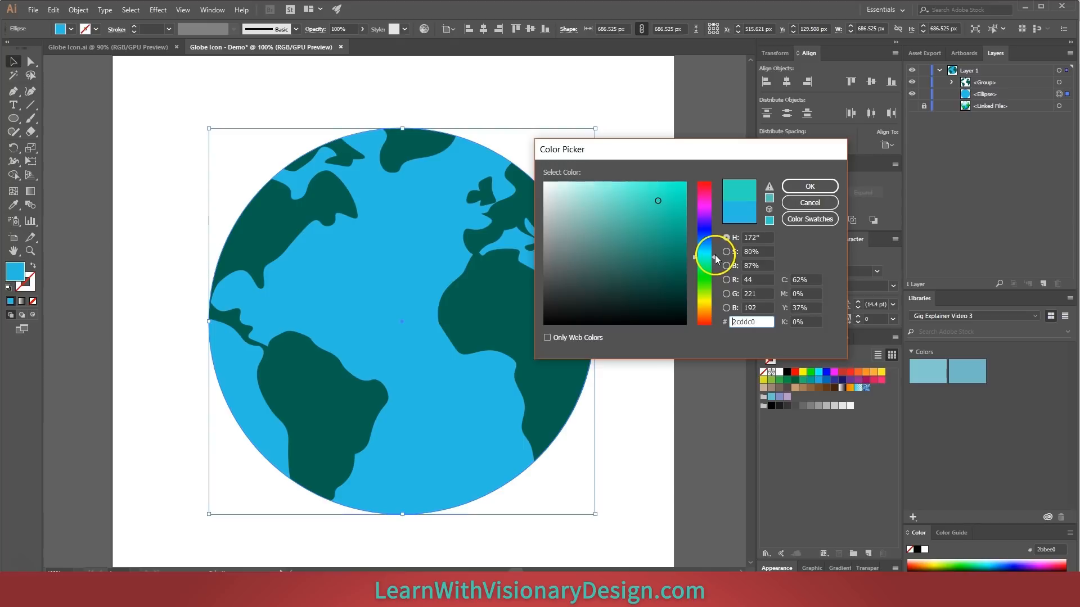
pyautogui.click(793, 186)
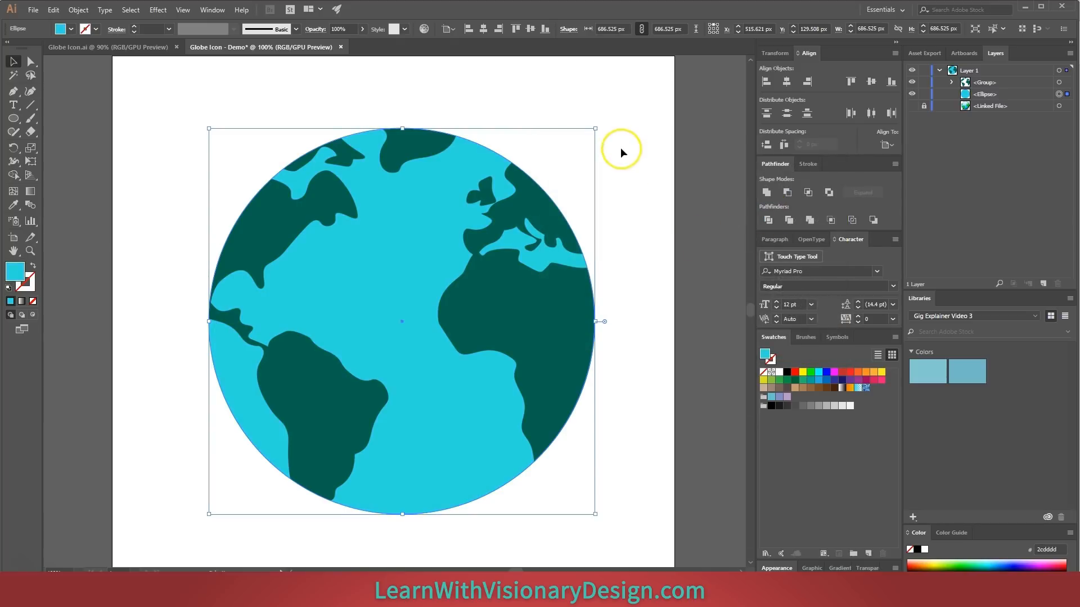
pyautogui.click(623, 218)
# Group the landmasses with the ocean circle and scale the globe down about its centre to about 595 px wide.
pyautogui.moveTo(285, 170); pyautogui.dragTo(657, 466)
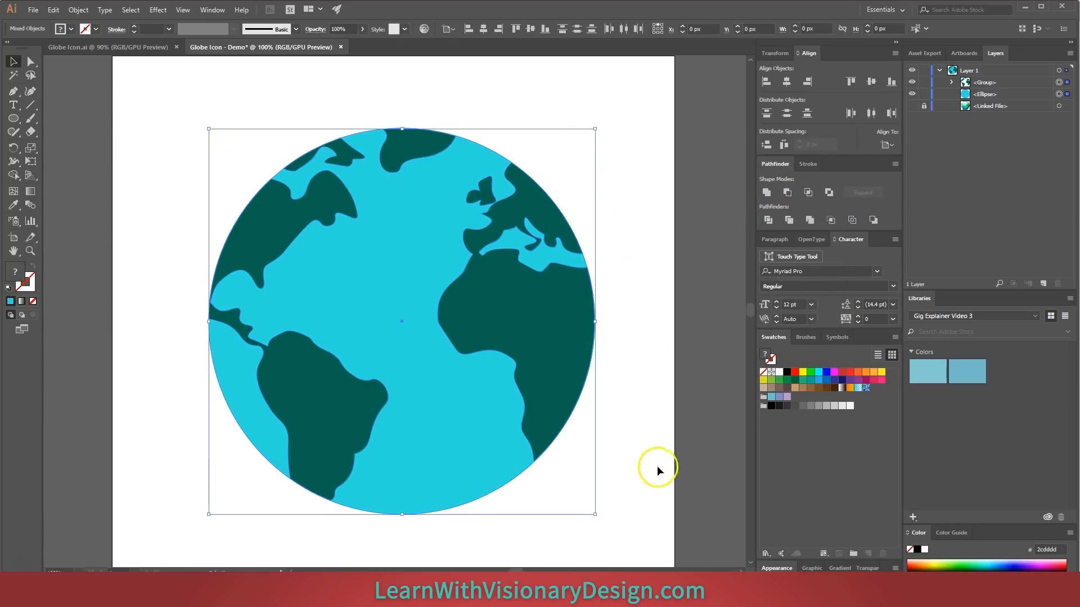
pyautogui.hotkey('ctrl', 'g')
pyautogui.moveTo(592, 129); pyautogui.dragTo(570, 147)
pyautogui.click(534, 111)
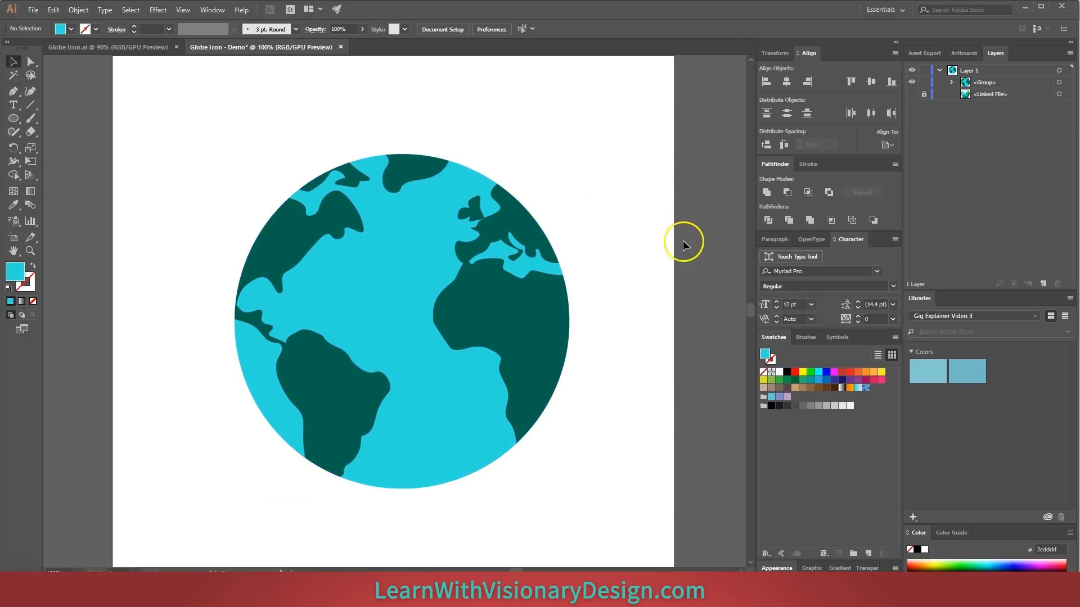
# Draw a circle about 809 px in diameter around the globe and send it to the back.
pyautogui.press('l')
pyautogui.moveTo(177, 93); pyautogui.dragTo(633, 548)
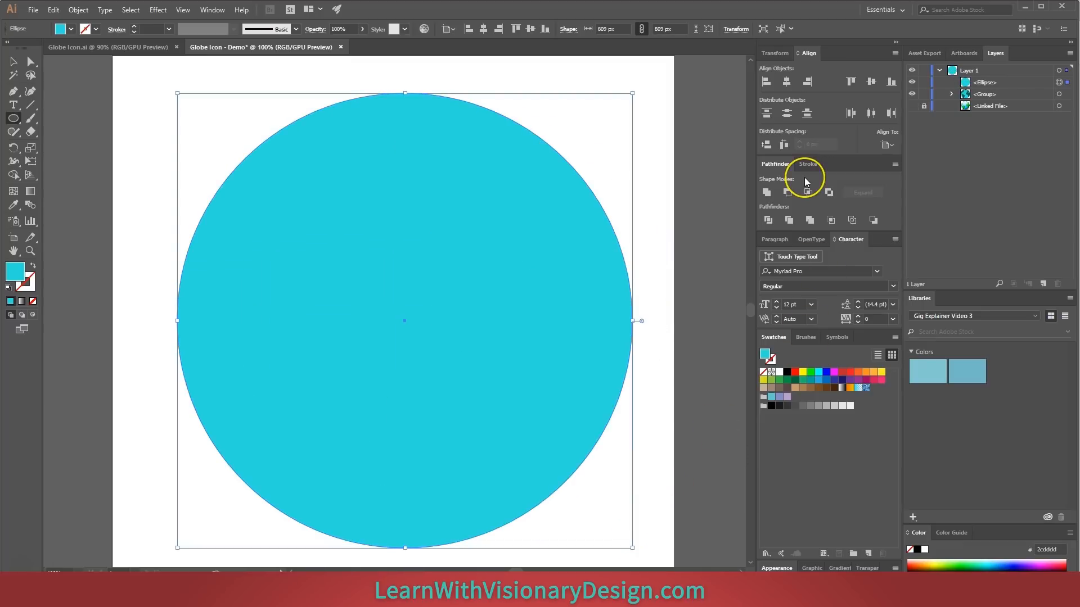
pyautogui.hotkey('ctrl', 'shift', '[')
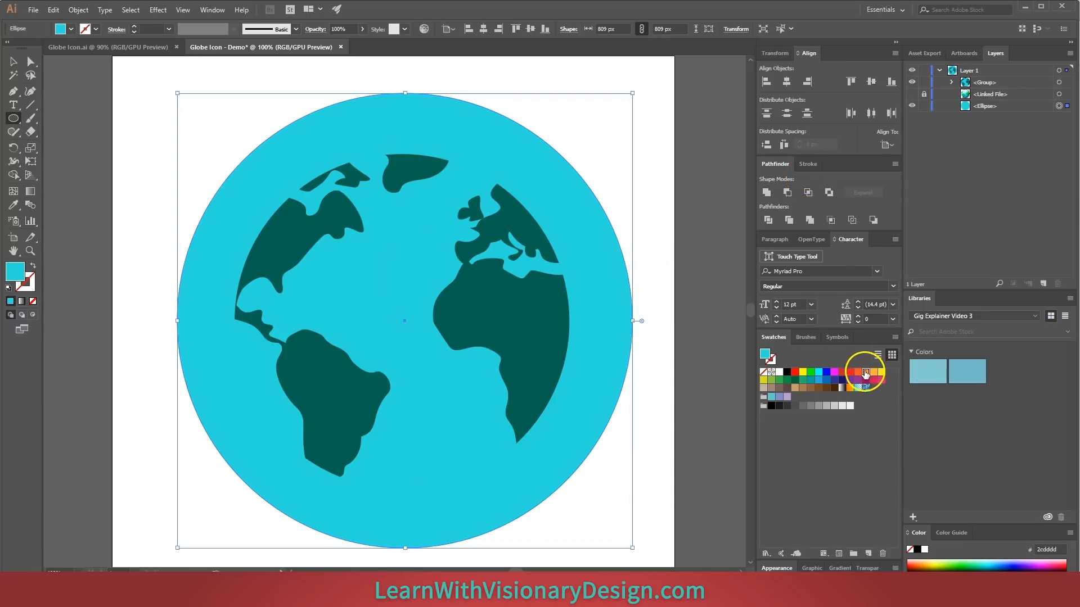
# Fill the large background circle with the muted orange #d89655.
pyautogui.click(864, 373)
pyautogui.doubleClick(17, 272)
pyautogui.click(639, 201)
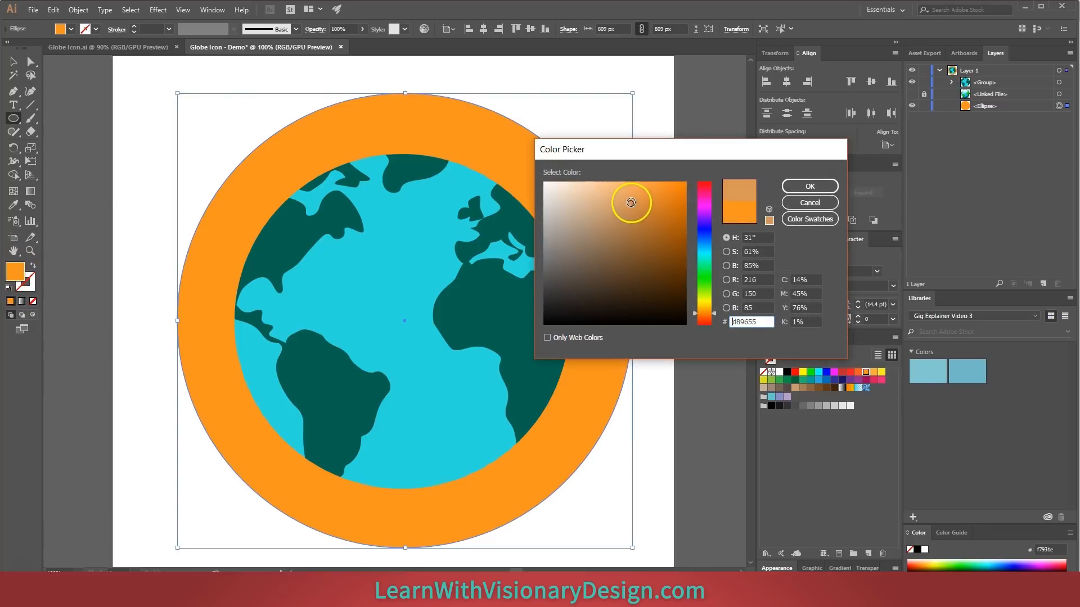
pyautogui.click(809, 184)
pyautogui.press('v')
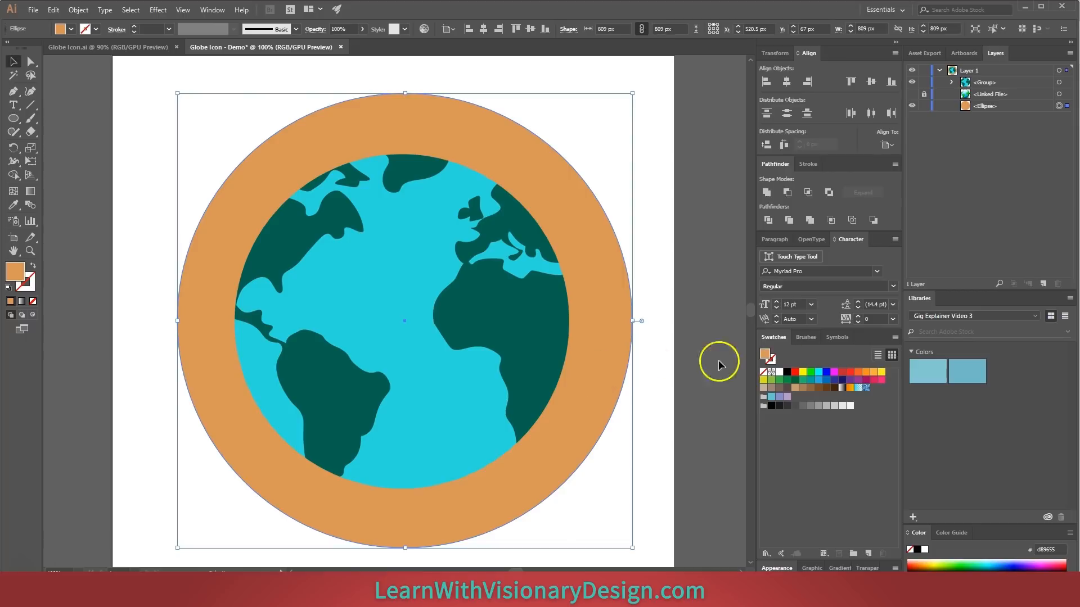
# Centre the orange circle and the globe group horizontally and vertically on the artboard.
pyautogui.click(786, 81)
pyautogui.click(871, 83)
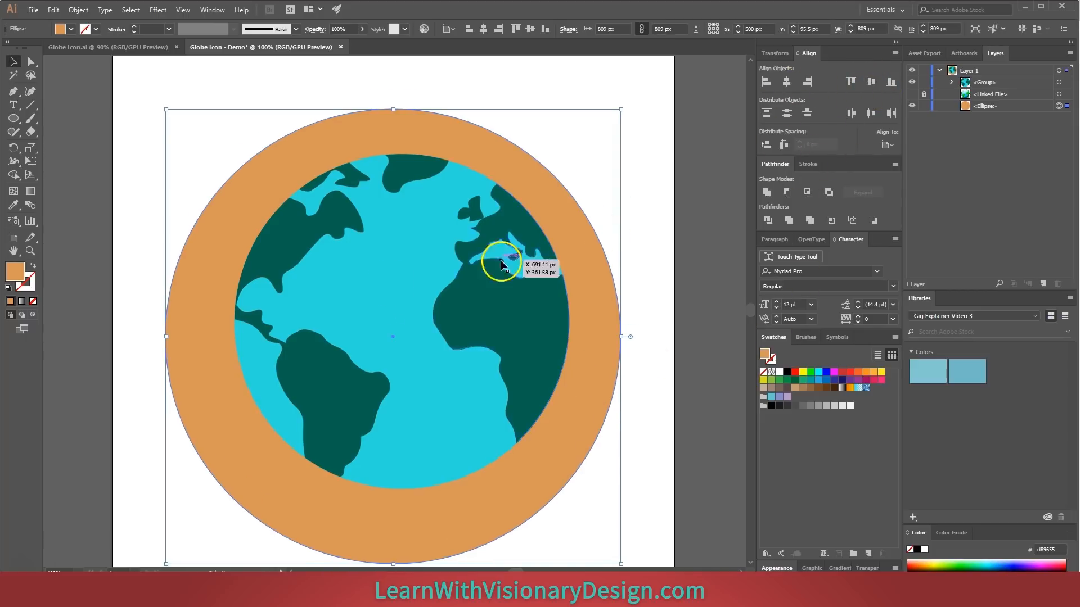
pyautogui.click(383, 285)
pyautogui.click(786, 82)
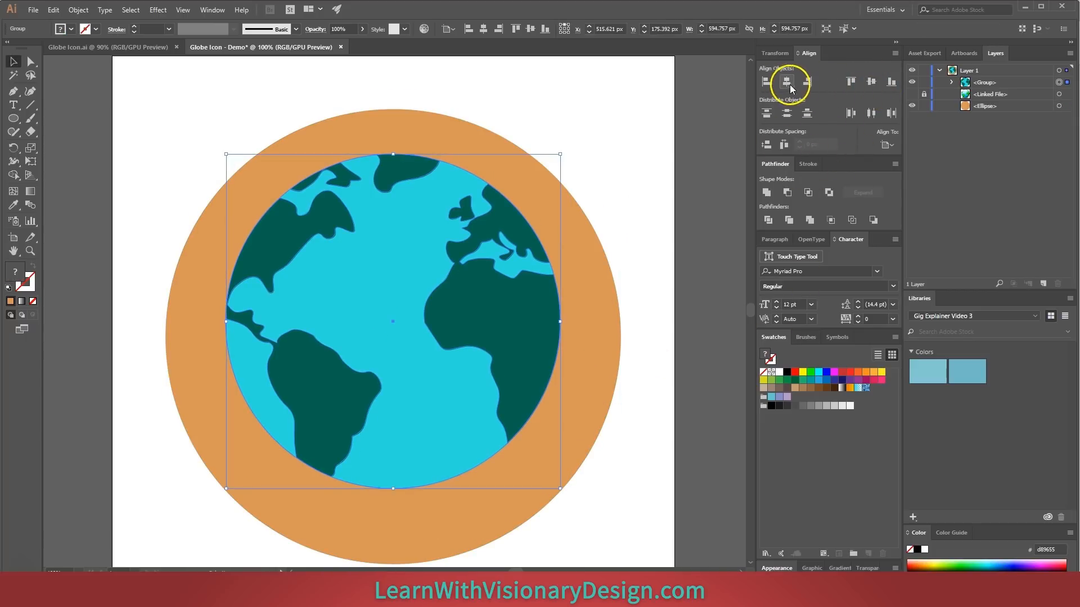
pyautogui.click(871, 82)
pyautogui.click(619, 146)
# Ungroup the globe into the landmass group and the ocean circle.
pyautogui.press('space')
pyautogui.moveTo(578, 296); pyautogui.dragTo(563, 249)
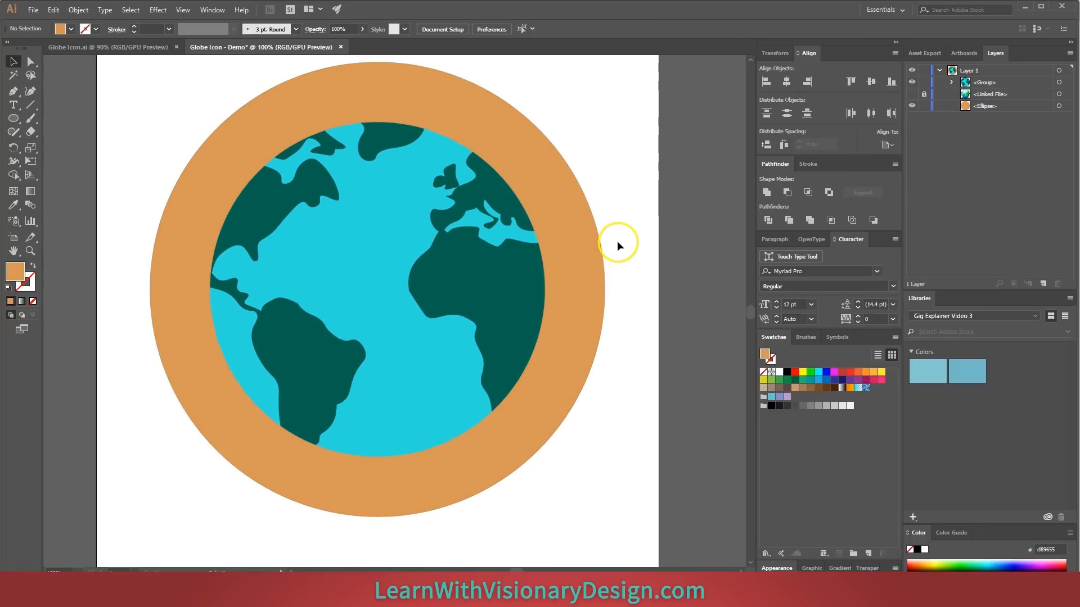
pyautogui.press('p')
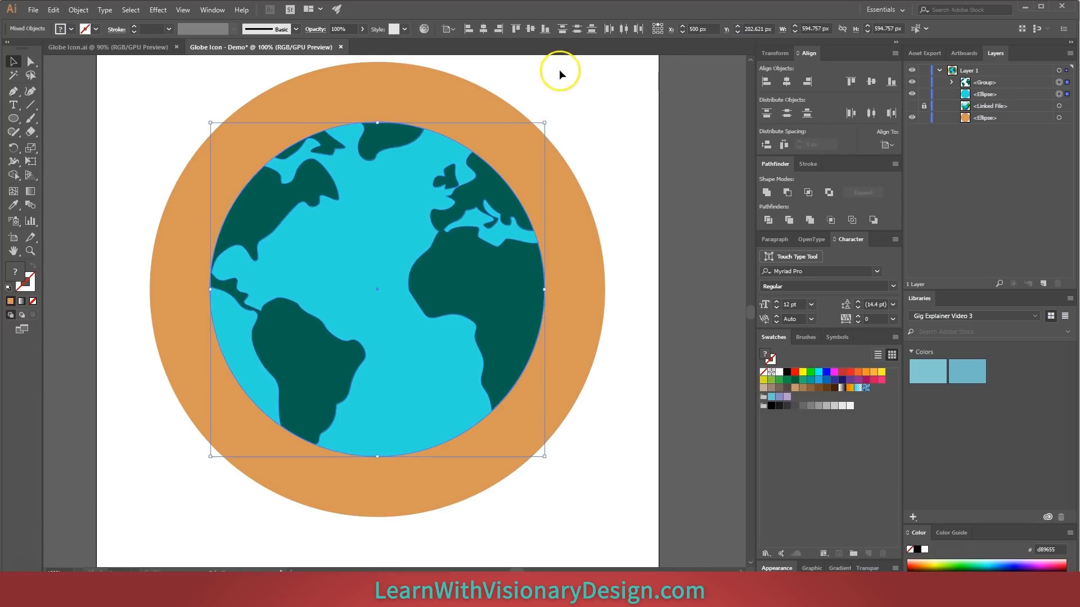
pyautogui.click(559, 72)
# Paste a copy of the ocean circle in place in front of it and fill the copy black.
pyautogui.click(415, 210)
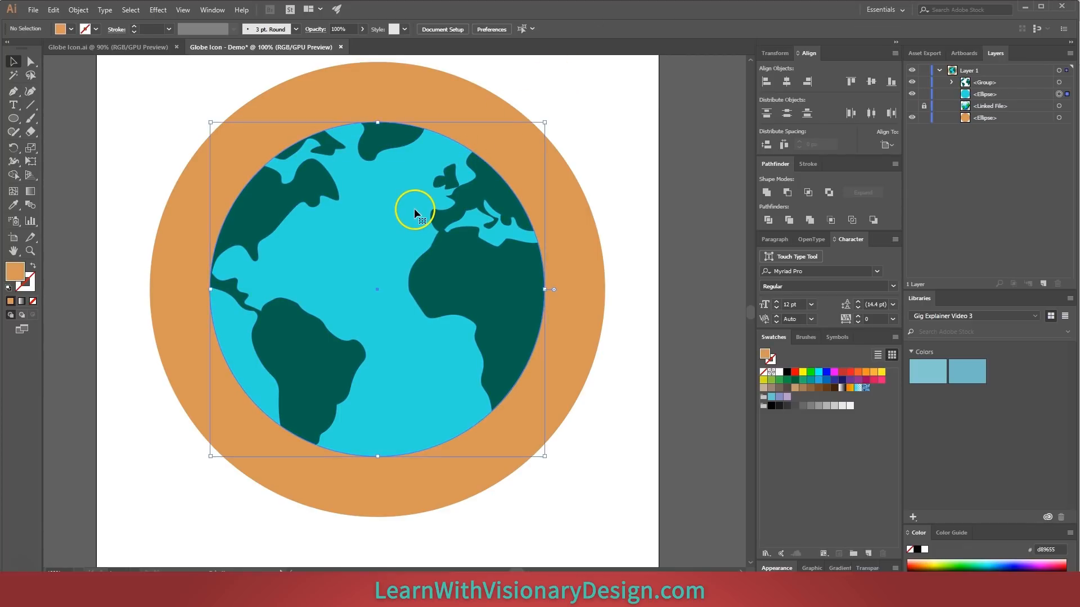
pyautogui.press('a')
pyautogui.hotkey('ctrl', 'c')
pyautogui.hotkey('ctrl', 'f')
pyautogui.click(787, 372)
# Duplicate the black circle diagonally about 458 px right and down, and blend the two black circles.
pyautogui.moveTo(395, 336); pyautogui.dragTo(684, 521)
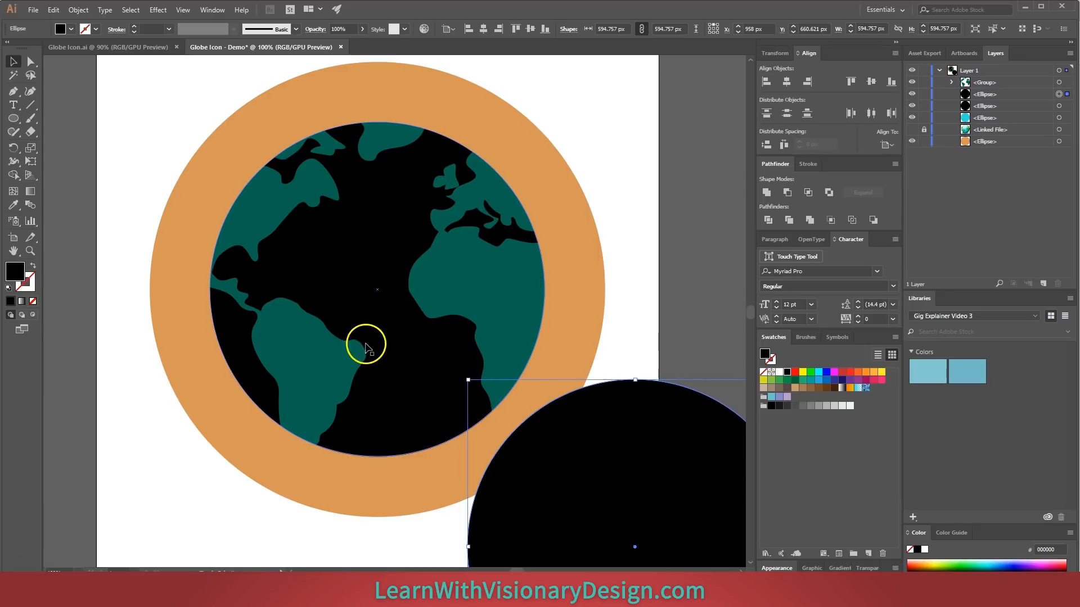
pyautogui.keyDown('shift'); pyautogui.click(400, 380); pyautogui.keyUp('shift')
pyautogui.press('ctrl')
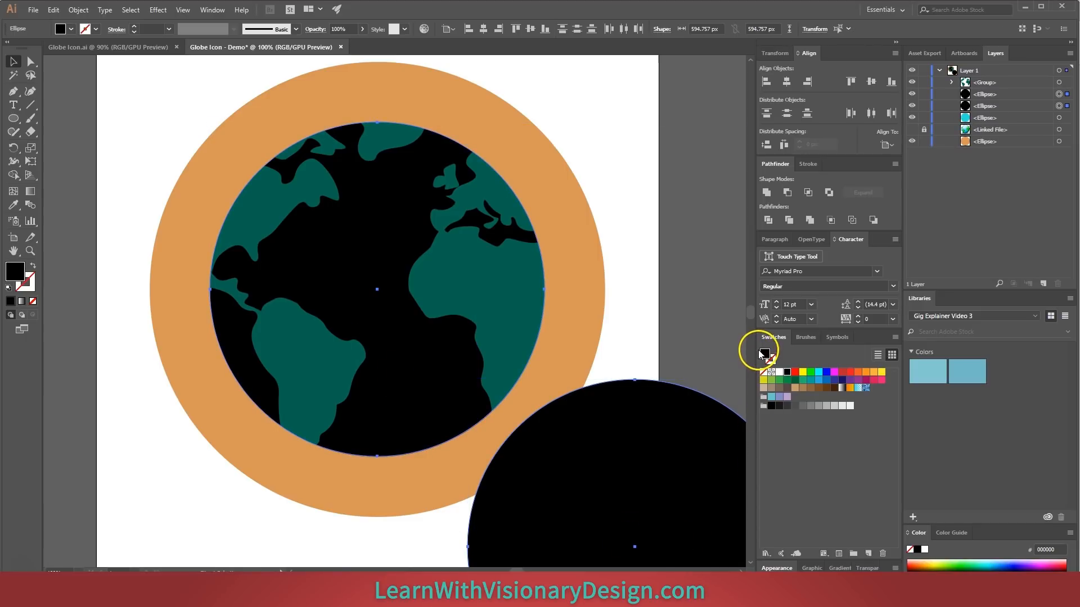
pyautogui.hotkey('ctrl', 'alt', 'b')
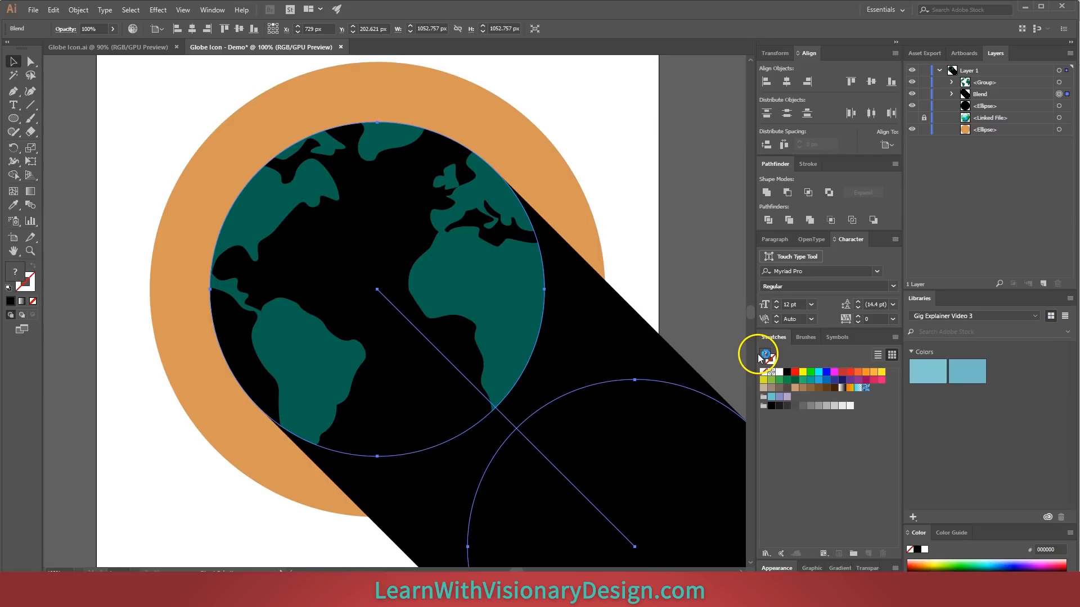
# Expand the blend and unite its pieces into a single long-shadow shape.
pyautogui.click(77, 10)
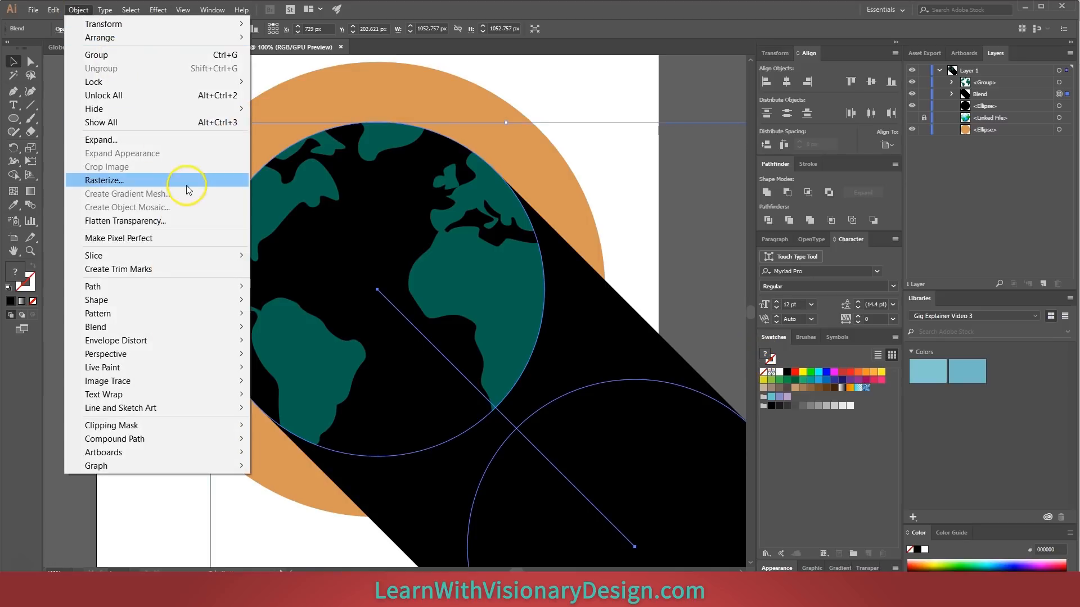
pyautogui.click(172, 139)
pyautogui.press('Return')
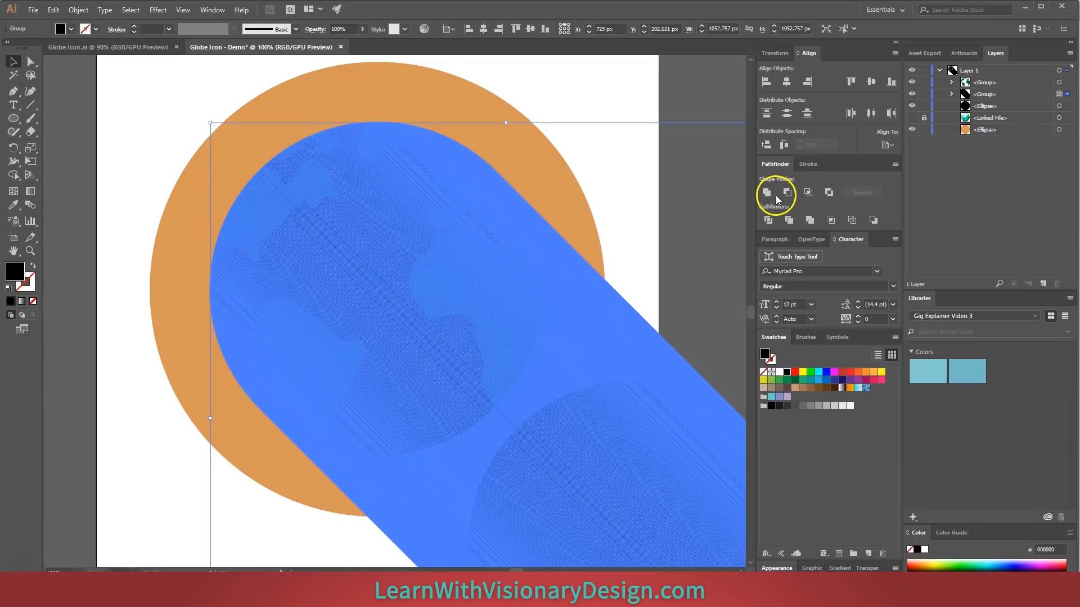
pyautogui.click(765, 220)
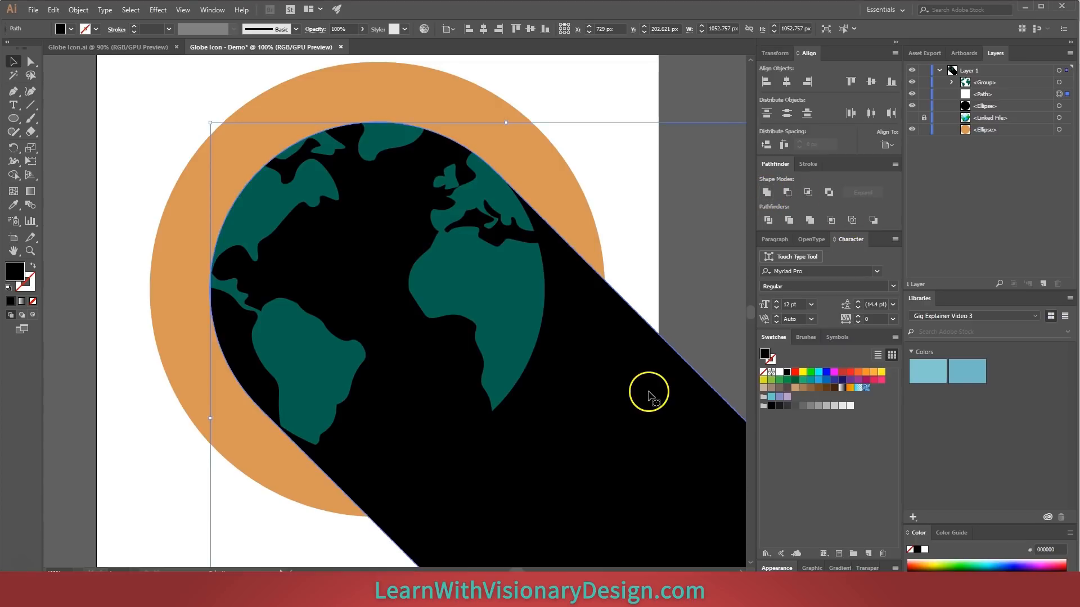
# Set the long-shadow shape's opacity to 20%.
pyautogui.click(338, 28)
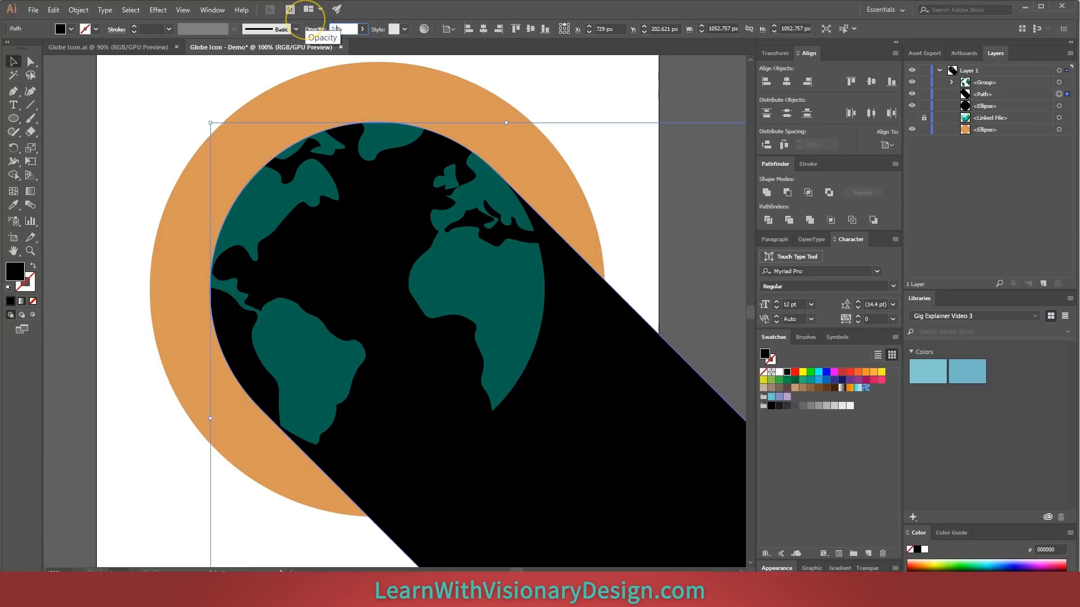
pyautogui.write('20')
pyautogui.press('Return')
# Trim the long shadow to the orange circle by intersecting it with an in-place copy of that circle.
pyautogui.click(538, 147)
pyautogui.hotkey('ctrl', 'c')
pyautogui.hotkey('ctrl', 'f')
pyautogui.keyDown('shift'); pyautogui.click(658, 392); pyautogui.keyUp('shift')
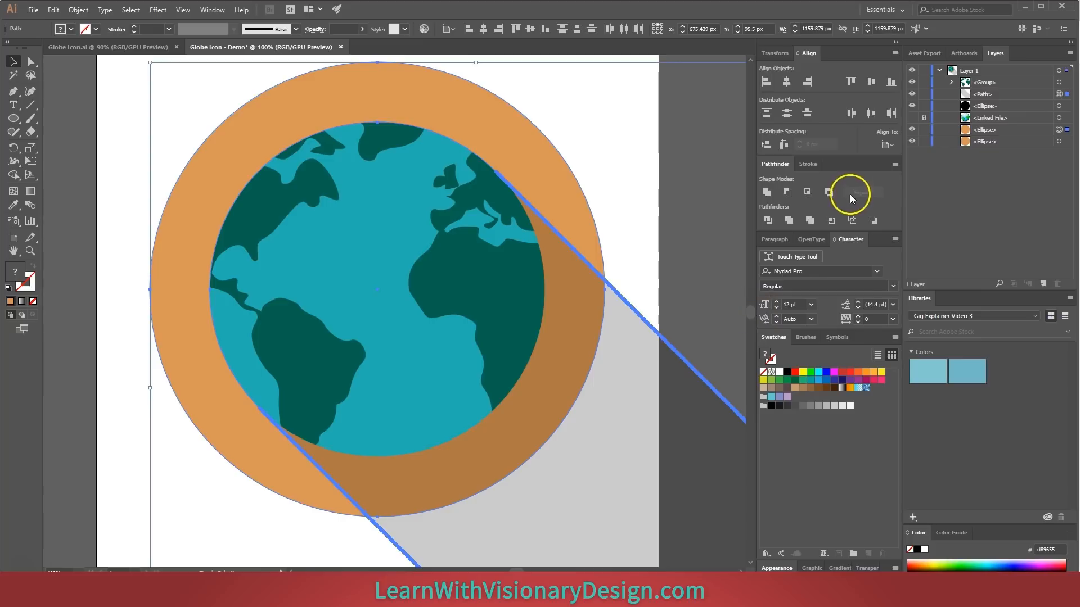
pyautogui.click(815, 191)
pyautogui.click(727, 293)
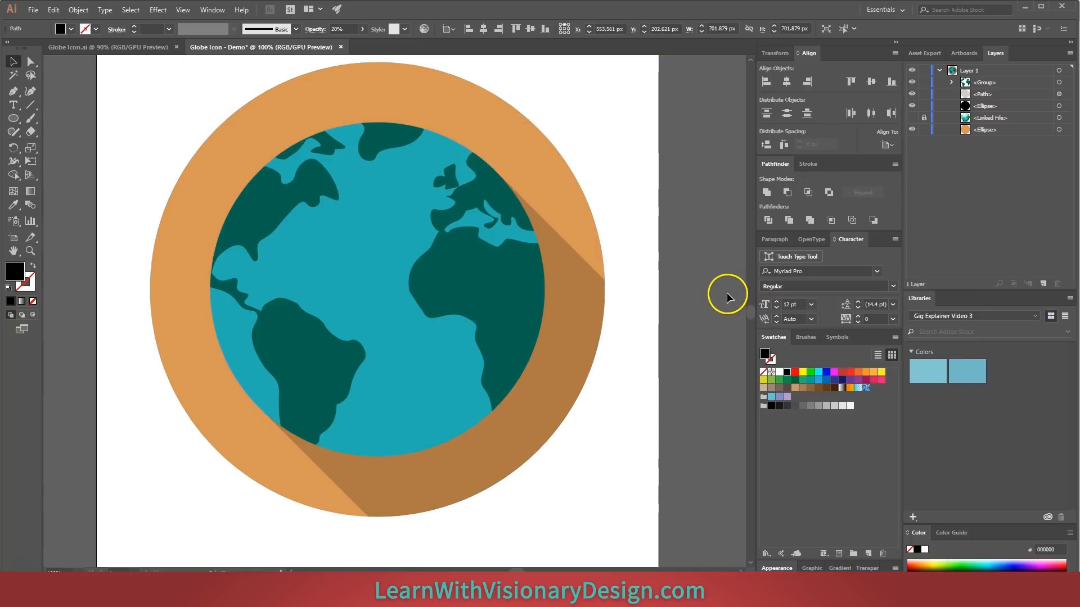
pyautogui.moveTo(603, 192); pyautogui.dragTo(637, 227)
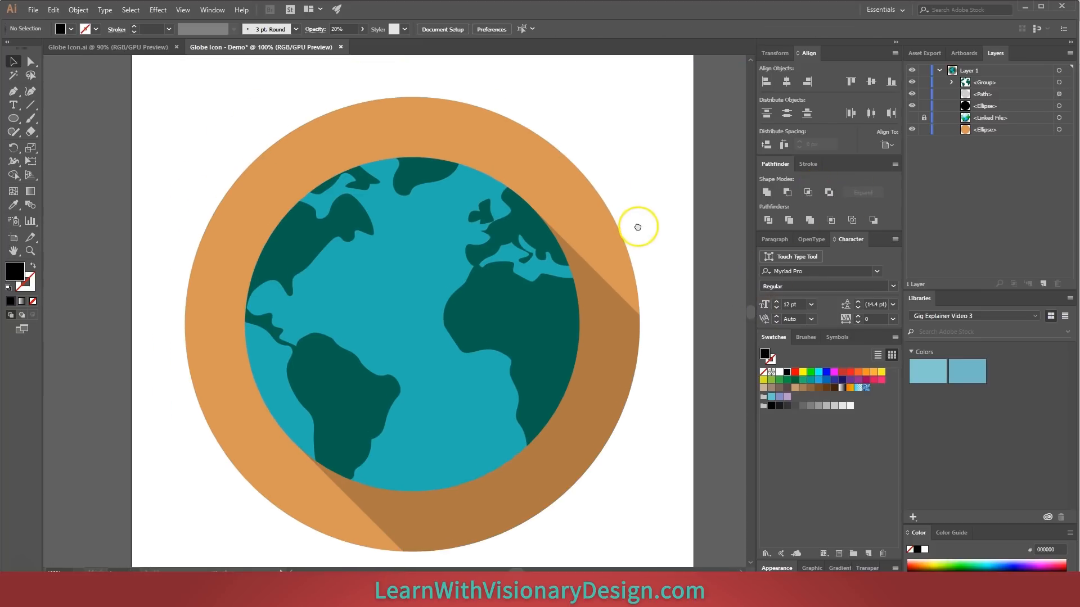